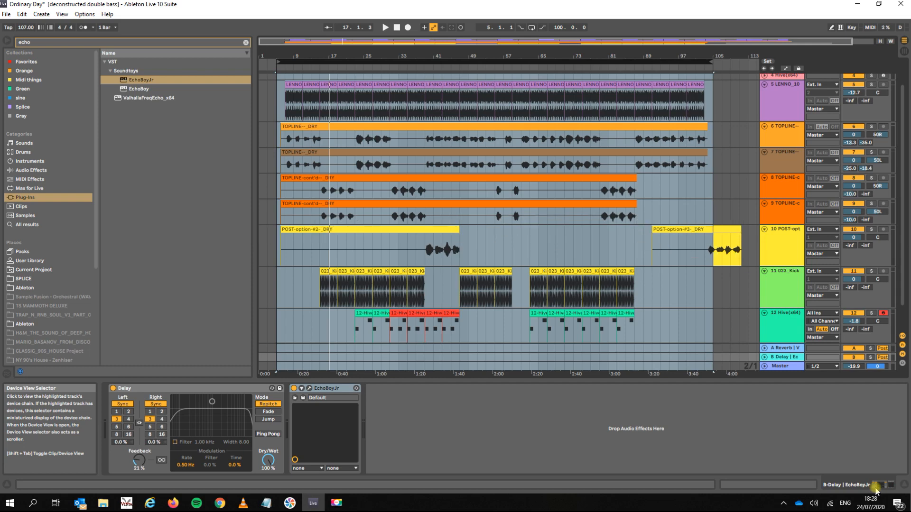
Compare the set's Session and Arrangement views, and look over the tracks in the arrangement.
key("Tab")
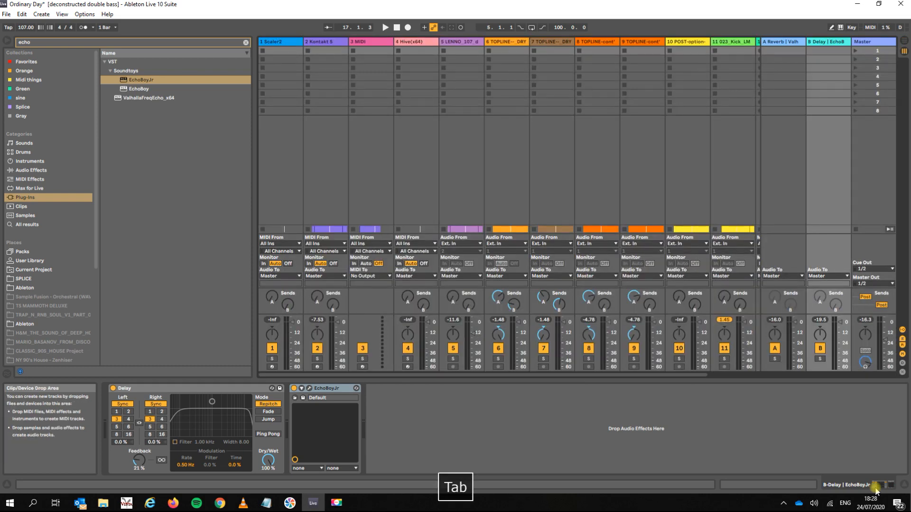
key("Tab")
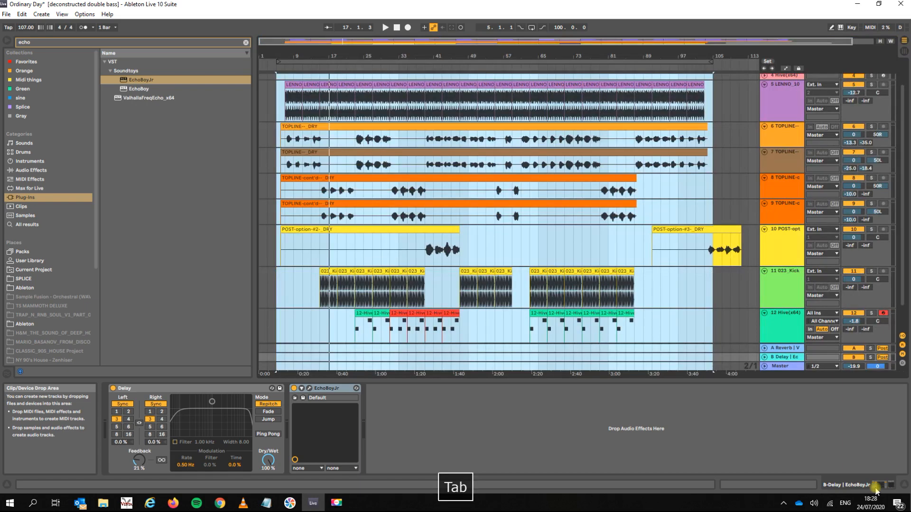
key("Tab")
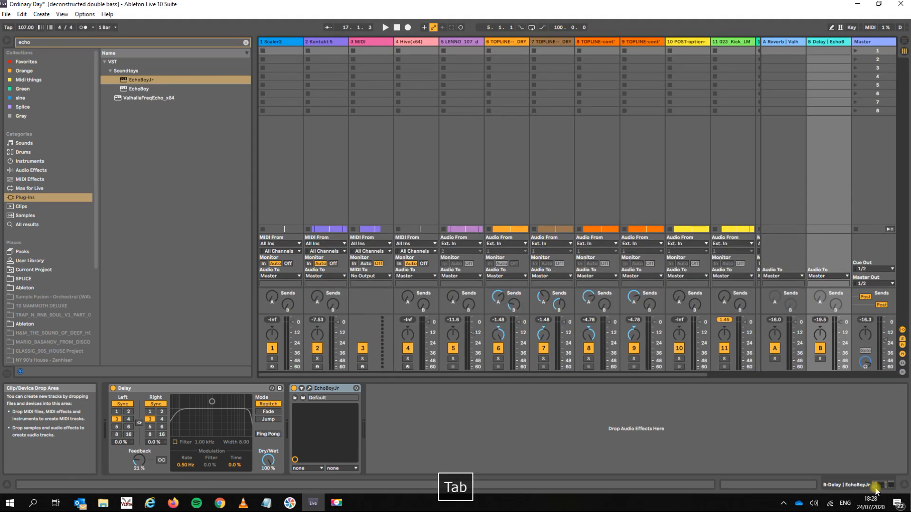
key("Tab")
key("Tab")
key("Tab")
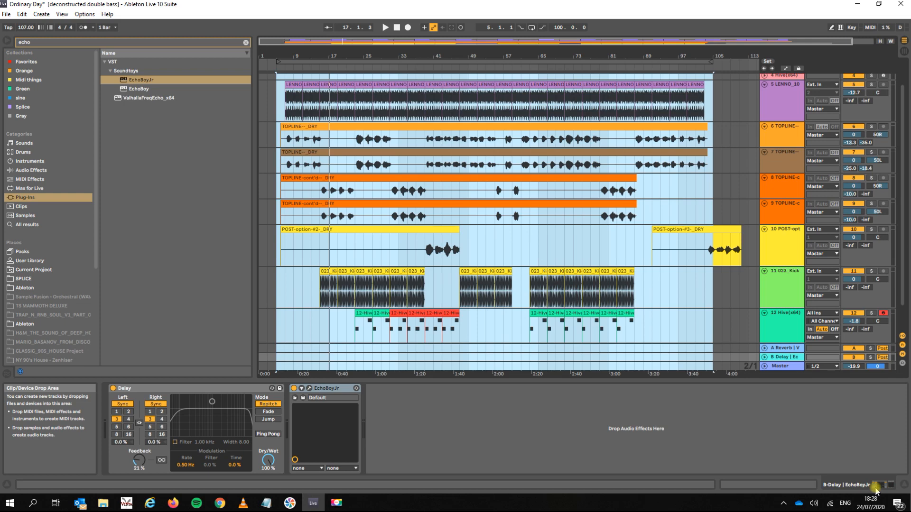
left_click(509, 193)
scroll(509, 223, "up", 2)
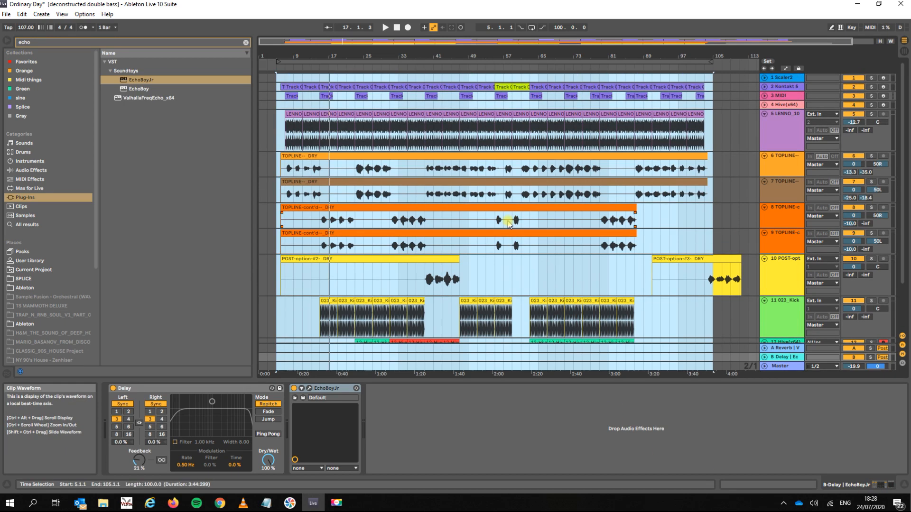
scroll(509, 223, "down", 3)
scroll(508, 224, "up", 3)
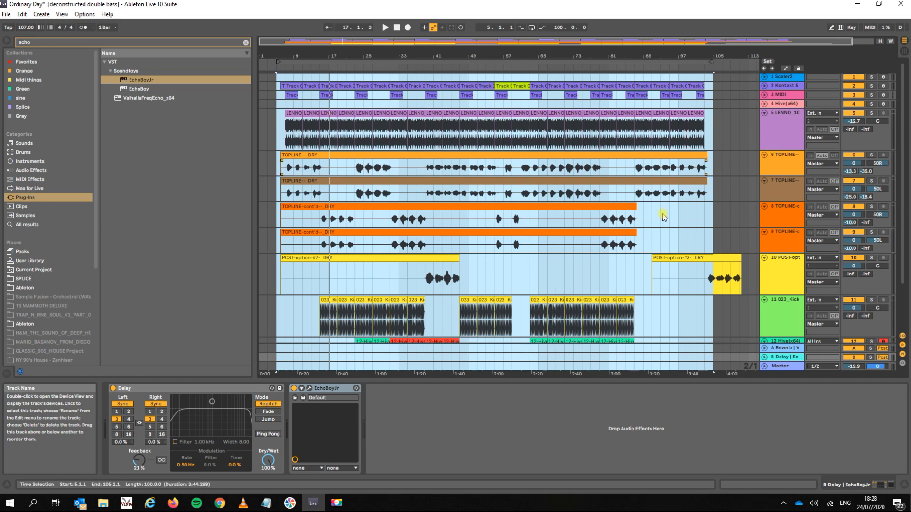
Lower the Master track's volume to -23.0 dB in Session view and check the same fader value in Arrangement view.
left_click(783, 367)
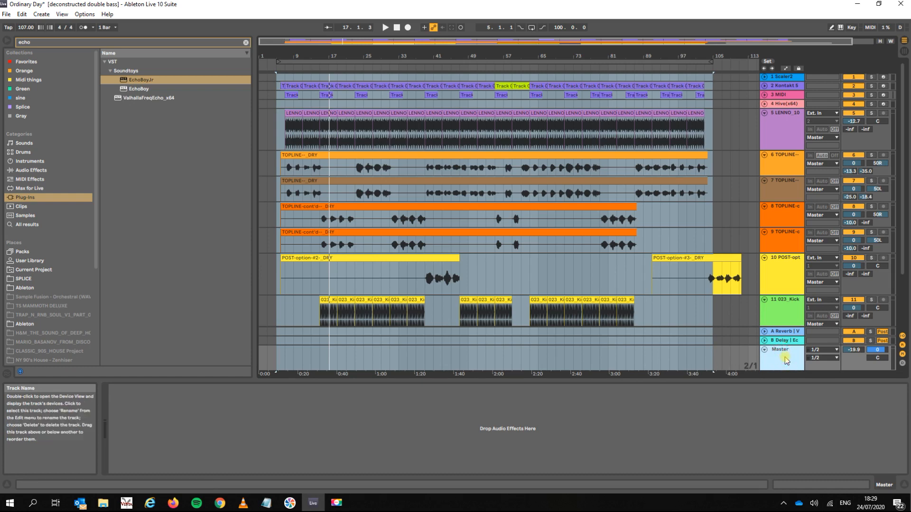
left_click(782, 357)
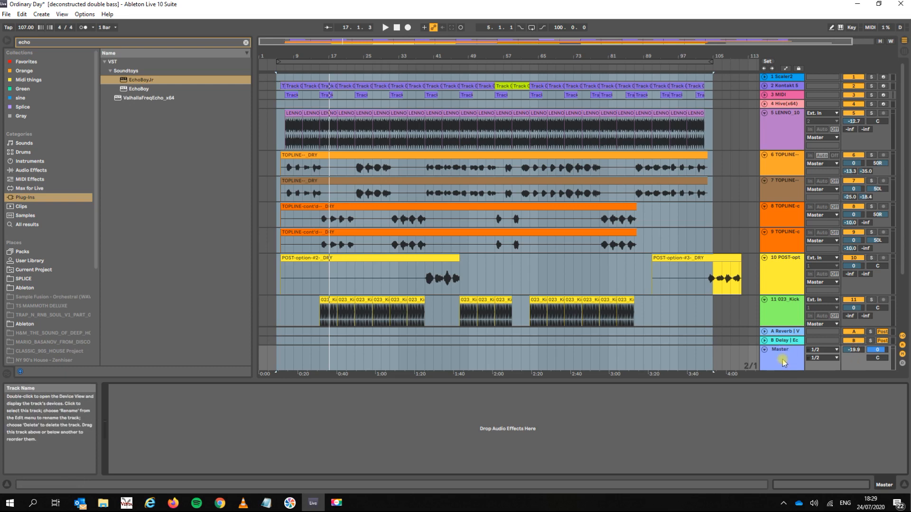
key("Tab")
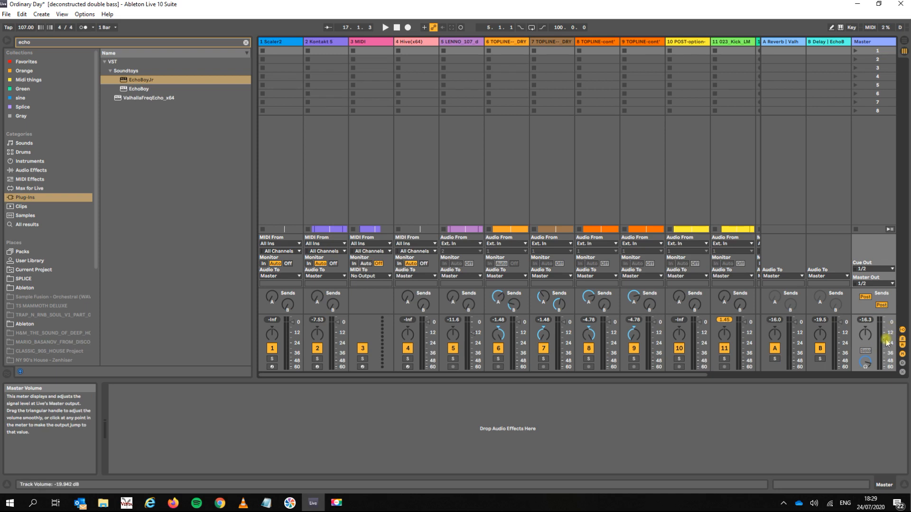
mouse_move(886, 339)
left_mouse_down()
mouse_move(885, 326)
mouse_move(885, 345)
left_mouse_up()
key("Tab")
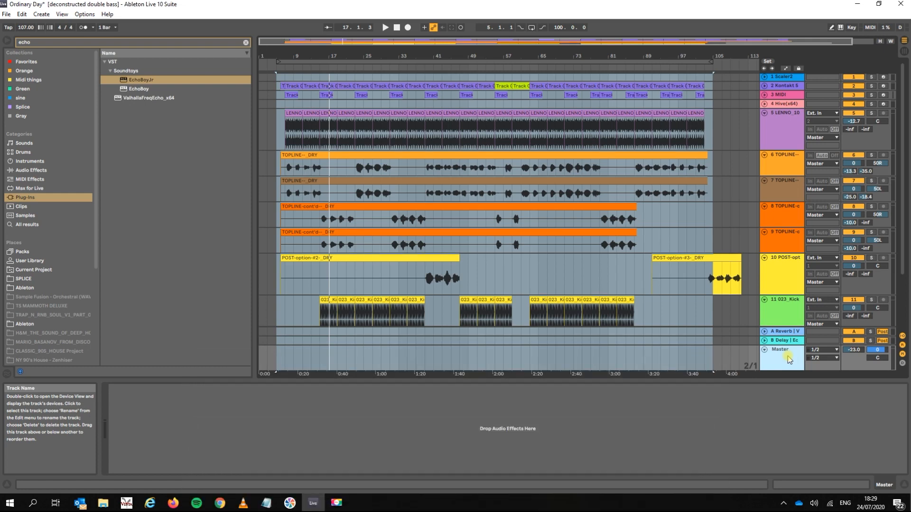
key("Tab")
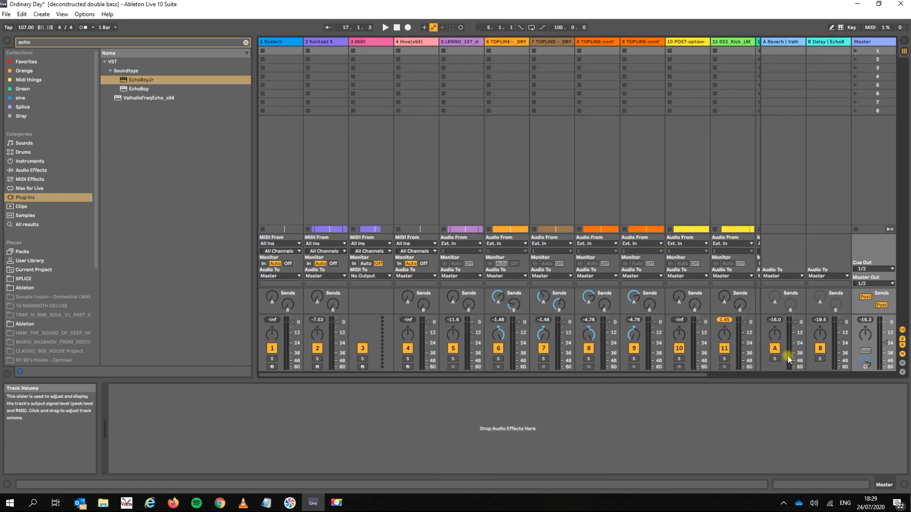
key("Tab")
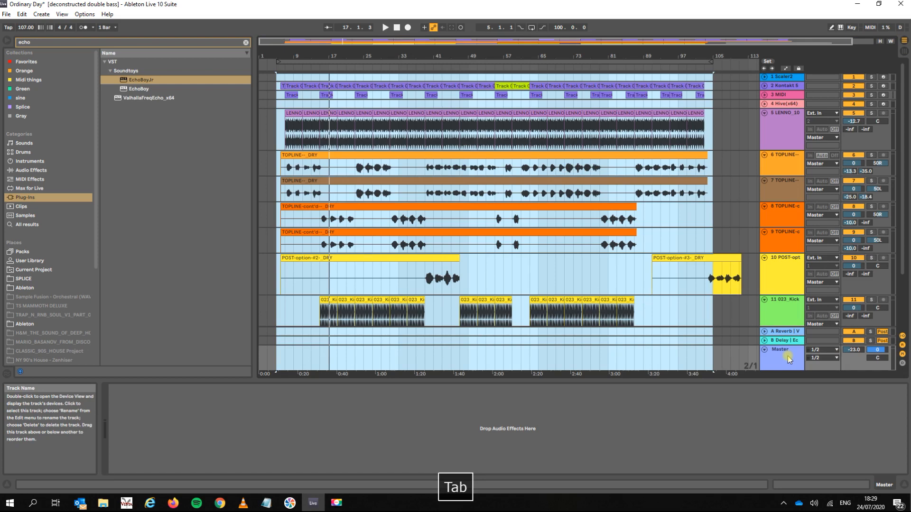
left_click(787, 355)
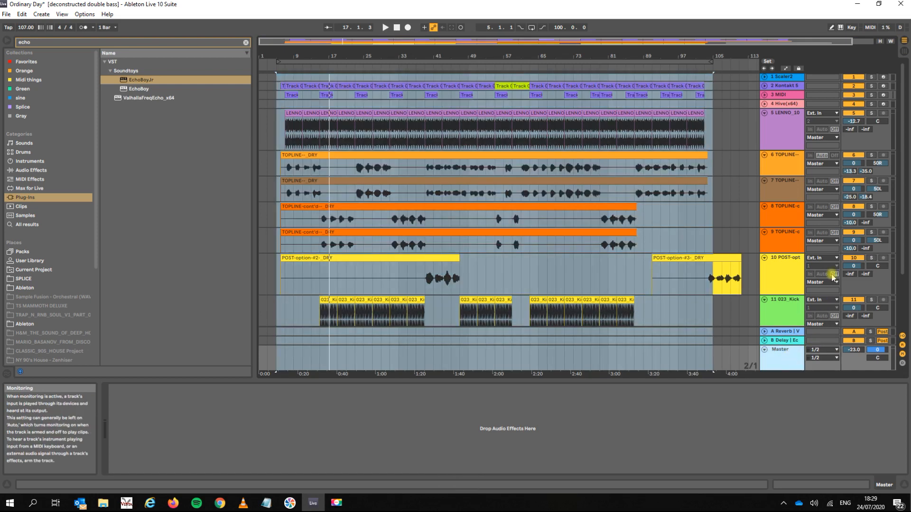
Select track 6 TOPLINE and lower its A-Reverb send to -18.0 dB in Session view, returning to the arrangement.
scroll(647, 247, "down", 3)
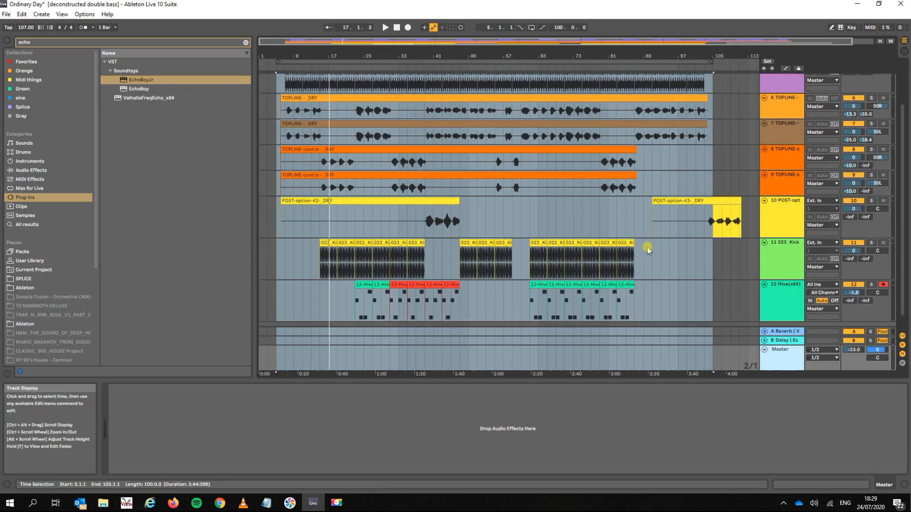
scroll(647, 247, "up", 2)
left_click(780, 149)
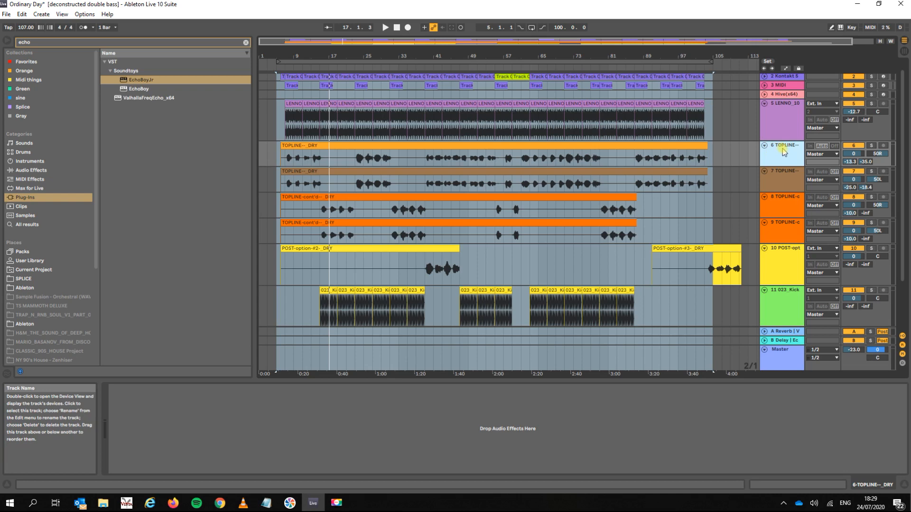
key("Tab")
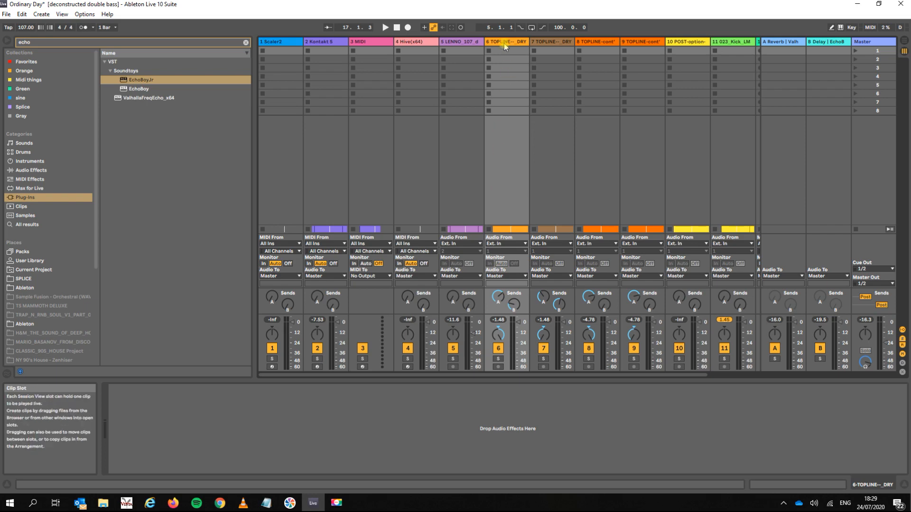
mouse_move(498, 299)
left_mouse_down()
mouse_move(498, 347)
mouse_move(498, 310)
left_mouse_up()
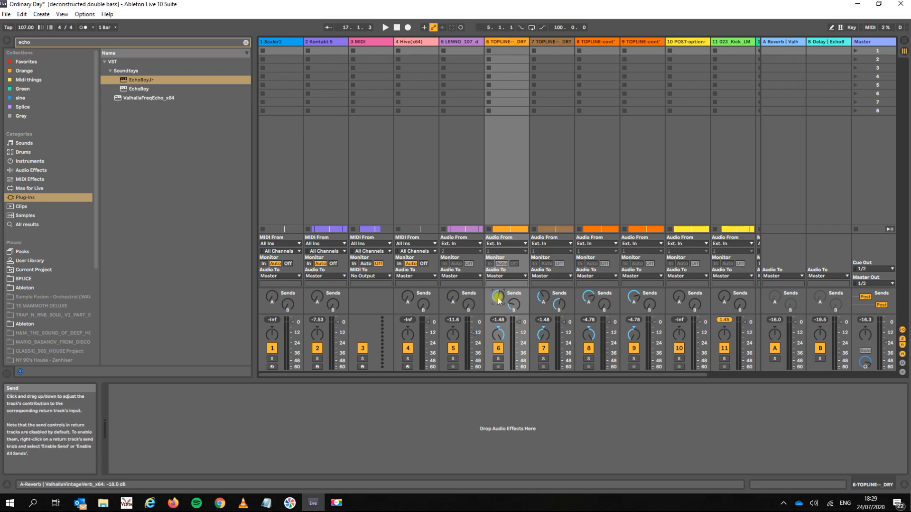
key("Tab")
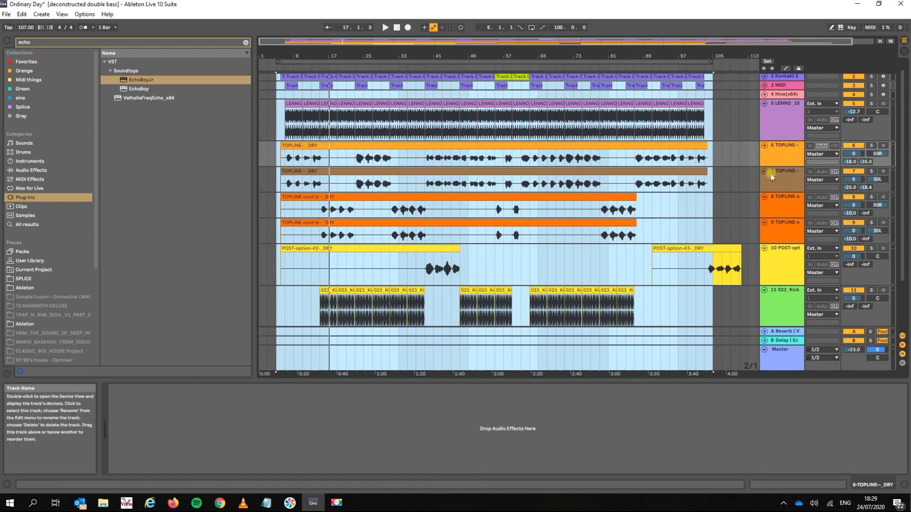
Enlarge track 6's height in the arrangement and set its A-Reverb send there to -19.0 dB.
left_click_drag(771, 167, 773, 191)
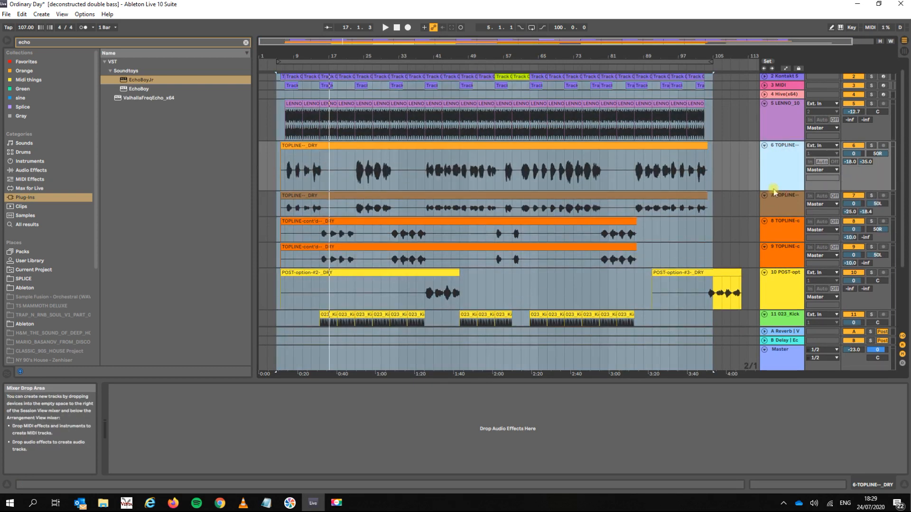
key("Tab")
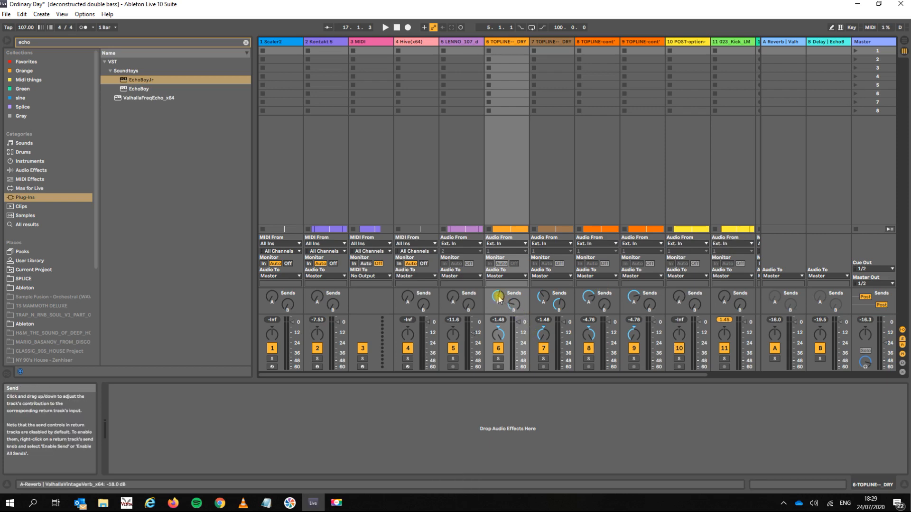
key("Tab")
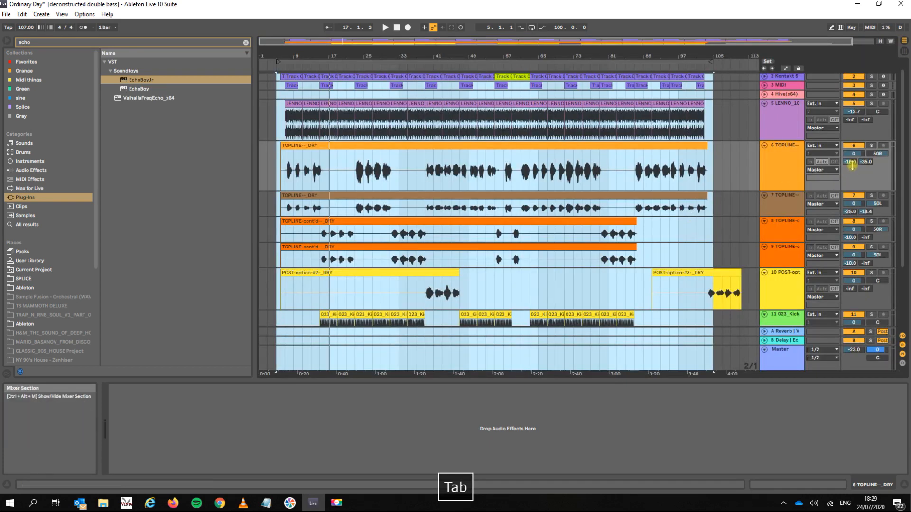
left_click_drag(849, 165, 849, 162)
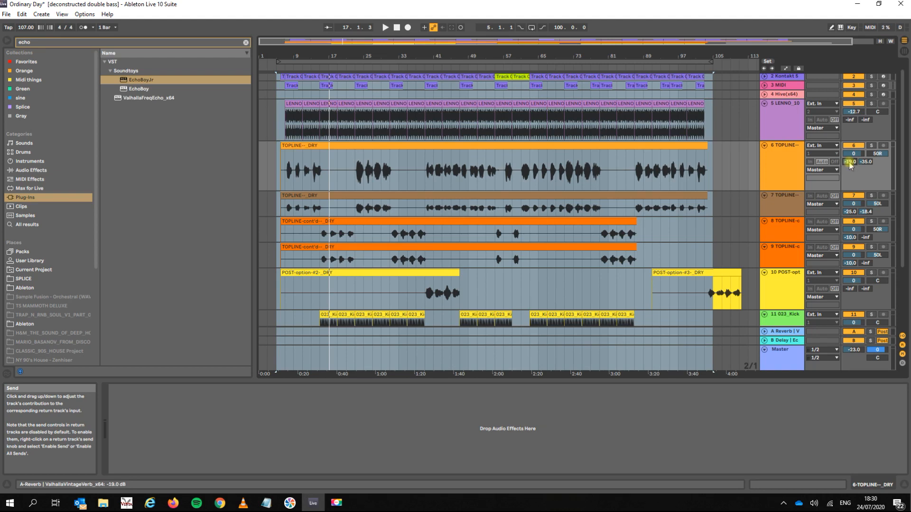
Lower track 6's A-Reverb send to -25.0 dB in Session view and compare the value with the arrangement's track 6.
key("Tab")
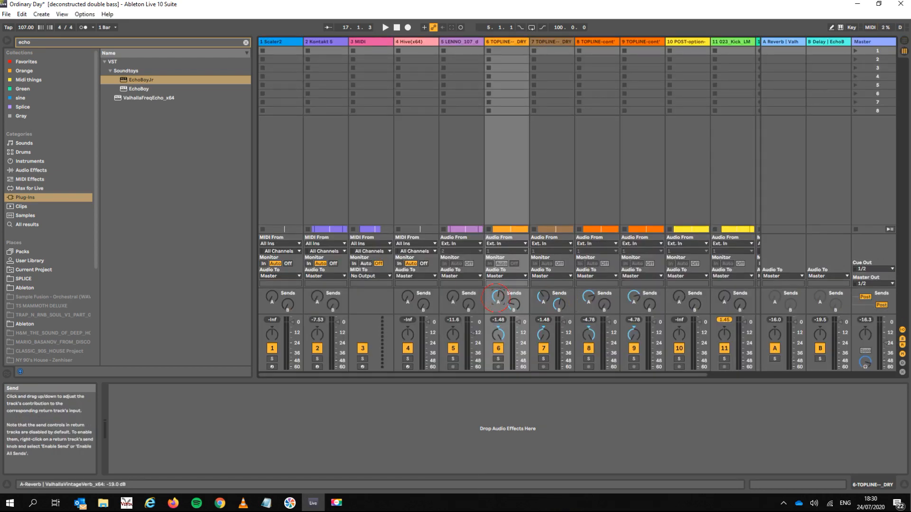
left_click_drag(497, 296, 496, 299)
key("Tab")
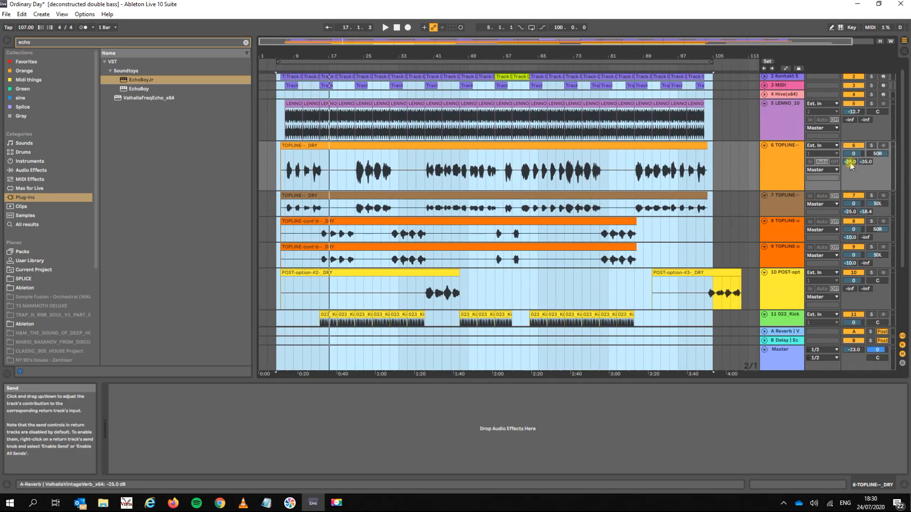
left_click(783, 161)
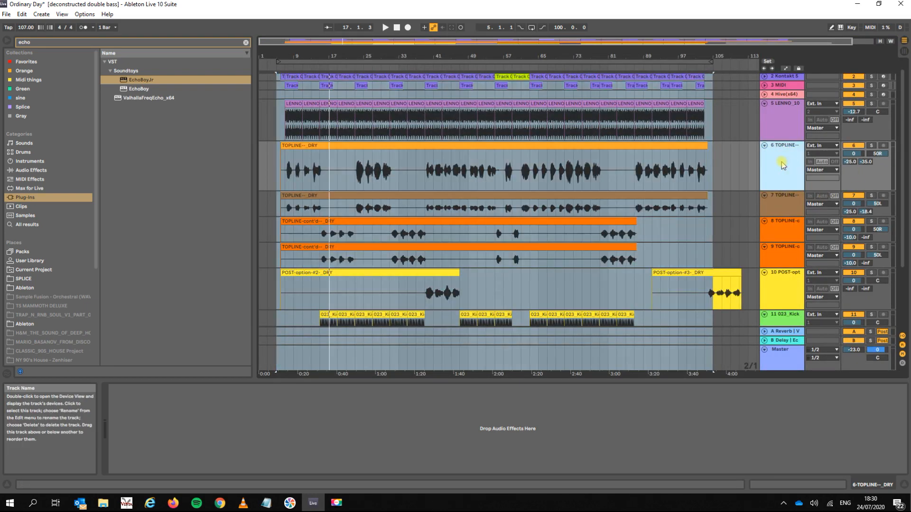
key("Tab")
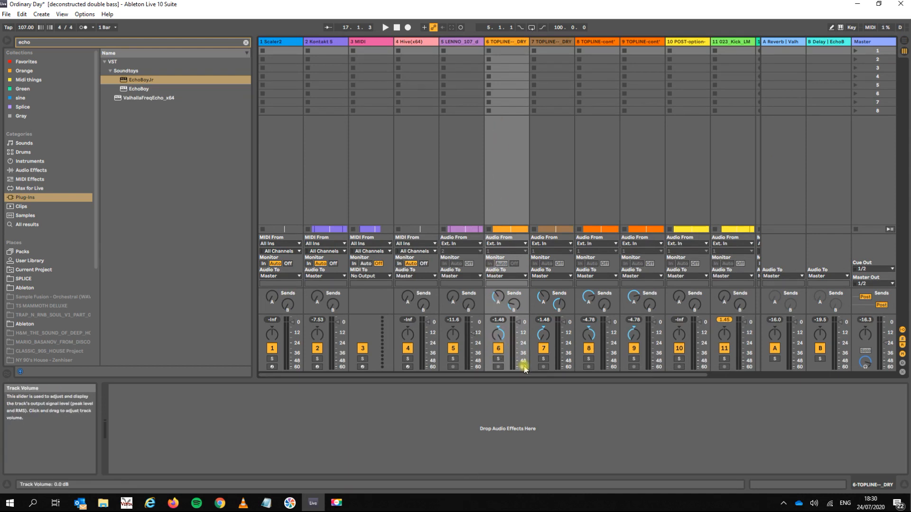
key("Tab")
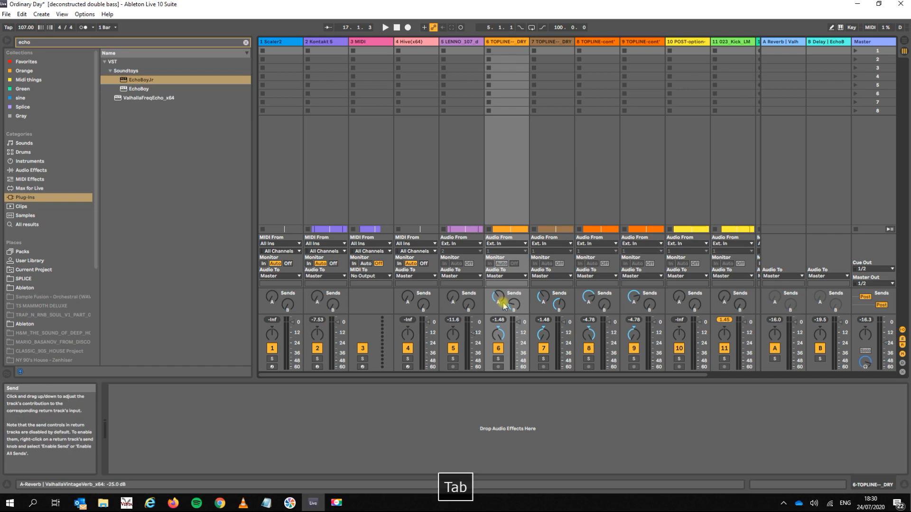
left_click(781, 172)
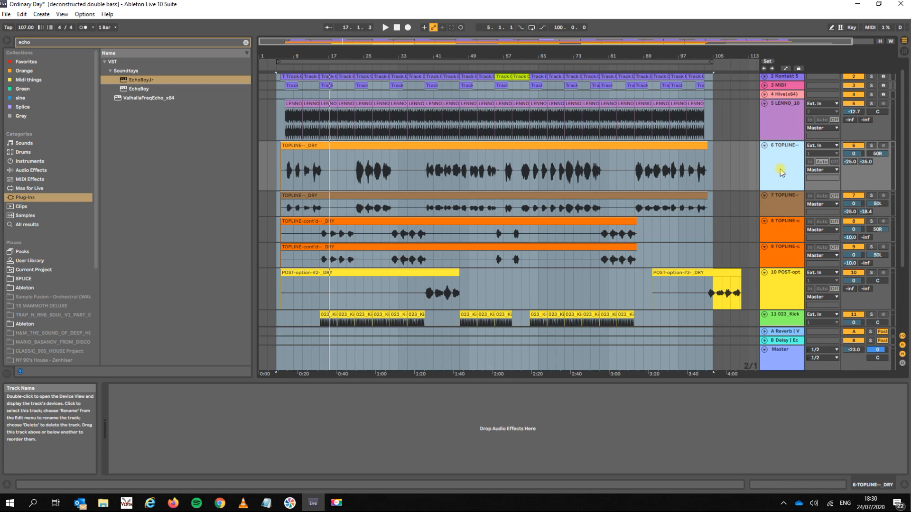
Show automation lanes in the arrangement and set track 6's A-Reverb send to -19.0 dB in Session view.
key("a")
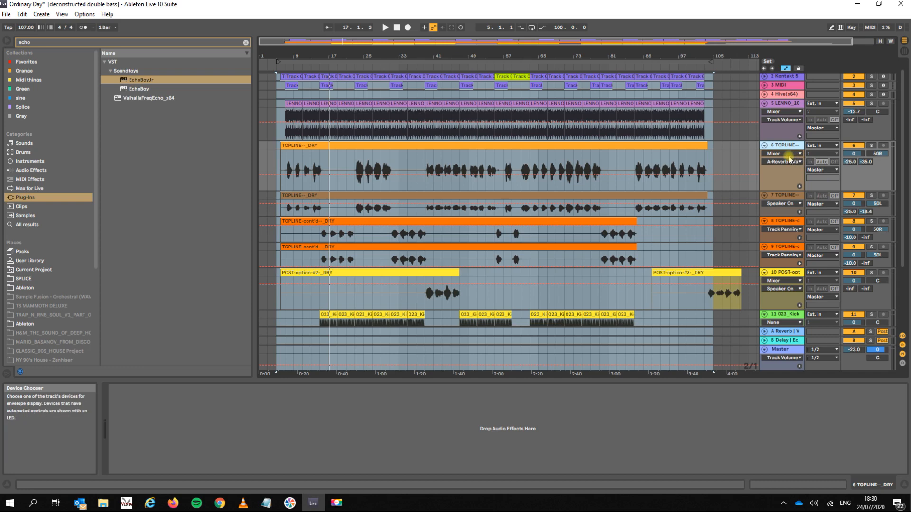
key("Tab")
left_click(498, 298)
mouse_move(498, 298)
left_mouse_down()
mouse_move(498, 280)
mouse_move(498, 288)
left_mouse_up()
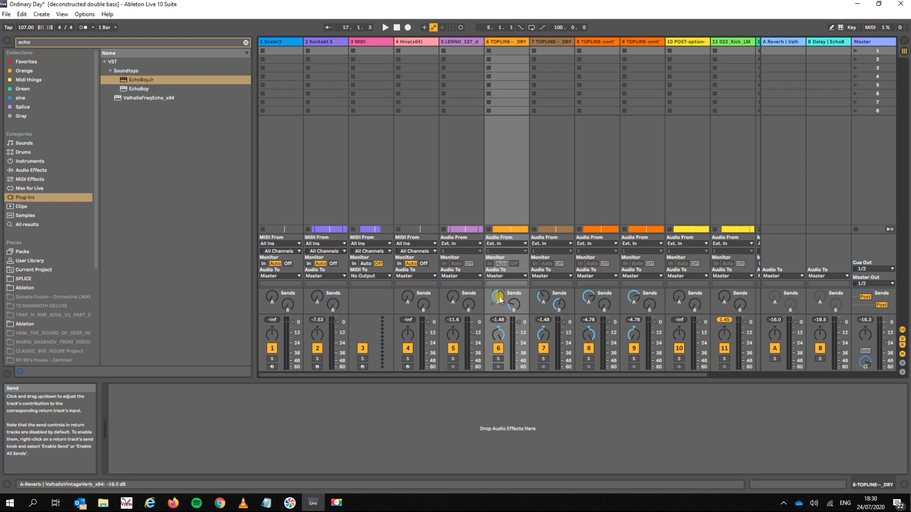
Pan track 6 to 9L in Session view and return to the arrangement.
left_click(501, 336)
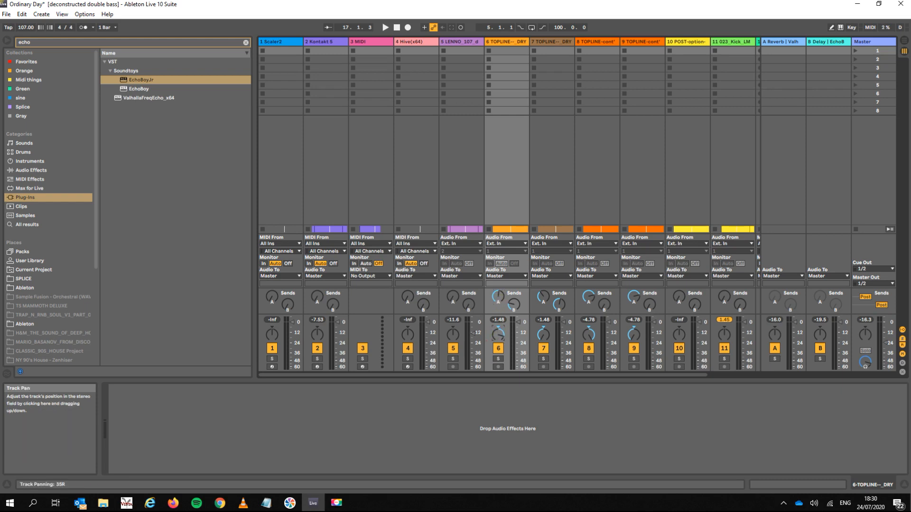
left_click_drag(498, 336, 499, 351)
scroll(498, 336, "down", 2)
key("Tab")
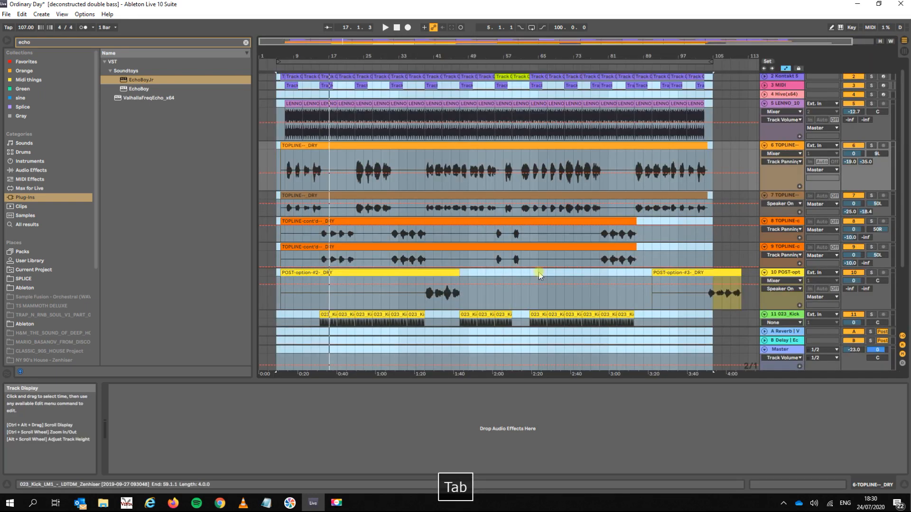
Choose the Mixer's Track Panning as the automation envelope displayed on track 6 TOPLINE.
left_click(788, 146)
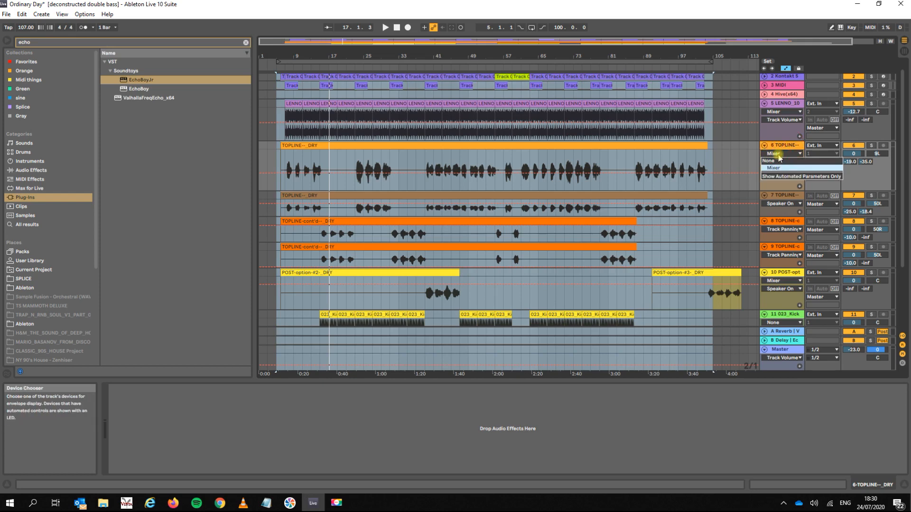
left_click(778, 156)
left_click(780, 162)
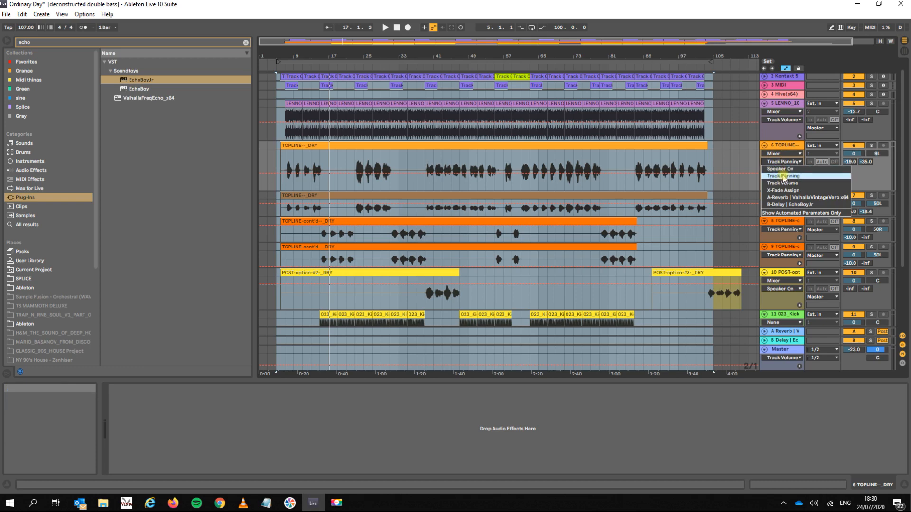
left_click(783, 176)
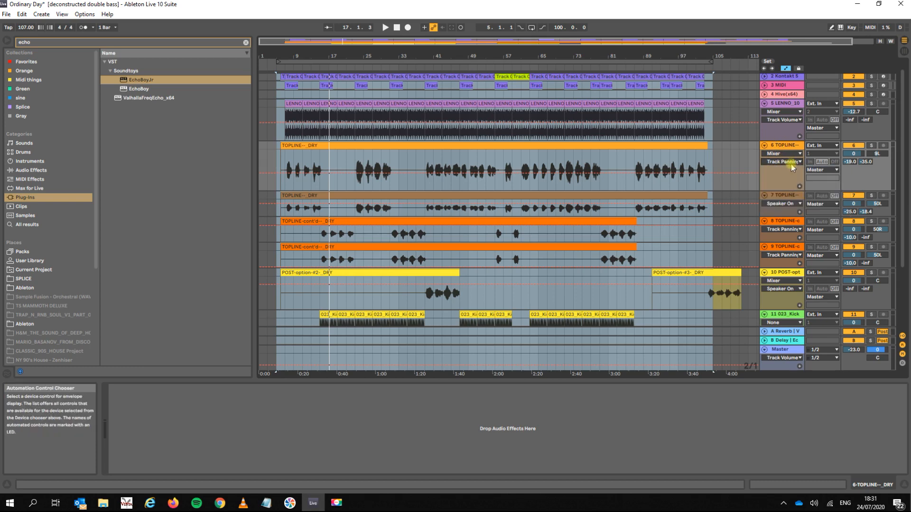
Set track 6's A-Reverb send to -23.2 dB in Session view and select track 6 in the arrangement.
key("Tab")
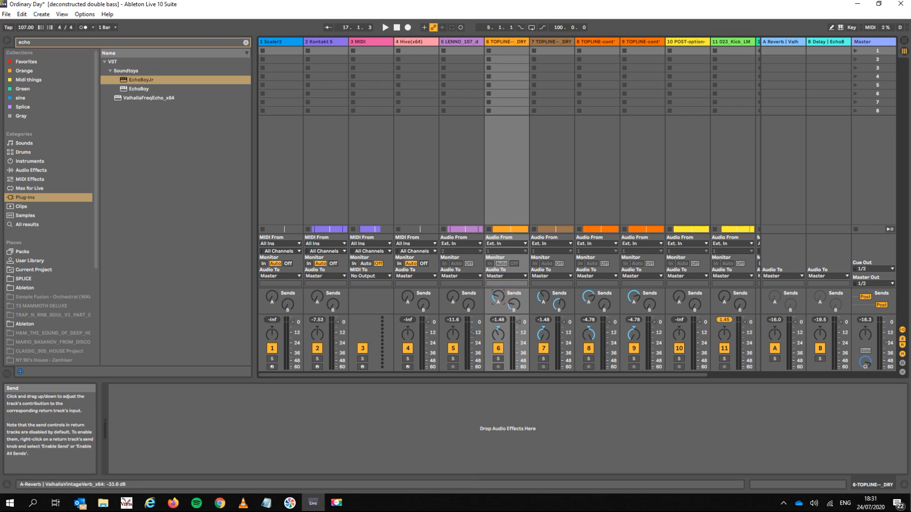
left_click(499, 296)
key("Tab")
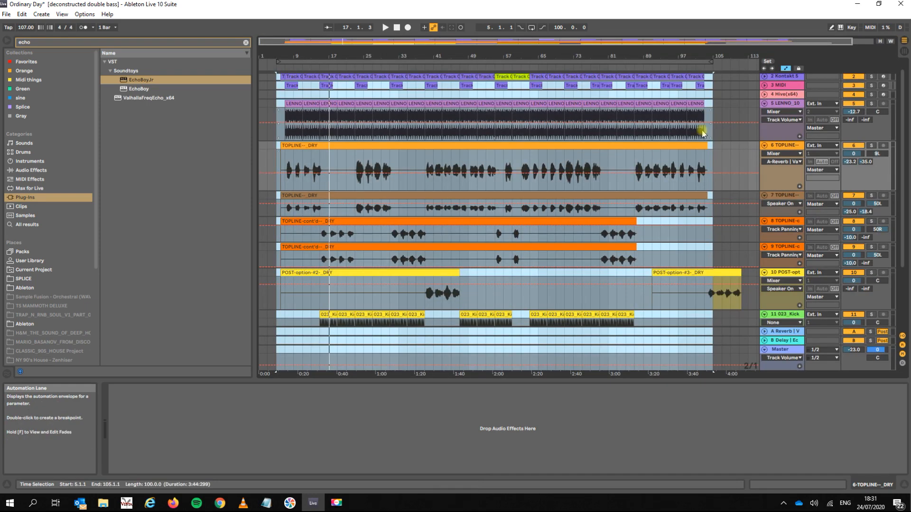
left_click(796, 146)
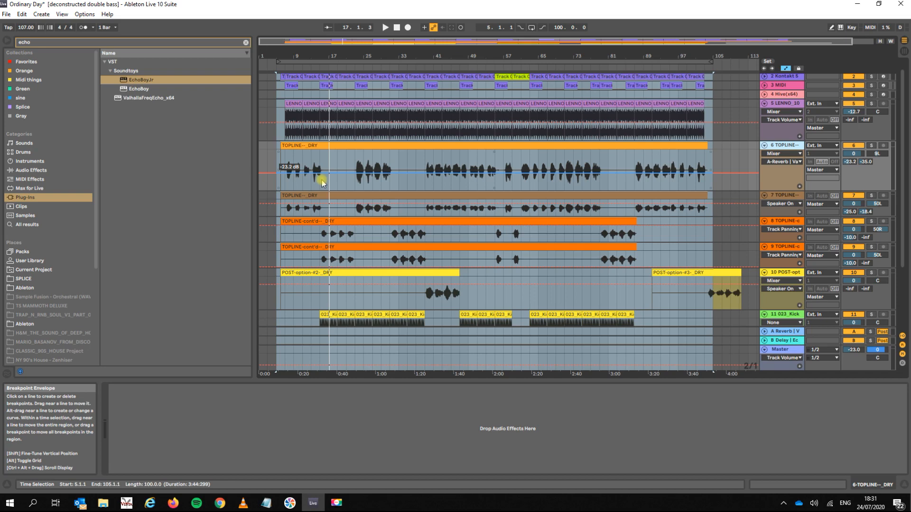
Draw trial breakpoints on track 6's A-Reverb send envelope before bar 21 and clear the envelope.
key("ctrl+a")
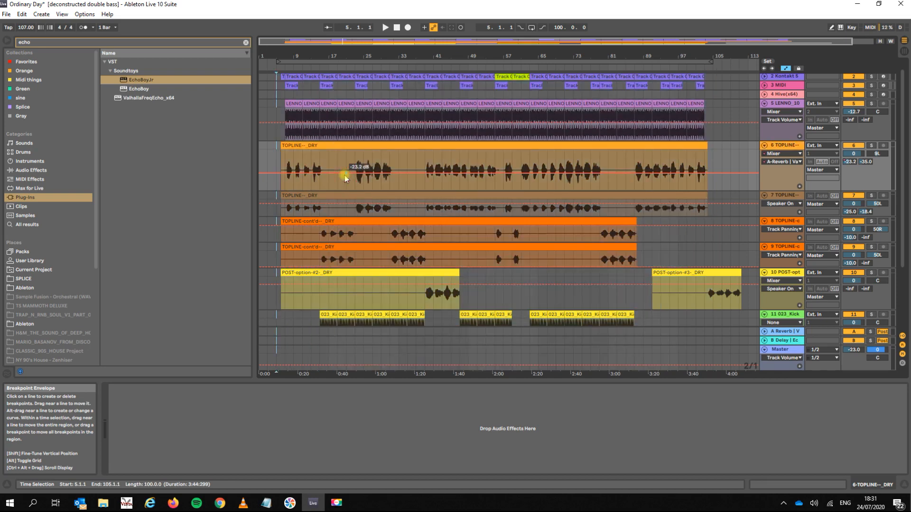
left_click_drag(341, 173, 312, 167)
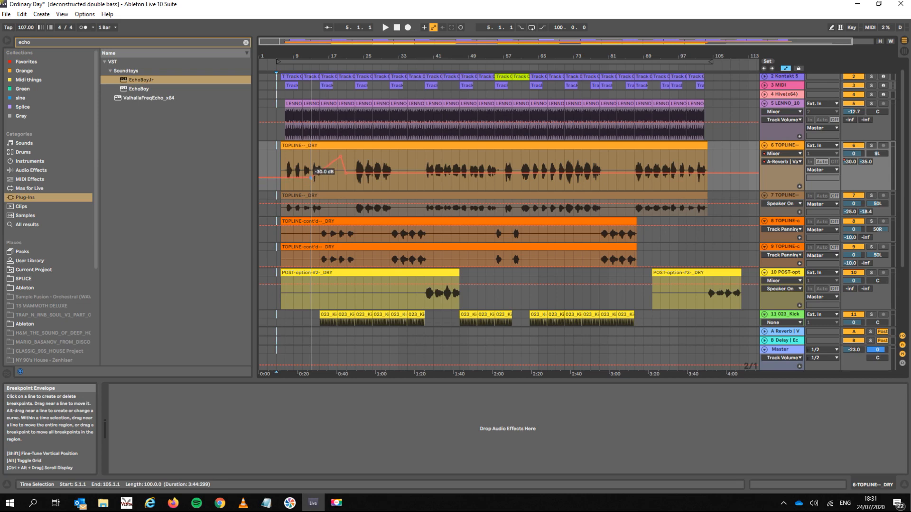
left_click(784, 161)
left_click(785, 162)
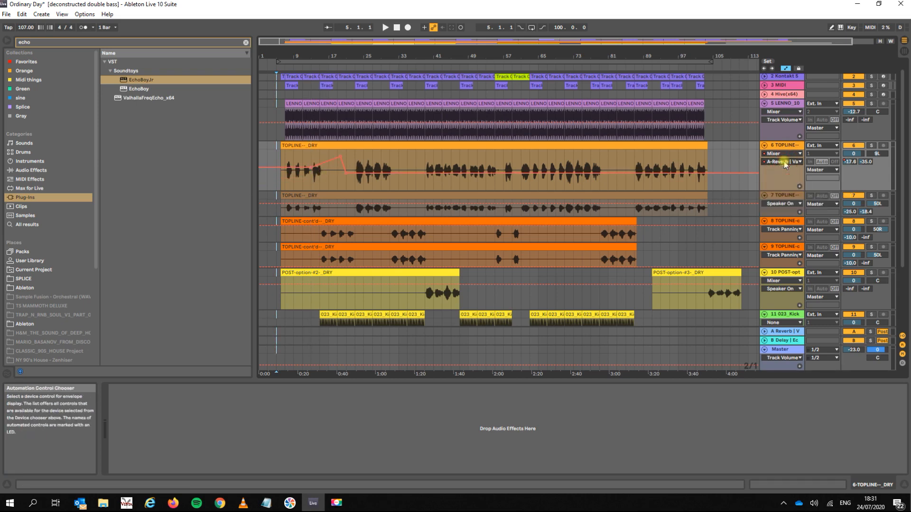
right_click(437, 163)
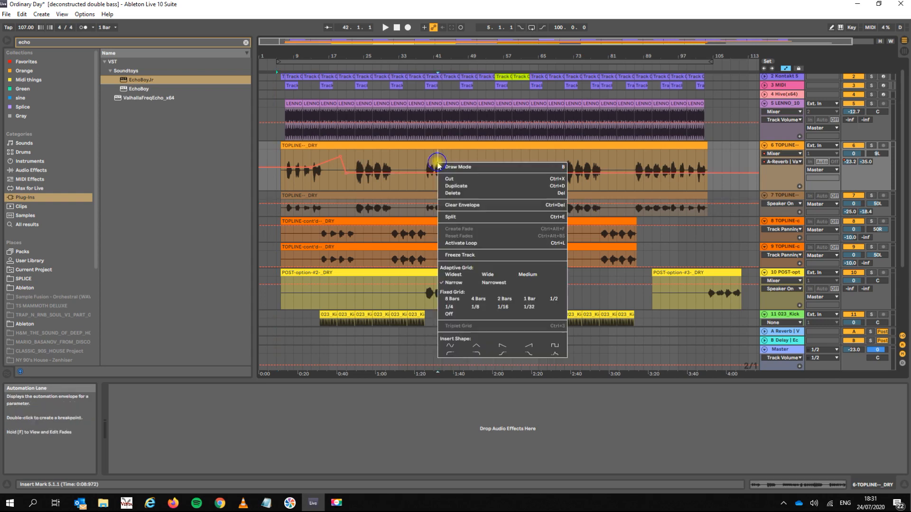
left_click(467, 205)
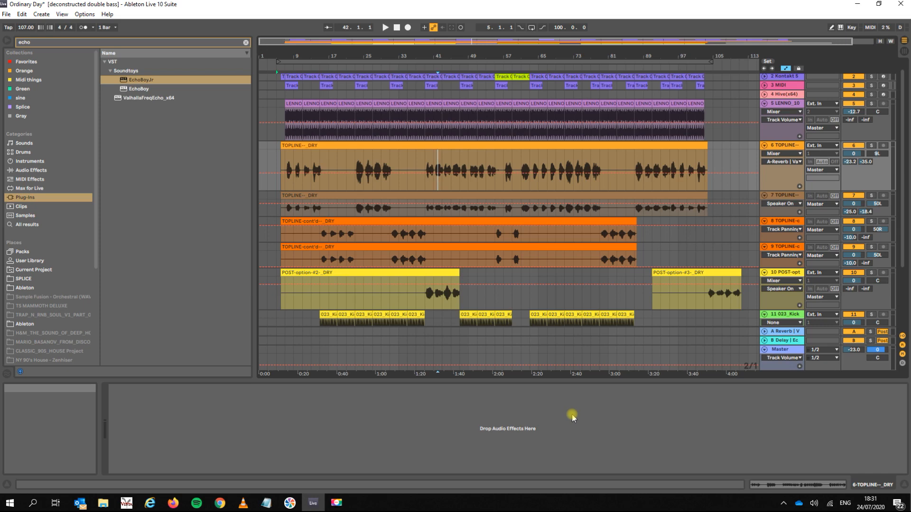
Hide the arrangement's automation lanes and select the headers of tracks 7, 6 and 8 to view them without envelopes.
scroll(466, 282, "up", 1)
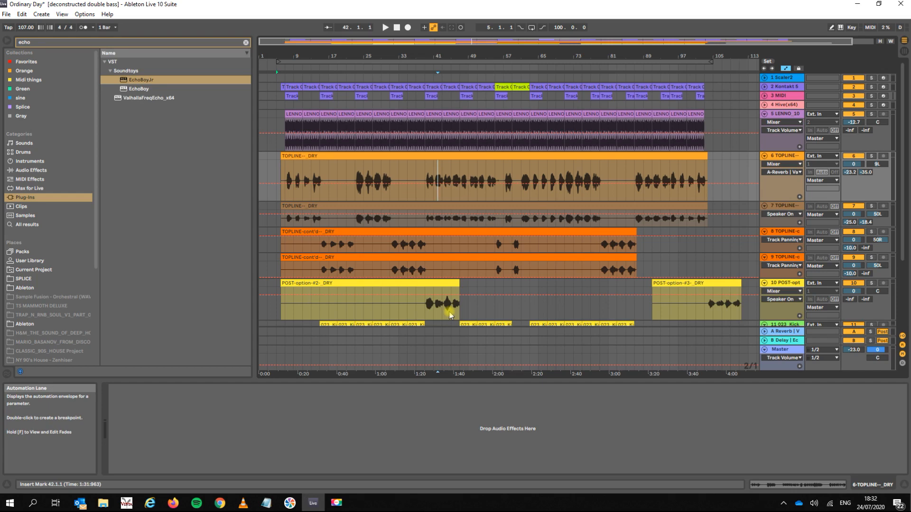
key("a")
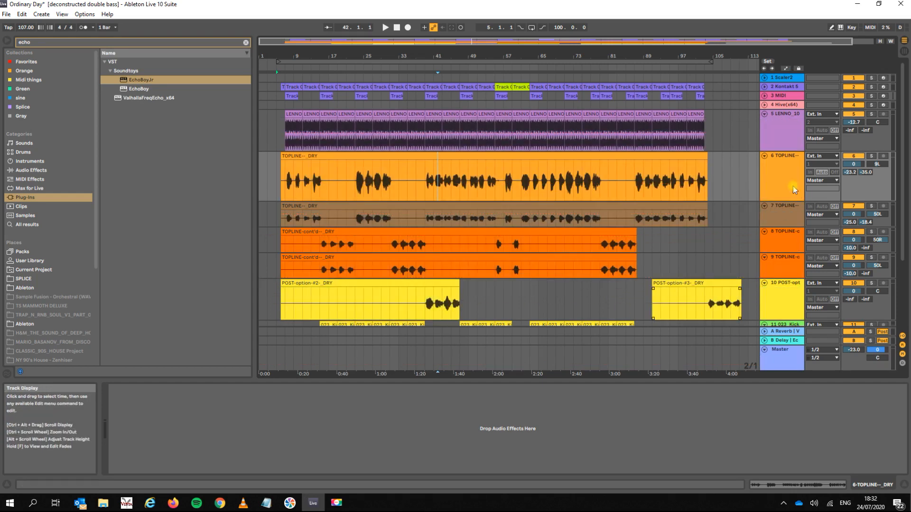
left_click(785, 164)
left_click(788, 218)
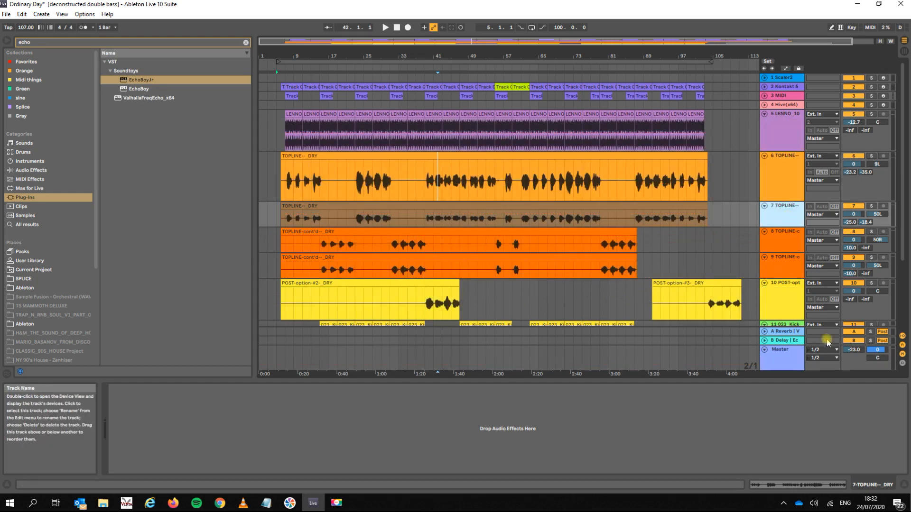
left_click(791, 128)
left_click(790, 185)
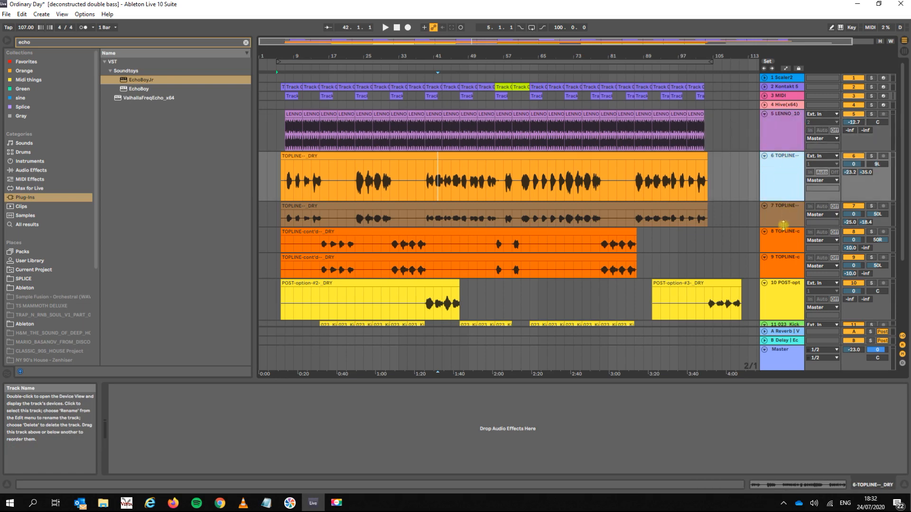
left_click(781, 243)
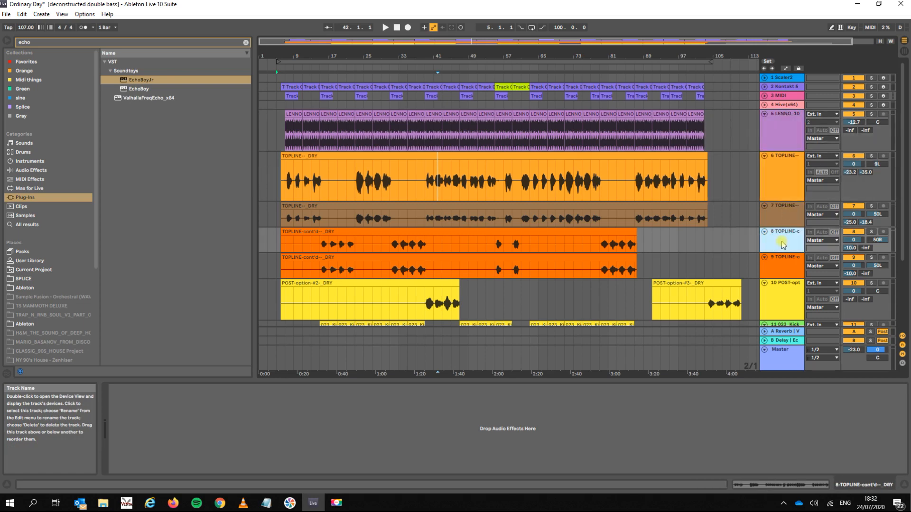
Show the automation lanes, select track 6 TOPLINE and hide the lanes again to compare both displays.
key("a")
left_click(786, 159)
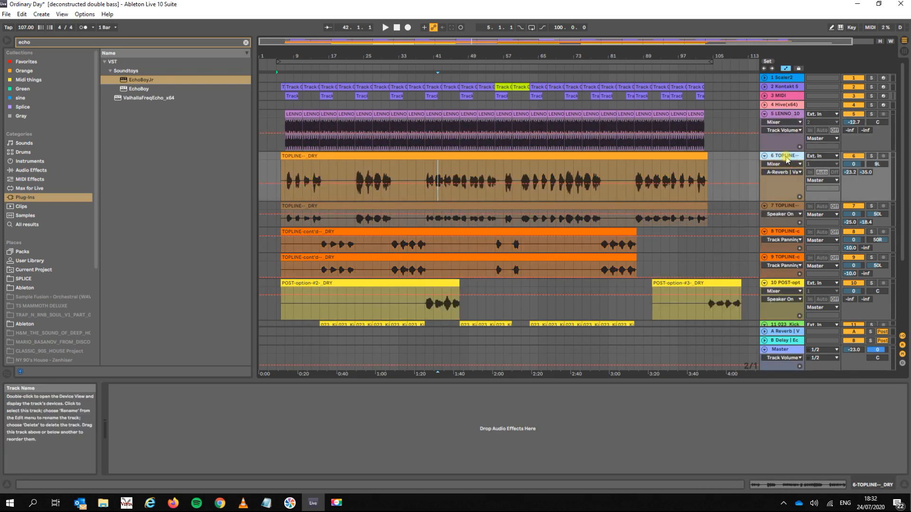
key("a")
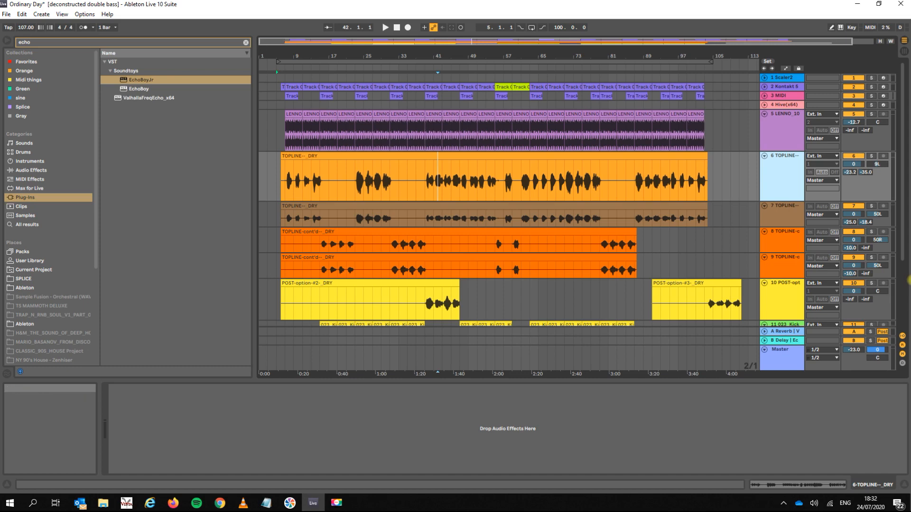
Show automation and shape track 6's A-Reverb send between bars 23 and 31, dipping to -48.0 dB after bar 28 and peaking after bar 30.
left_click_drag(360, 58, 360, 90)
key("a")
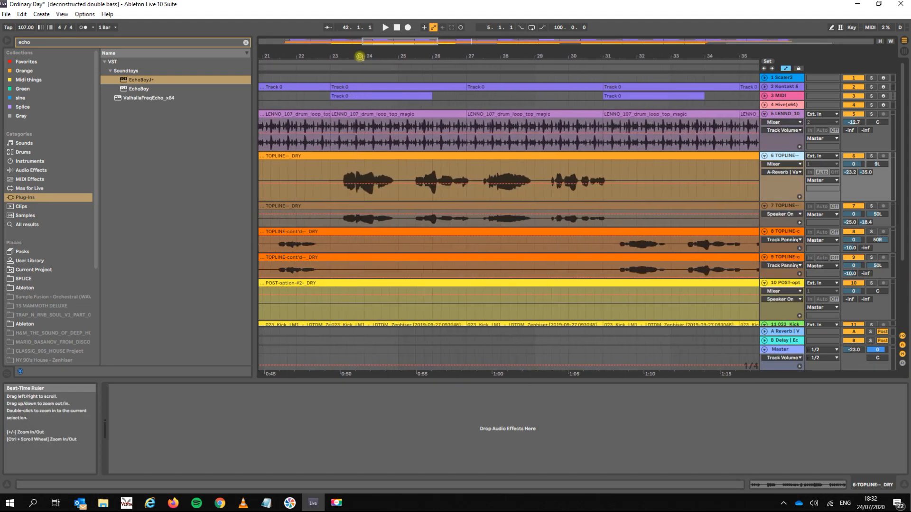
left_click(334, 183)
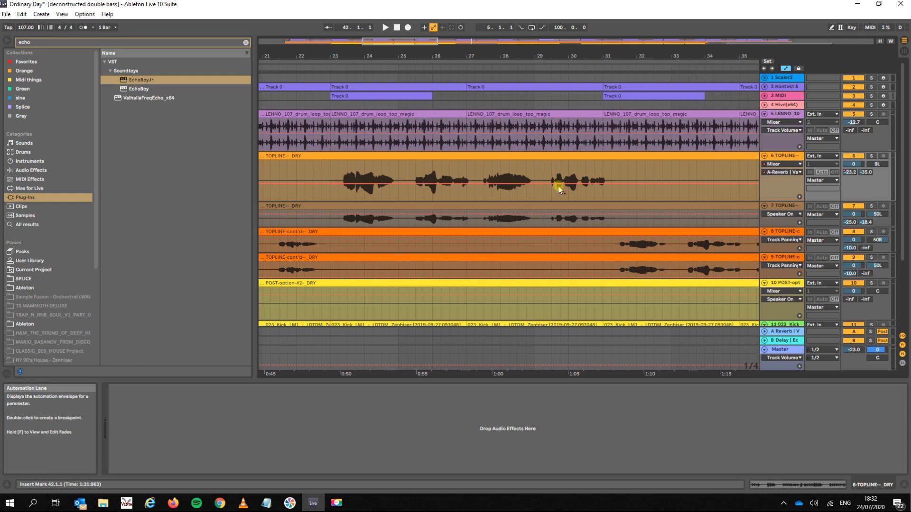
left_click(610, 185)
left_click_drag(594, 184, 526, 194)
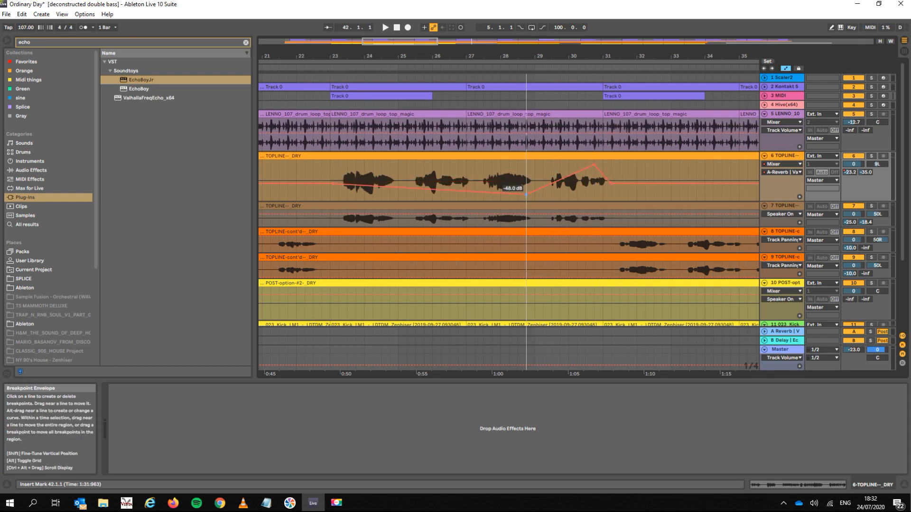
Try duplicating the one-bar vocal section ending at 24.3.1 on track 6 with automation shown, and undo the duplicate.
left_click_drag(347, 177, 380, 154)
key("ctrl+d")
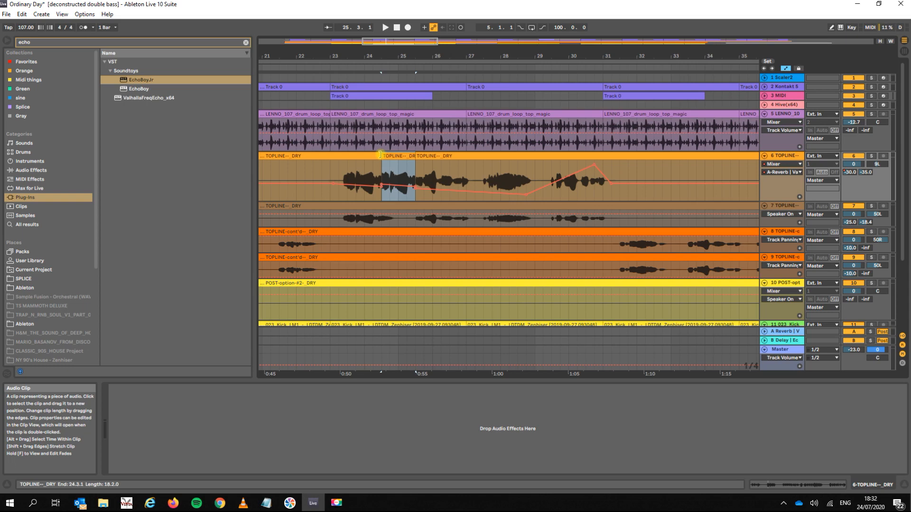
left_click(381, 167)
key("ctrl+z")
Copy the range from 24.1.1 to 24.3.1 in track 6's automation lane and try pasting it.
left_click_drag(368, 171, 386, 171)
key("ctrl+c")
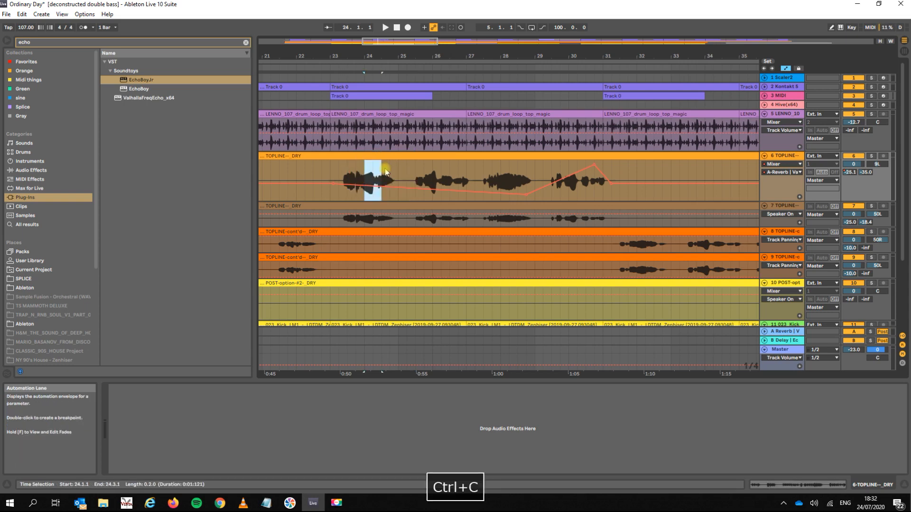
key("ctrl+v")
left_click(397, 169)
left_click(397, 156)
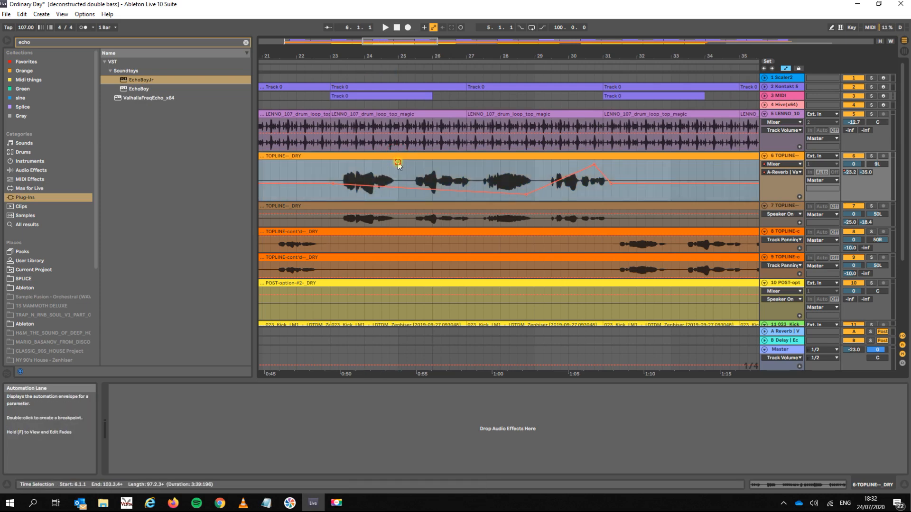
left_click(398, 161)
left_click_drag(399, 171, 407, 172)
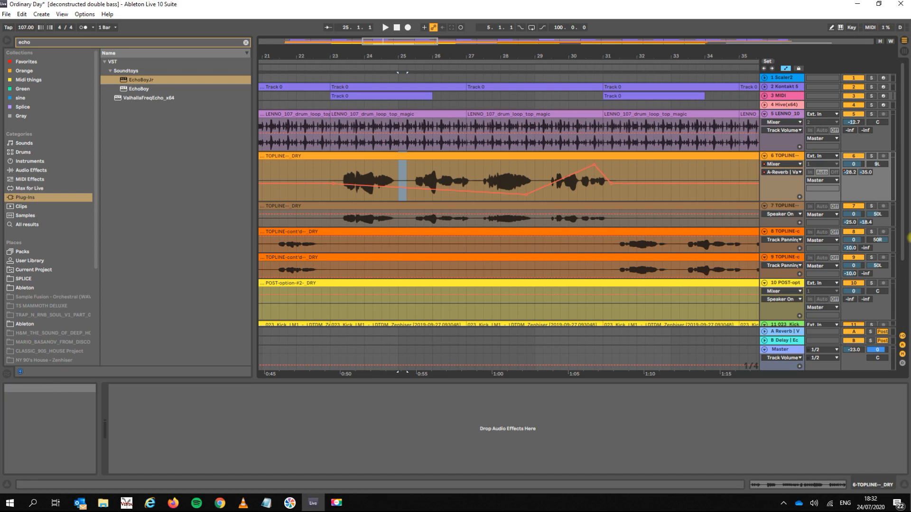
Hide the automation lanes, and try duplicating and pasting track 6's audio from 23.4.1 to 24.2.1 before undoing those edits.
key("a")
left_click_drag(356, 190, 371, 167)
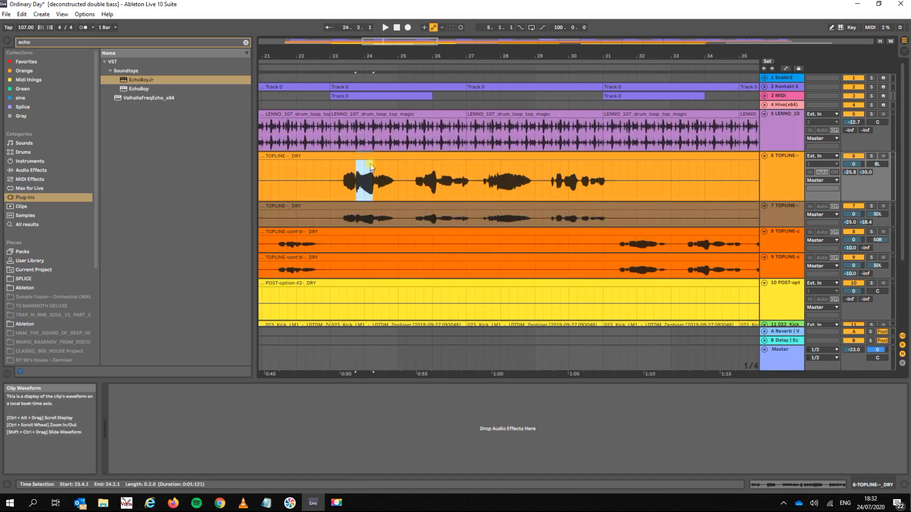
key("ctrl+d")
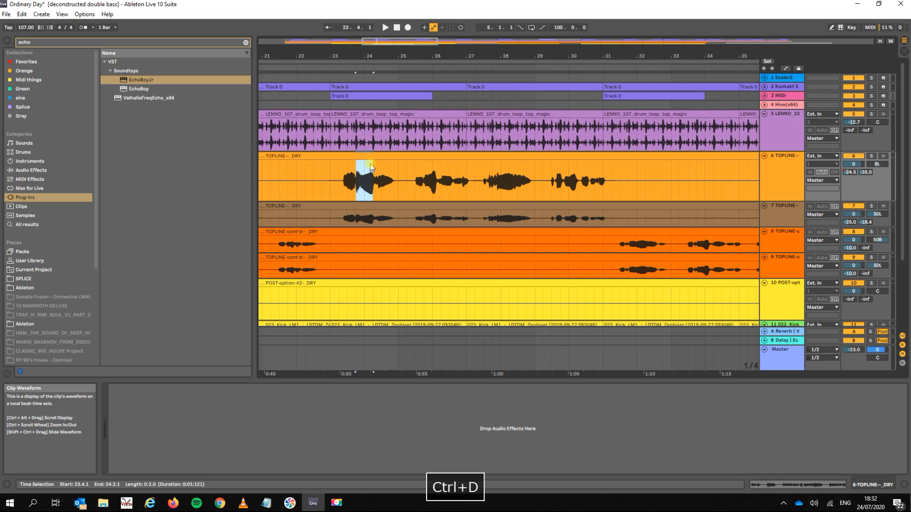
key("ctrl+c")
key("ctrl+v")
left_click(433, 168)
key("ctrl+v")
key("ctrl+z")
key("ctrl+z")
key("ctrl+z")
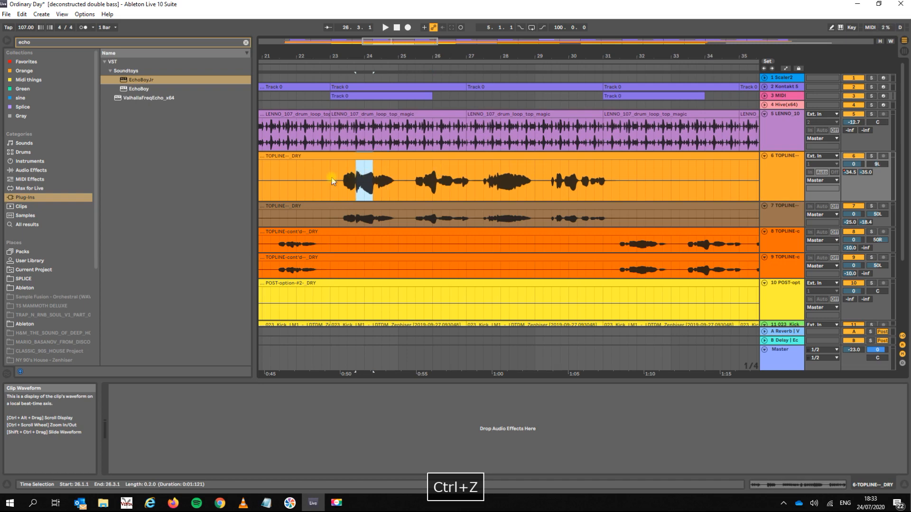
Split track 6's TOPLINE clip at 23.2.1 and select the part after the split.
left_click(337, 181)
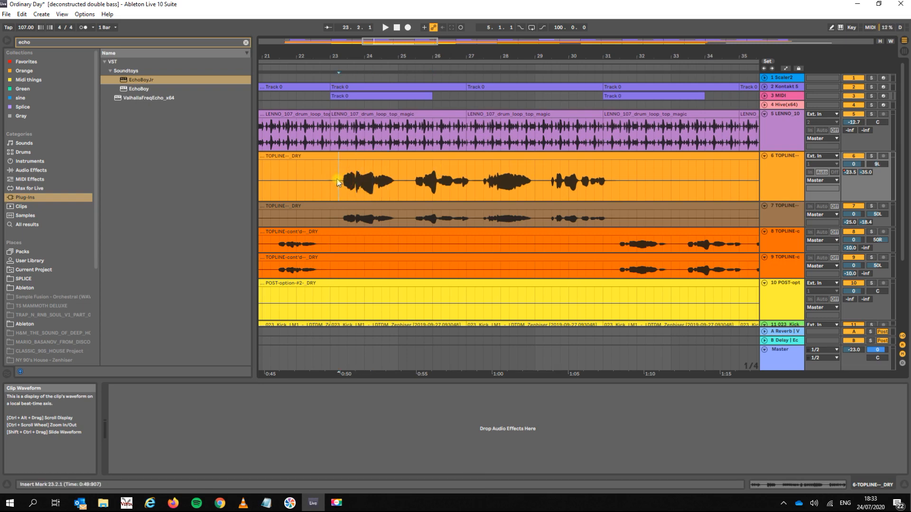
key("ctrl+e")
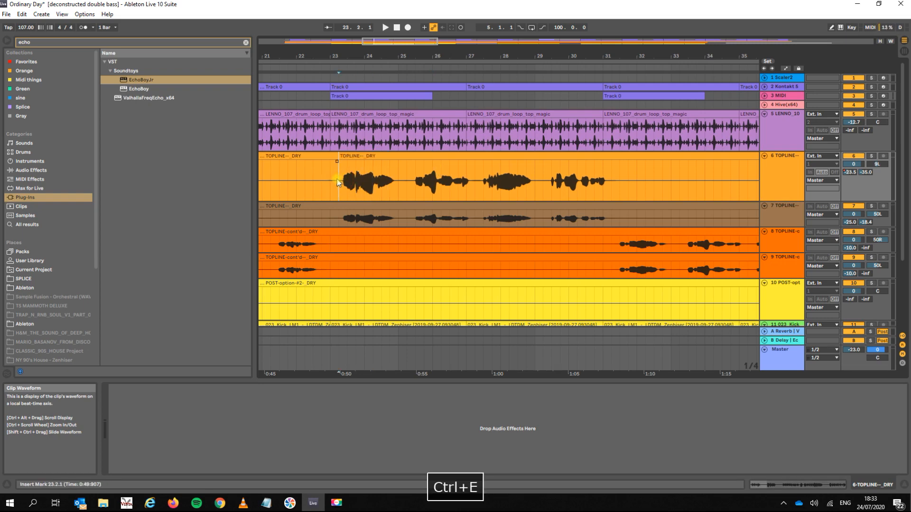
left_click(363, 186)
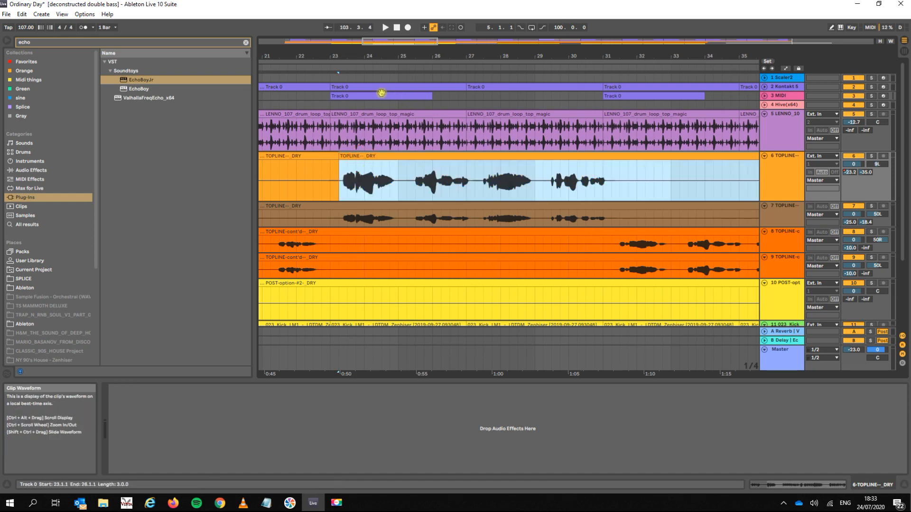
key("plus")
key("plus")
key("plus")
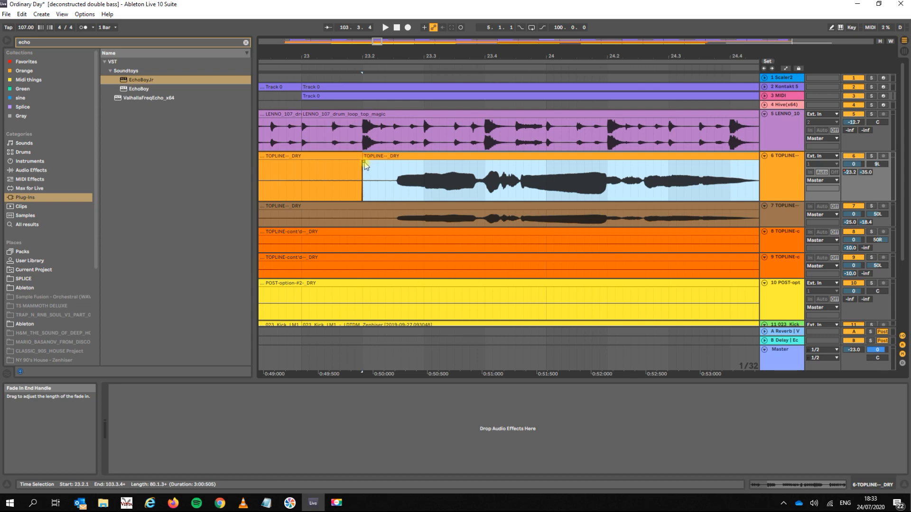
Trim the start of track 6's second clip to 23.2.3 and give it a fade-in ending just past 23.4.
mouse_move(365, 162)
left_mouse_down()
mouse_move(639, 165)
mouse_move(371, 164)
left_mouse_up()
key("ctrl+z")
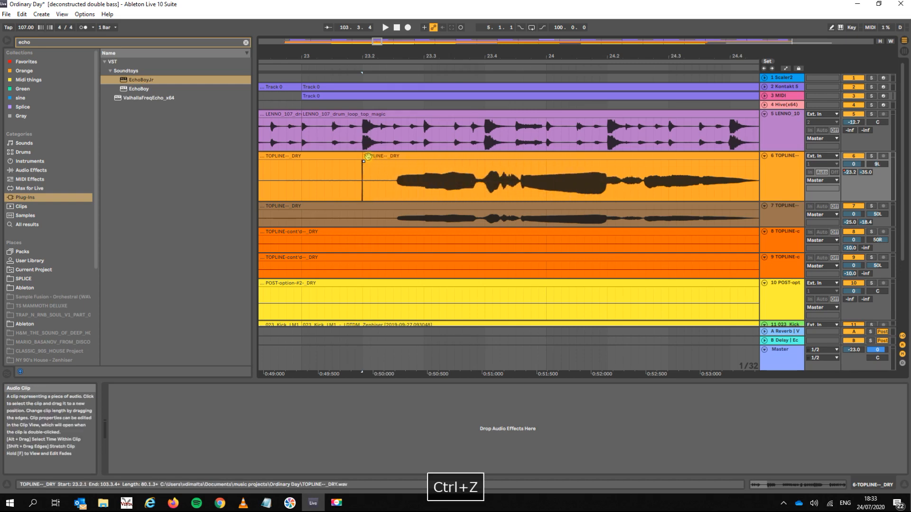
left_click_drag(369, 156, 503, 162)
left_click(469, 160)
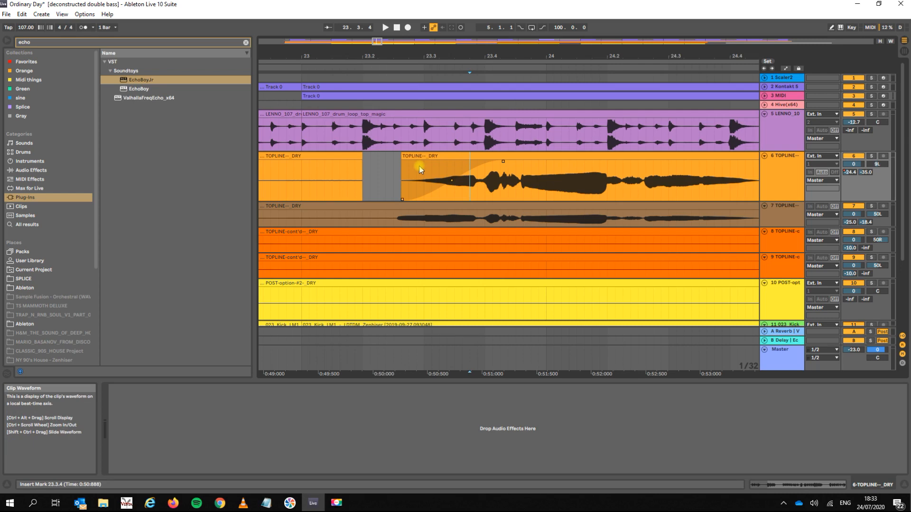
left_click(429, 157)
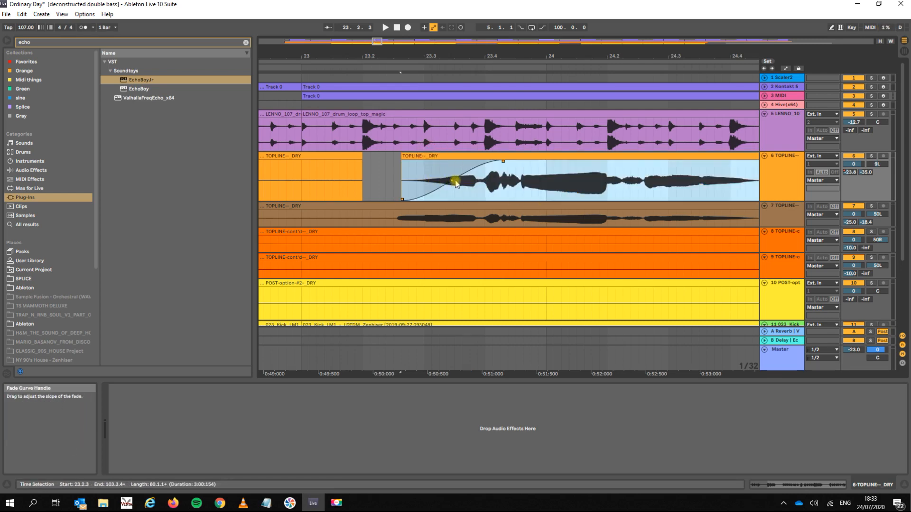
Audition the clip's fade-in at its current length and extended to just past 24.2, and undo the extension.
key("space")
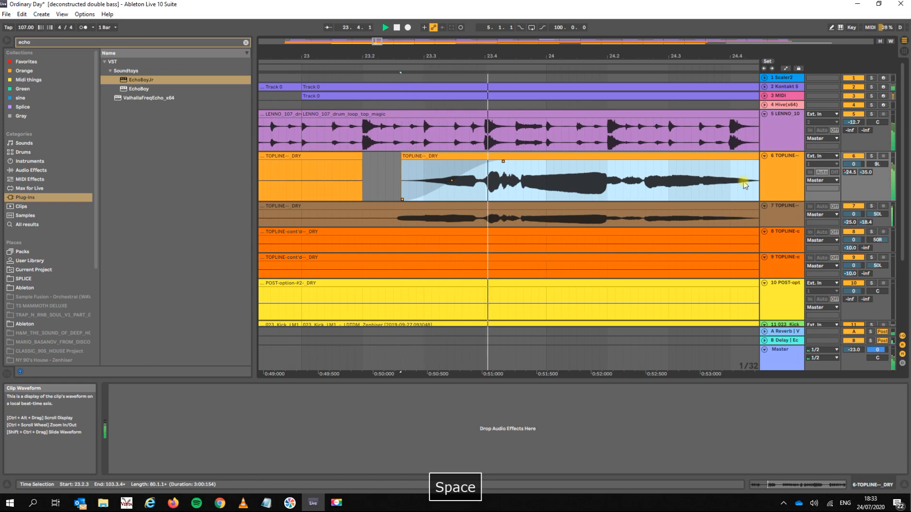
key("space")
left_click_drag(503, 161, 623, 160)
key("space")
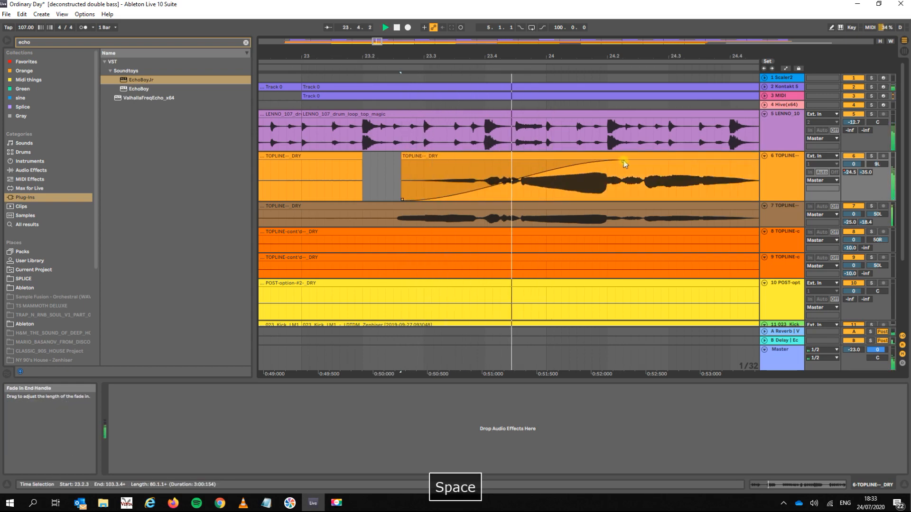
key("space")
key("ctrl+z")
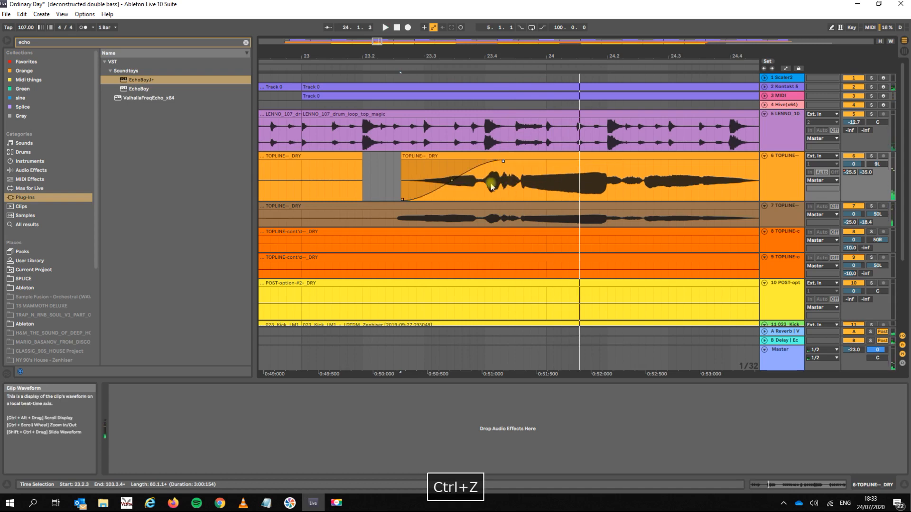
Try bending the fade-in curve of track 6's second clip upward, and undo it along with the fade-in, start trim and split.
left_click_drag(451, 184, 434, 161)
left_click(440, 154)
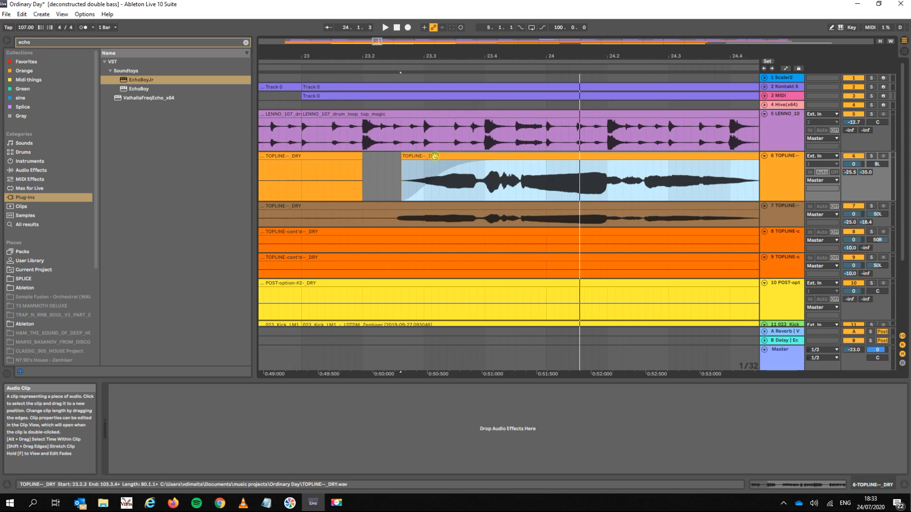
key("ctrl+z")
key("ctrl+z")
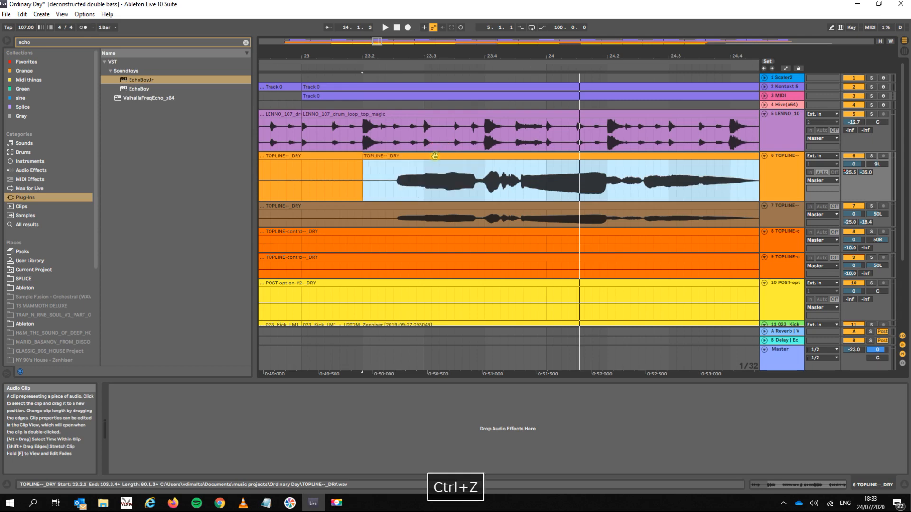
key("ctrl+z")
left_click(385, 183)
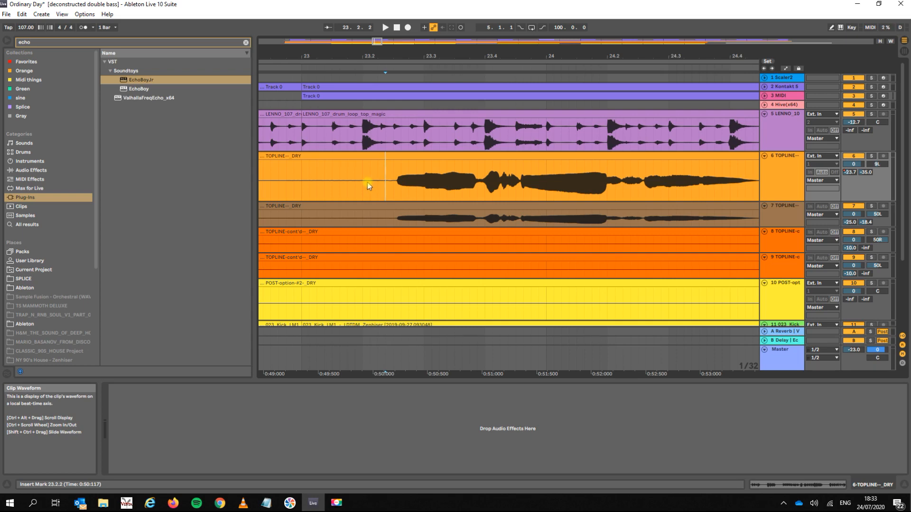
Show the automation lanes across the whole arrangement and clear track 6's A-Reverb send envelope.
key("a")
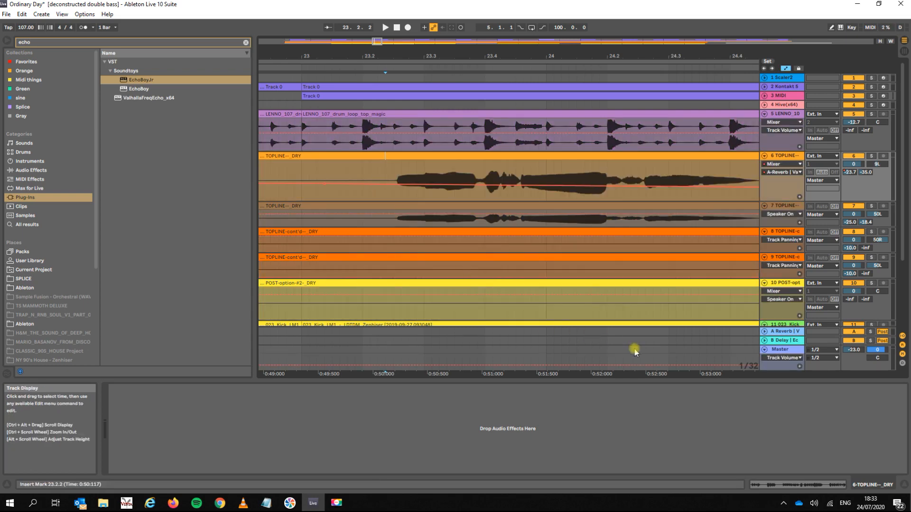
left_click_drag(476, 55, 476, 29)
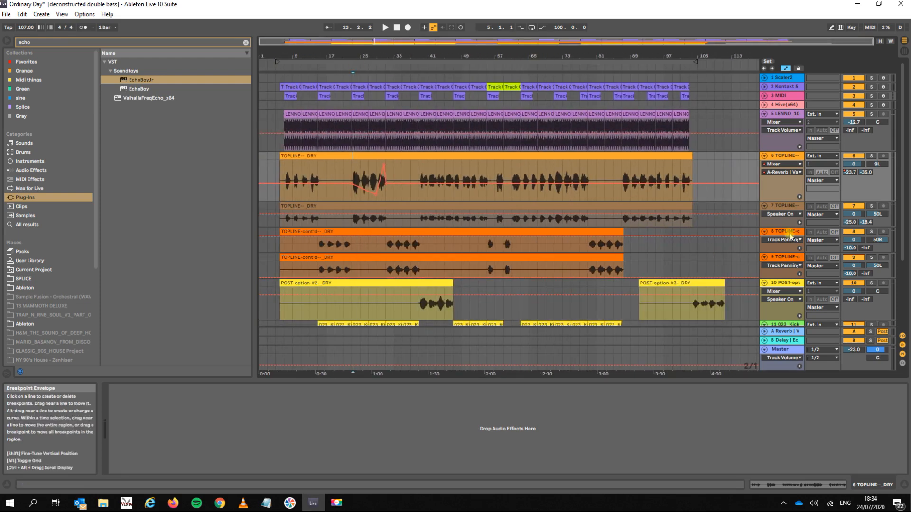
right_click(436, 174)
left_click(478, 224)
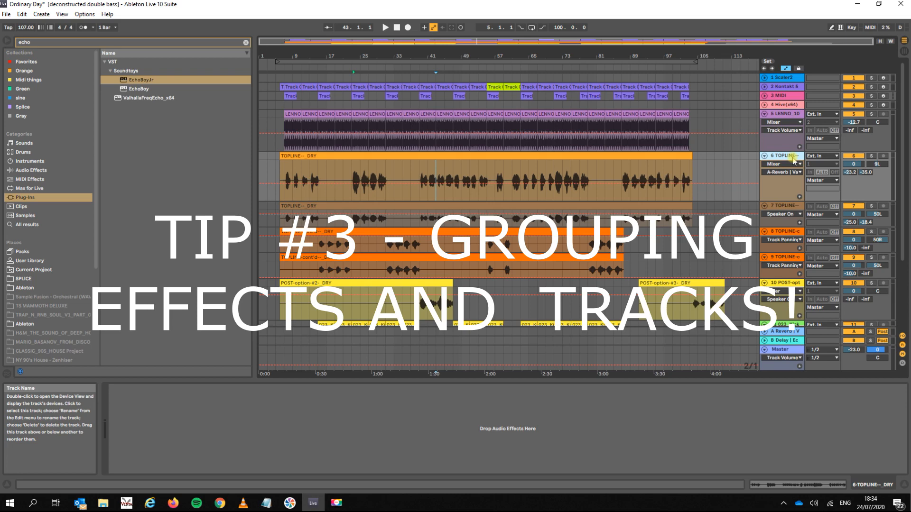
Fold all twelve tracks in the arrangement at once and reduce the selection to track 12 Hive(x64).
key("ctrl+a")
left_click(764, 157)
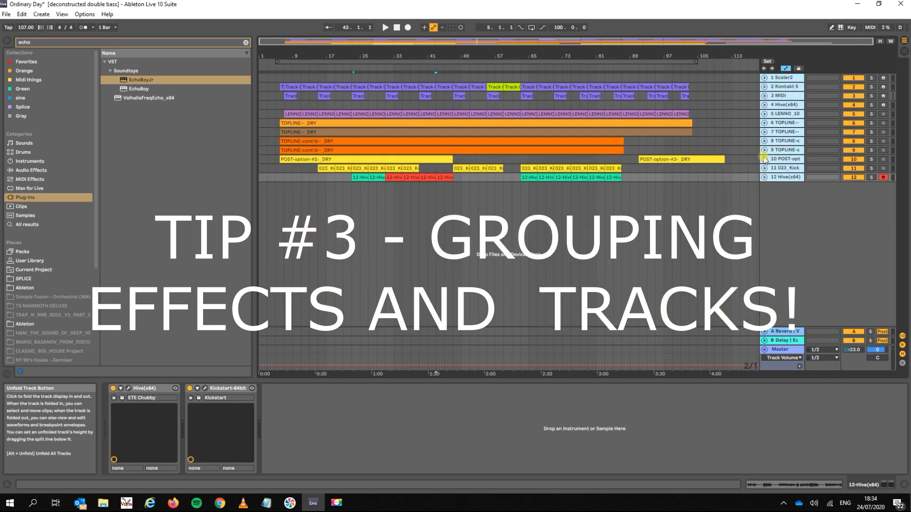
left_click(787, 178)
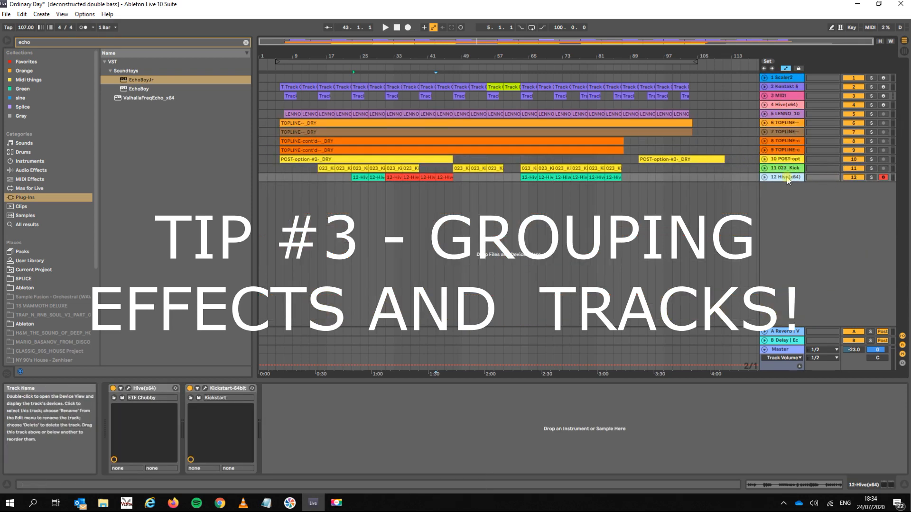
Group tracks 6 to 10, the TOPLINE and POST-option tracks, and fold and unfold the group.
left_click(778, 124)
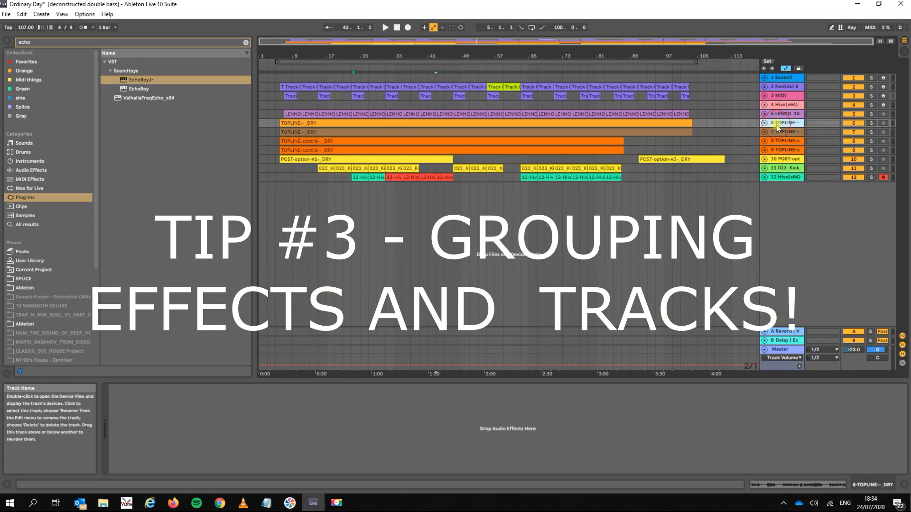
left_click(785, 160, "shift")
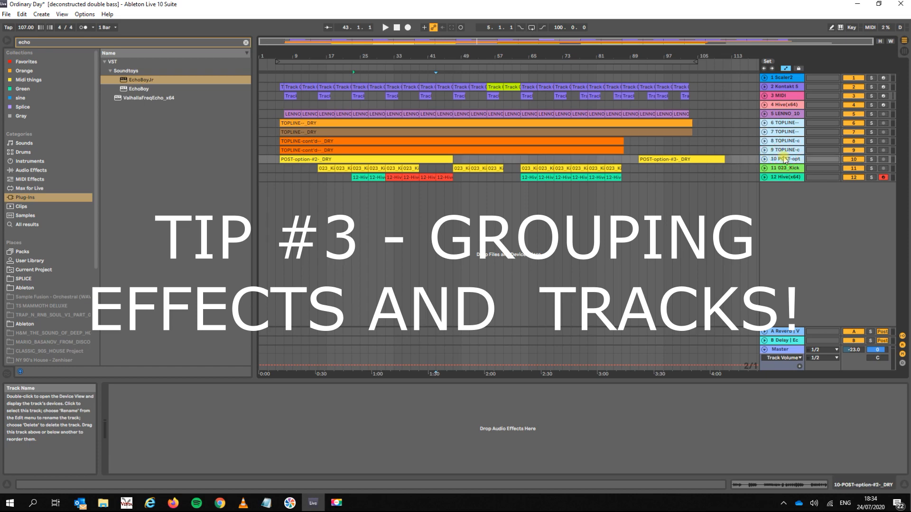
key("ctrl+g")
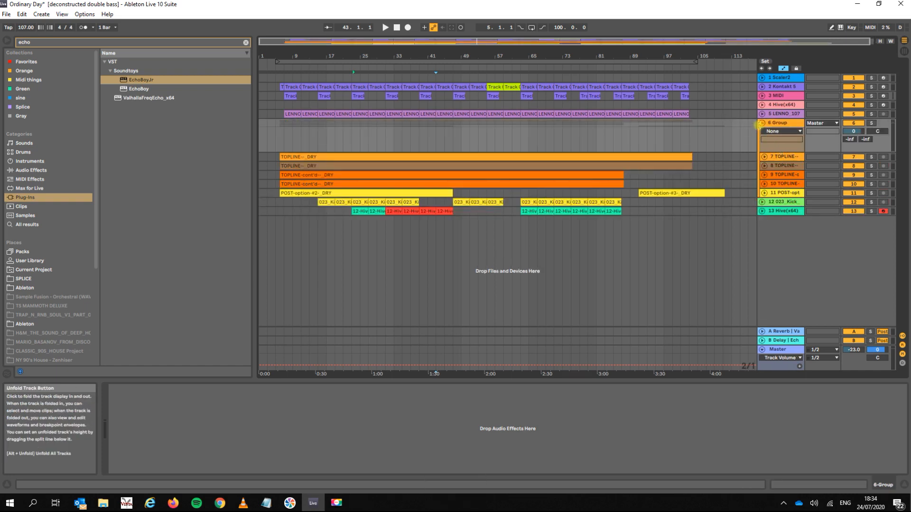
left_click(761, 123)
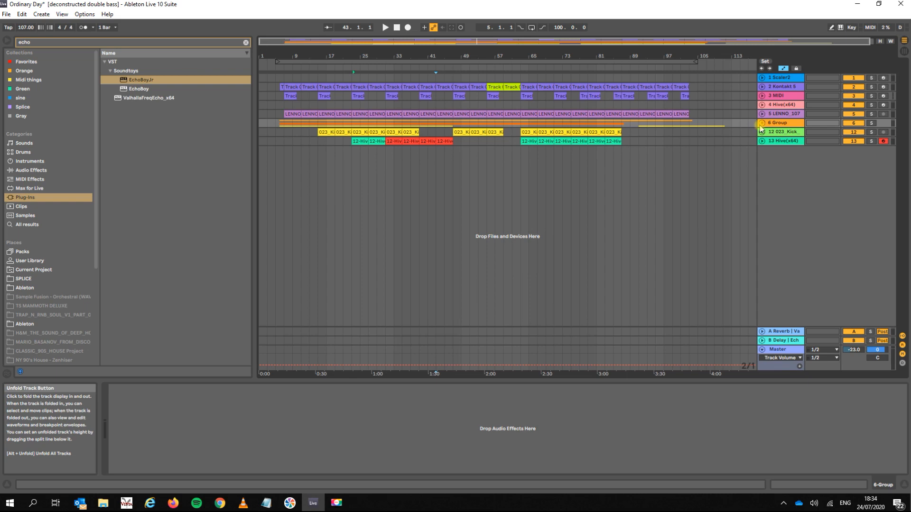
left_click(761, 123)
left_click(771, 124)
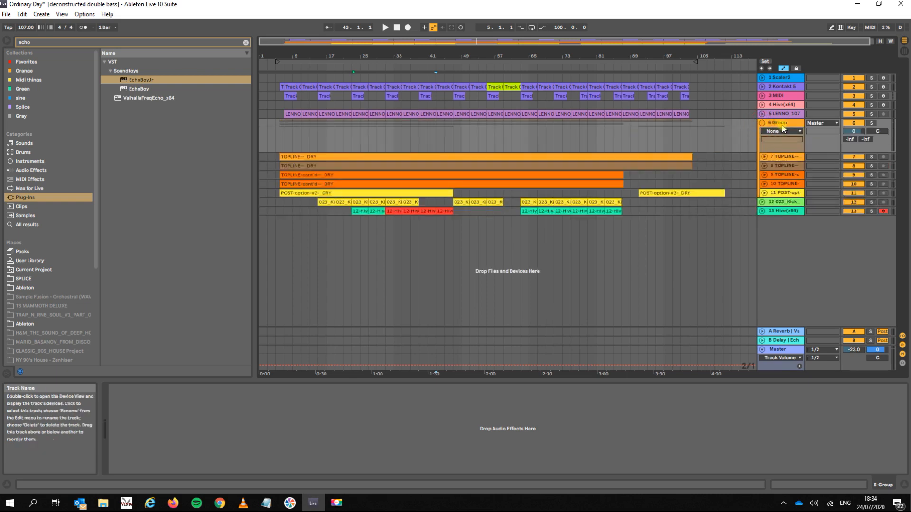
Mute and reactivate the group track, and solo it for playback from the start of the TOPLINE clips.
left_click(859, 127)
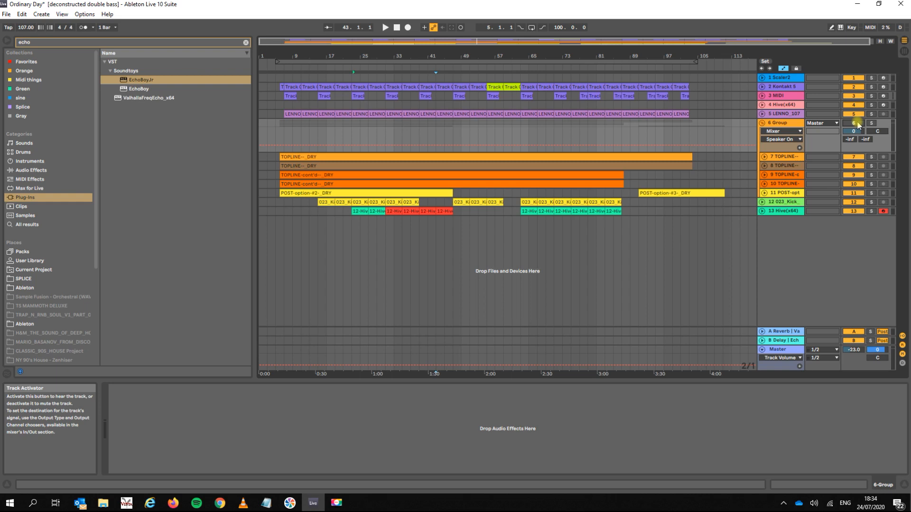
left_click(787, 124)
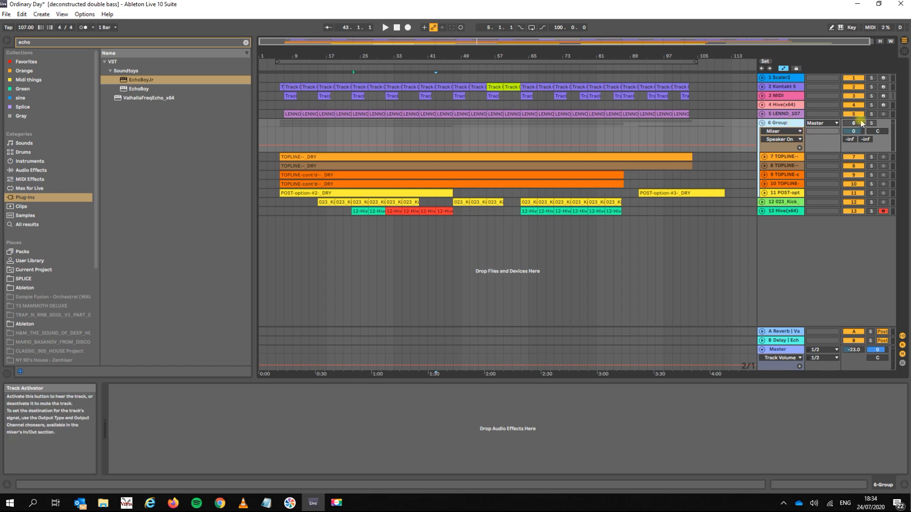
left_click(870, 124)
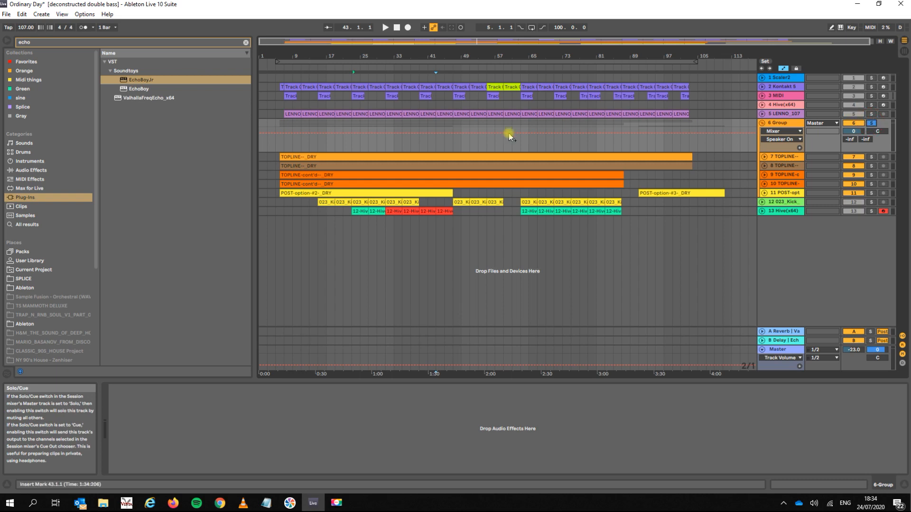
left_click(284, 158)
key("space")
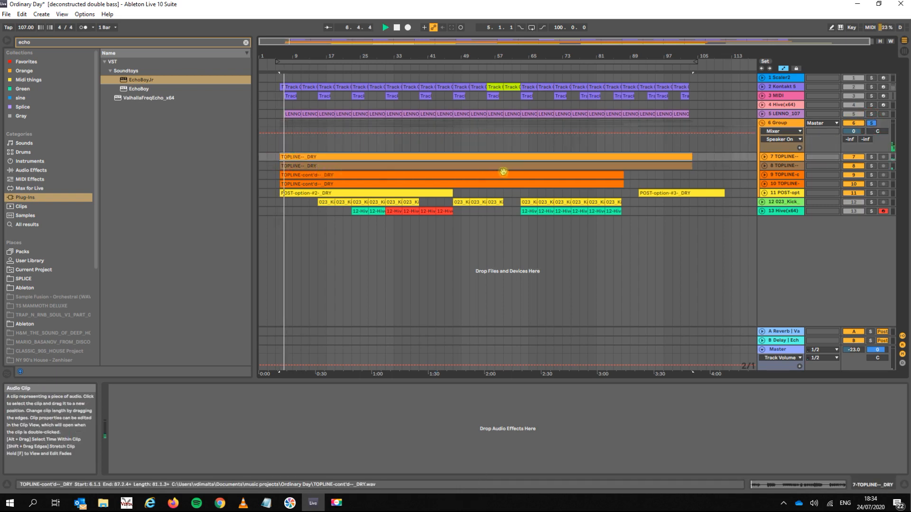
Unfold the group's two TOPLINE--_DRY tracks, solo them together, and switch the solo back to the whole group.
left_click(764, 157)
left_click(764, 207)
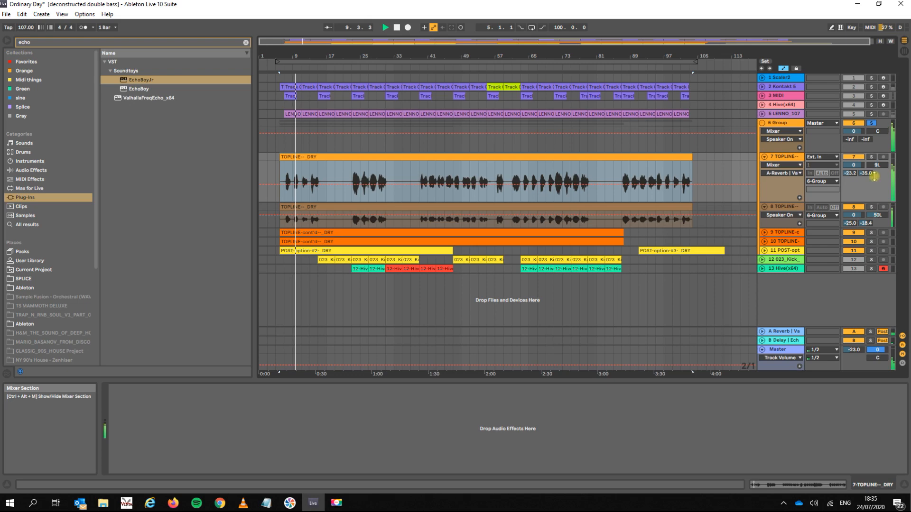
left_click(872, 157)
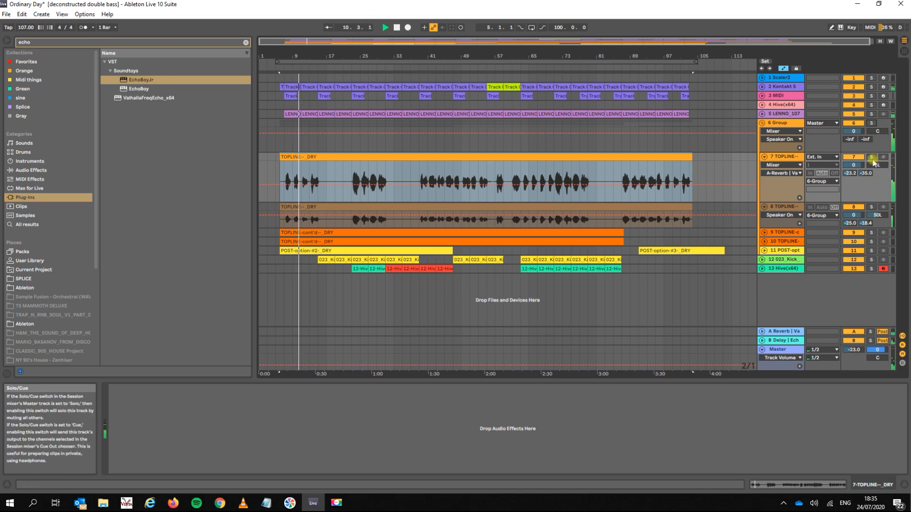
left_click(872, 207, "ctrl")
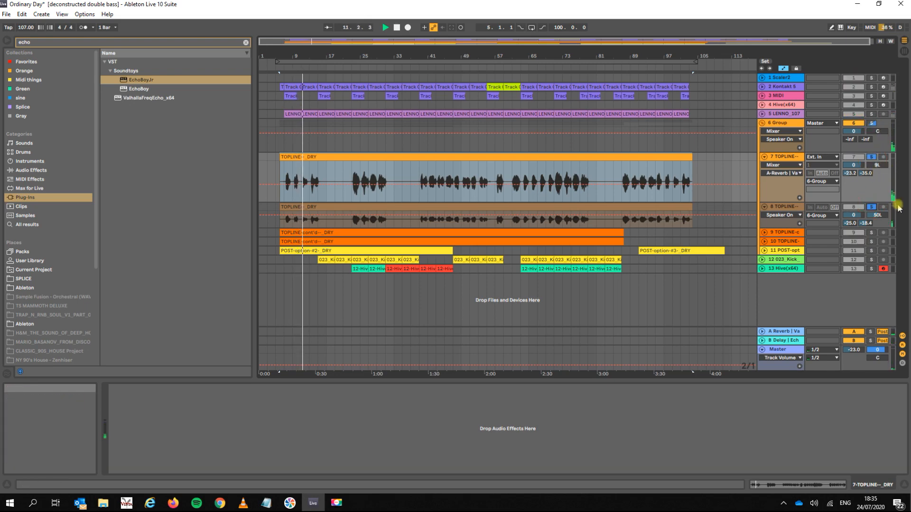
left_click(871, 124)
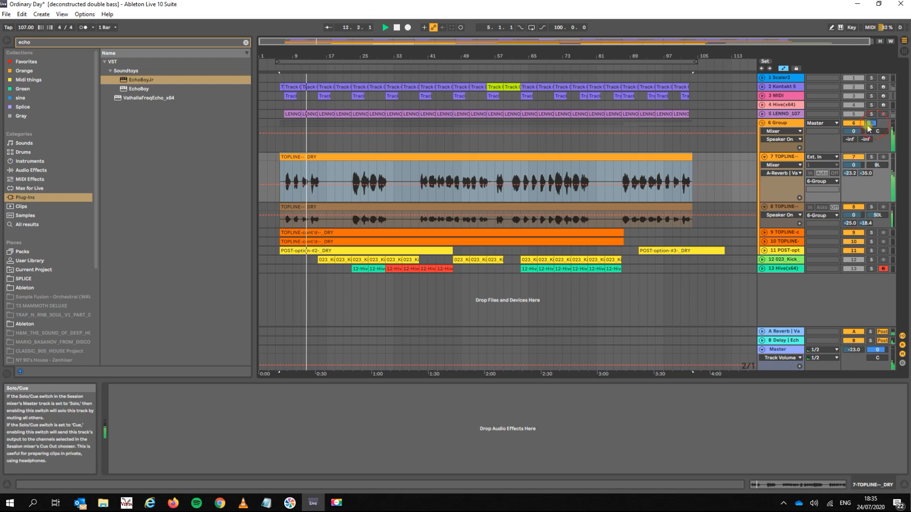
Stop playback and ungroup the TOPLINE and POST-option tracks.
left_click(852, 124)
left_click(780, 123)
key("space")
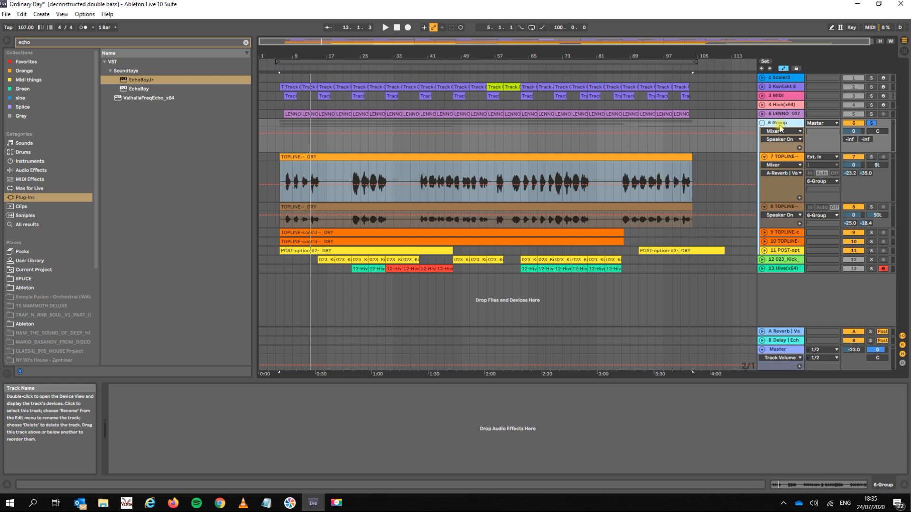
key("ctrl+shift+g")
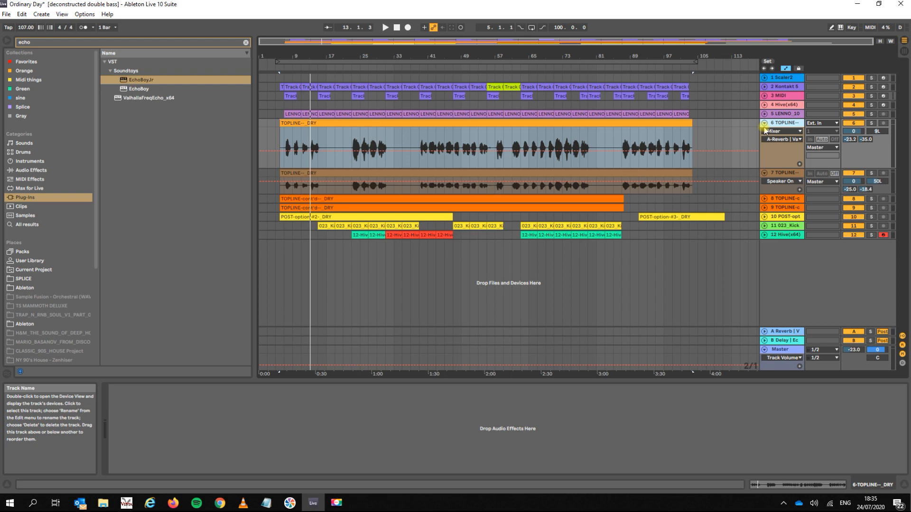
Fold track 6 and select the Master track to show its empty effects chain.
left_click(764, 123)
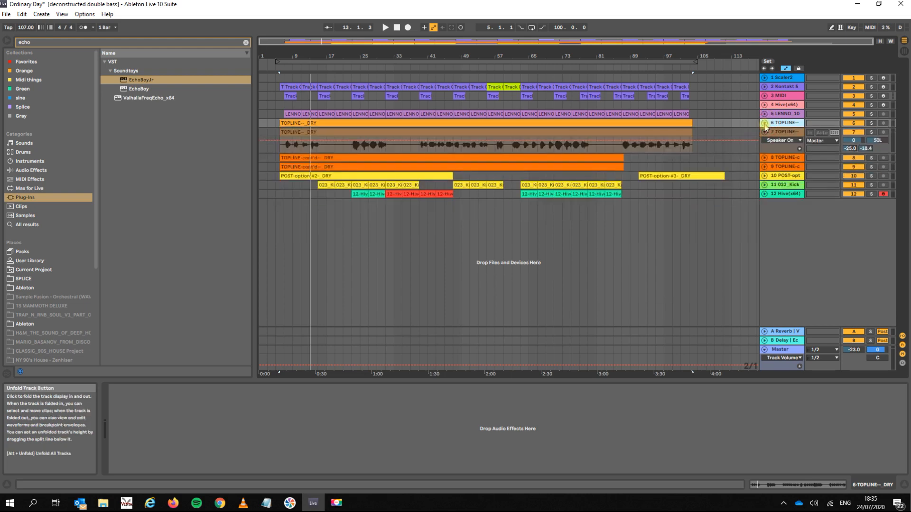
left_click(797, 353)
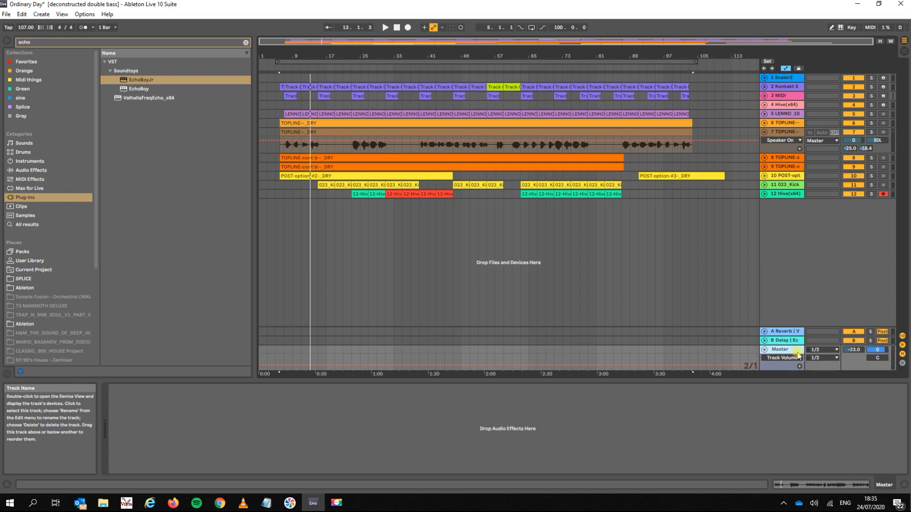
left_click(778, 124)
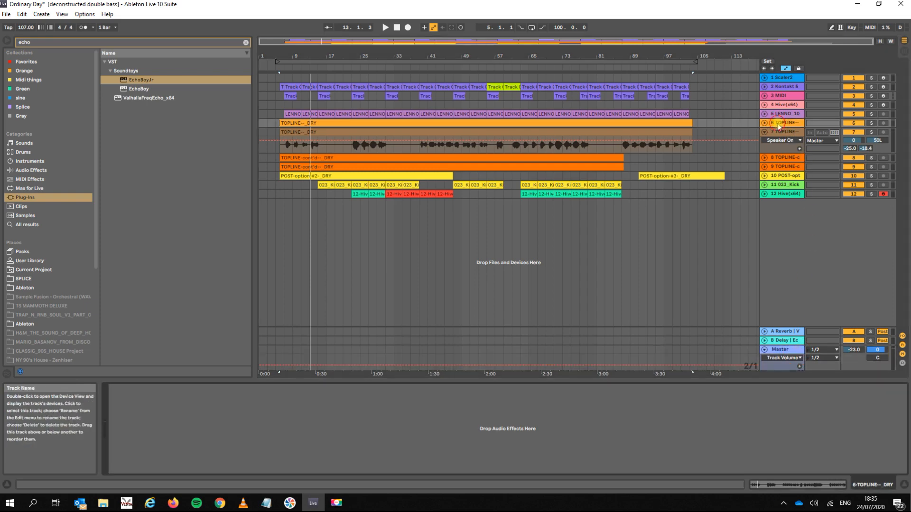
left_click(780, 158)
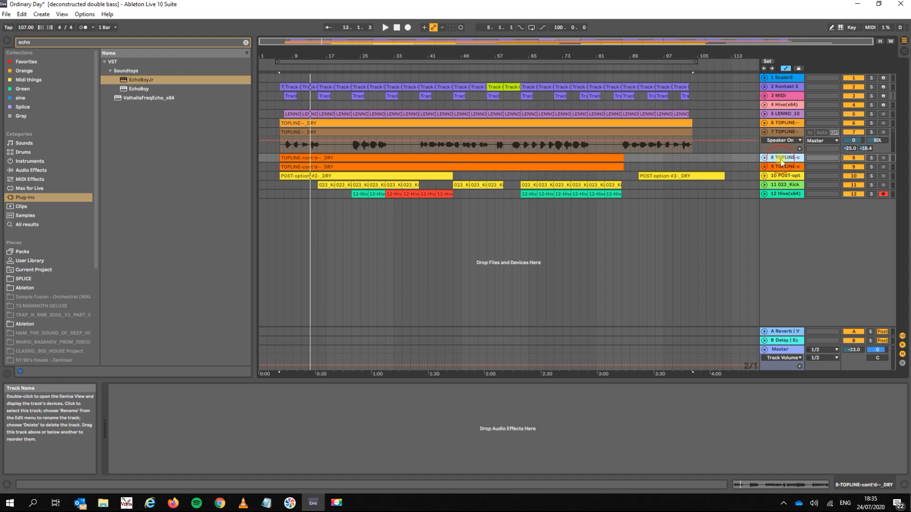
left_click(780, 350)
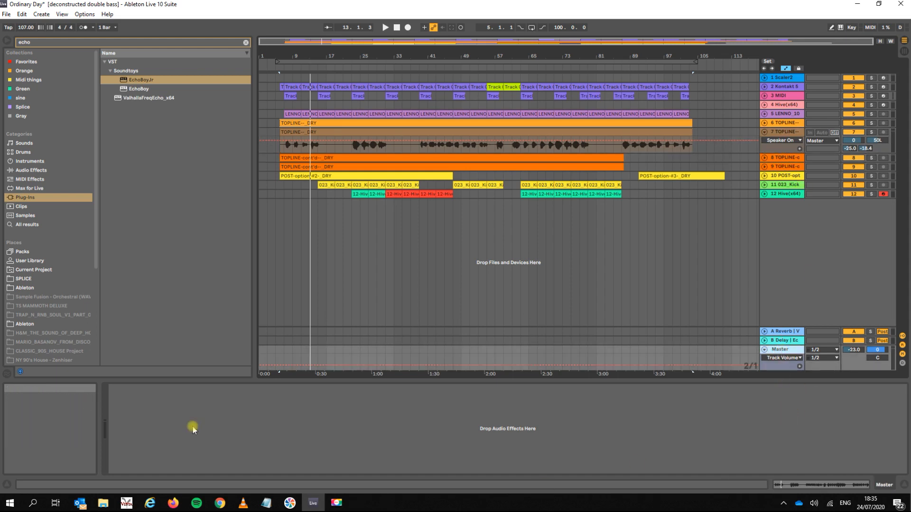
Search the audio effects for "eq" and add Glue Compressor followed by EQ Eight to the Master track.
left_click(40, 43)
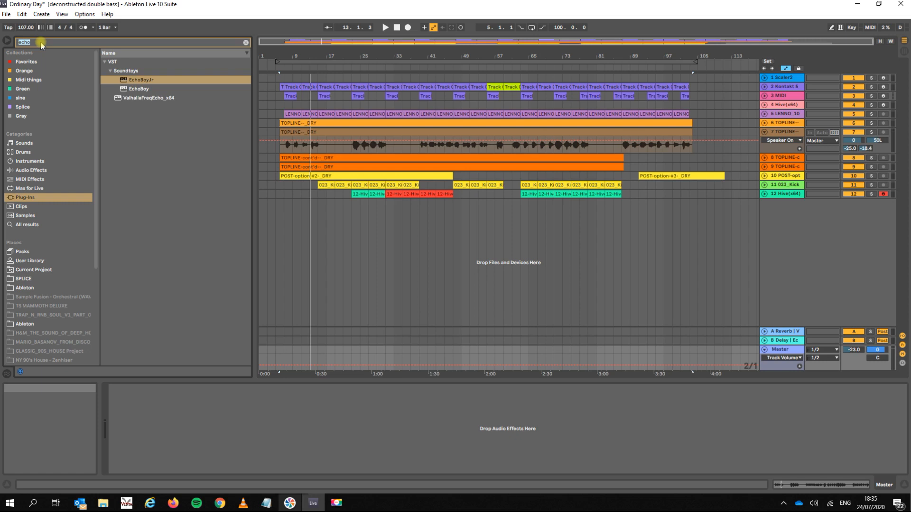
type("eq")
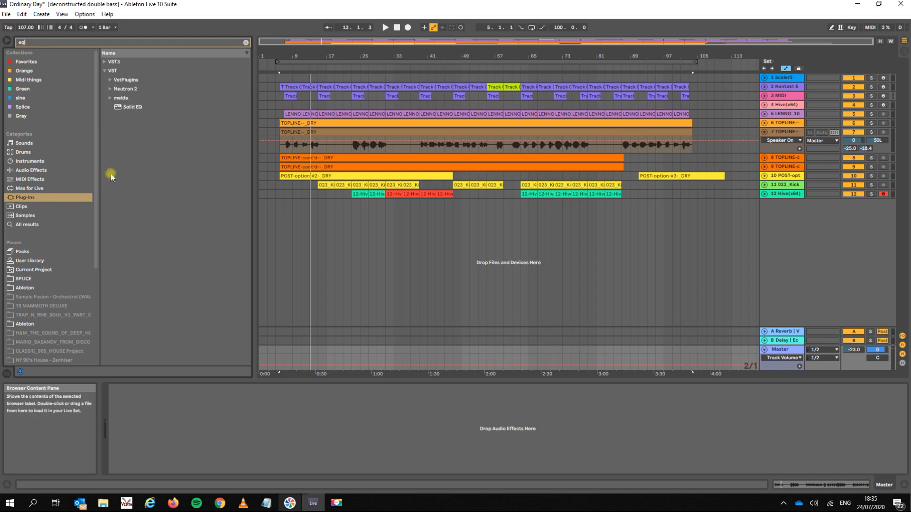
left_click(26, 172)
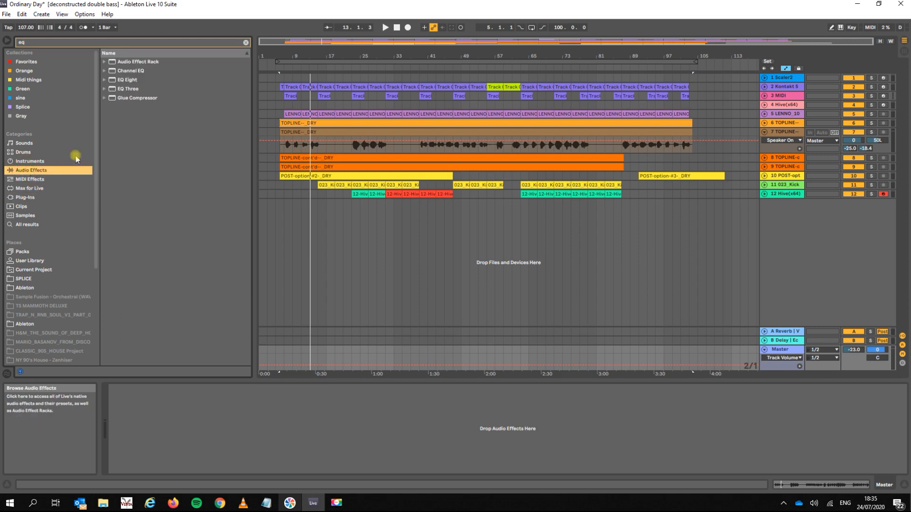
left_click(124, 98)
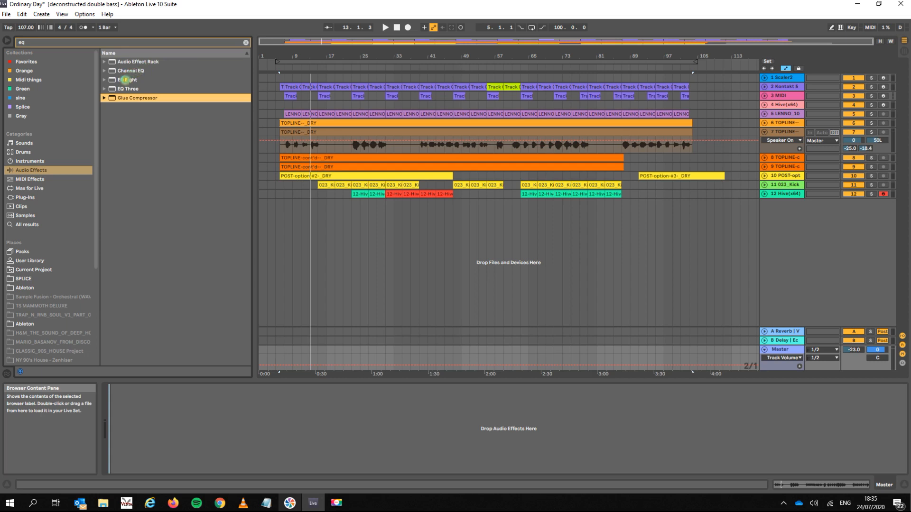
left_click_drag(124, 81, 326, 446)
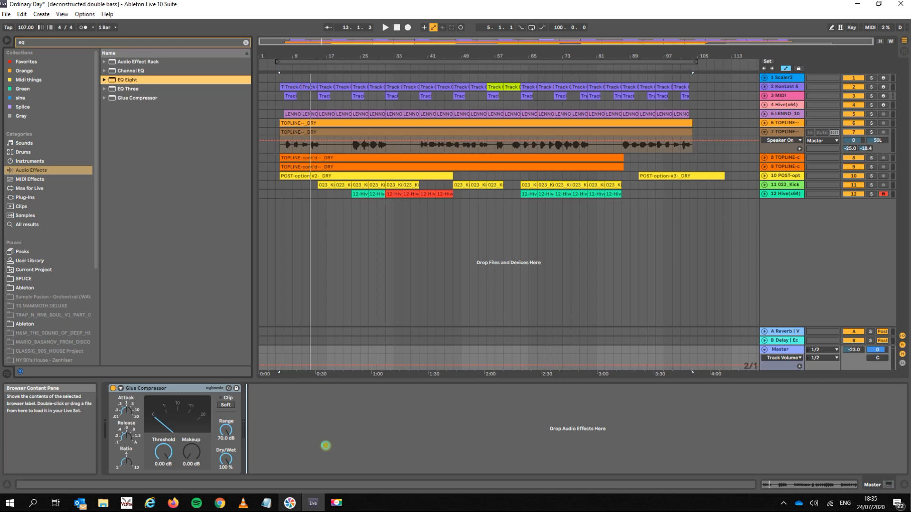
left_click_drag(325, 446, 325, 446)
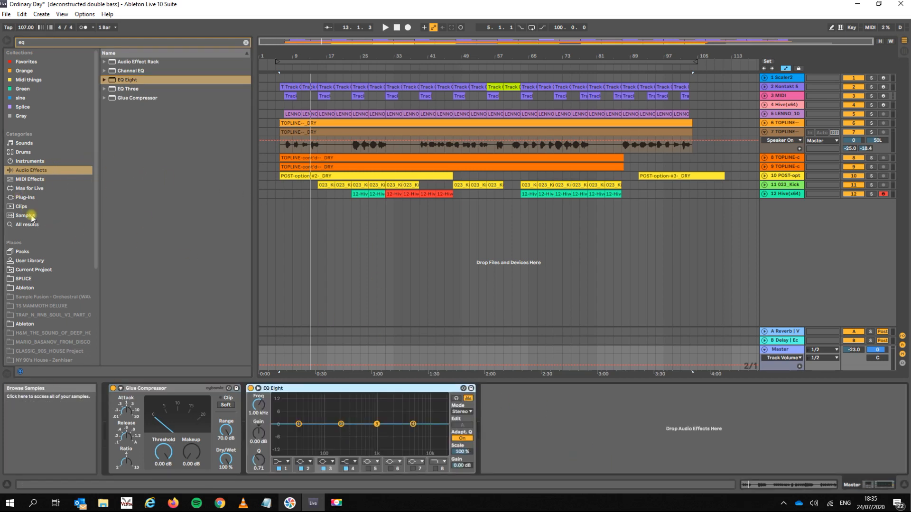
Search the audio effects for "sa" and place Saturator ahead of Glue Compressor, clear the search, and place Phaser ahead of Saturator.
left_click(105, 43)
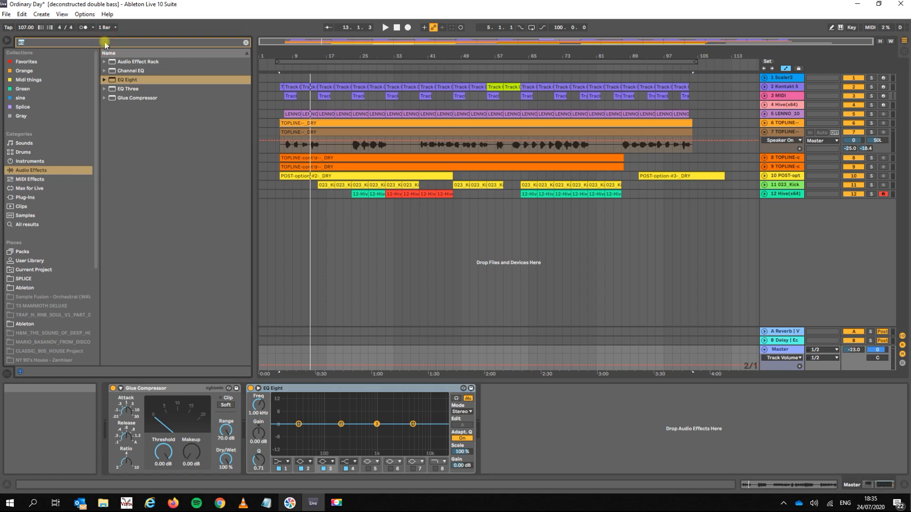
mouse_move(128, 79)
left_mouse_down()
mouse_move(331, 260)
mouse_move(389, 418)
mouse_move(134, 429)
left_mouse_up()
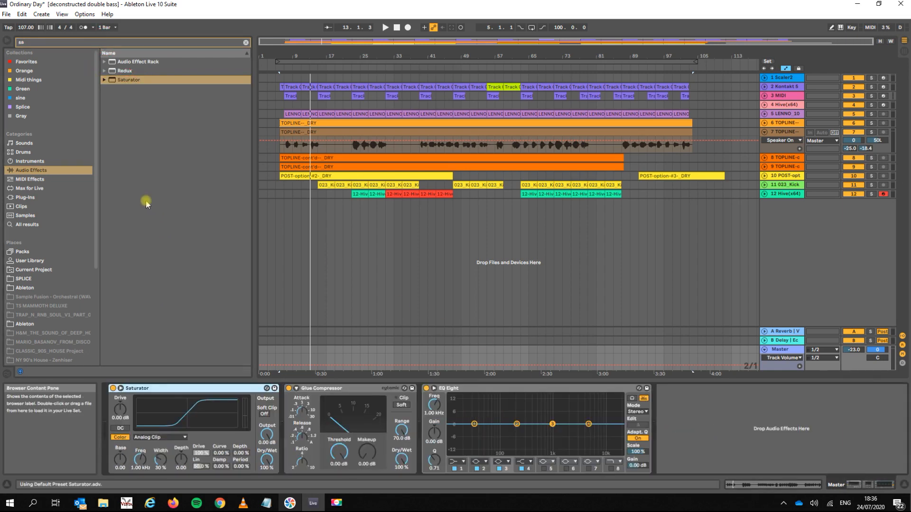
left_click(68, 43)
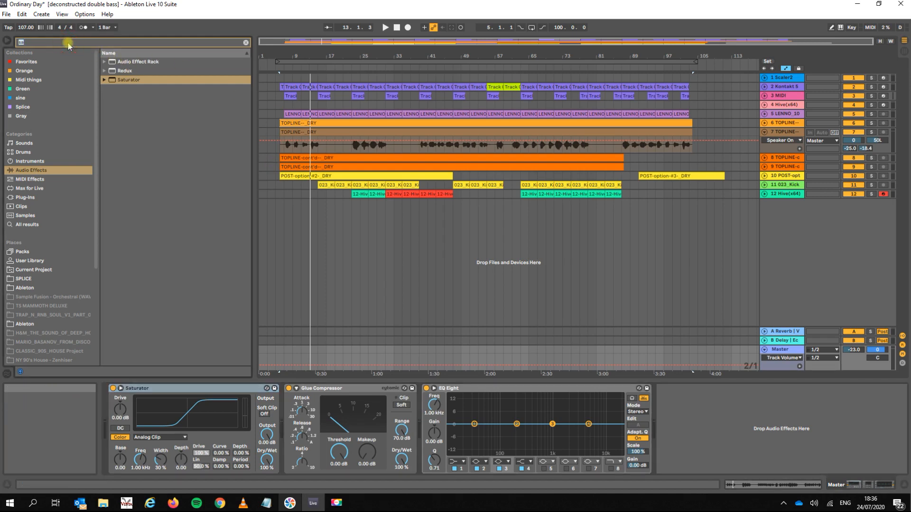
key("Delete")
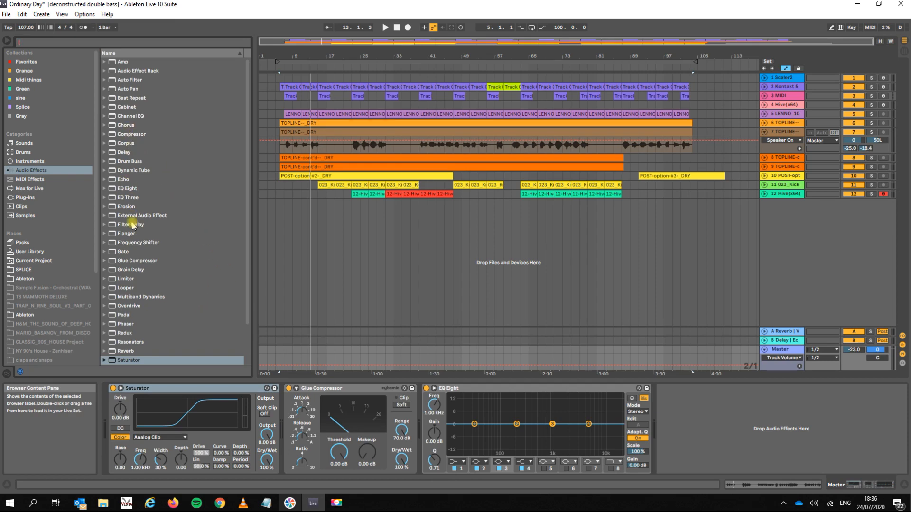
scroll(151, 265, "down", 3)
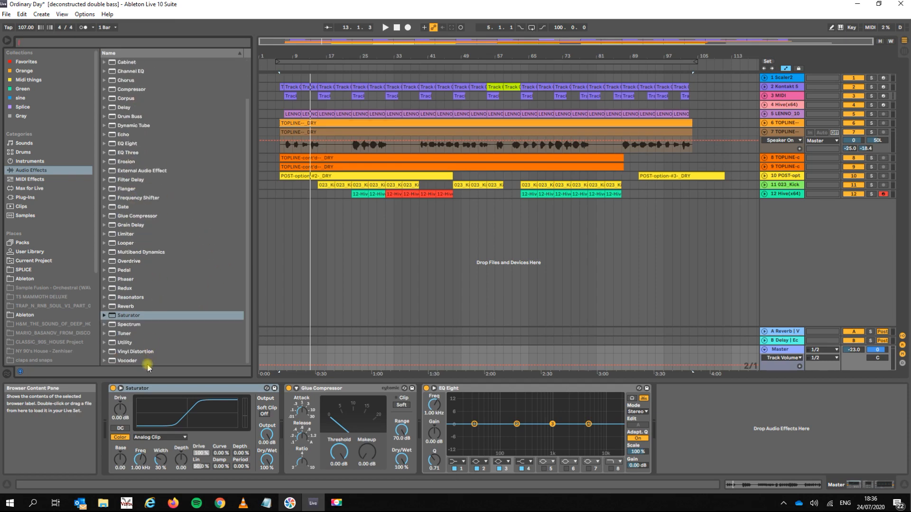
left_click_drag(123, 283, 242, 389)
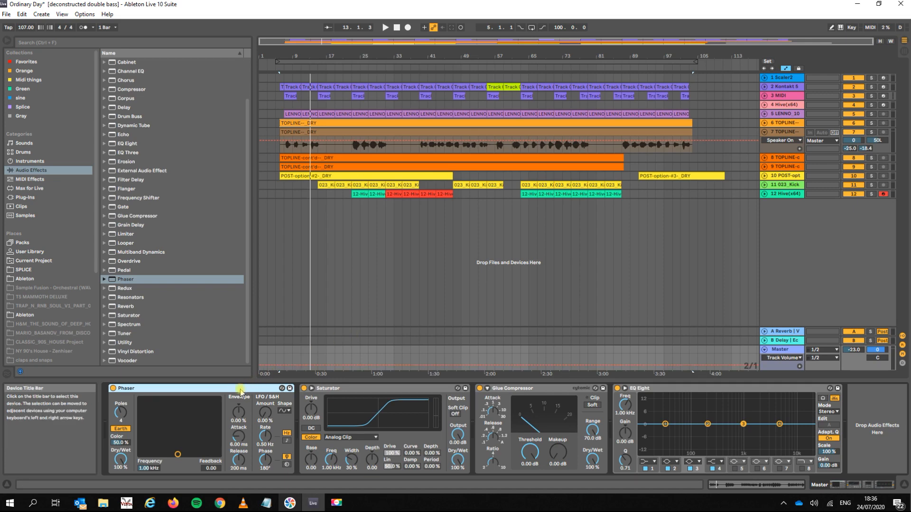
Select all four devices on the Master track and group them into one audio effect rack.
key("ctrl+a")
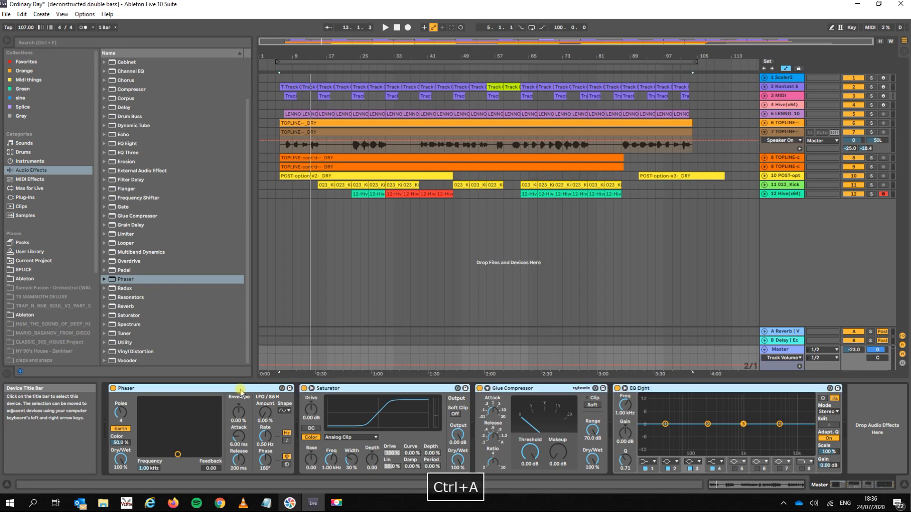
key("ctrl+g")
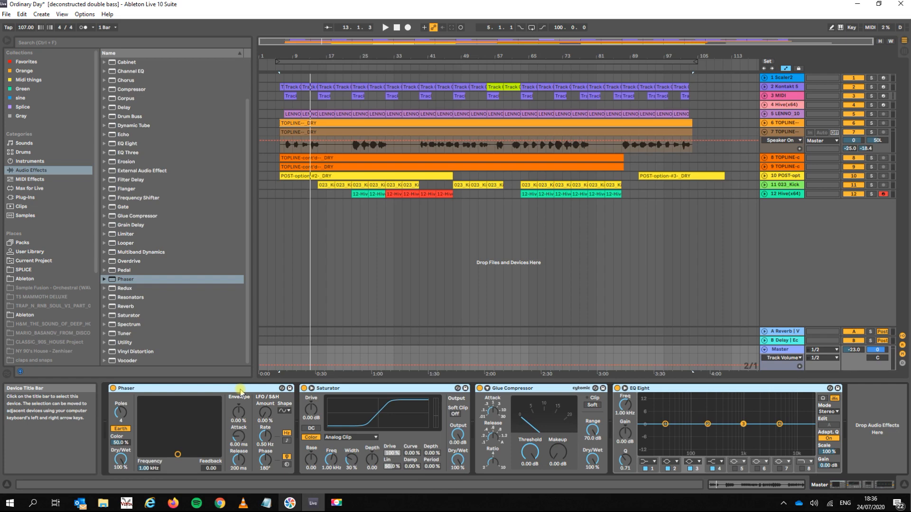
key("ctrl+g")
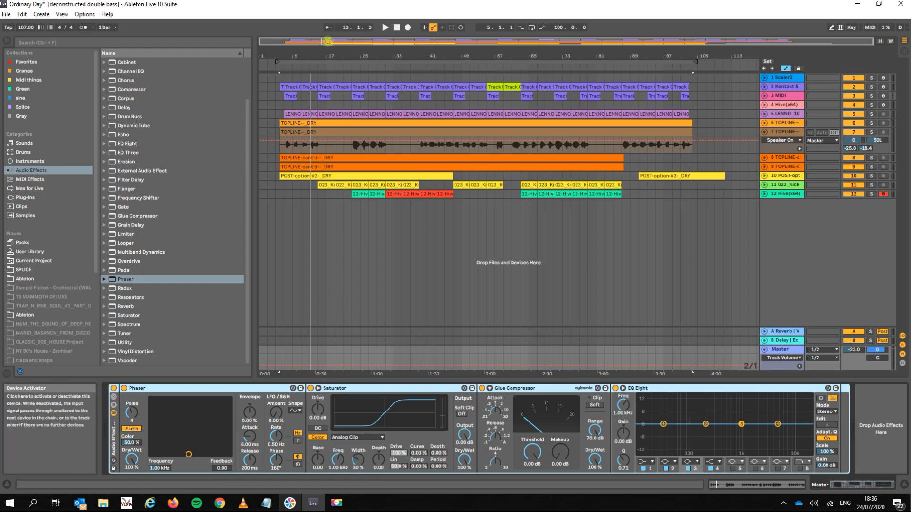
Play the arrangement from the first kick clip at bar 15 and show the Master track's devices.
left_click(322, 185)
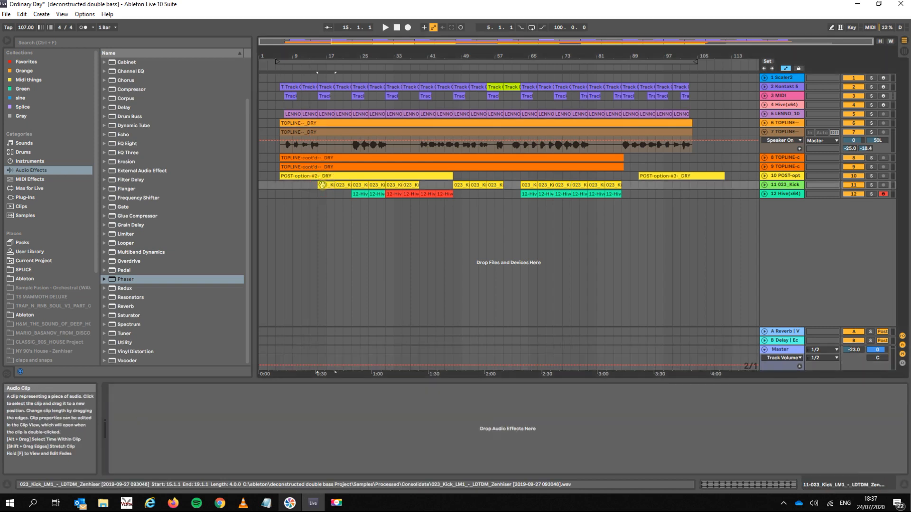
key("space")
left_click(801, 352)
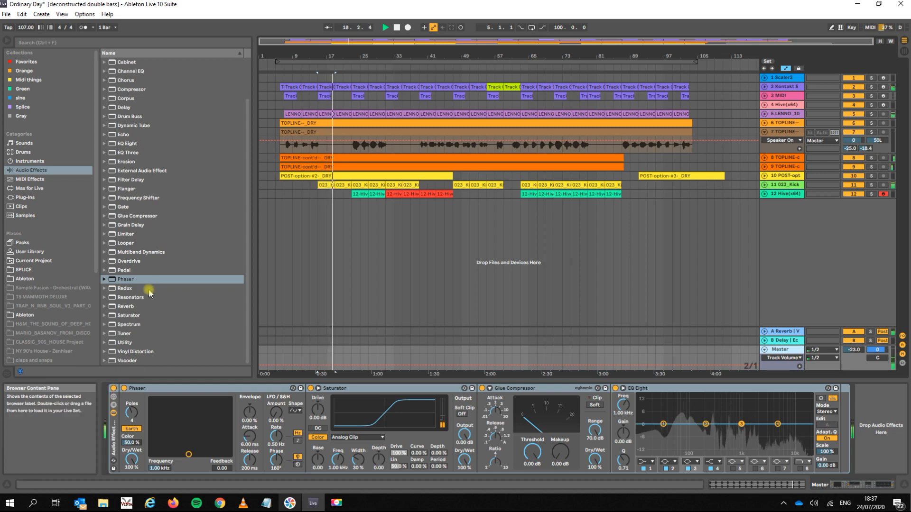
Add a Limiter after the rack on the Master track, lower its Ceiling to -7.13 dB, and stop playback.
left_click(125, 234)
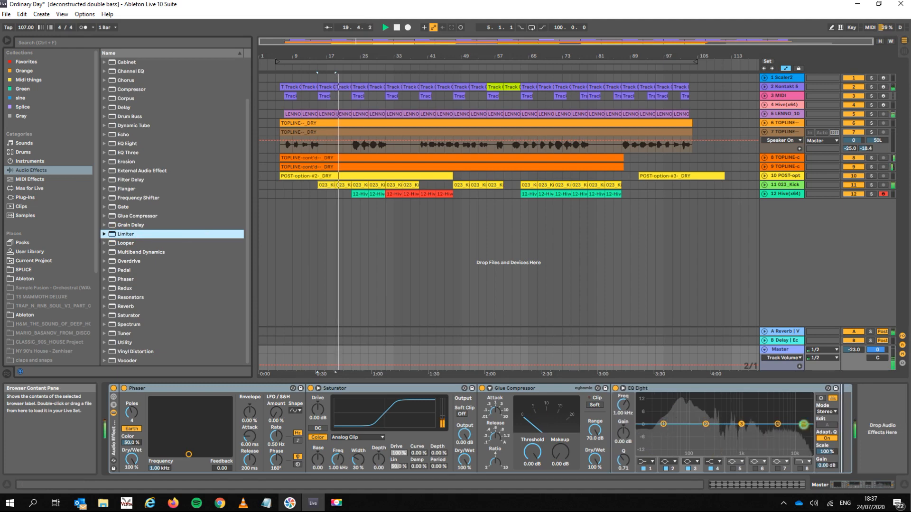
key("Return")
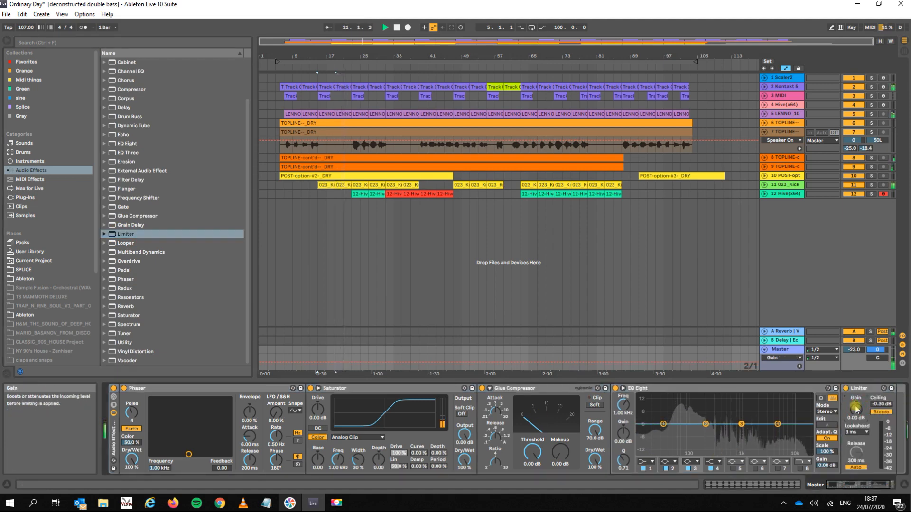
left_click_drag(881, 404, 880, 425)
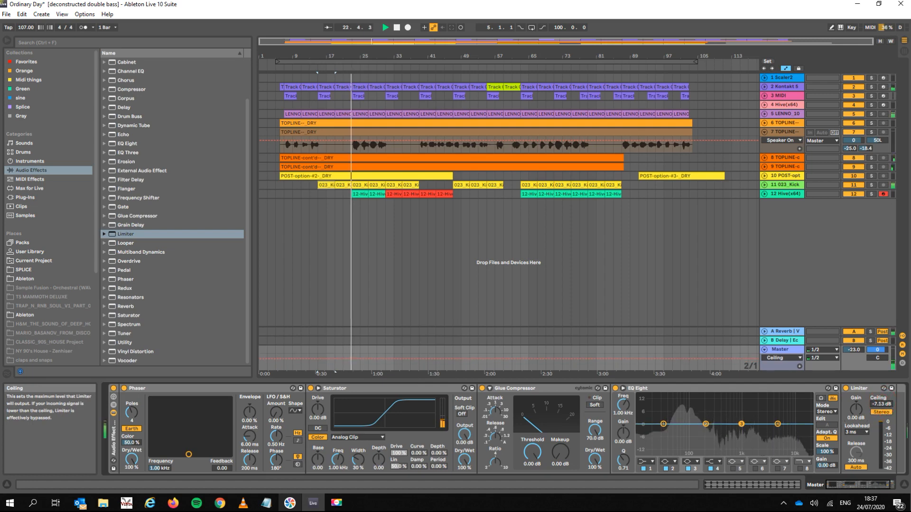
key("space")
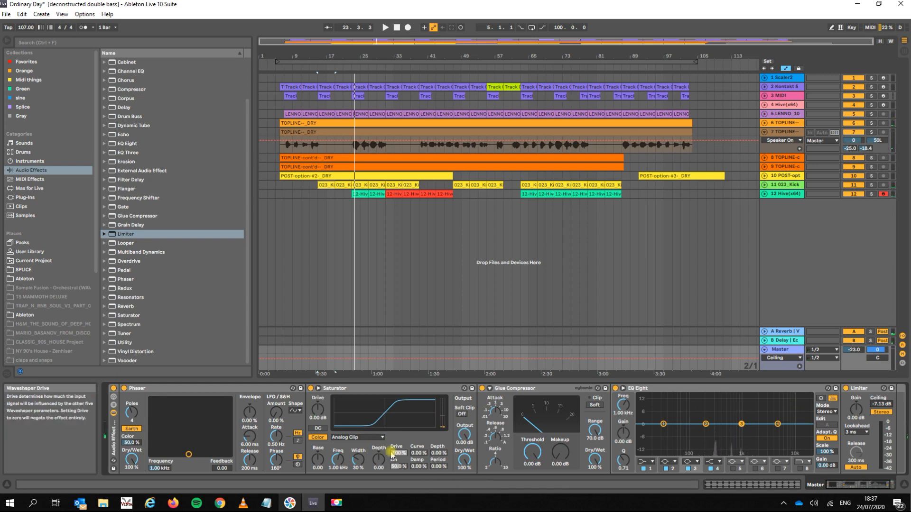
Play the arrangement while toggling the Master's effect rack off, on and off again, and stop playback with the rack off.
left_click(785, 353)
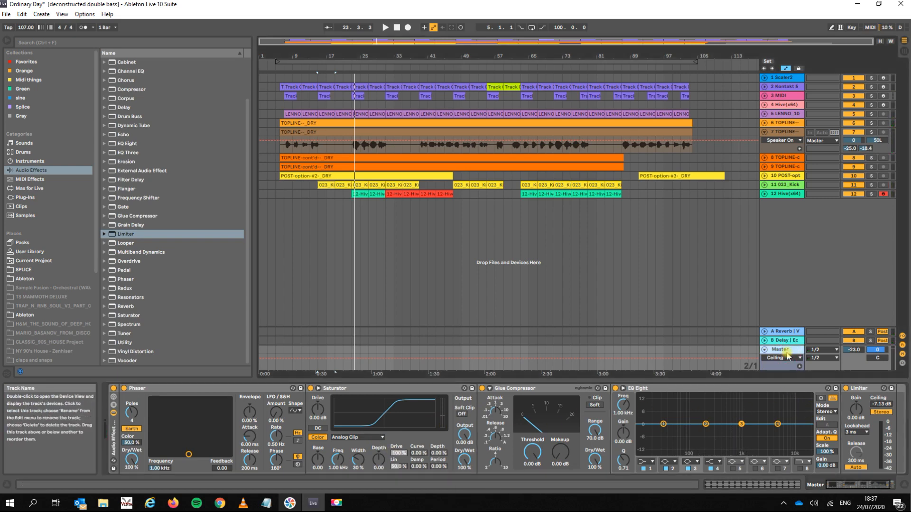
left_click(114, 389)
key("space")
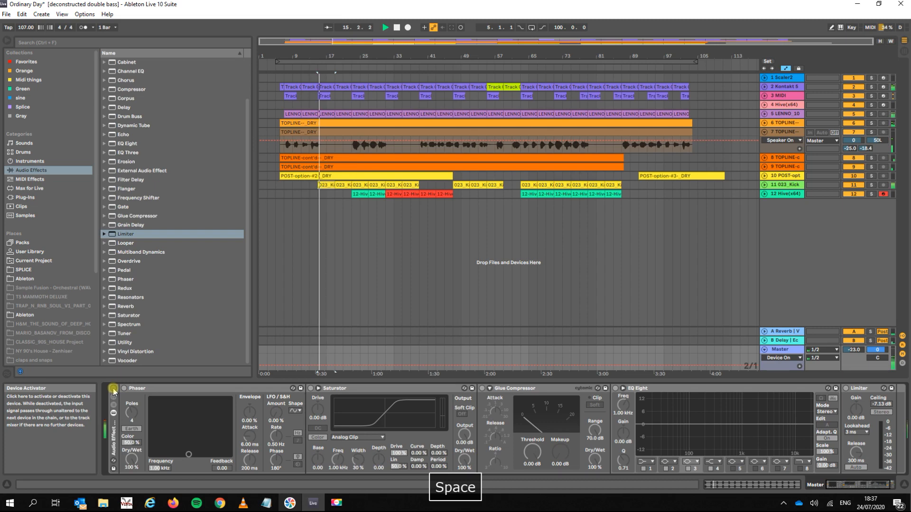
left_click(113, 389)
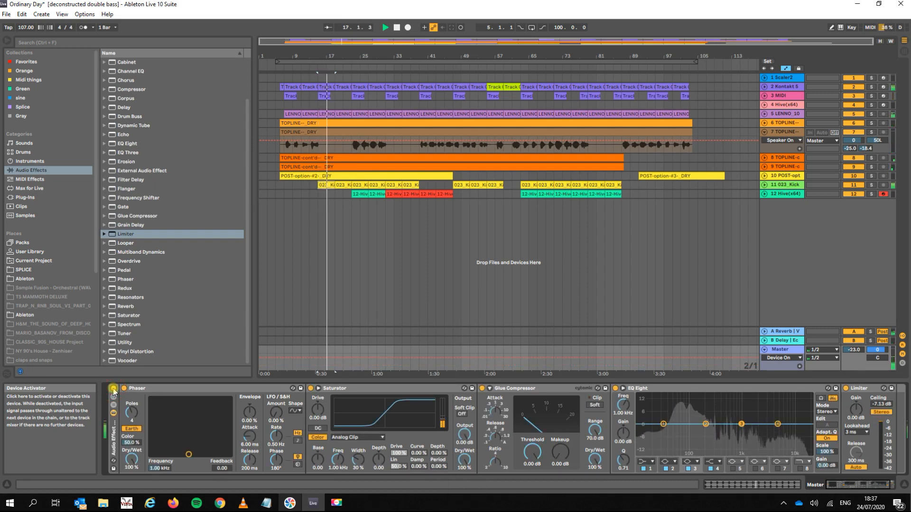
left_click(114, 389)
key("space")
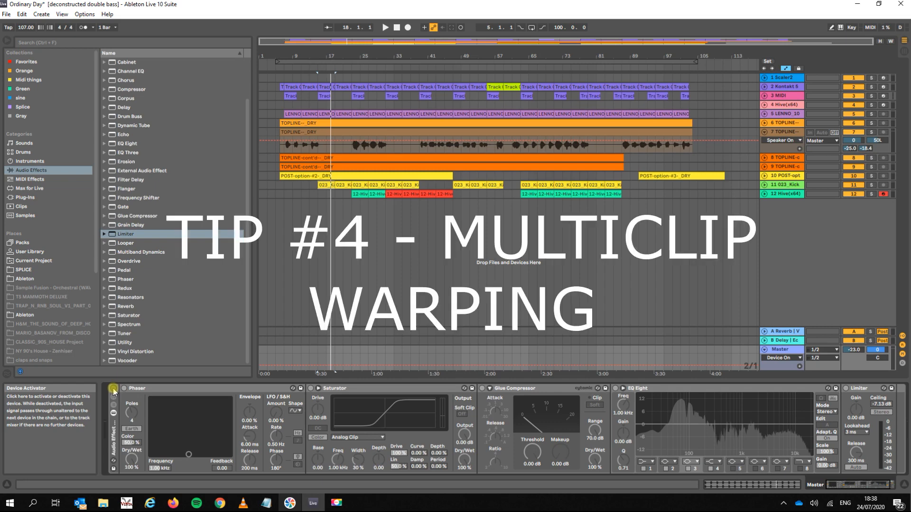
Open the TOPLINE--_DRY clip on track 7 and switch its Warp off and back on.
left_click(334, 130)
double_click(334, 131)
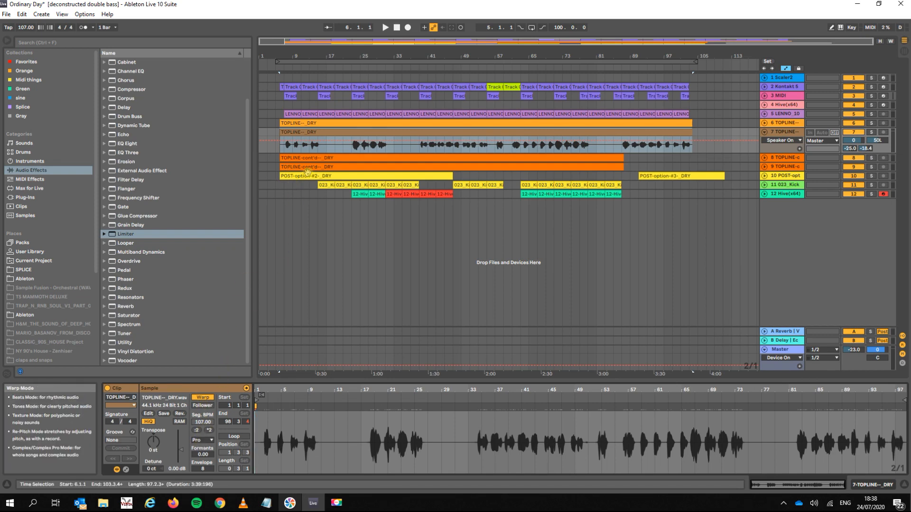
left_click(202, 397)
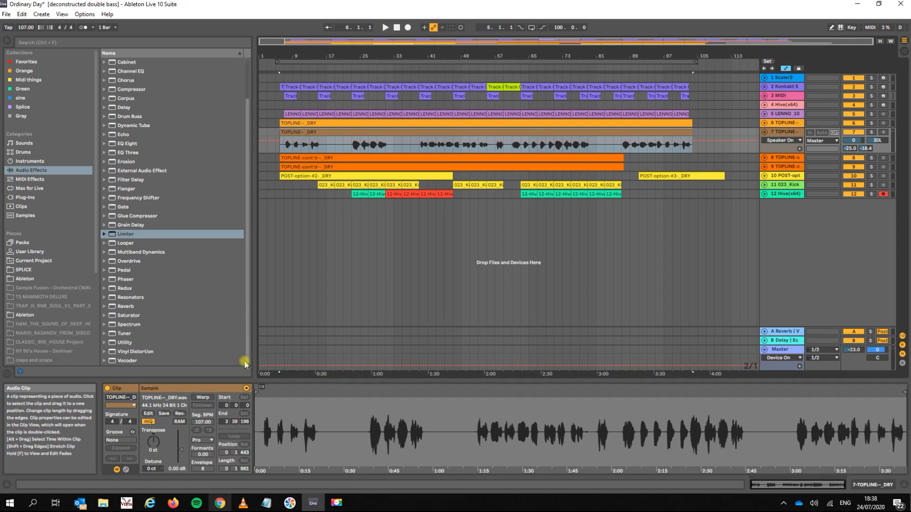
left_click(204, 397)
Switch the track 7 clip's warp mode to Beats and back to Complex Pro, and set its Formants to 7.03.
left_click(202, 440)
left_click(199, 447)
left_click(200, 441)
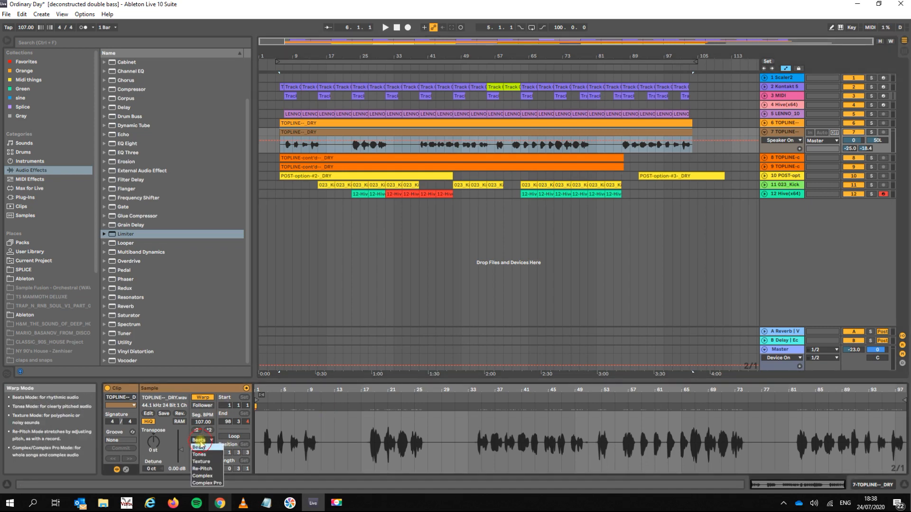
left_click(207, 483)
left_click_drag(202, 454, 202, 444)
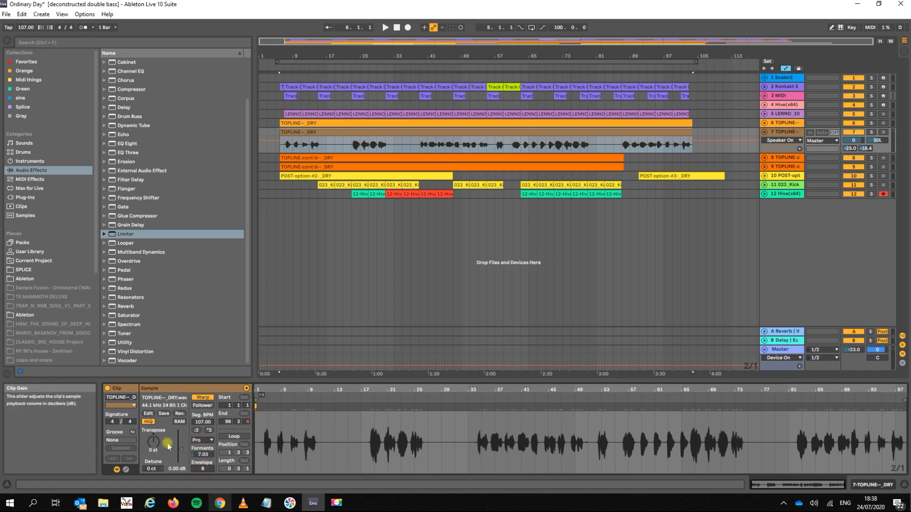
Try transposing the track 7 clip upward and return it to 0 st.
left_click(152, 445)
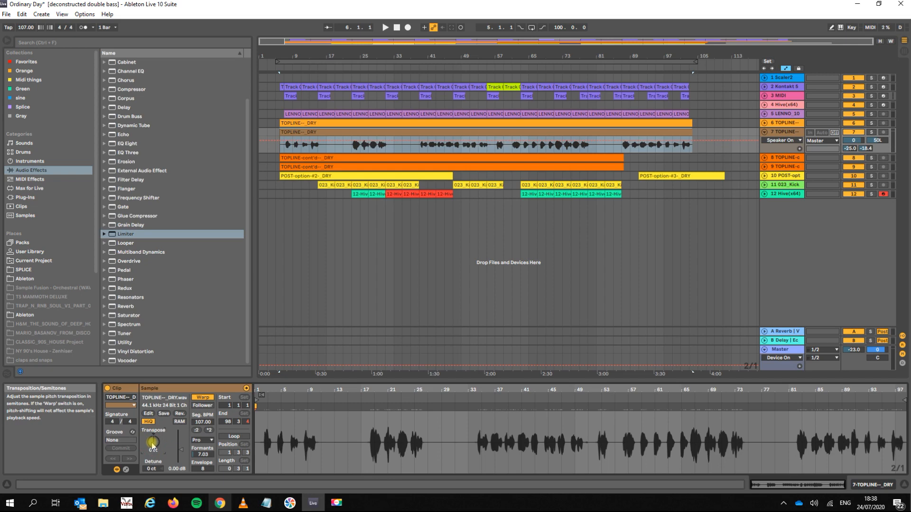
key("Up")
key("Down")
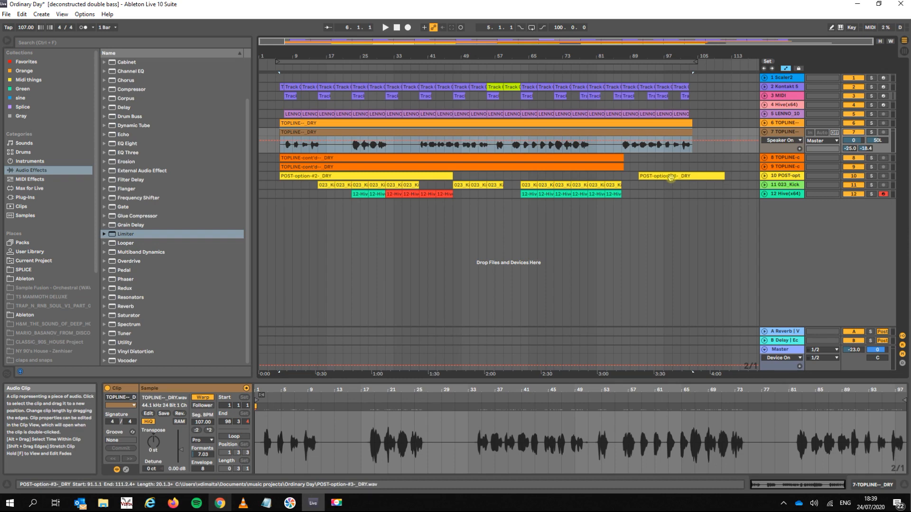
Select the clip on track 6 and go through tracks 7 to 10 one at a time.
left_click(326, 124)
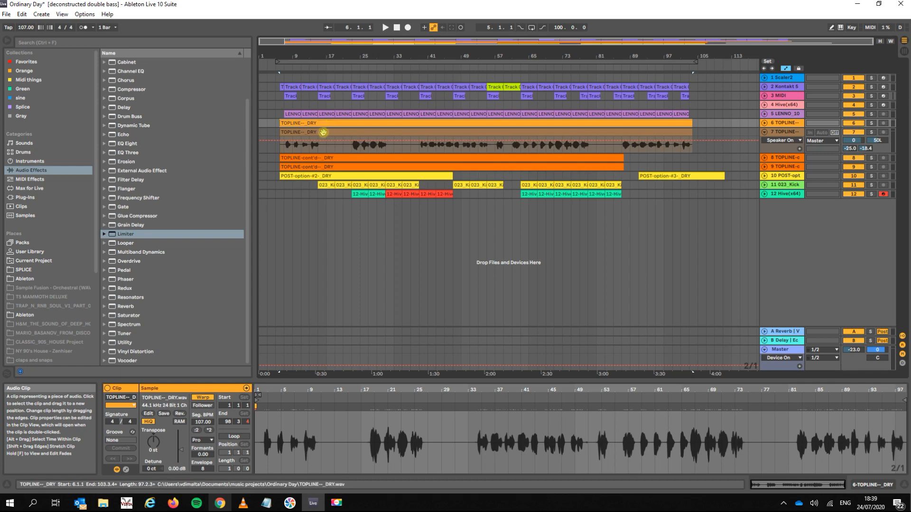
left_click(778, 133)
left_click(786, 158)
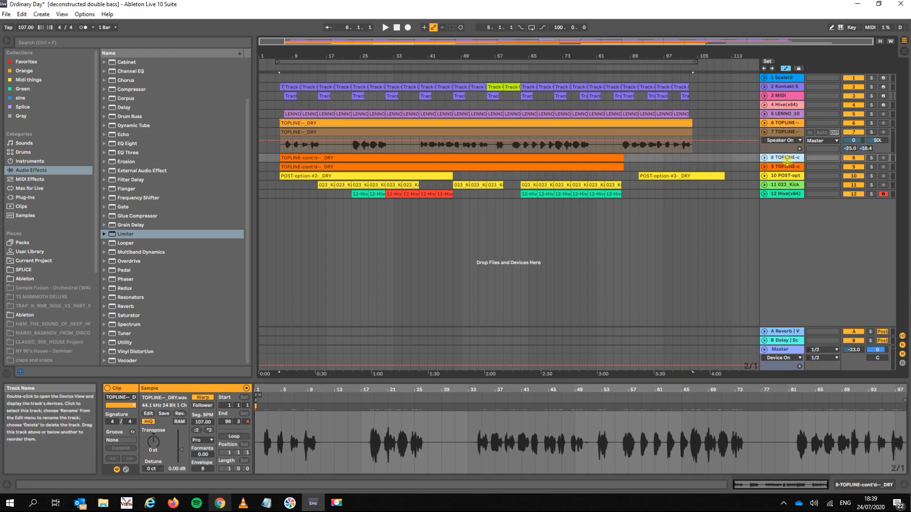
left_click(788, 167)
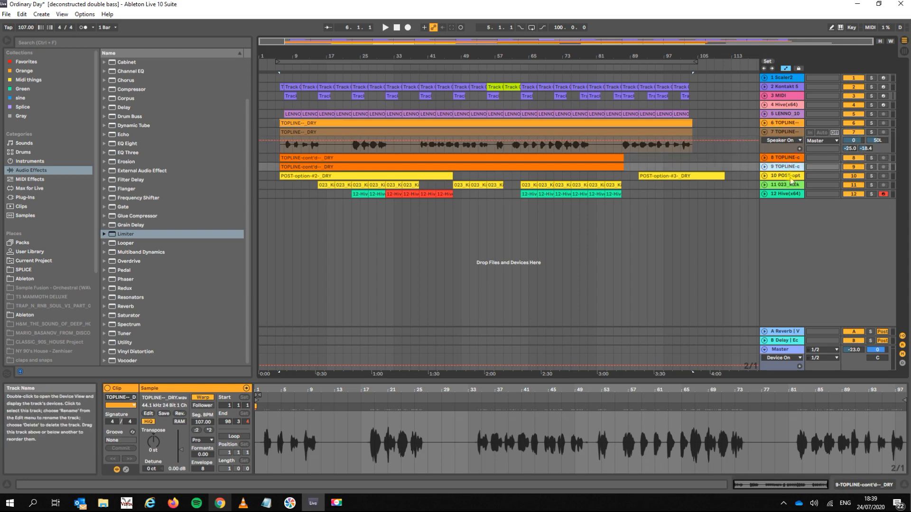
left_click(790, 179)
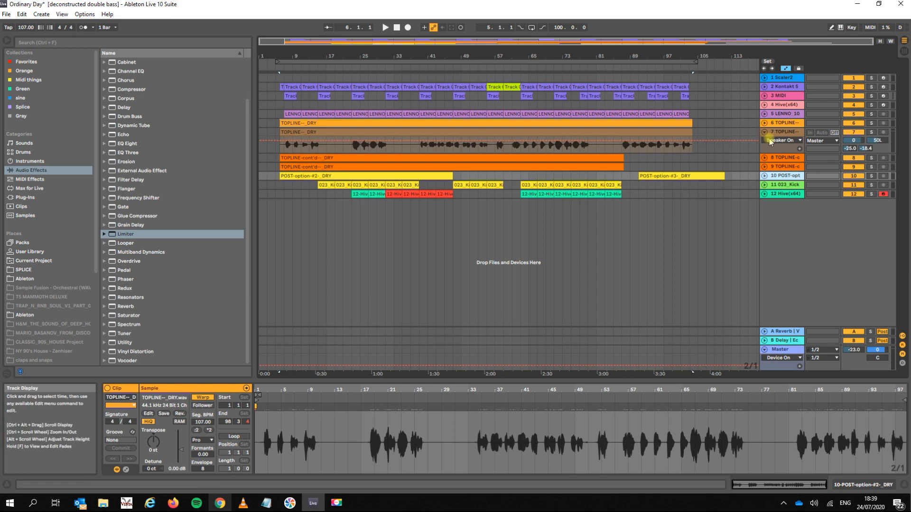
Select all TOPLINE and POST-option clips on tracks 6 to 10, set Transpose 2 st, Detune 4 ct and warp mode Beats, and deselect them.
left_click(638, 121)
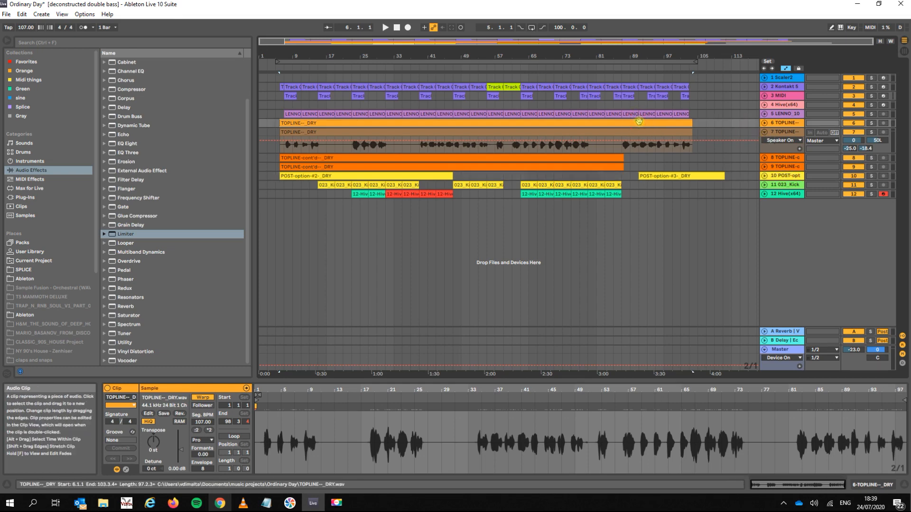
left_click(694, 176, "shift")
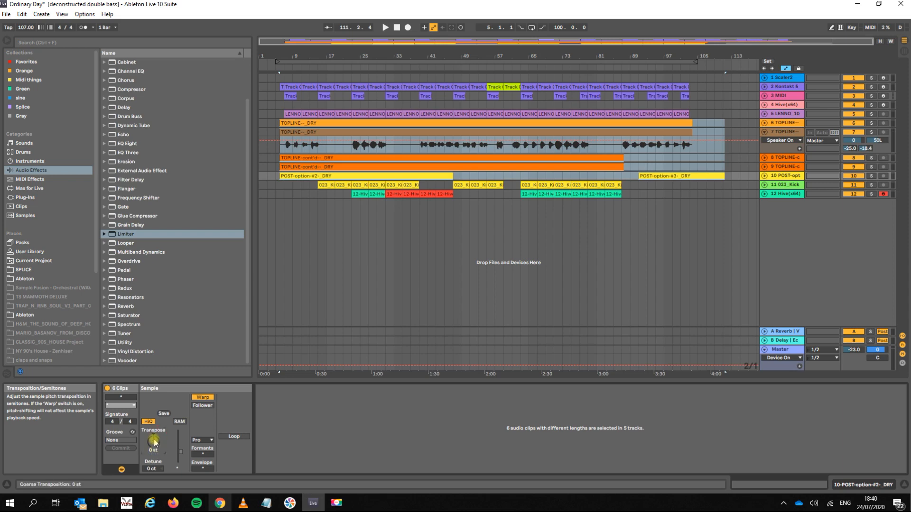
key("Up")
left_click(151, 469)
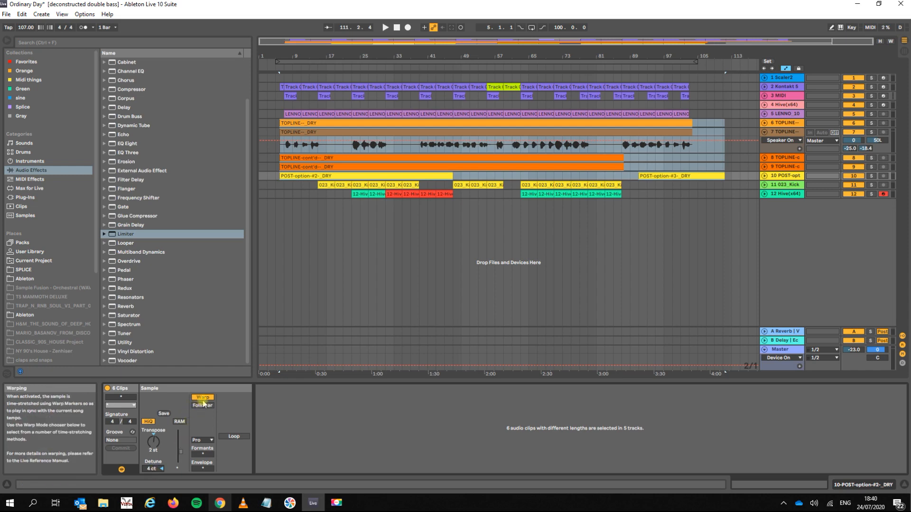
left_click(201, 441)
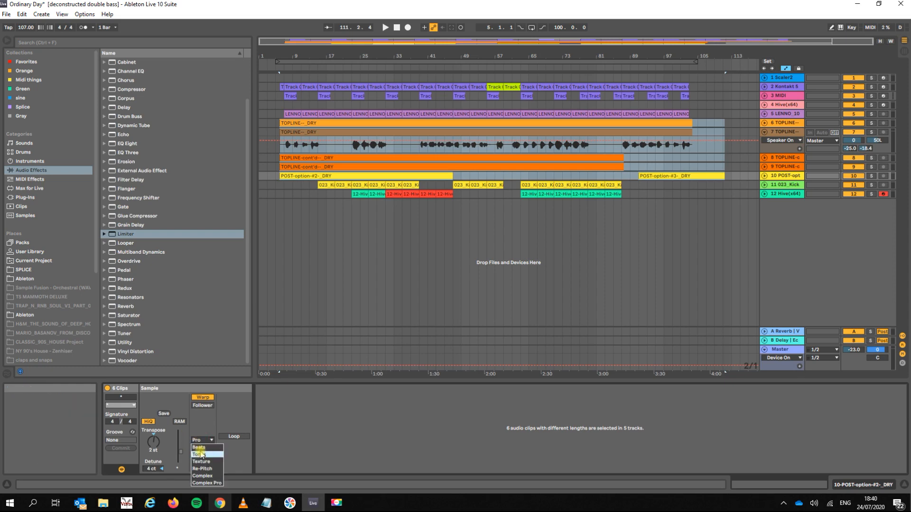
left_click(199, 448)
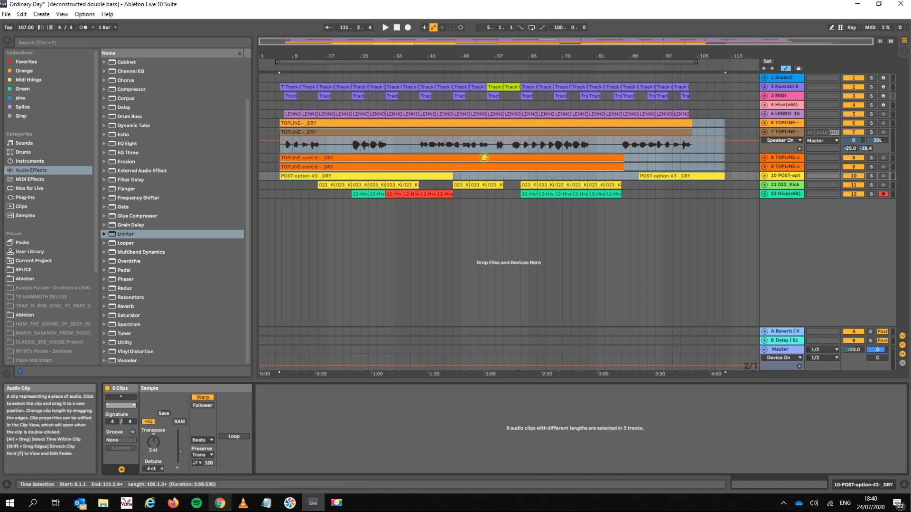
left_click(378, 278)
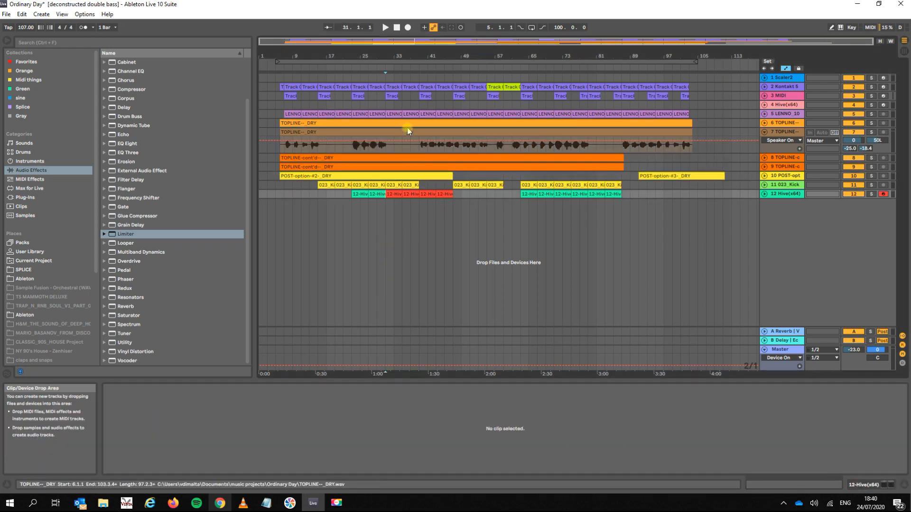
Check the warp, Transpose and Detune settings of the TOPLINE clips on tracks 7, 8 and 9 one at a time.
left_click(397, 133)
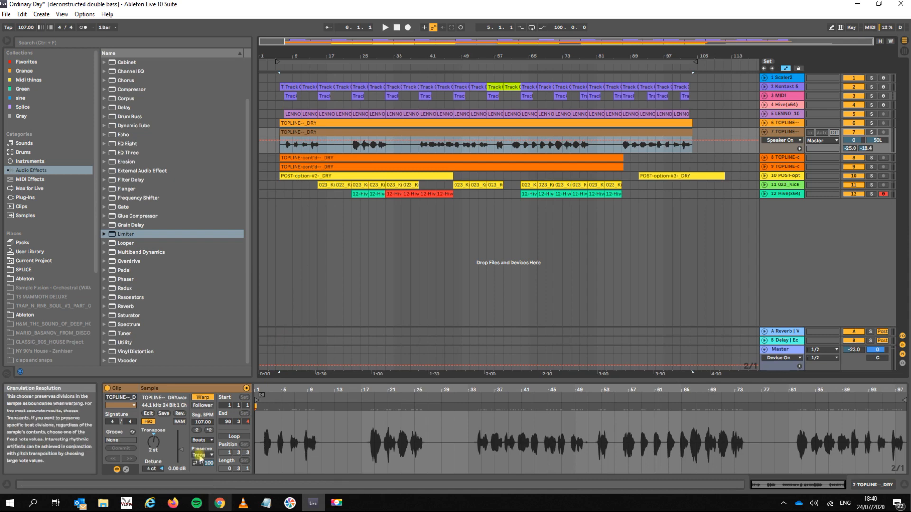
left_click(341, 157)
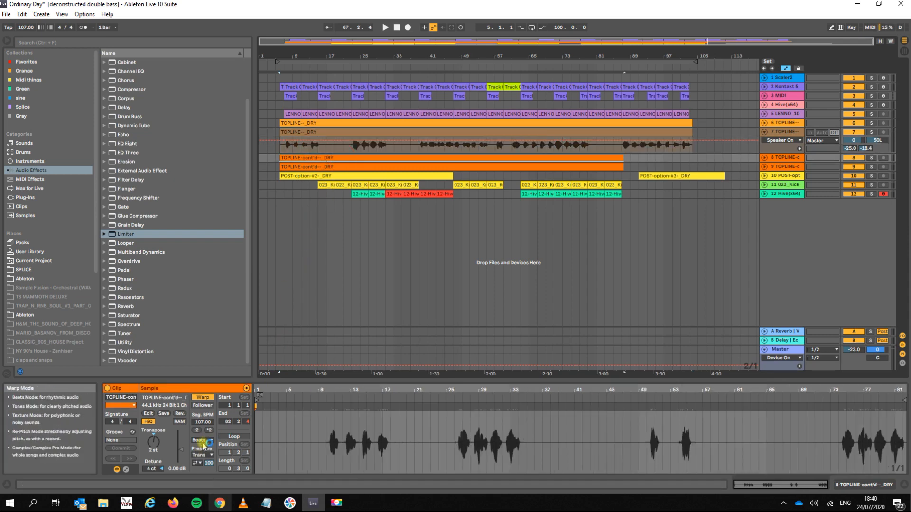
left_click(366, 169)
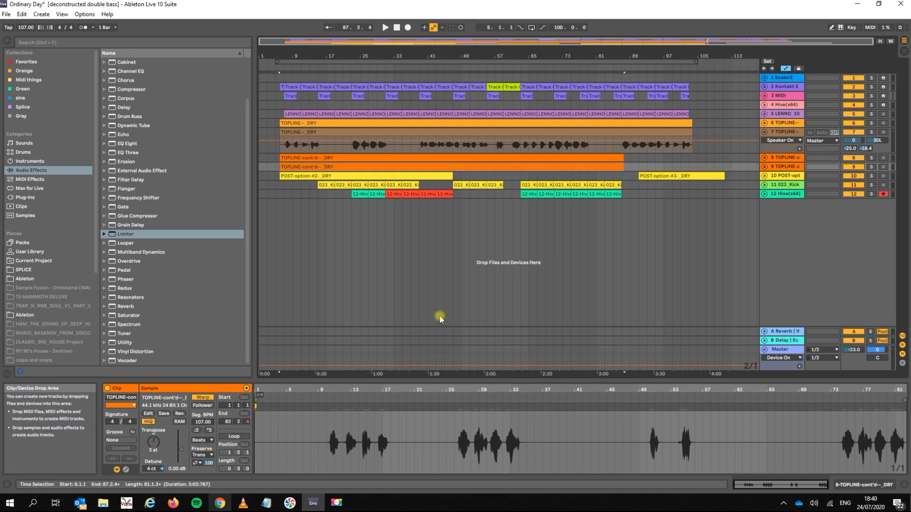
Undo the shared Transpose, Detune and warp mode changes on the TOPLINE and POST-option clips.
key("ctrl+z")
key("ctrl+z")
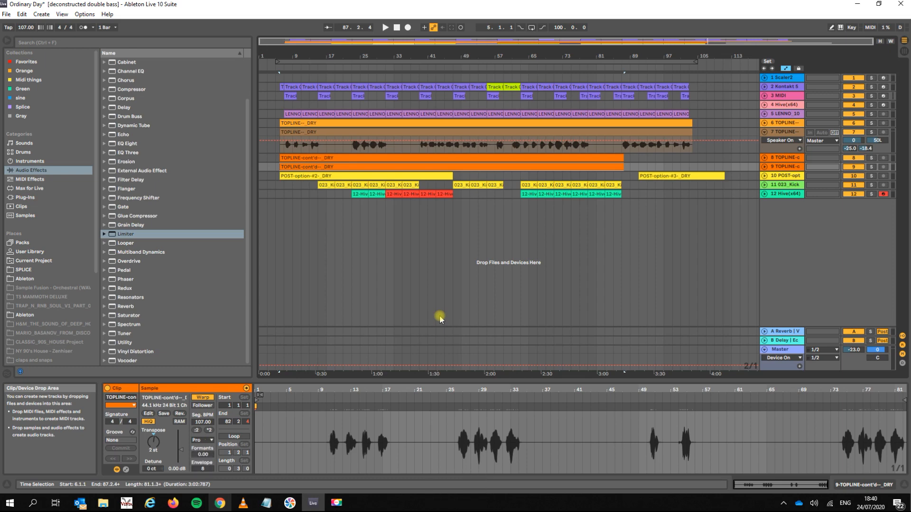
key("ctrl+z")
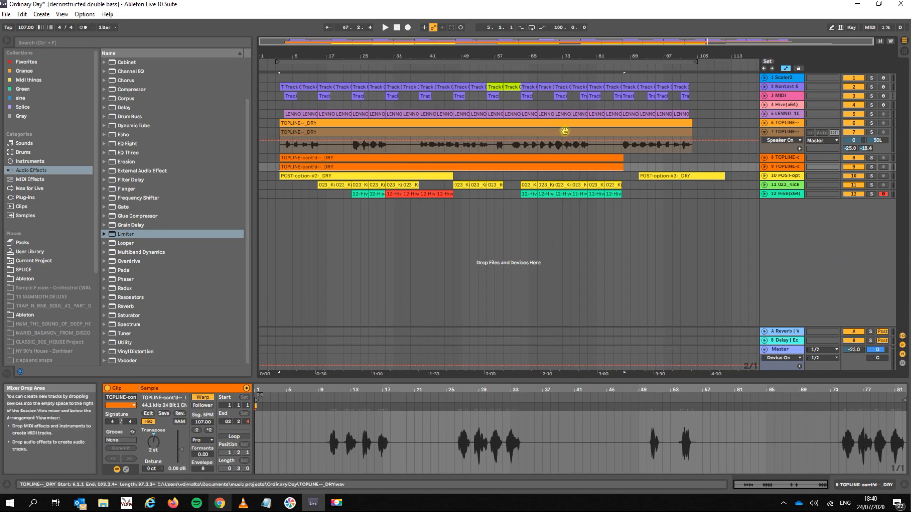
Solo track 2 and briefly play its clip starting at bar 7.
left_click(871, 88)
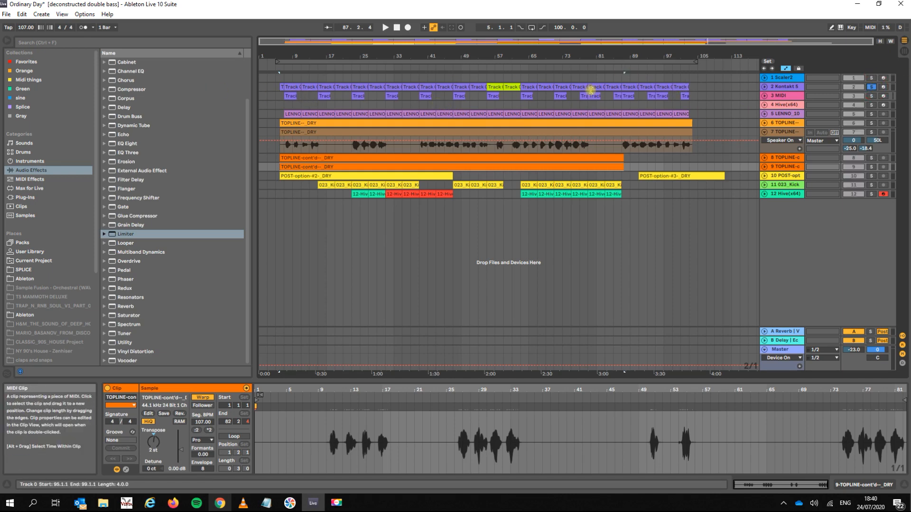
left_click(286, 86)
key("space")
key("space")
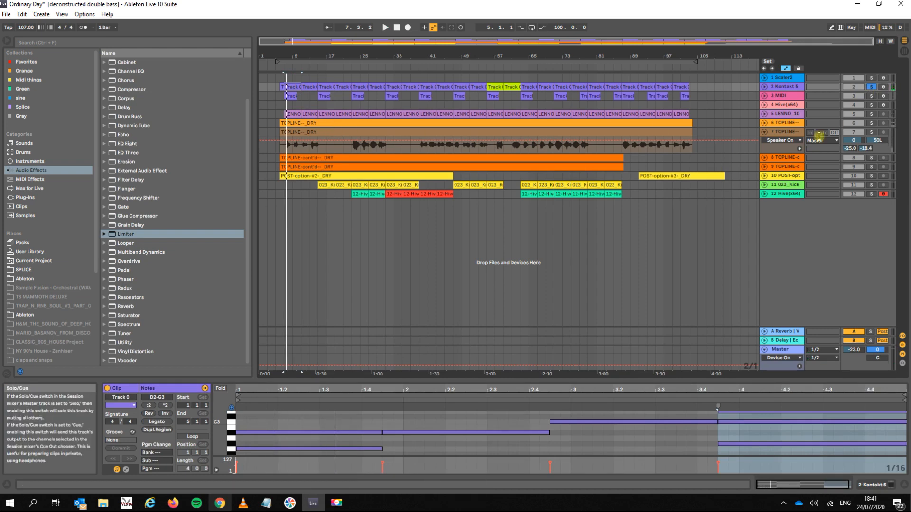
Solo track 5, start playback and loop the arrangement over the first LENNO drum loop clip.
left_click(871, 114)
key("space")
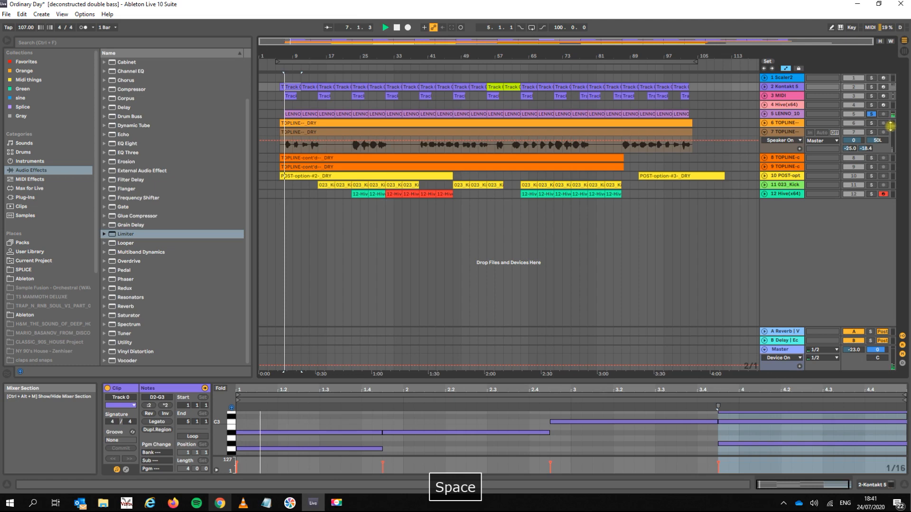
left_click(292, 115)
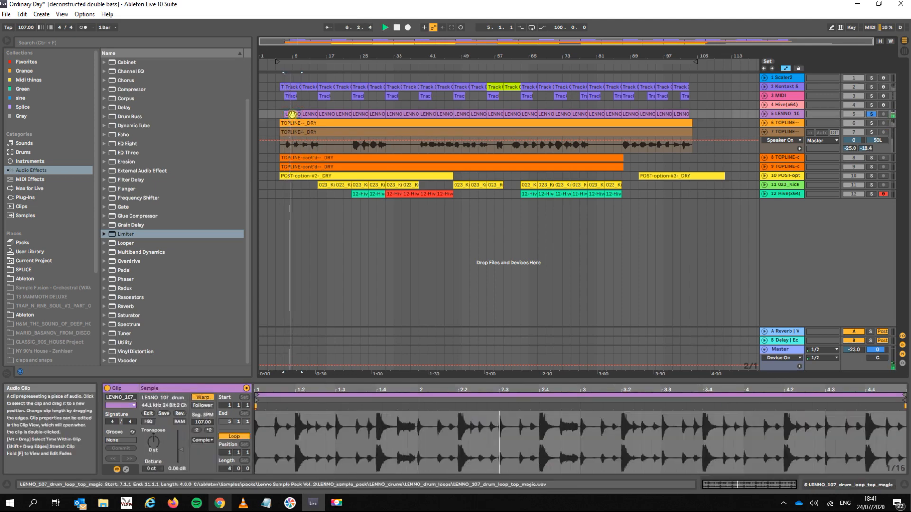
key("ctrl+l")
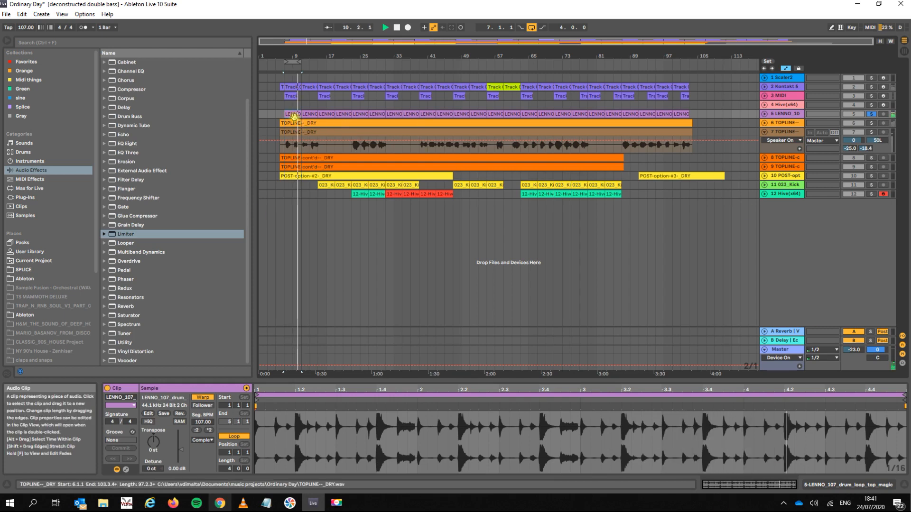
Set the drum loop clip's warp mode to Beats and review the Preserve options, keeping Transients.
left_click(201, 440)
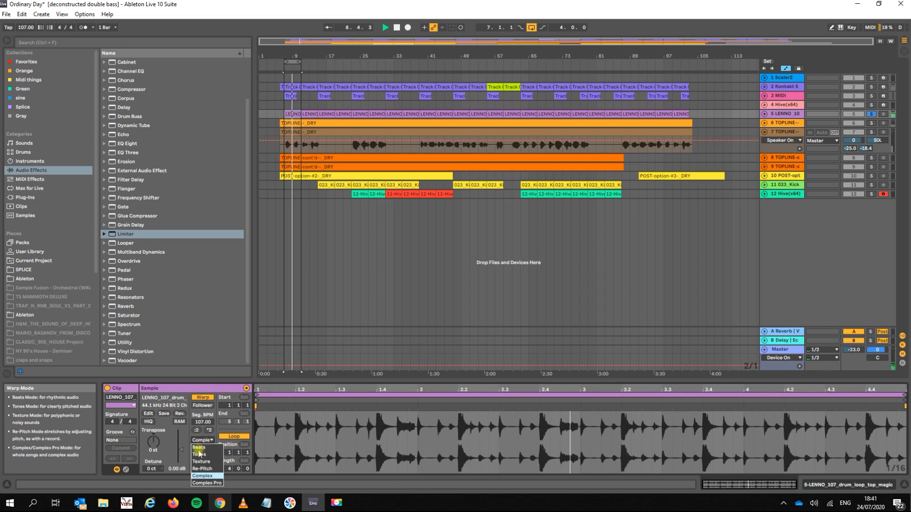
left_click(198, 452)
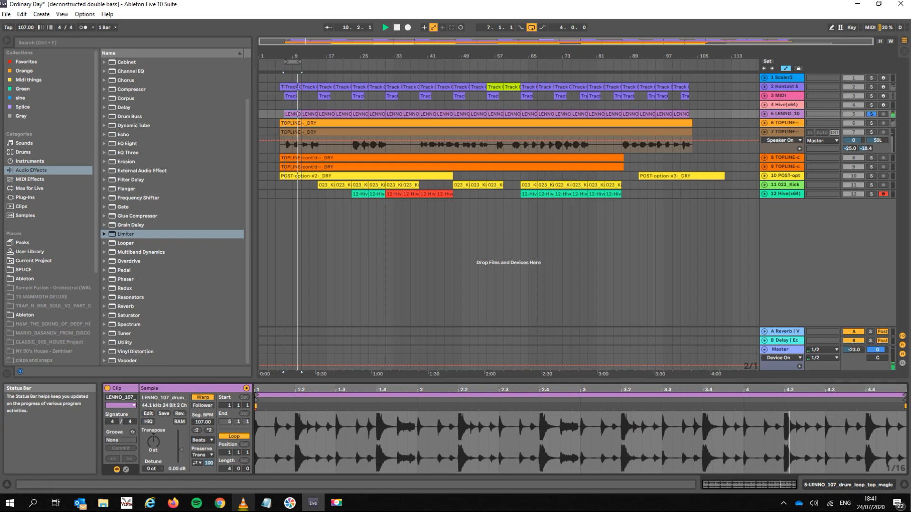
left_click(199, 456)
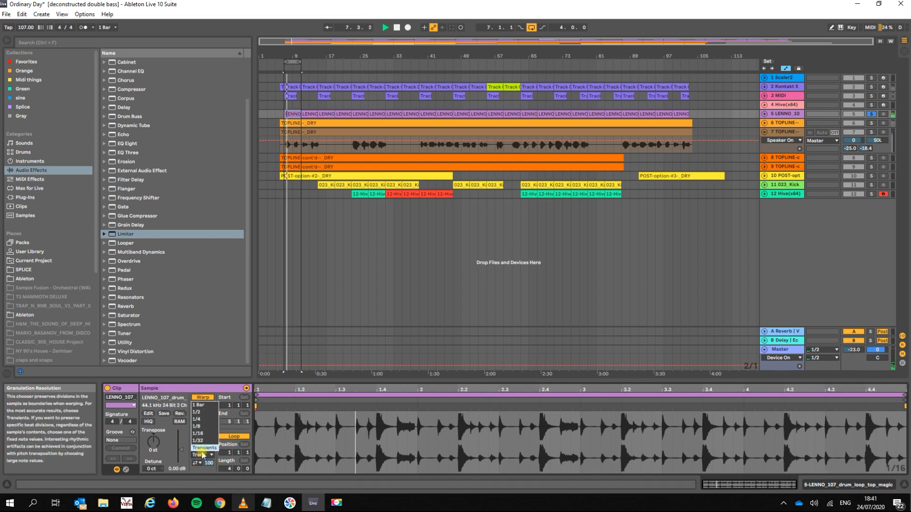
left_click(201, 455)
left_click(200, 456)
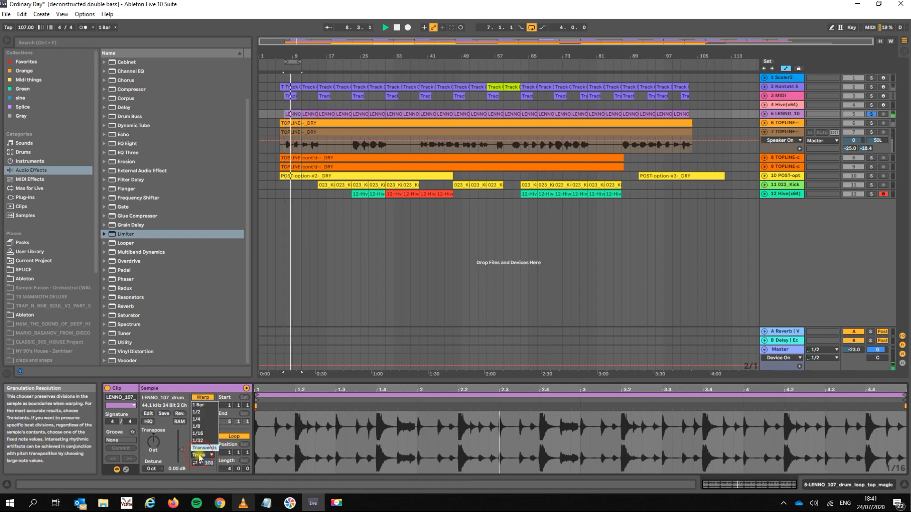
left_click(200, 456)
Set the drum loop clip's transient loop mode to Off.
left_click(198, 463)
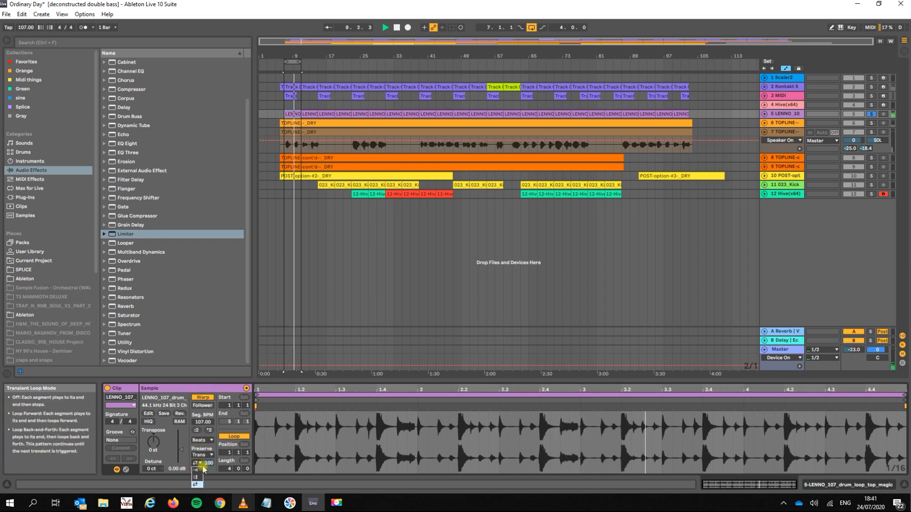
left_click(196, 470)
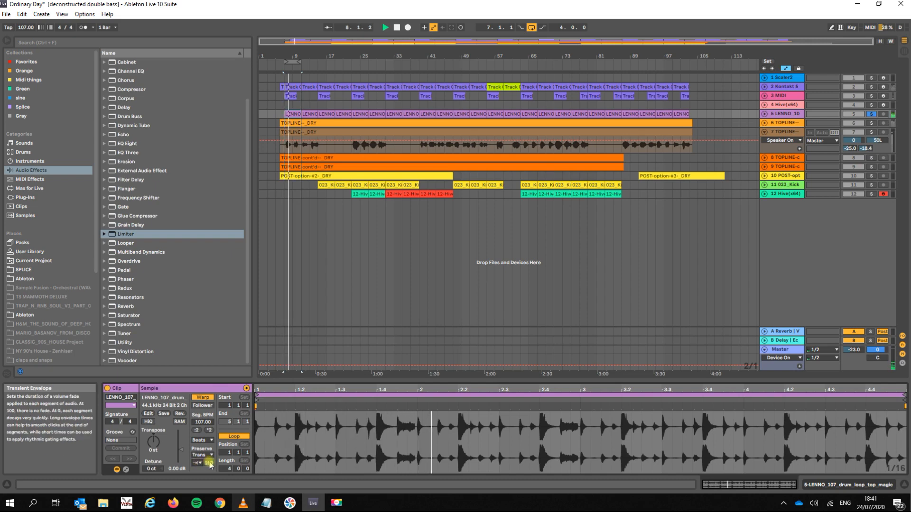
left_click(197, 463)
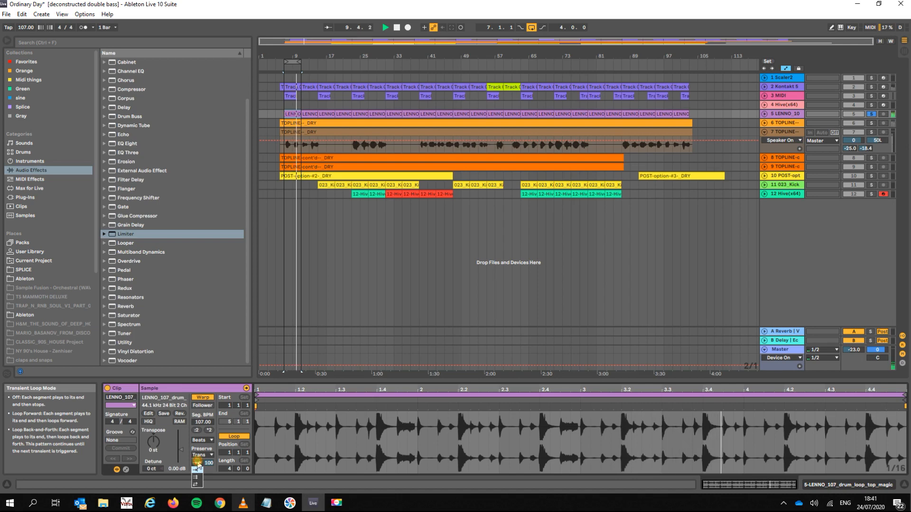
left_click(196, 471)
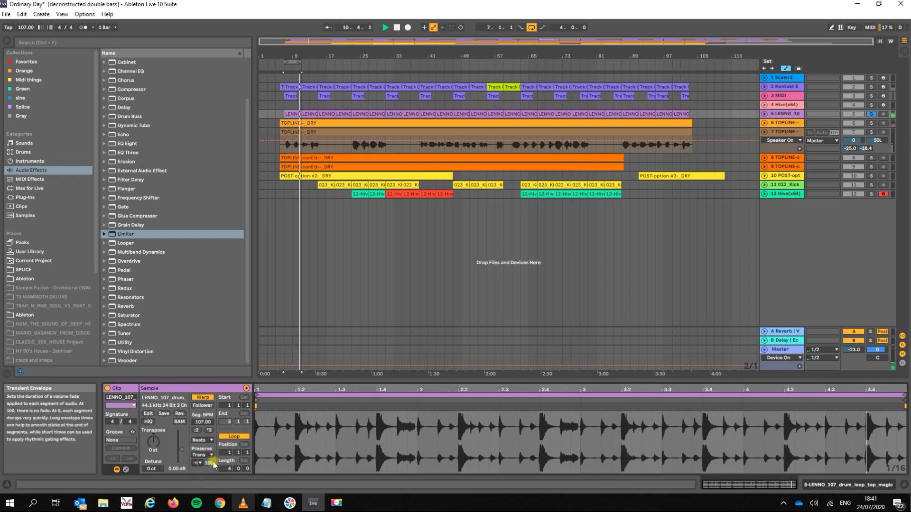
Set the drum loop clip's transient envelope to 19 and its clip gain to 0.06 dB.
left_click_drag(210, 463, 210, 490)
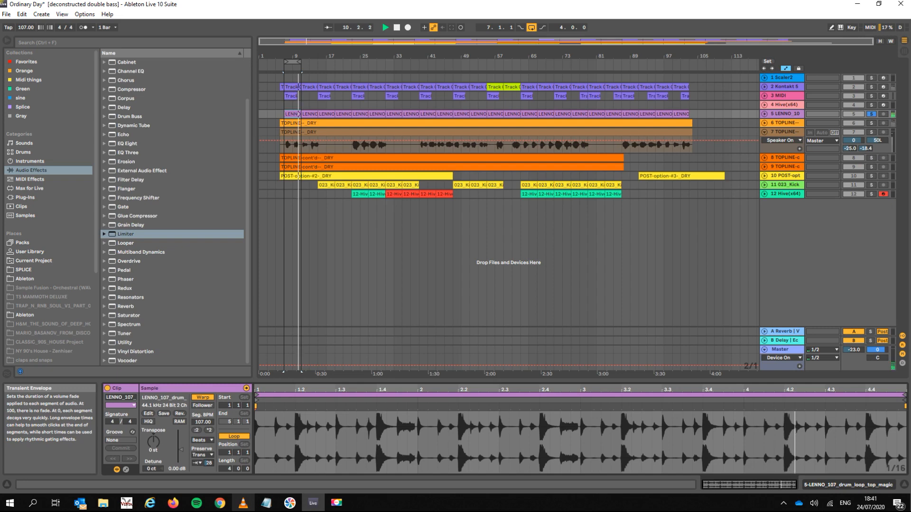
left_click_drag(210, 490, 210, 488)
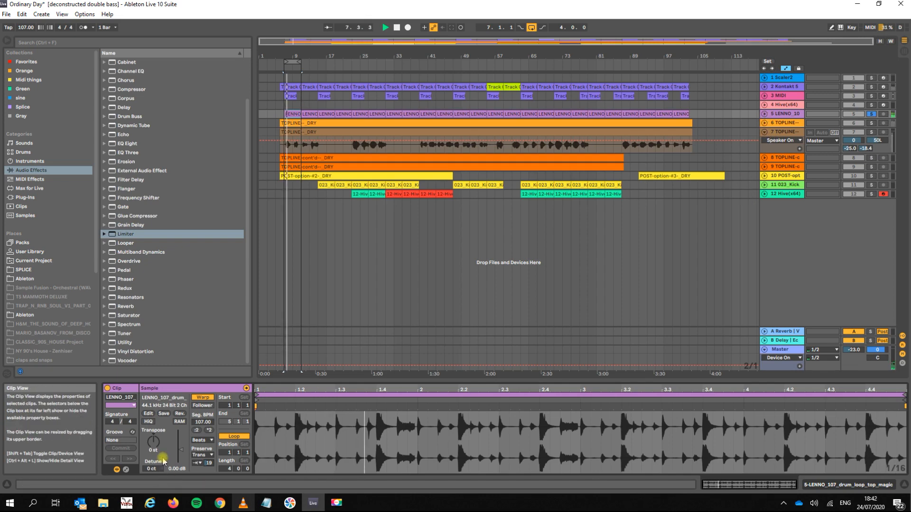
left_click_drag(178, 454, 178, 449)
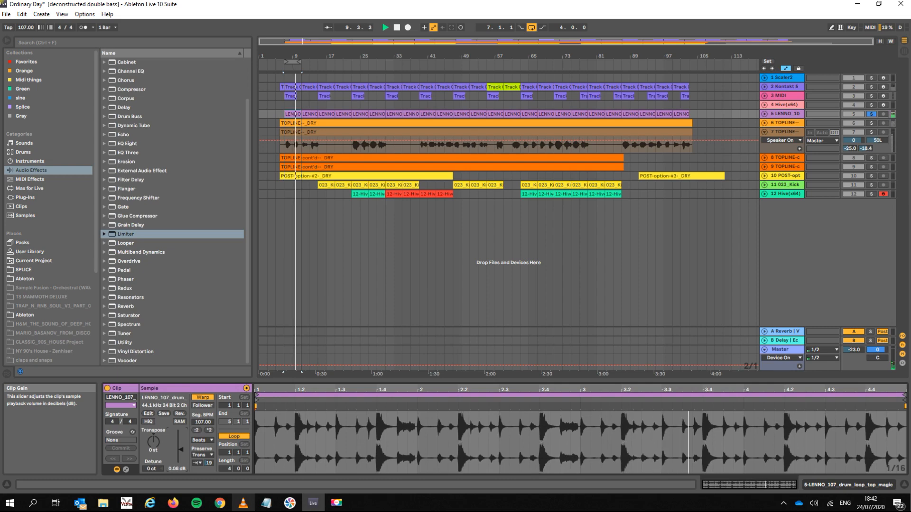
Unsolo track 5 and stop playback.
left_click(871, 115)
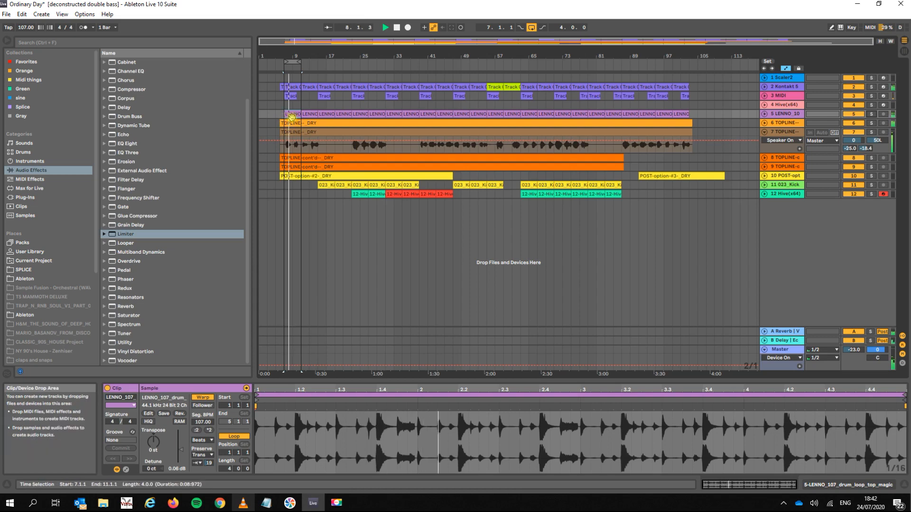
key("space")
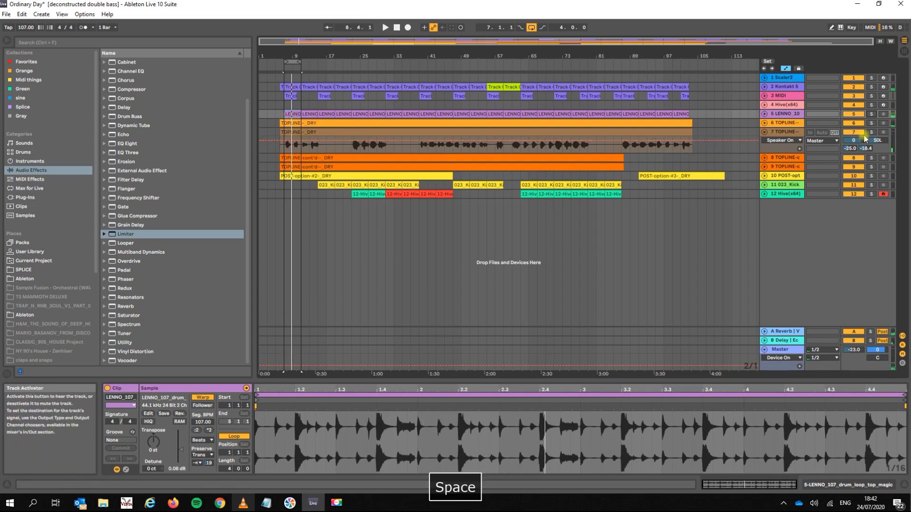
Select all TOPLINE and POST-option clips on tracks 6 to 10 and reset their Transpose to 0 st.
left_click(286, 122)
left_click(689, 172, "shift")
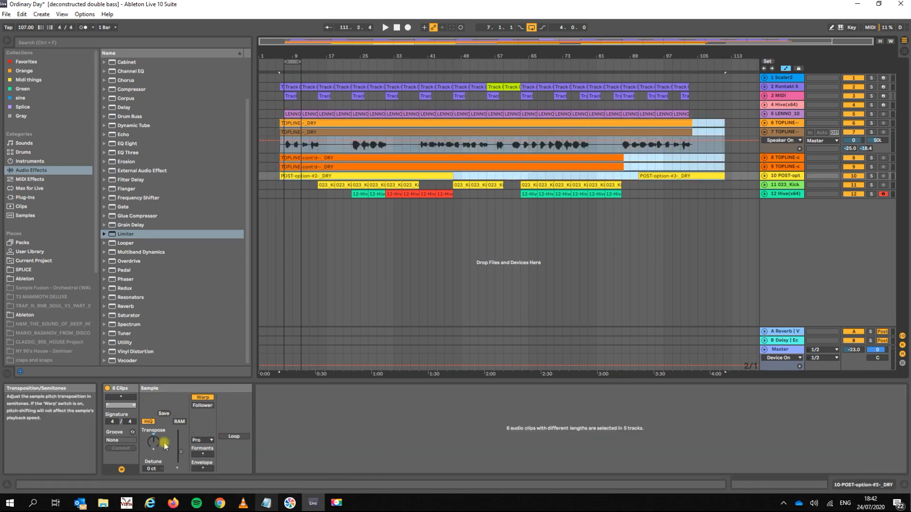
left_click(155, 444)
double_click(156, 445)
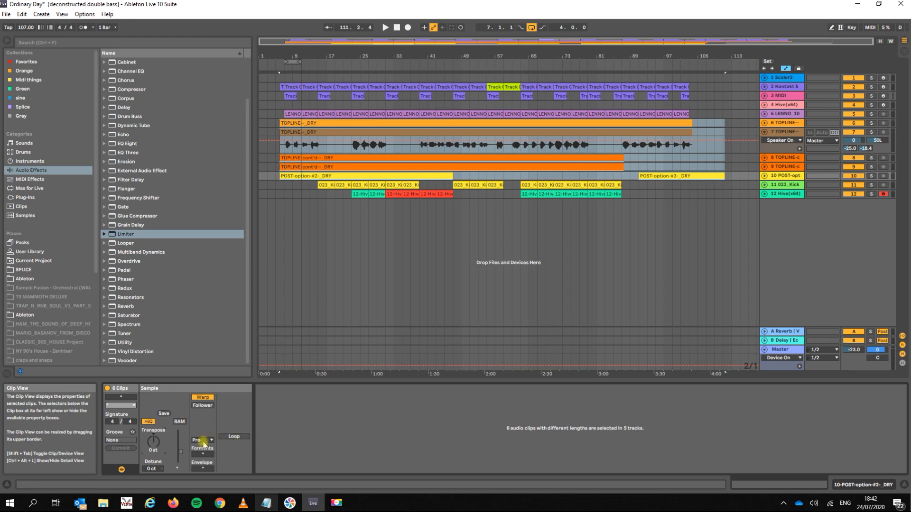
Play the full mix with the arrangement loop switched off, select the first drum loop clip on track 5, and stop playback.
key("space")
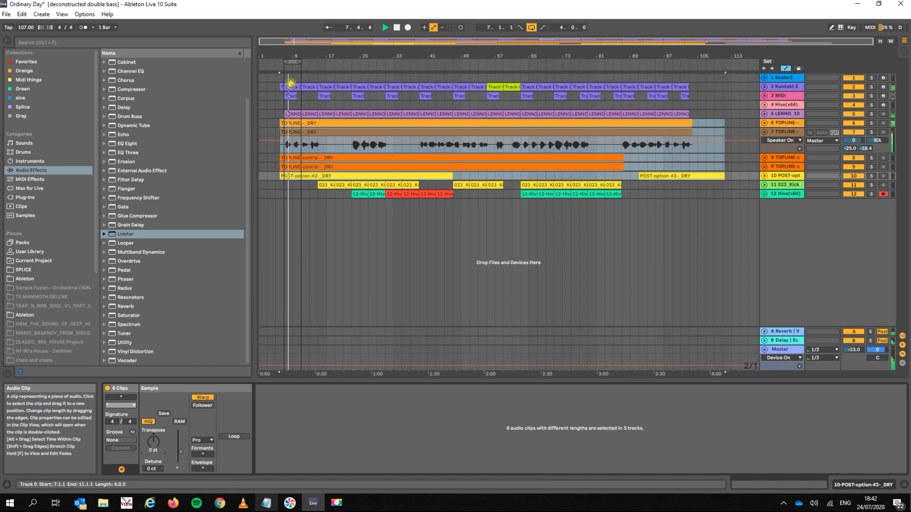
left_click(531, 27)
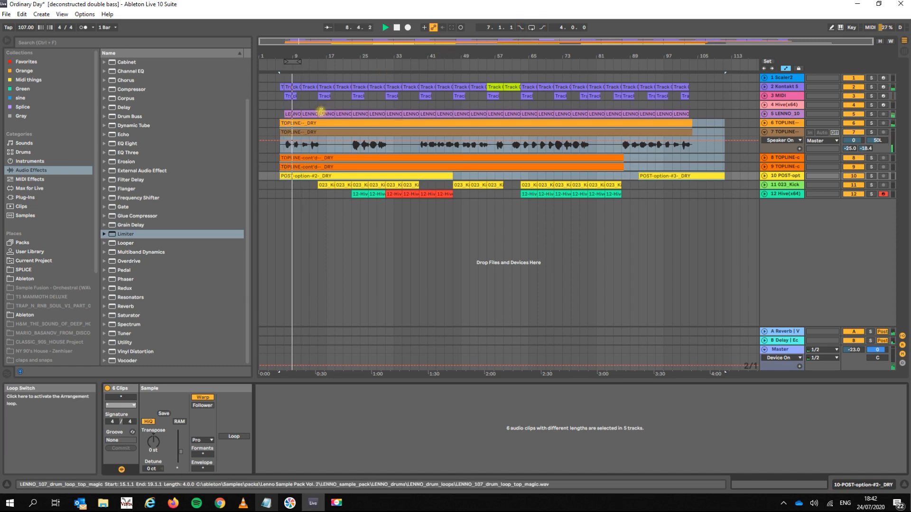
left_click(292, 114)
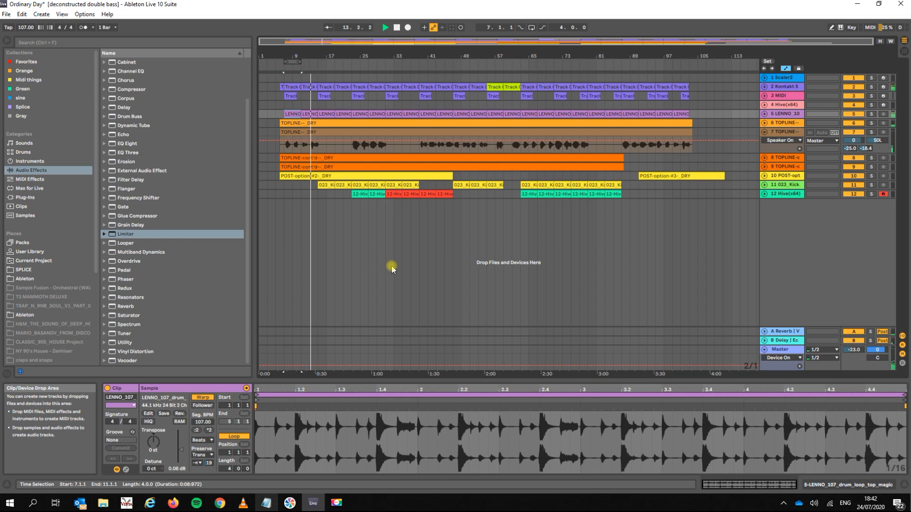
key("space")
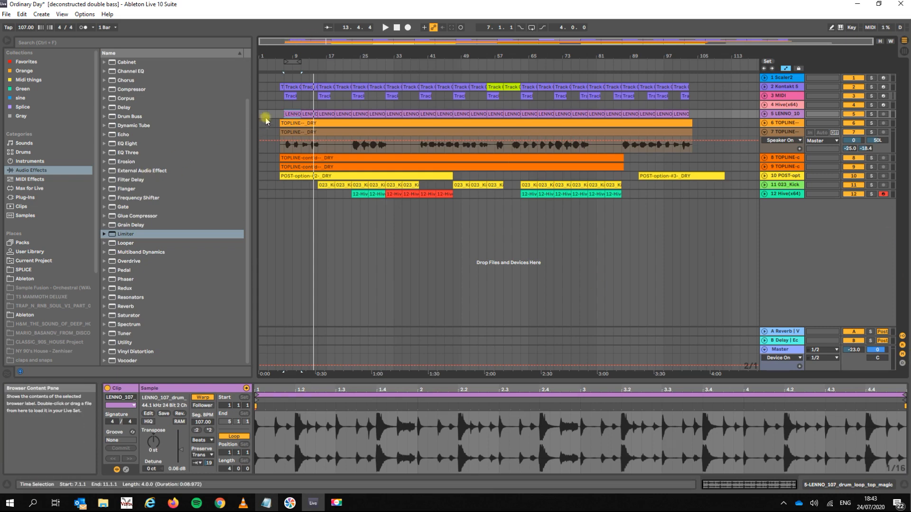
Loop the track 2 clip from bar 7 to 11, select that time range across all tracks and insert silence there.
left_click(288, 88)
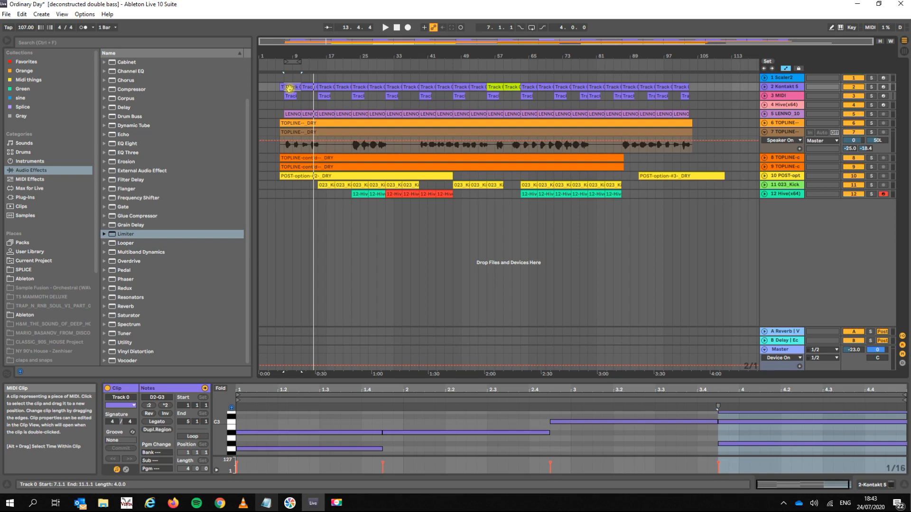
key("ctrl+l")
left_click(295, 60)
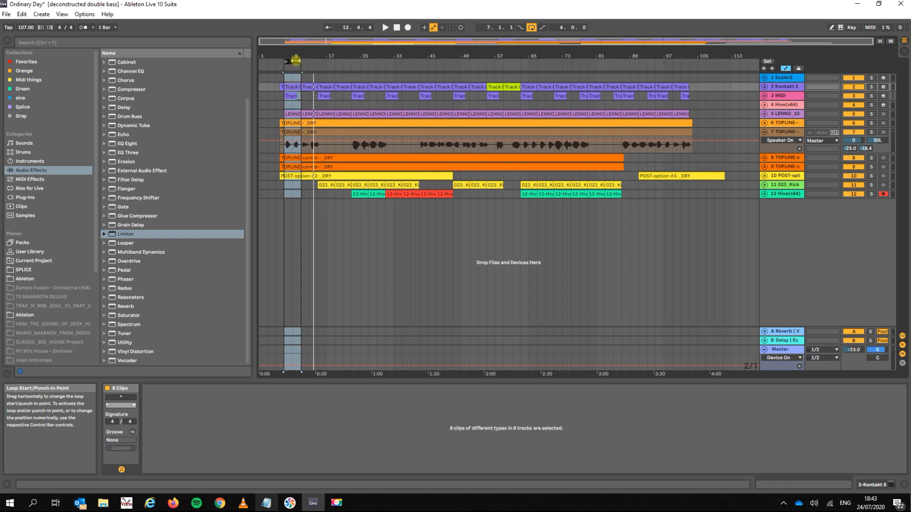
left_click(41, 14)
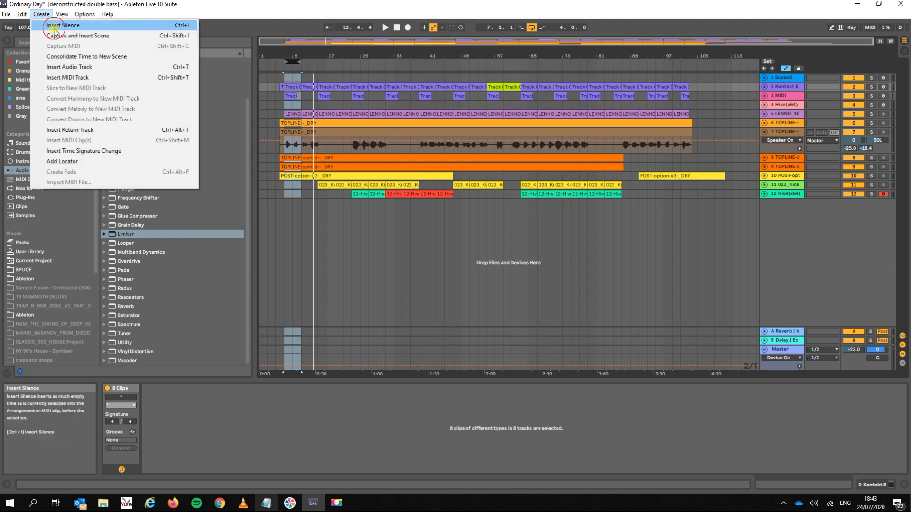
left_click(54, 25)
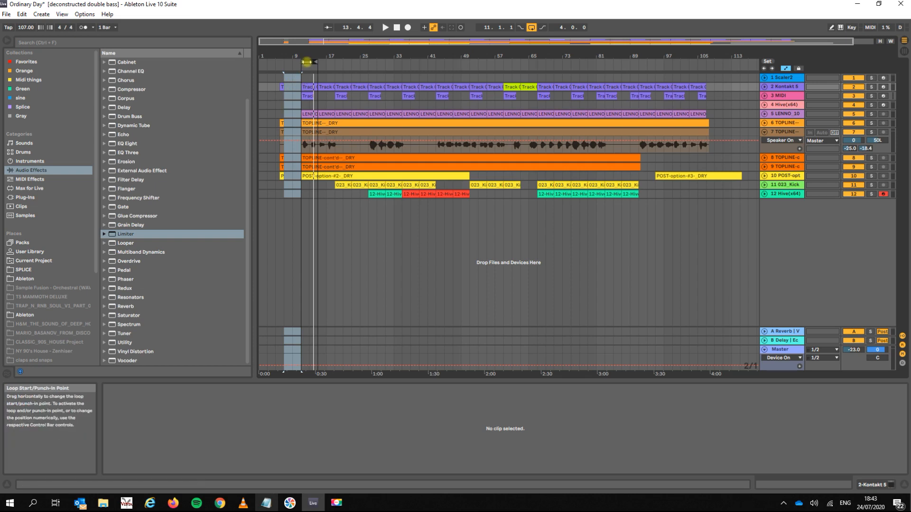
Loop the track 2 clips from bar 23 to 43 and insert silence over that range.
left_click(359, 87)
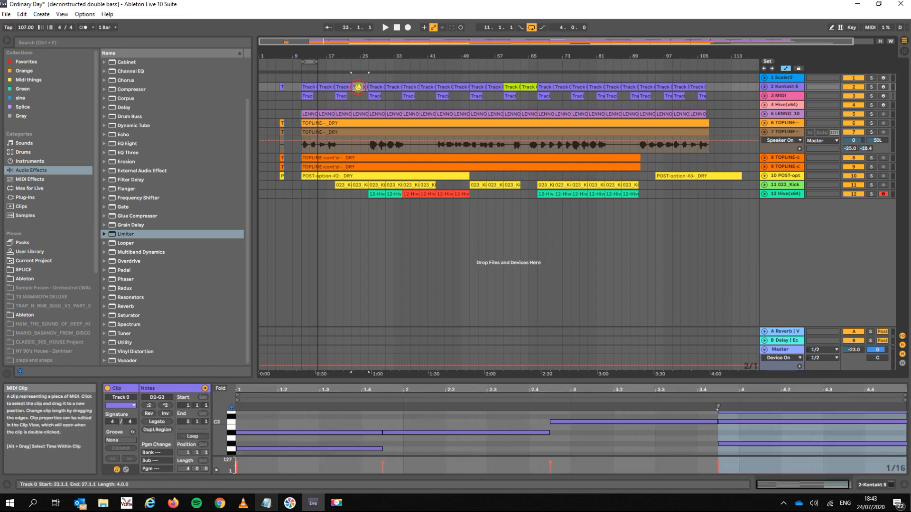
left_click(426, 87, "shift")
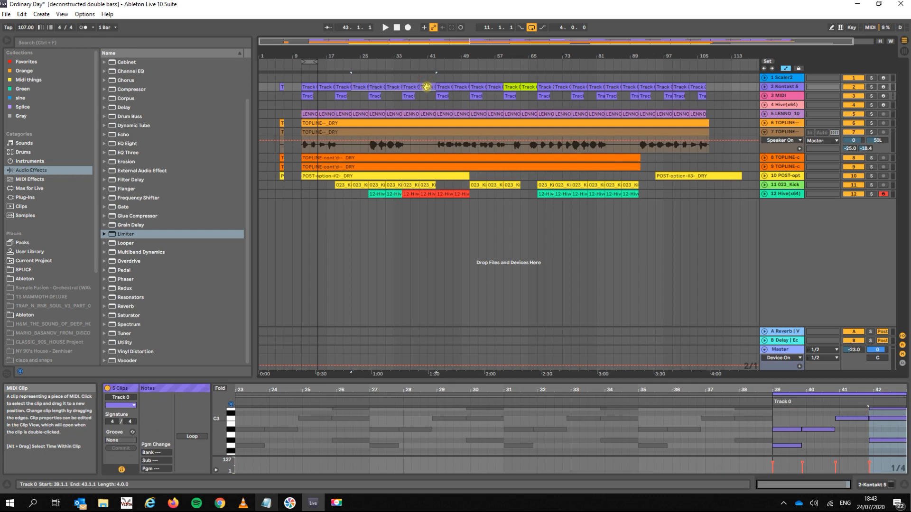
key("ctrl+l")
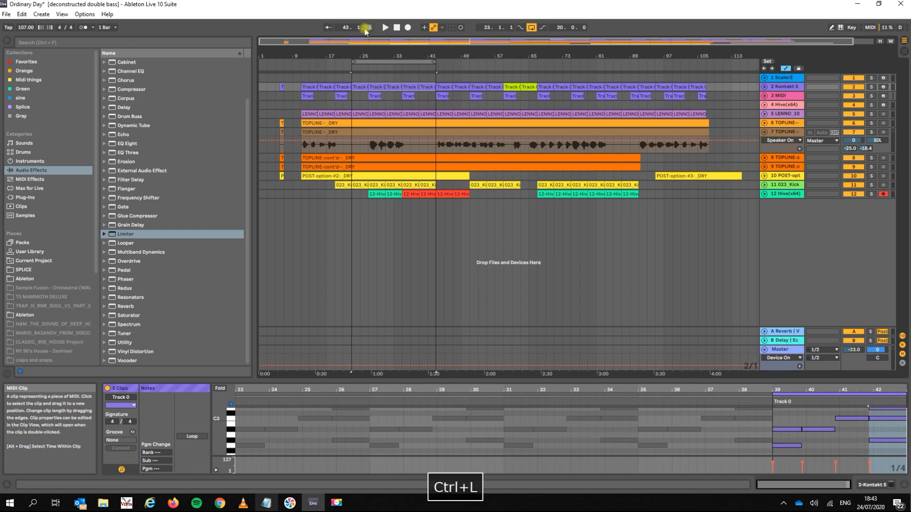
left_click(42, 14)
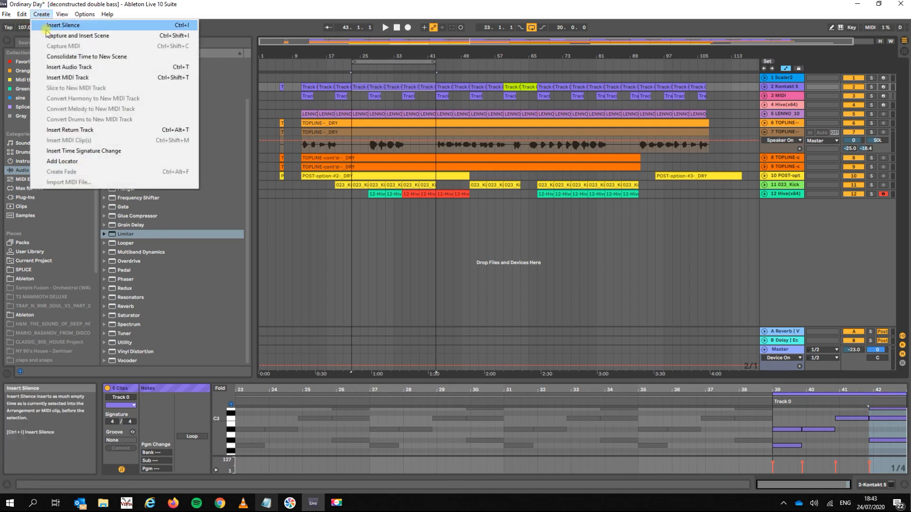
left_click(57, 24)
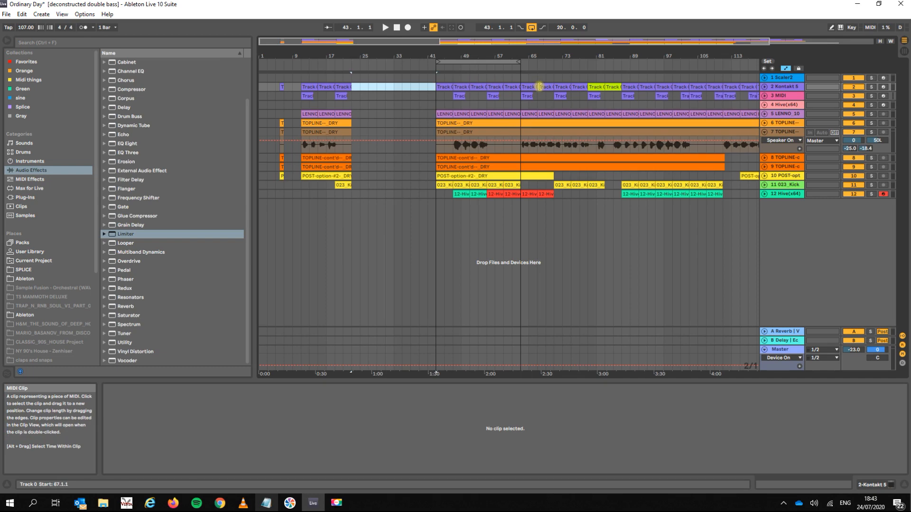
Undo both silence insertions and loop the bar 7 to 11 time selection across all tracks.
key("ctrl+z")
key("ctrl+z")
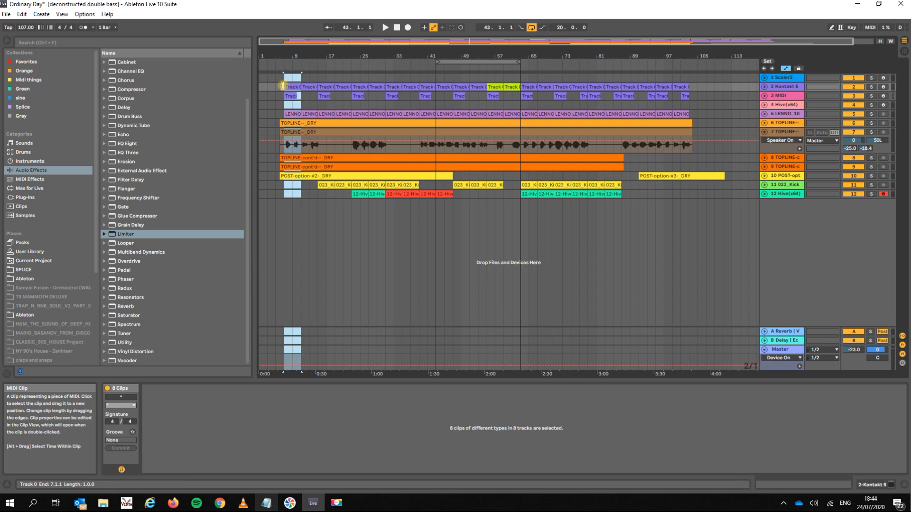
key("ctrl+l")
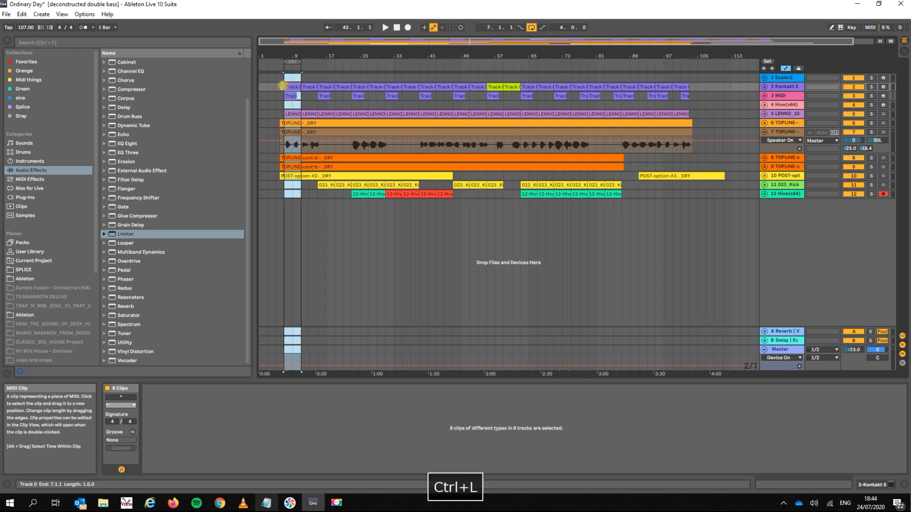
left_click(292, 62)
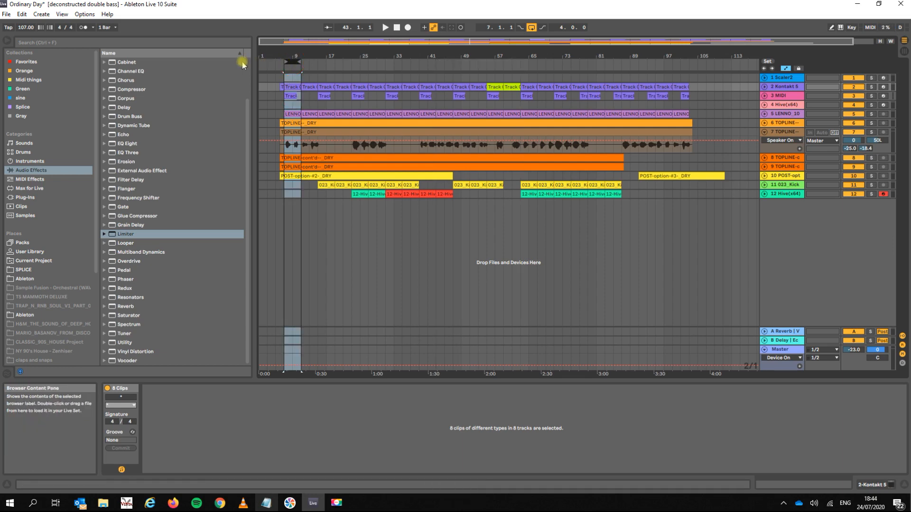
Duplicate the time from bar 7 to 11 across all tracks and undo the duplication.
left_click(23, 15)
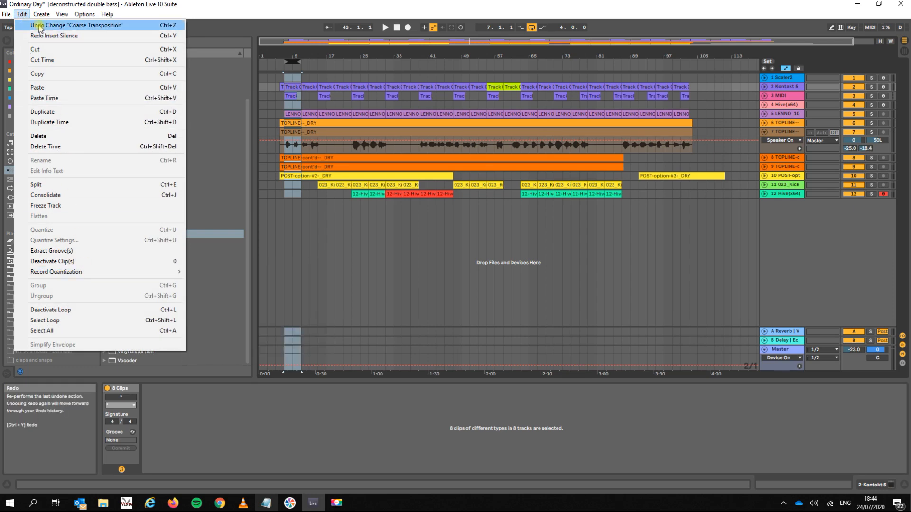
mouse_move(42, 17)
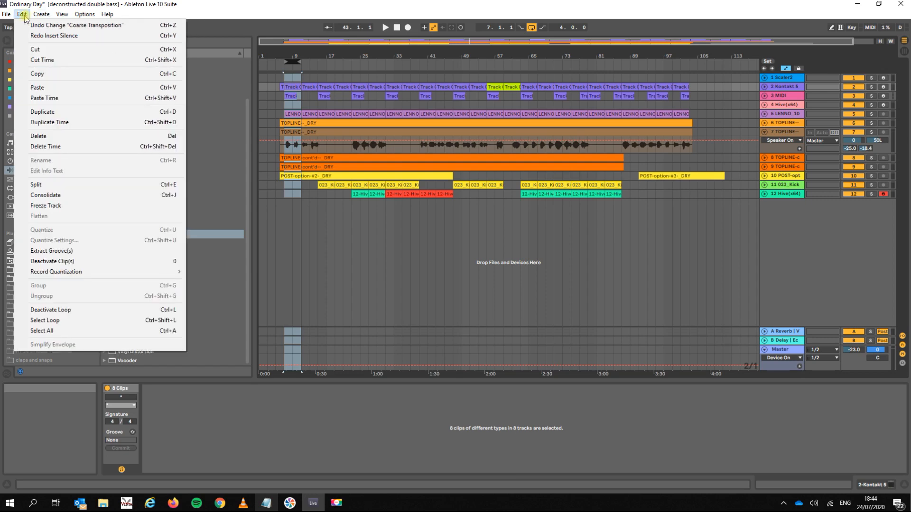
left_click(73, 122)
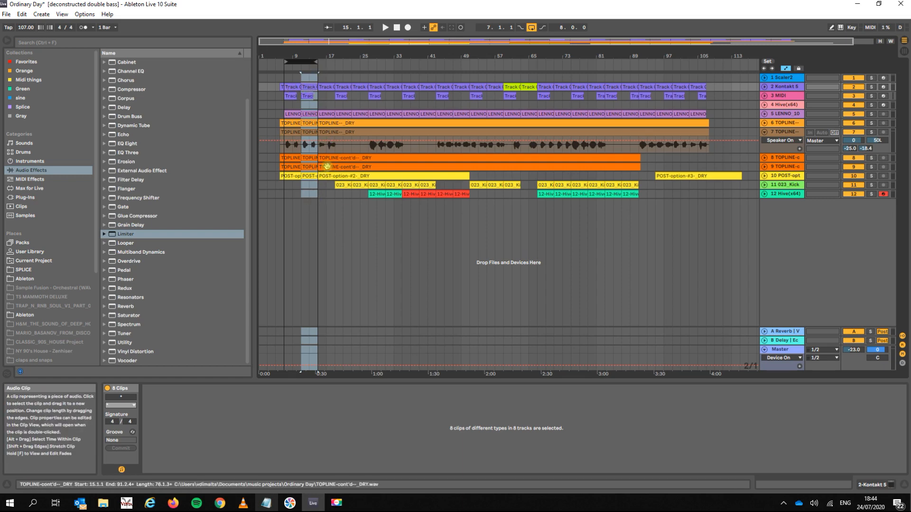
key("ctrl+z")
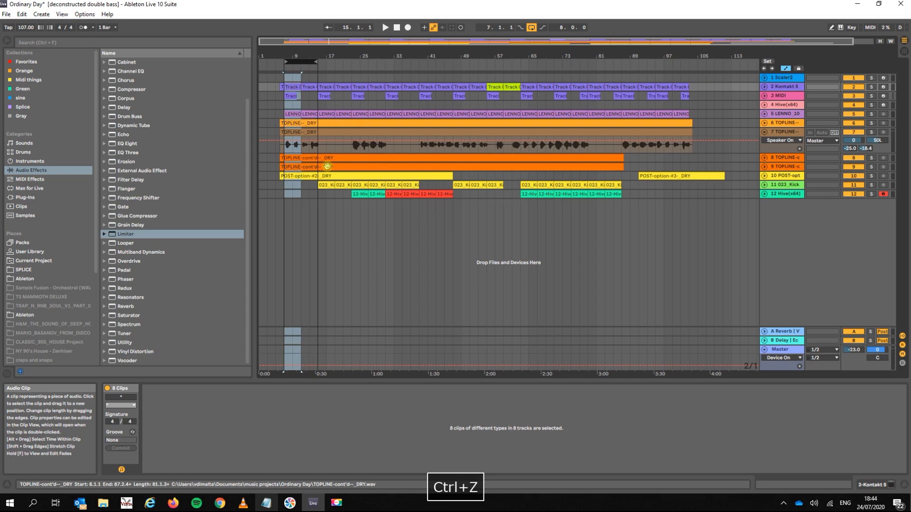
Cut the time from bar 7 to 11 across all tracks and undo the cut.
left_click(40, 15)
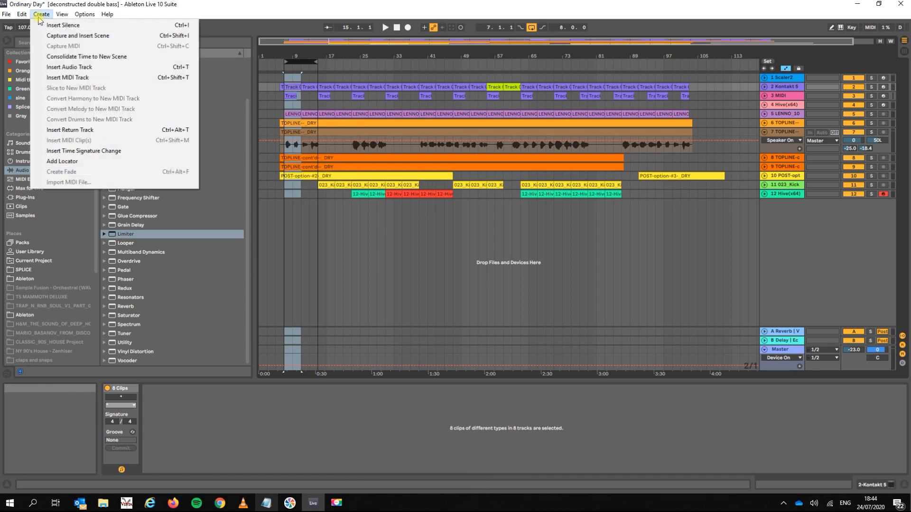
mouse_move(30, 17)
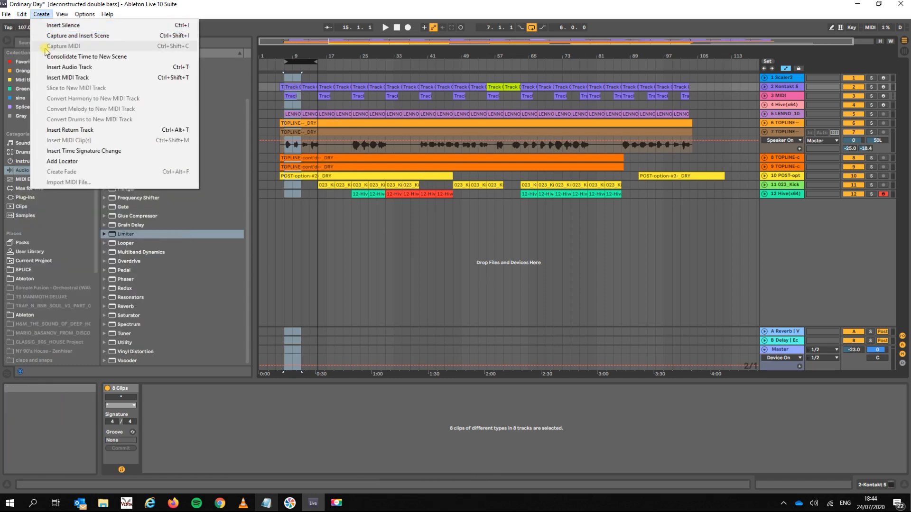
left_click(47, 59)
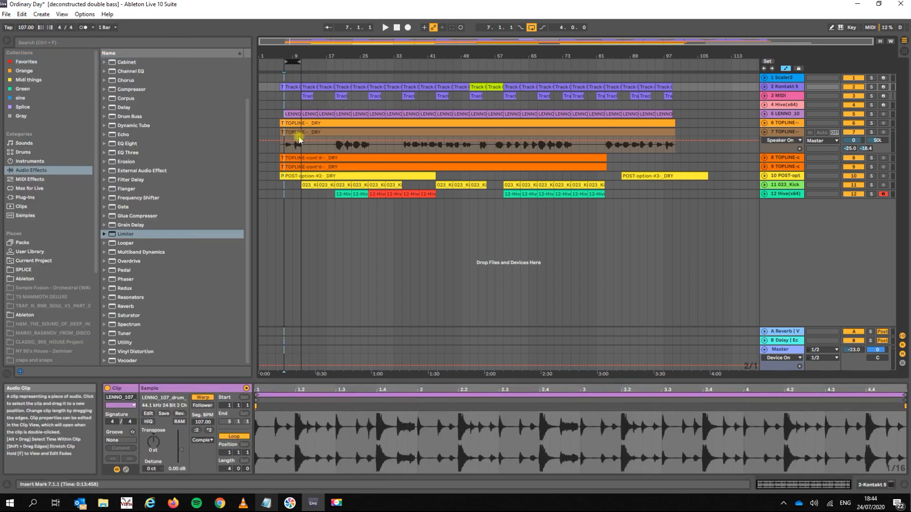
key("ctrl+z")
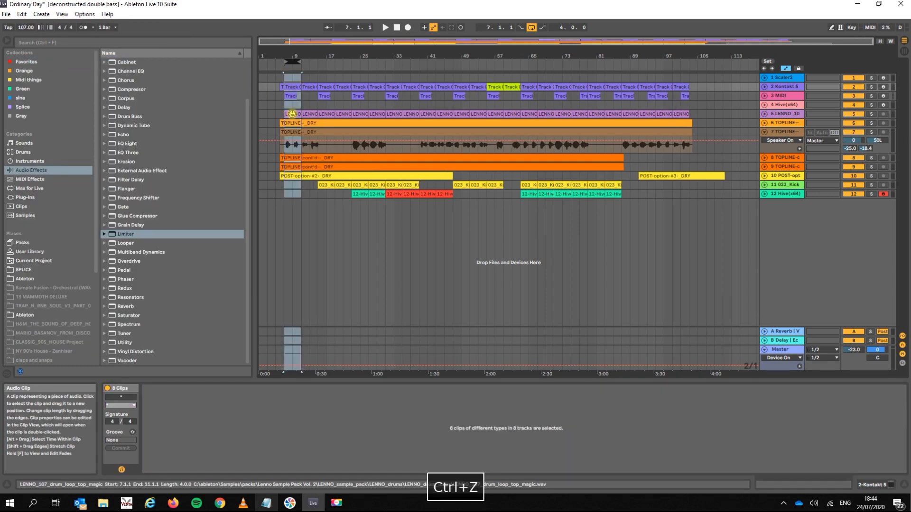
Copy the bar 7 to 11 range, paste it as time at the green track 2 clip at bar 59, and undo the paste.
left_click(23, 15)
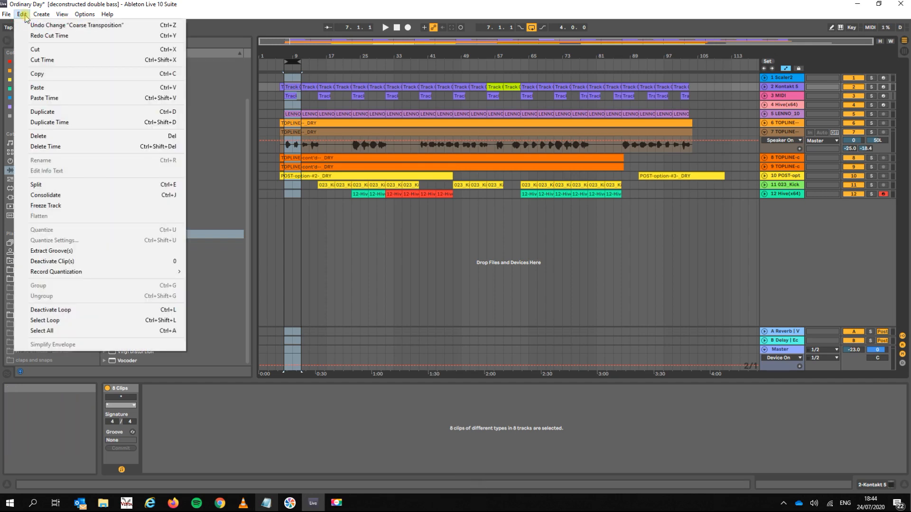
left_click(50, 87)
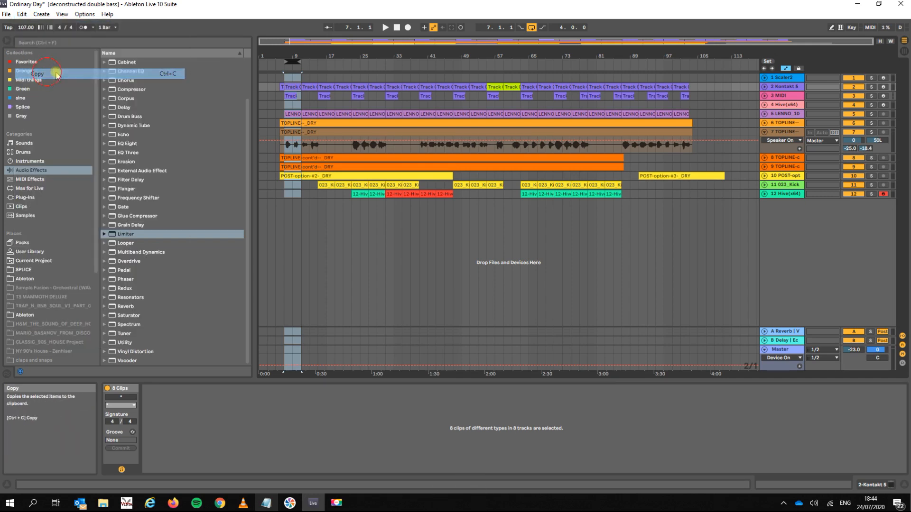
left_click(509, 87)
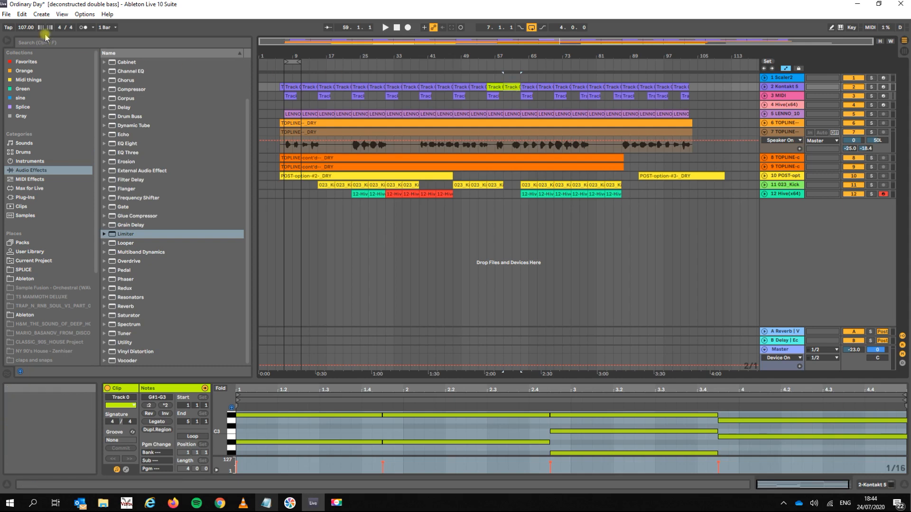
left_click(22, 13)
left_click(47, 98)
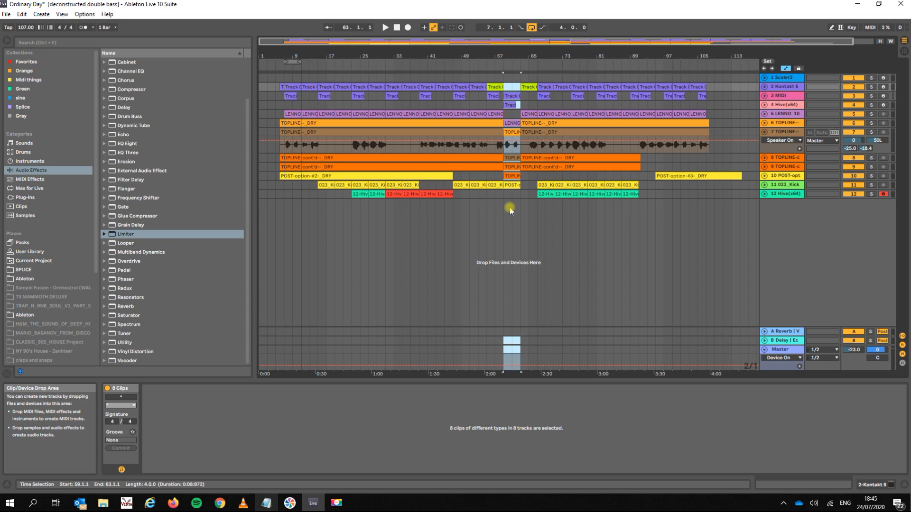
key("ctrl+z")
left_click(40, 14)
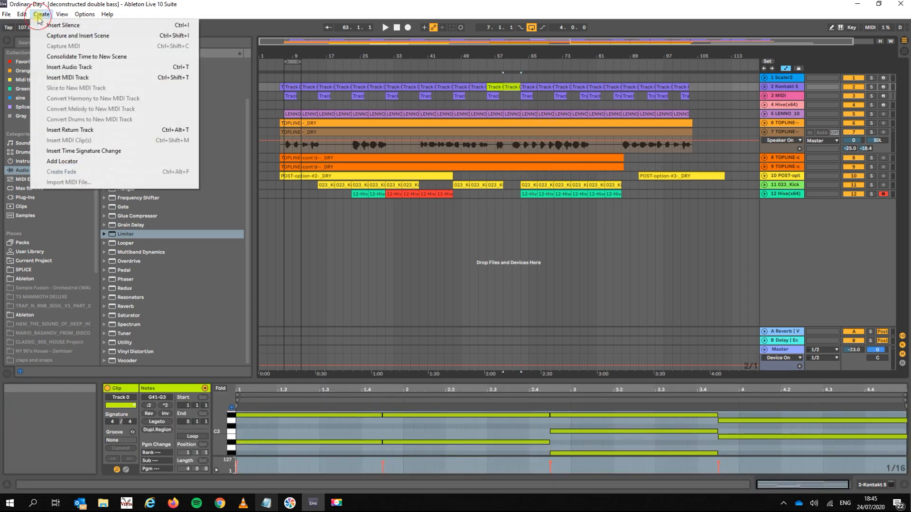
mouse_move(29, 17)
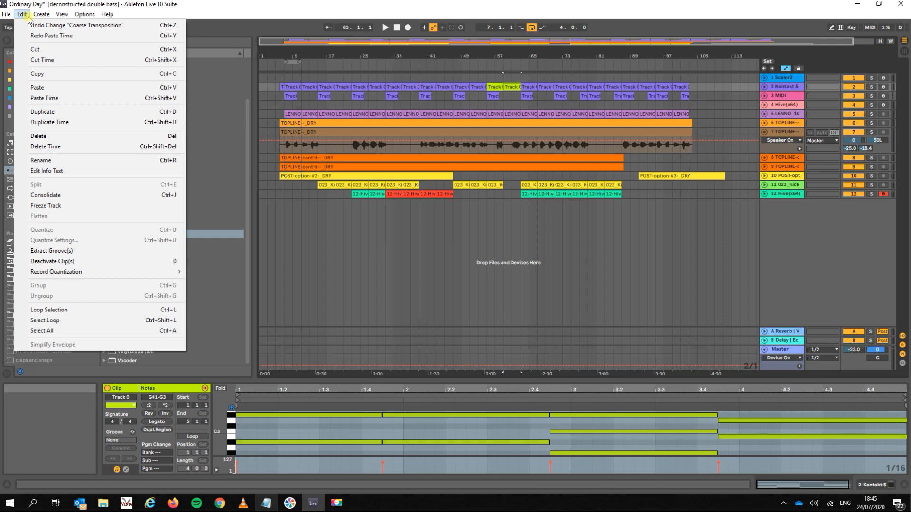
left_click(511, 251)
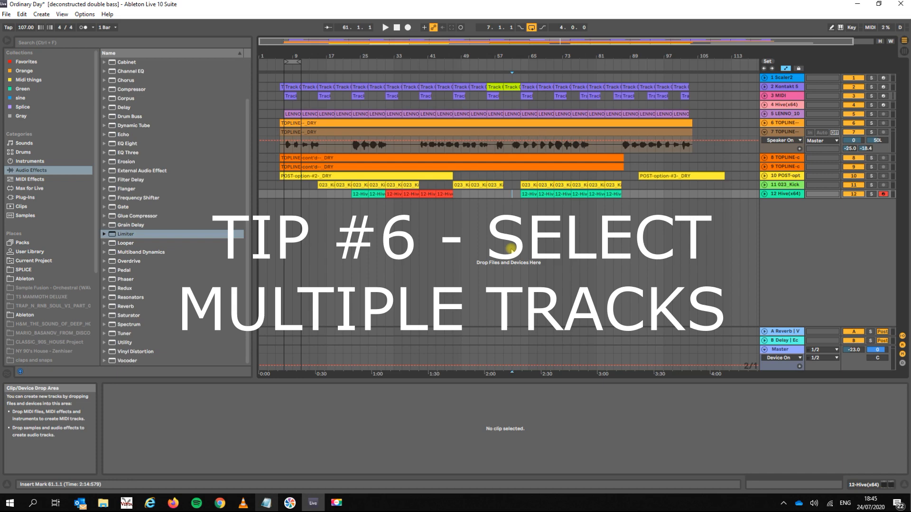
Fold track 7 TOPLINE in the arrangement.
left_click(765, 133)
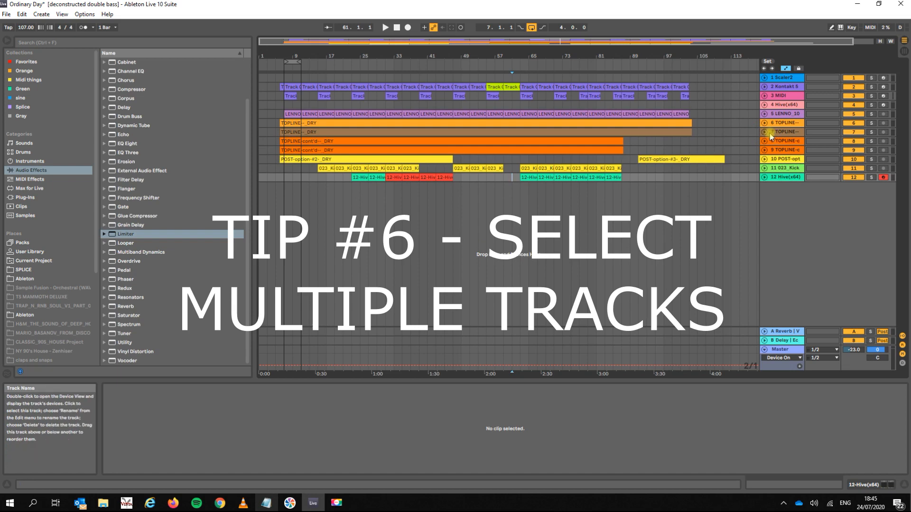
left_click(764, 133)
left_click(764, 134)
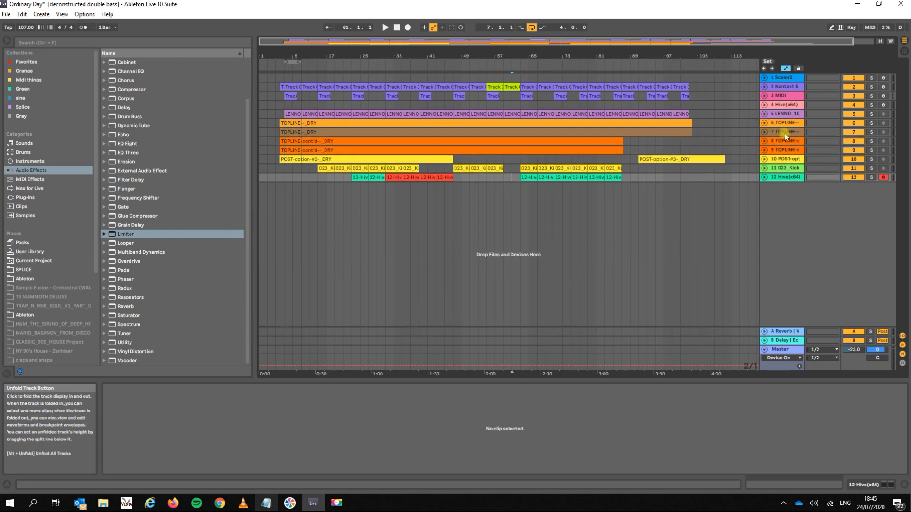
Select all twelve tracks and toggle their activators and solo switches together, leaving every track active and unsoloed.
left_click(785, 132)
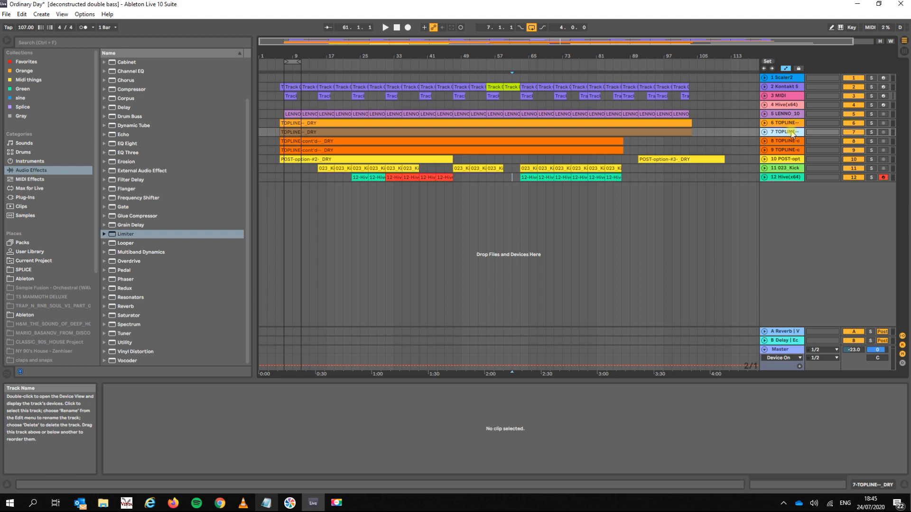
key("ctrl+a")
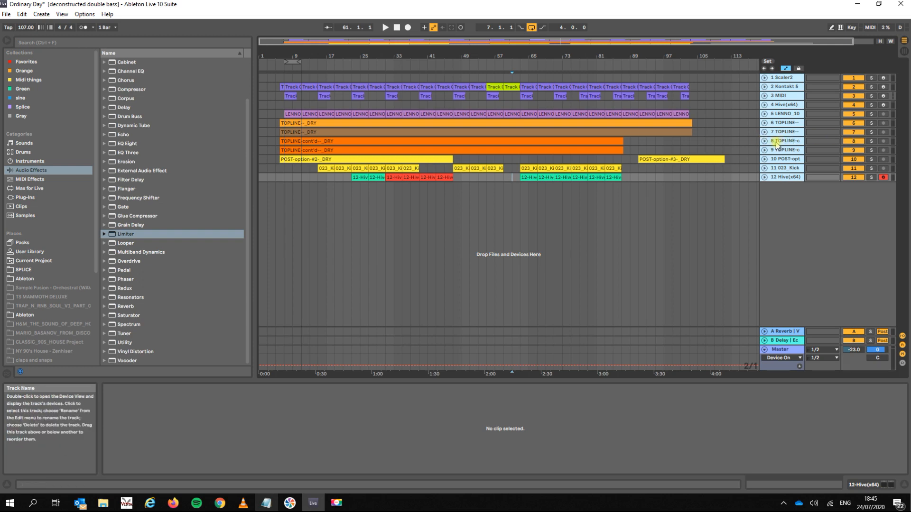
left_click(858, 142)
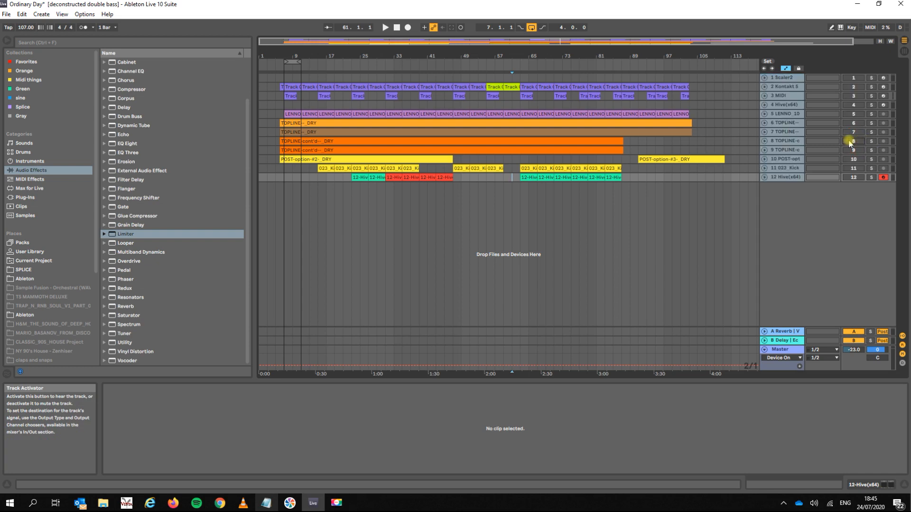
left_click(872, 142)
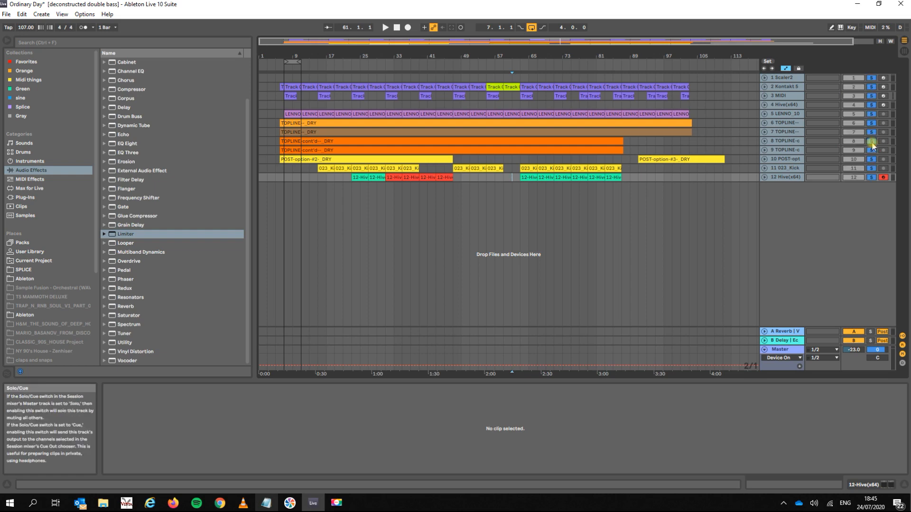
left_click(872, 143)
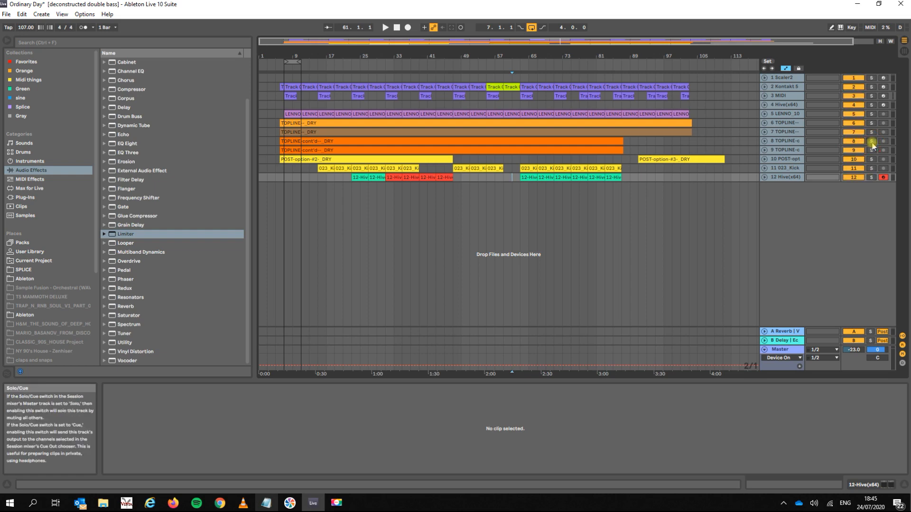
Unfold all tracks at once, reduce their heights together, and toggle the fold of all of them, leaving them unfolded.
left_click(765, 141, "alt")
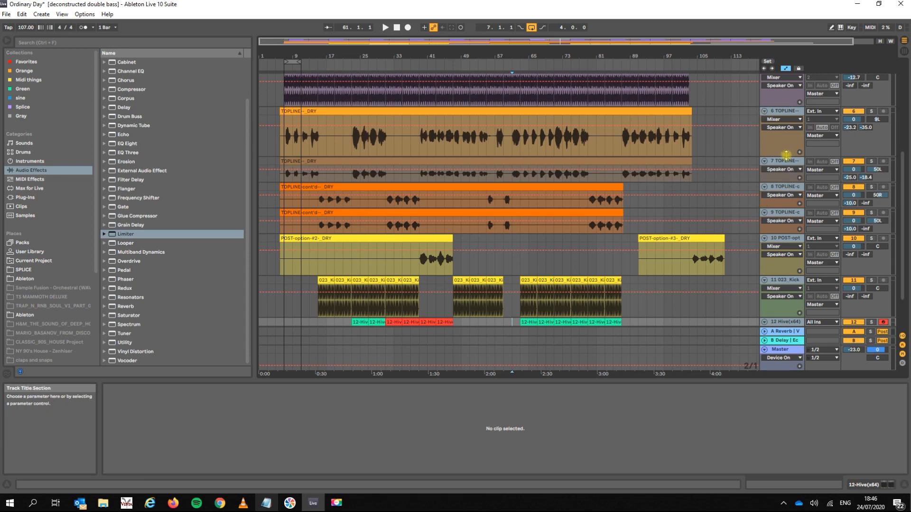
scroll(786, 157, "down", 5)
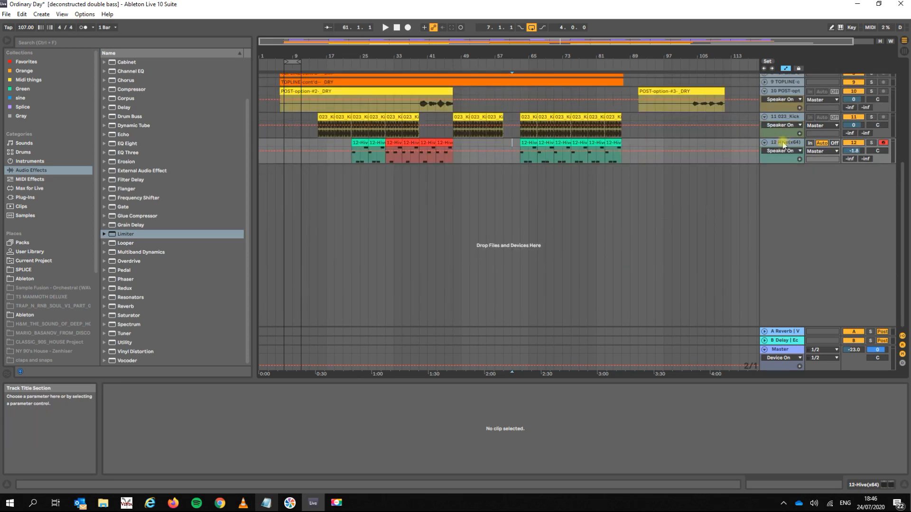
scroll(673, 139, "up", 6)
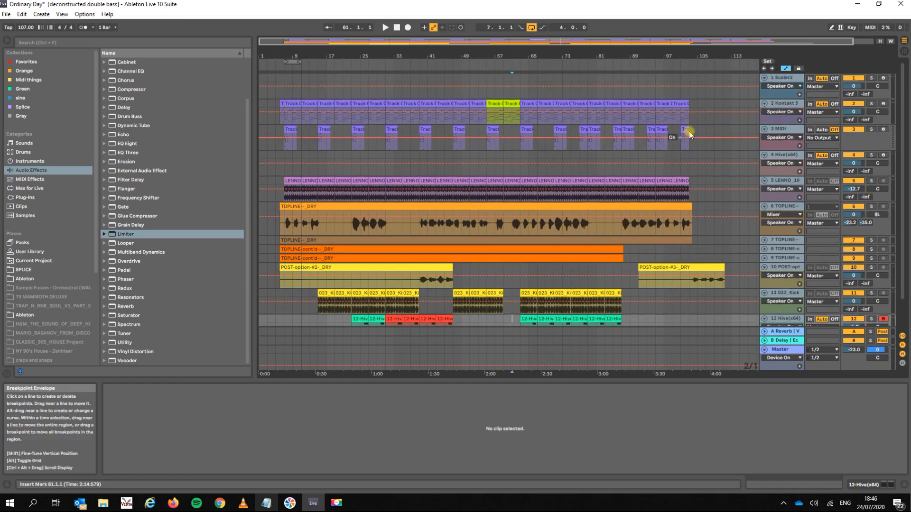
left_click(764, 79, "alt")
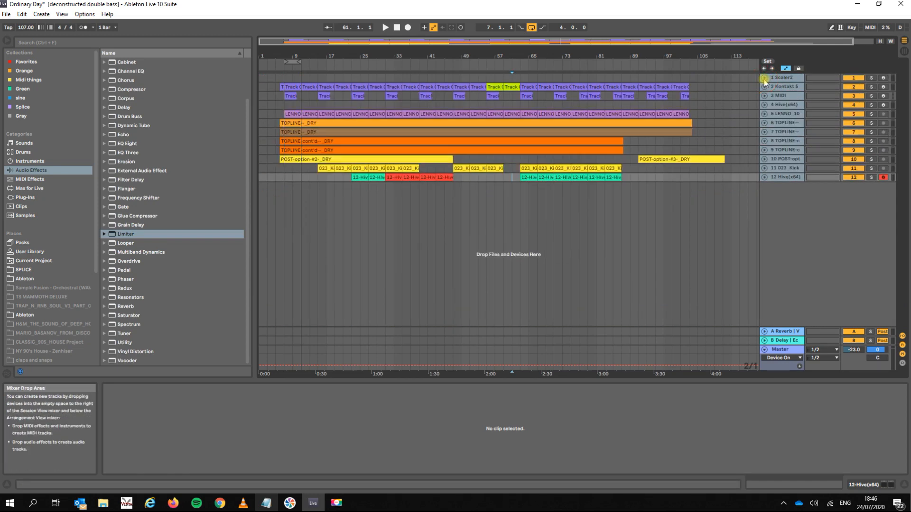
left_click(764, 79, "alt")
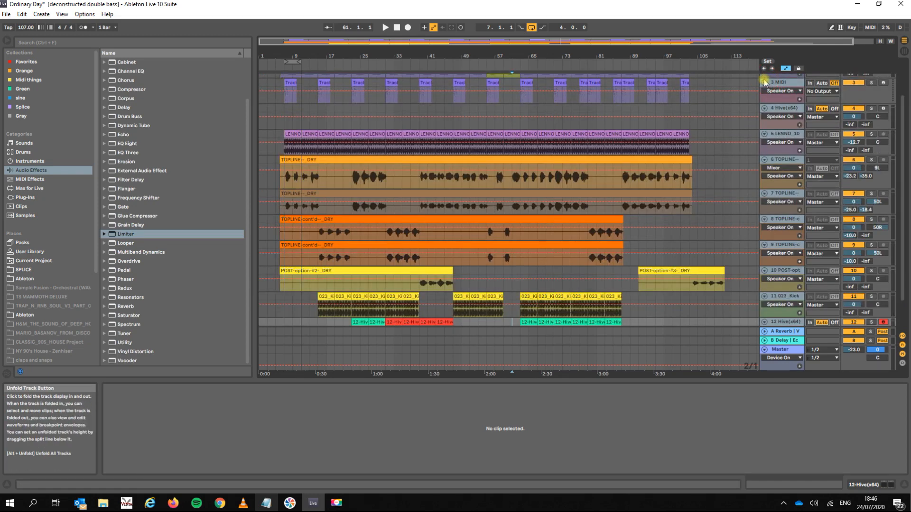
Fold all tracks, and in Session View raise the selected tracks' Send A together to -8.0 dB, restore it, and raise their Send B.
left_click(764, 83, "alt")
key("Tab")
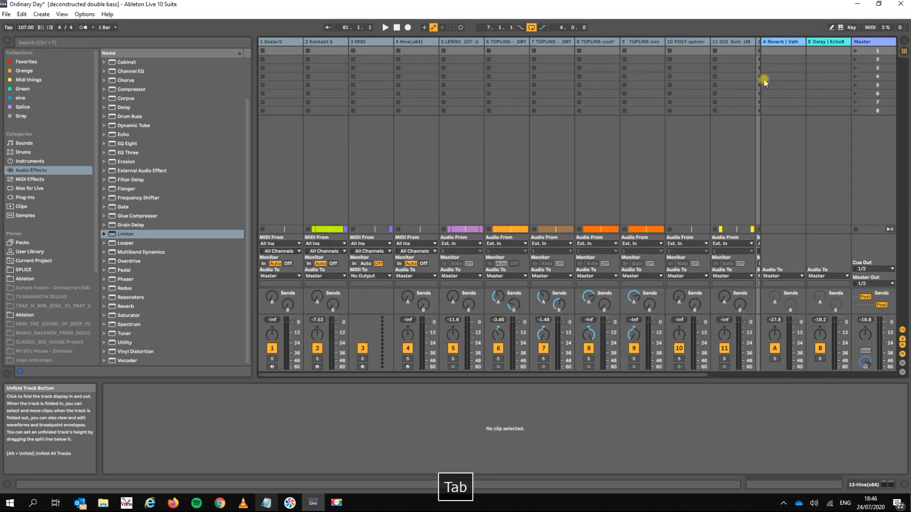
left_click_drag(407, 298, 408, 289)
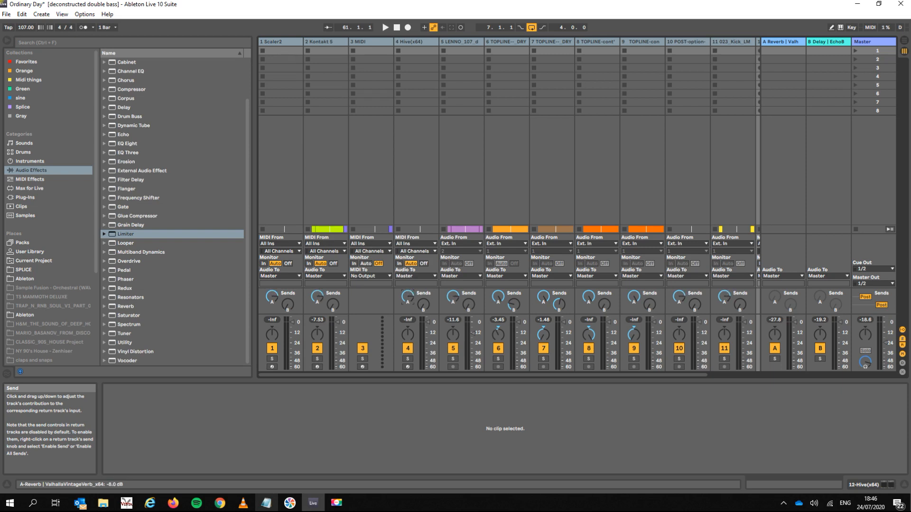
left_click_drag(407, 288, 423, 304)
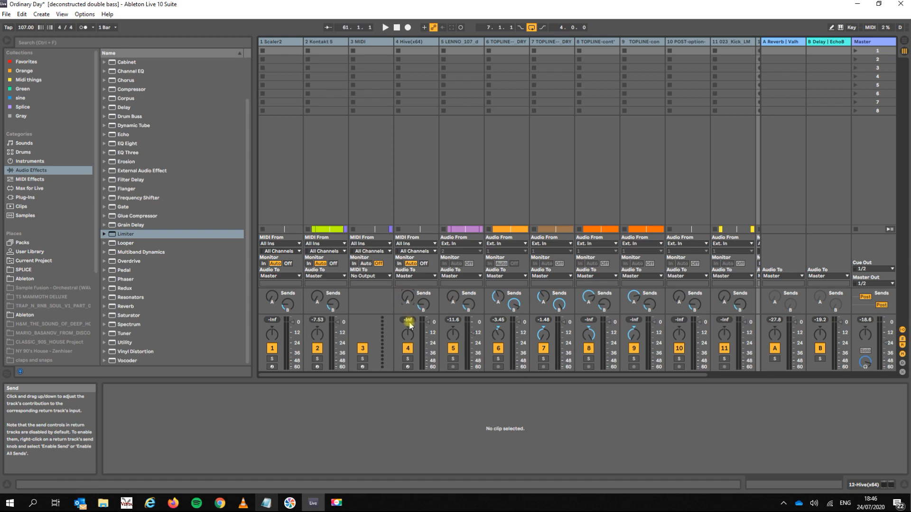
Pan the selected tracks together to 50R using track 4, and toggle record arm on and off for the MIDI tracks.
mouse_move(407, 334)
left_mouse_down()
mouse_move(407, 325)
mouse_move(408, 346)
mouse_move(408, 334)
left_mouse_up()
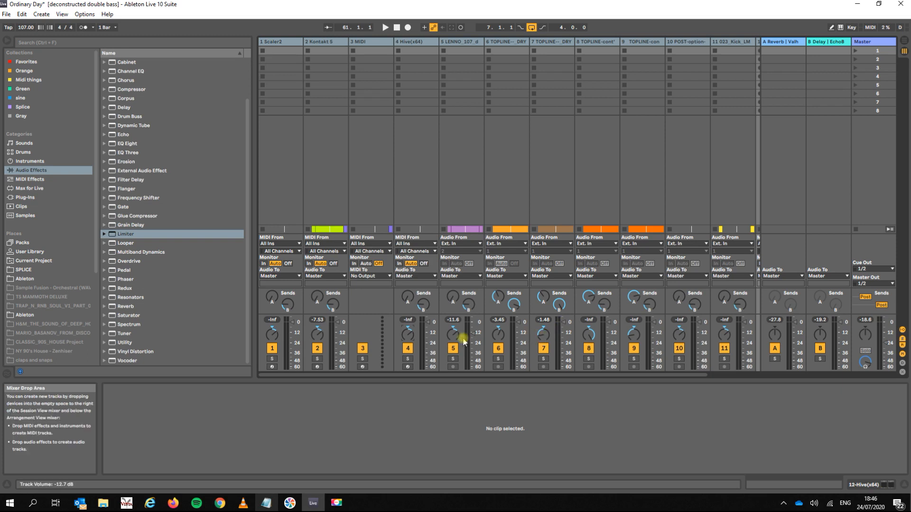
left_click_drag(408, 334, 407, 338)
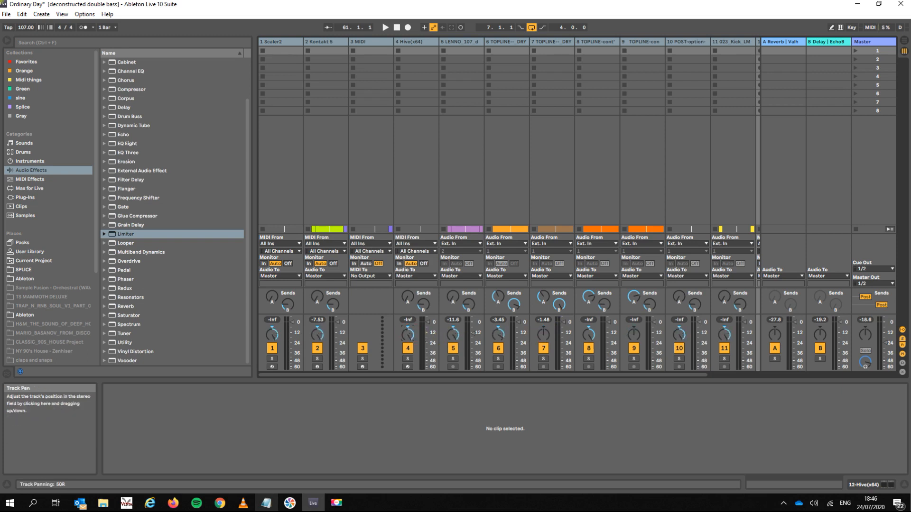
left_click(407, 366)
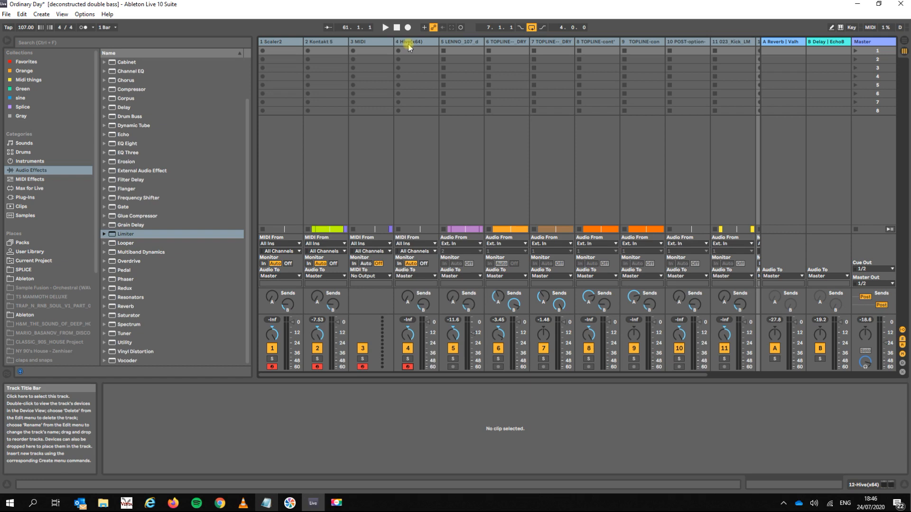
left_click(407, 367)
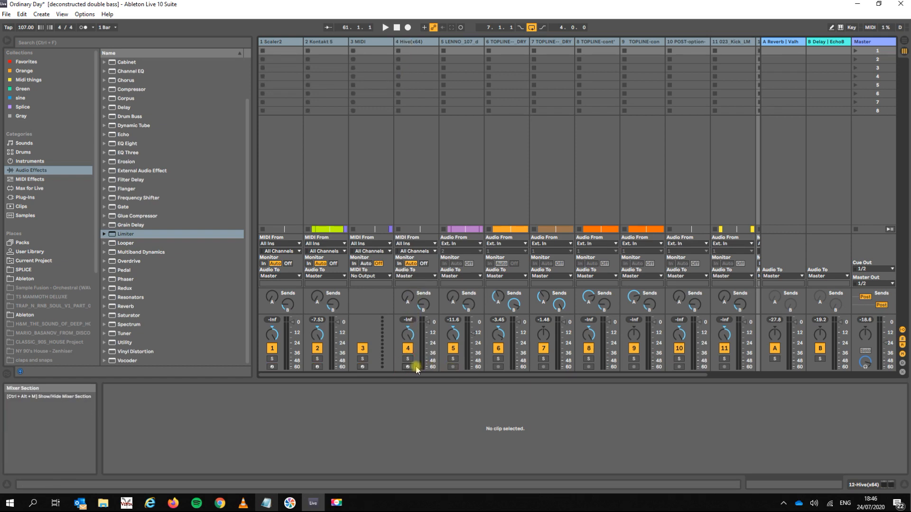
Back in Arrangement View with all tracks unfolded, set the MIDI tracks' monitoring to In and toggle solo on and off for all selected tracks.
key("Tab")
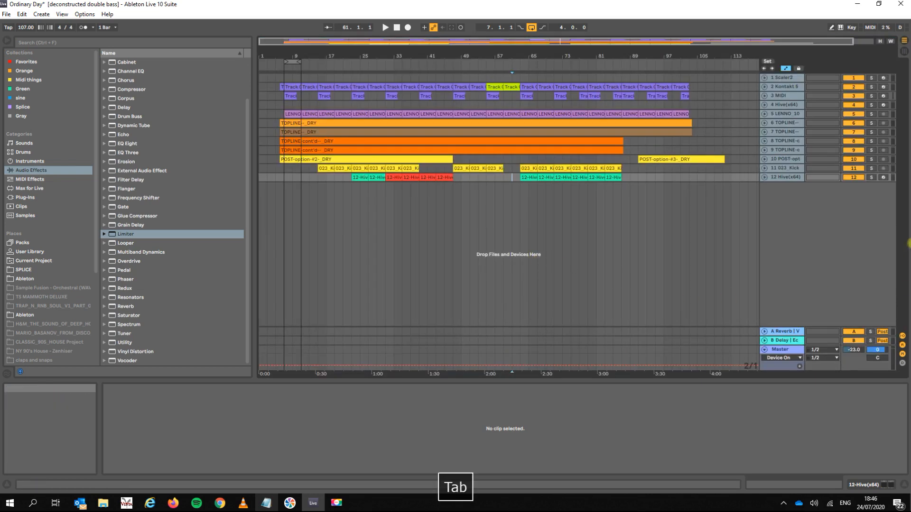
left_click(764, 123, "alt")
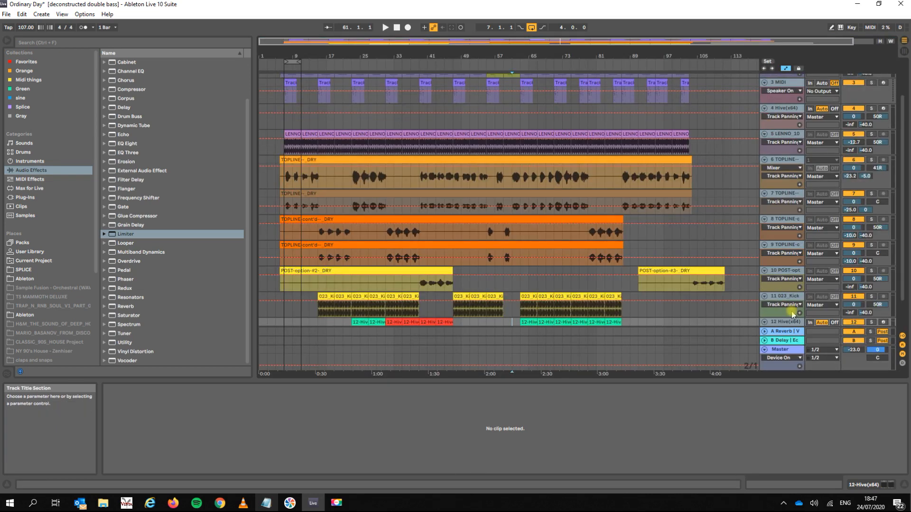
left_click(819, 195)
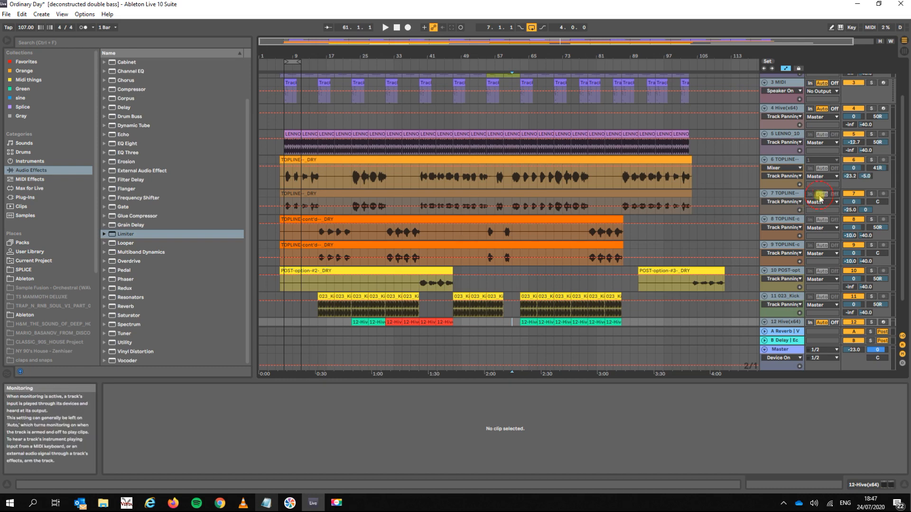
left_click(810, 169)
left_click(868, 162)
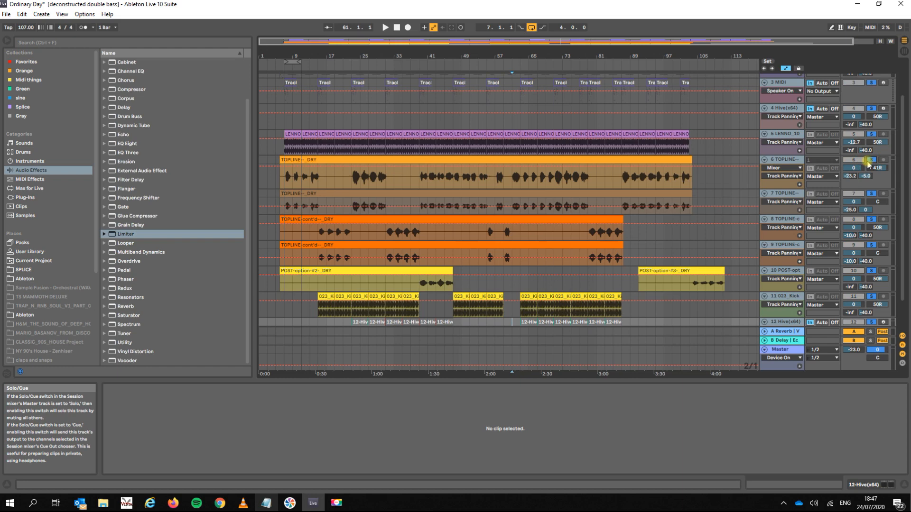
left_click(869, 161)
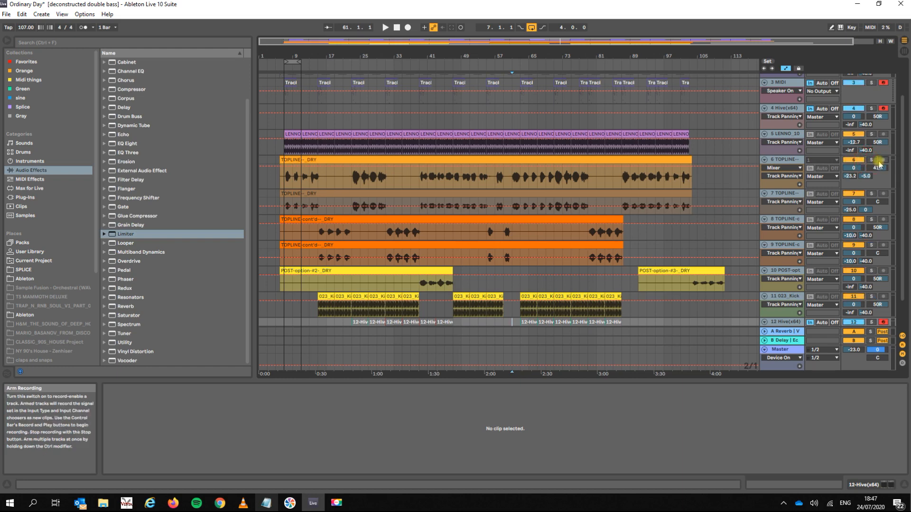
Fold all arrangement tracks together and disarm all the record-armed tracks.
left_click(822, 169)
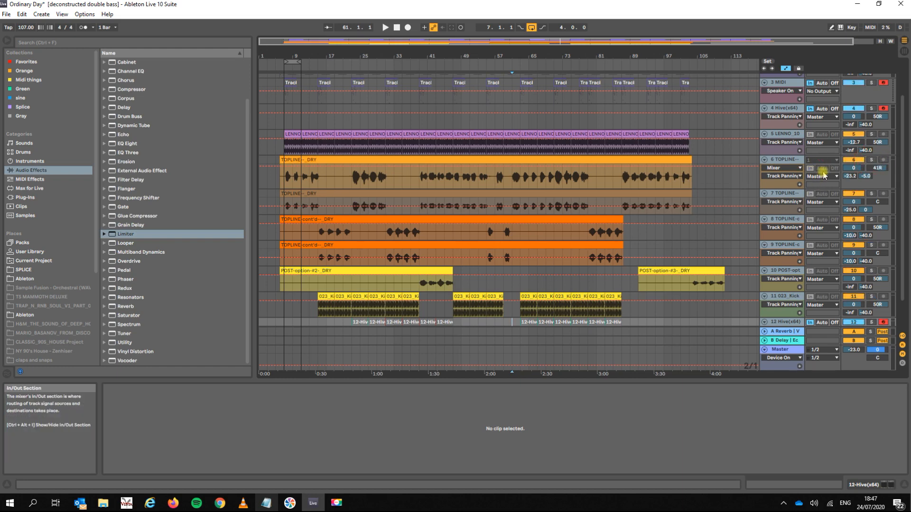
left_click(784, 160)
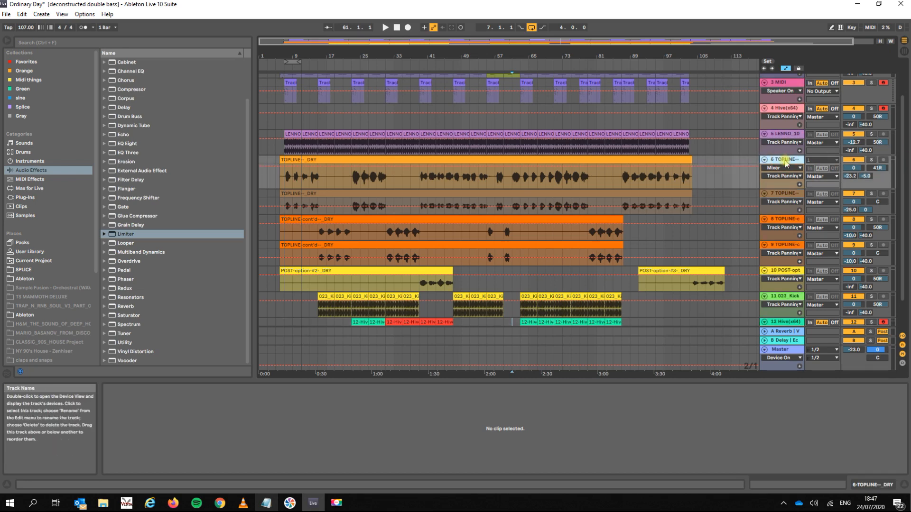
key("ctrl+a")
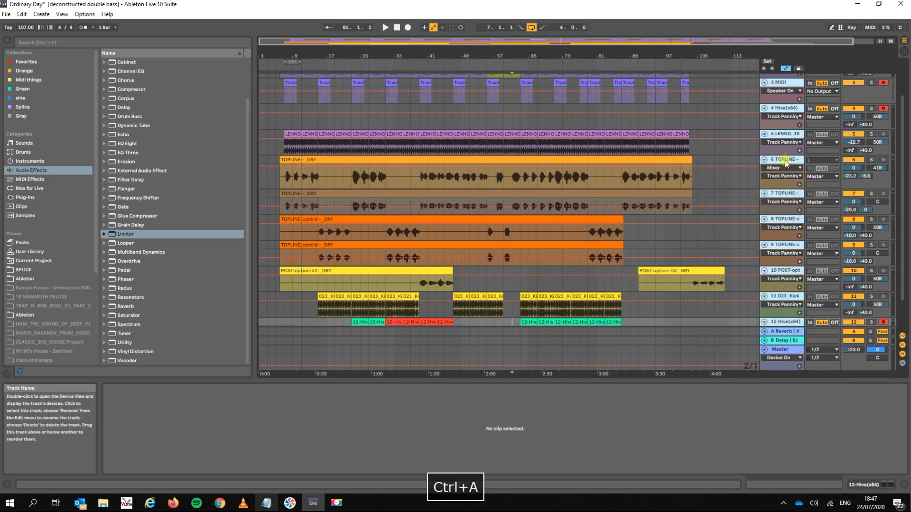
left_click(764, 136)
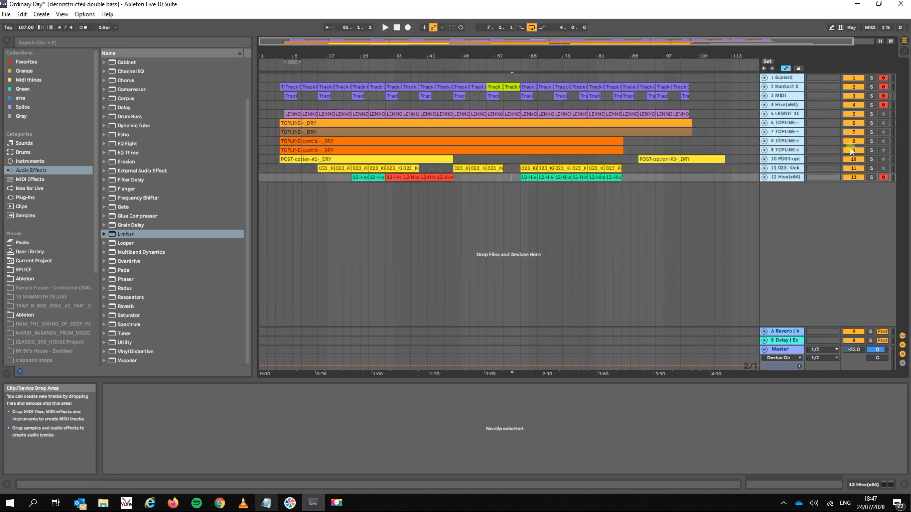
left_click(882, 106)
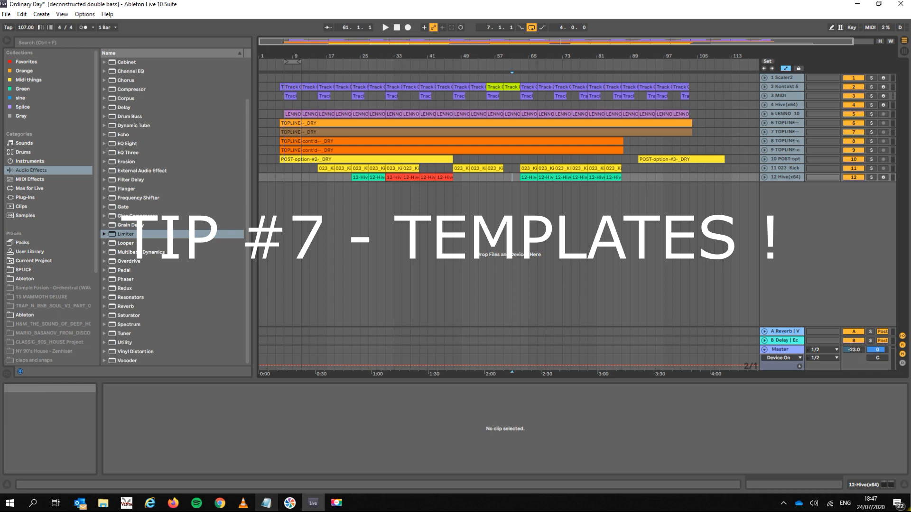
Switch to Session View and create a new Live Set.
key("Tab")
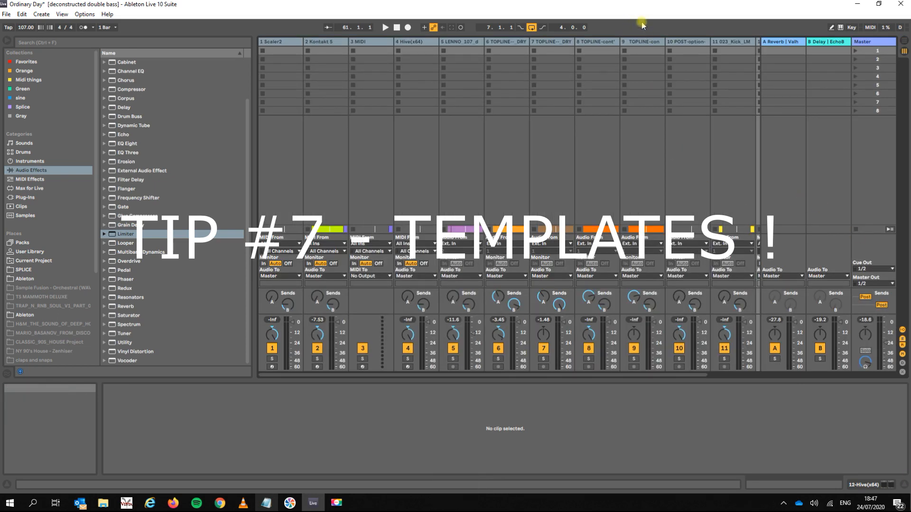
left_click(5, 14)
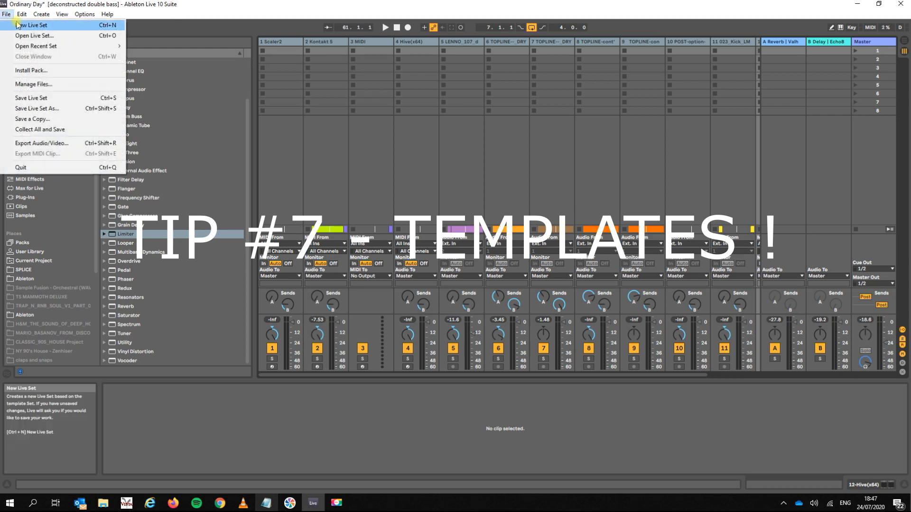
left_click(21, 25)
left_click(452, 269)
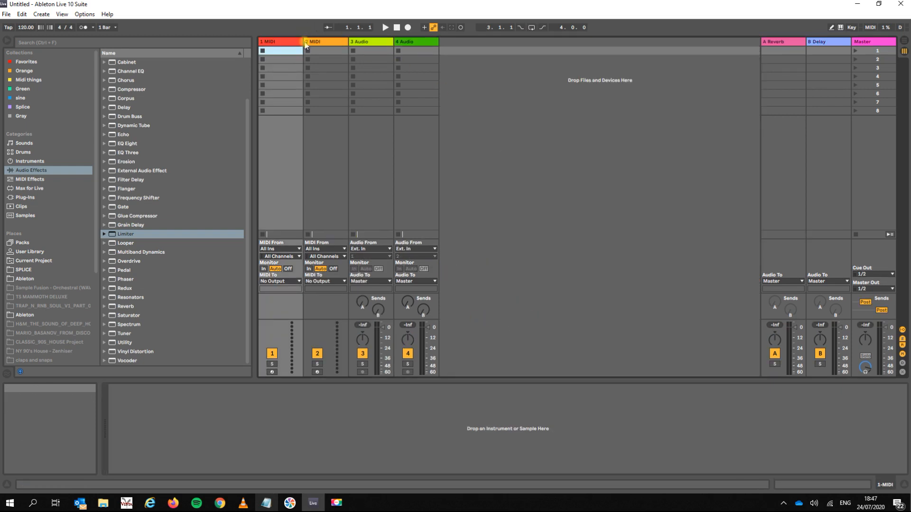
Select the 3 Audio track and search the plug-ins for "pro".
left_click(369, 43)
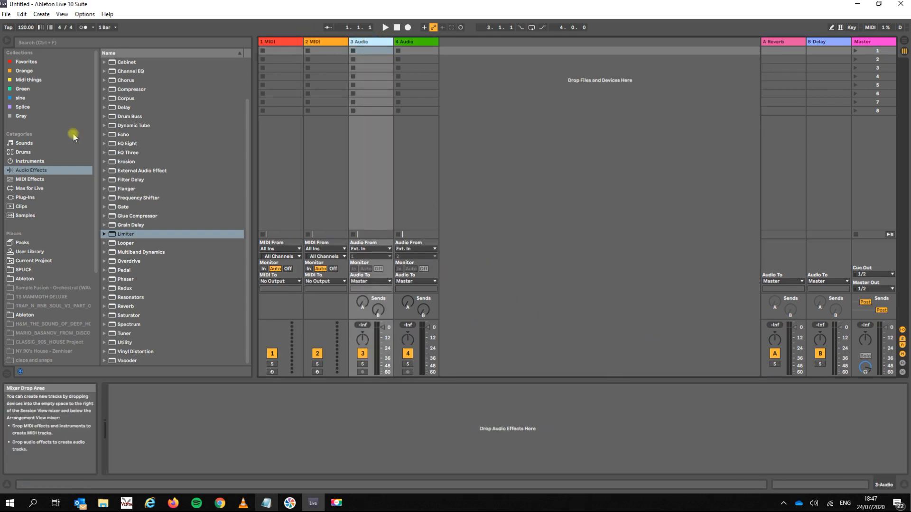
left_click(50, 44)
type("pro")
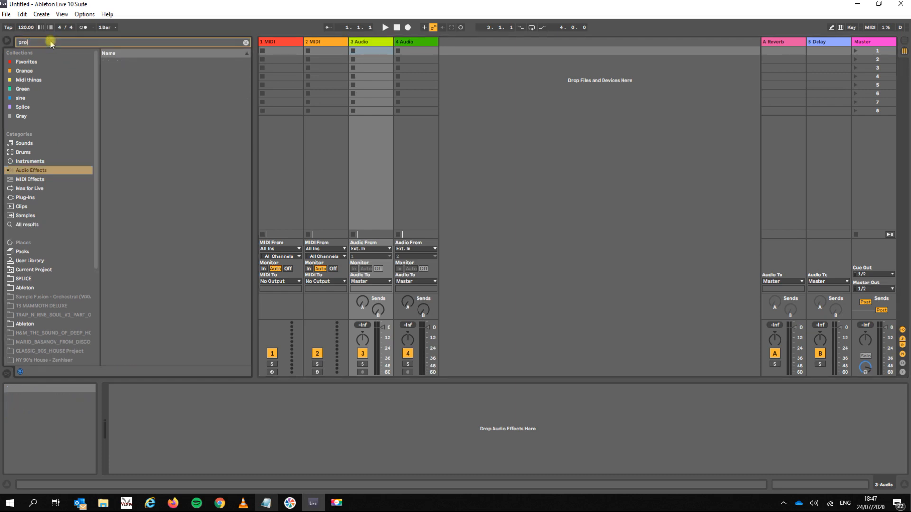
left_click(35, 200)
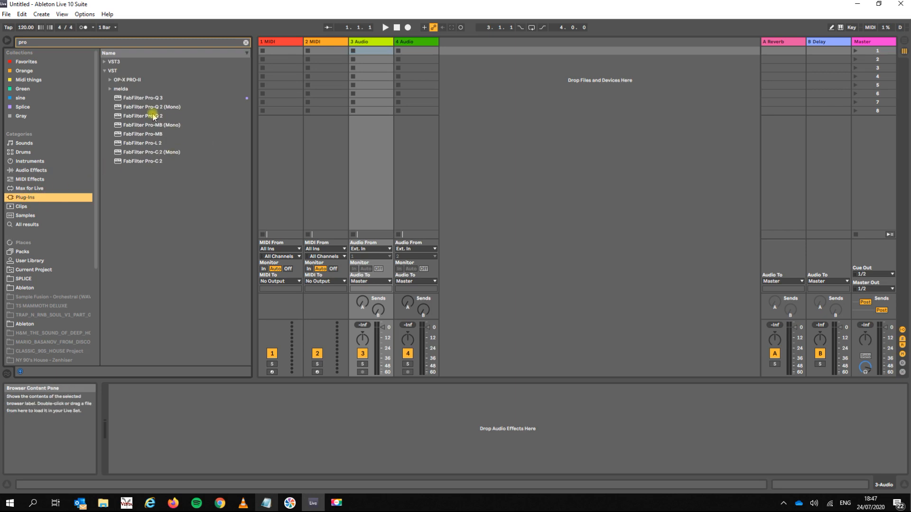
Load FabFilter Pro-Q 3 on 3 Audio and place FabFilter Pro-C 2 ahead of it, closing both plug-in windows.
left_click(135, 97)
left_click_drag(203, 263, 283, 428)
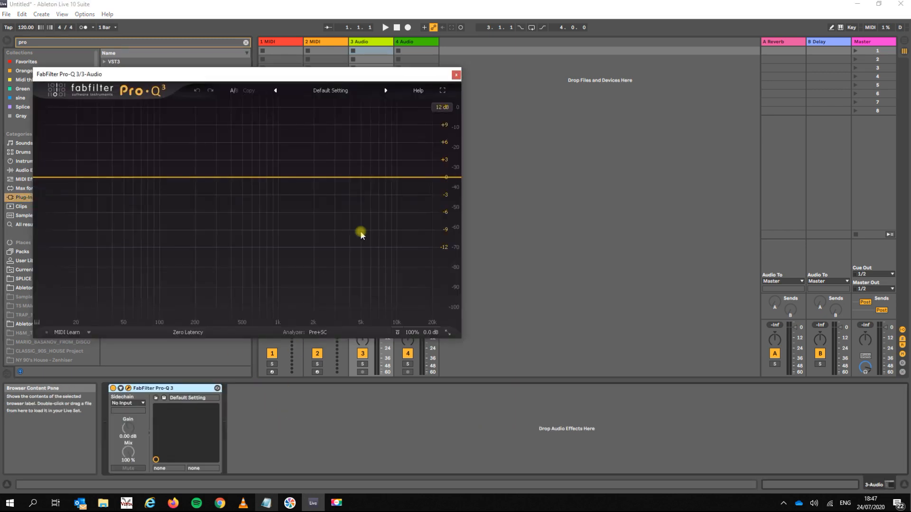
left_click(456, 74)
left_click_drag(144, 162, 126, 447)
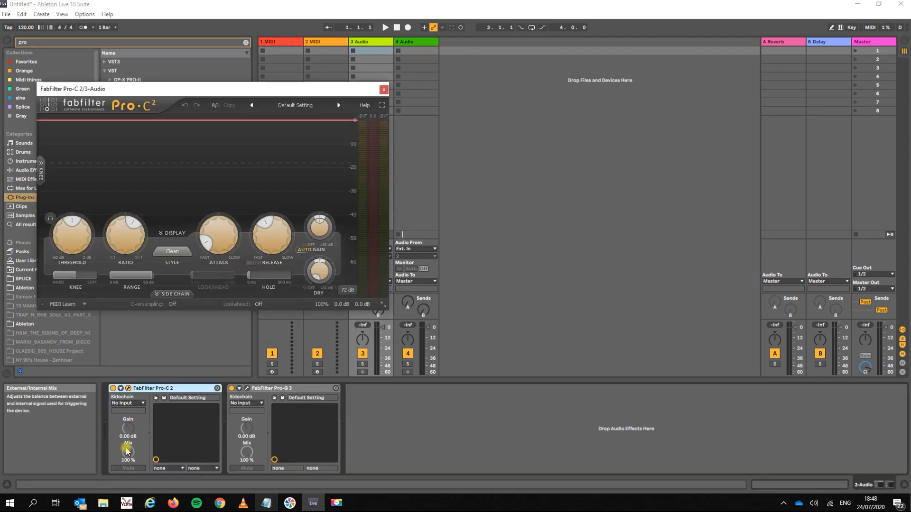
left_click(385, 90)
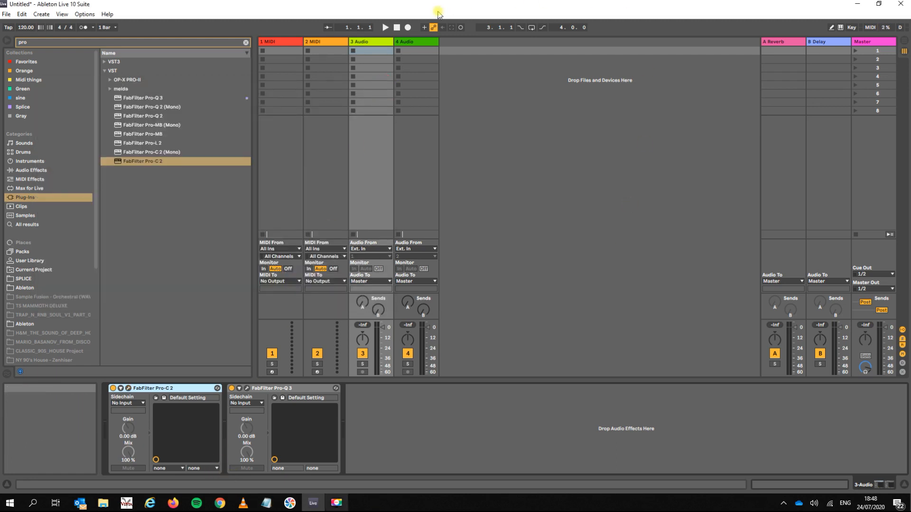
Save 3 Audio as the default audio track and insert a new audio track after it to check its devices.
right_click(359, 42)
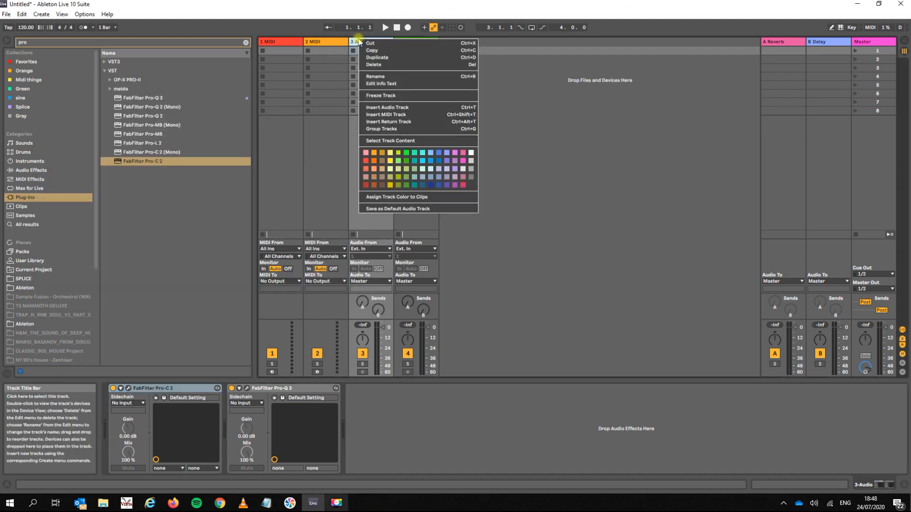
left_click(390, 211)
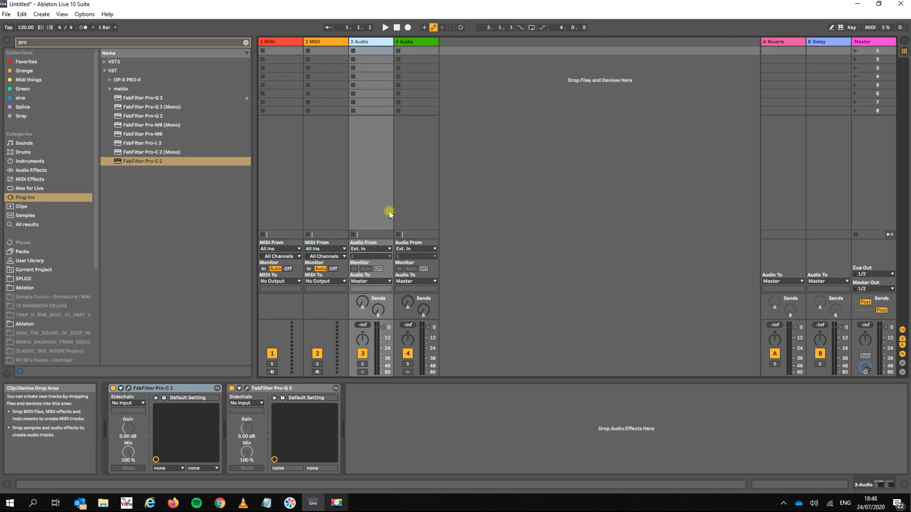
right_click(373, 42)
left_click(435, 113)
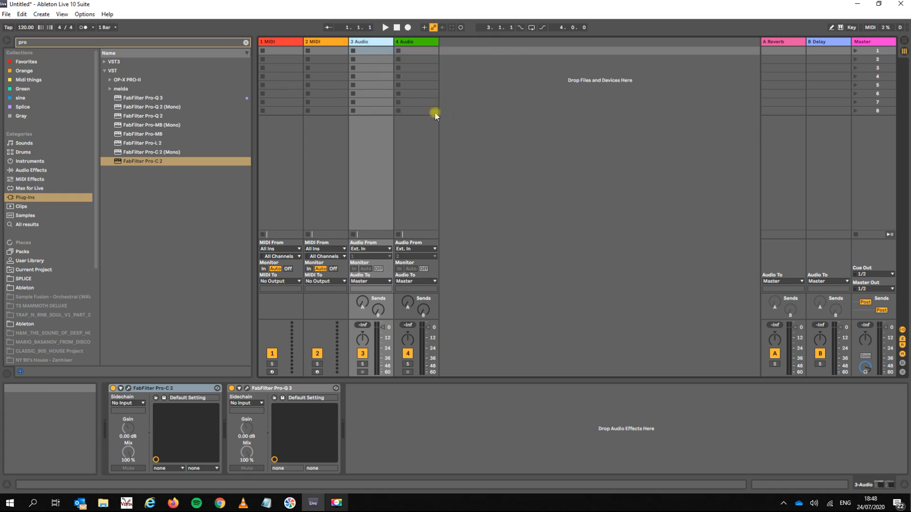
left_click(158, 388)
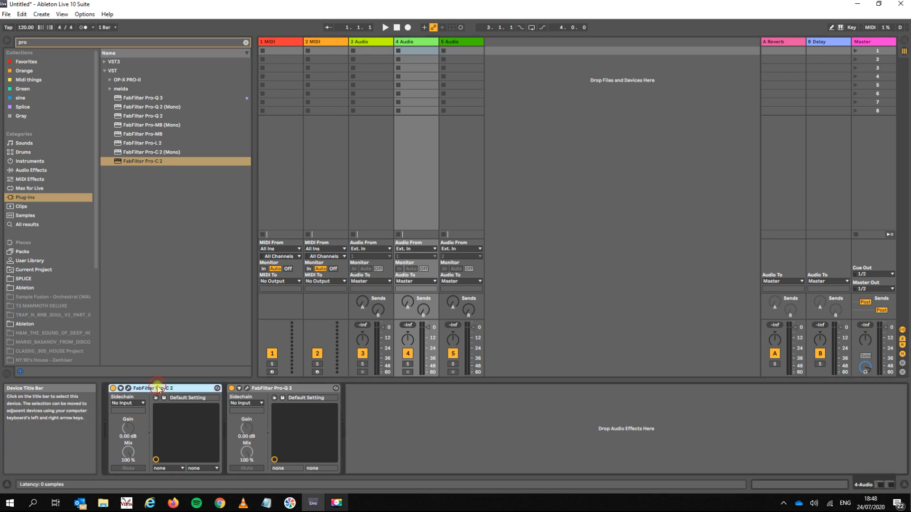
left_click(286, 387)
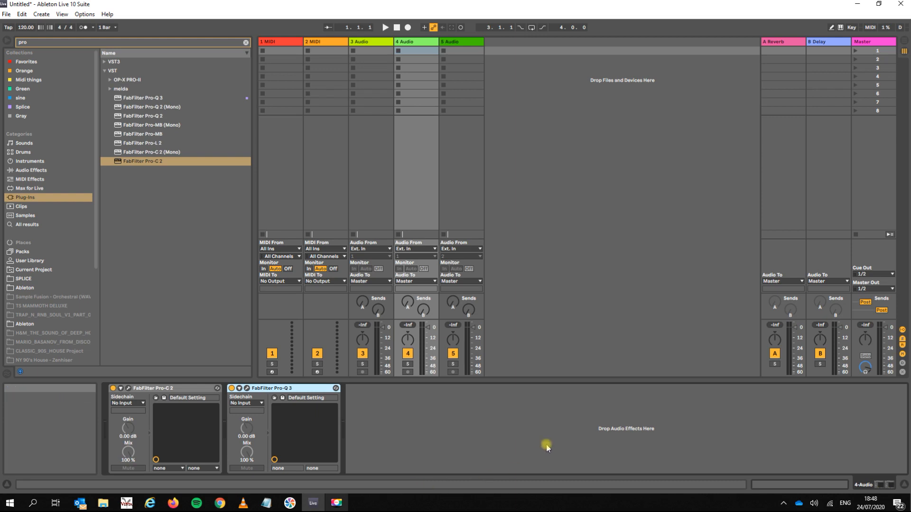
Duplicate the FabFilter Pro-Q 3 device on the 4 Audio track.
left_click(247, 389)
left_click(454, 77)
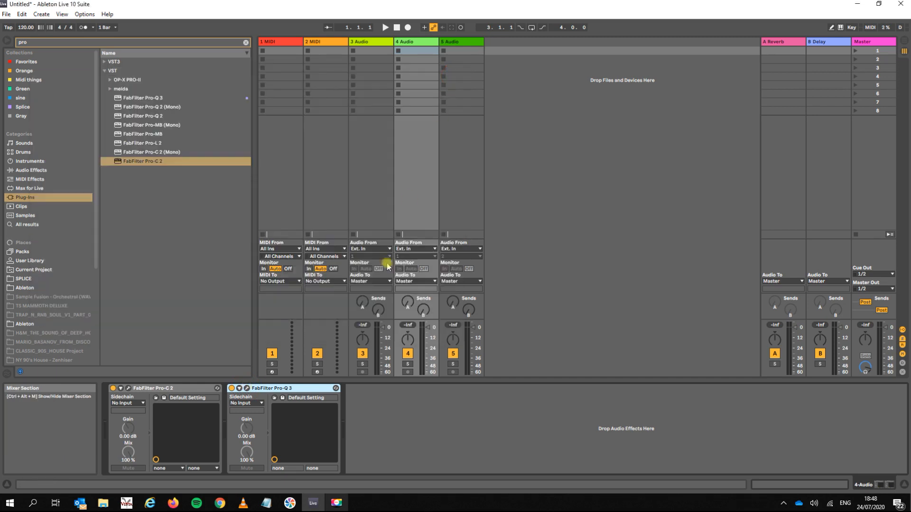
left_click(286, 388)
key("ctrl+d")
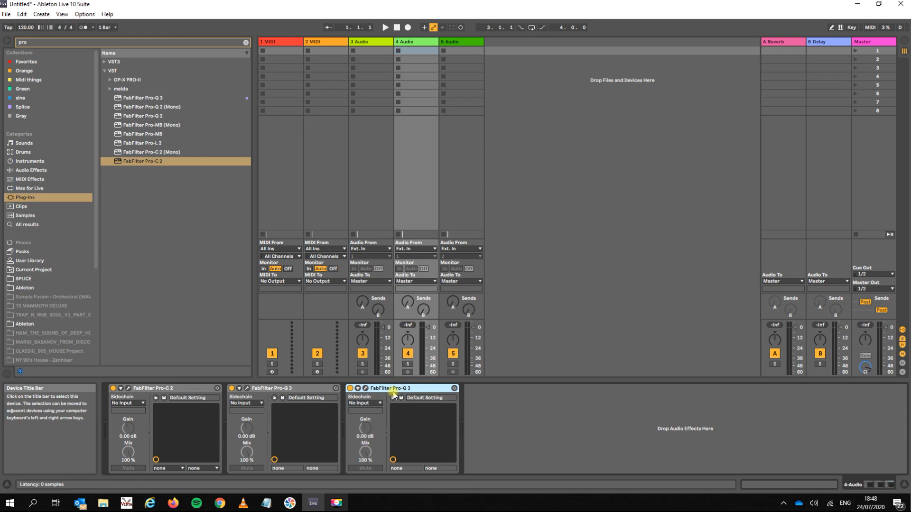
Load the Stereo preset Cut Low Side in the duplicated Pro-Q 3 on 4 Audio and close its window.
left_click(366, 388)
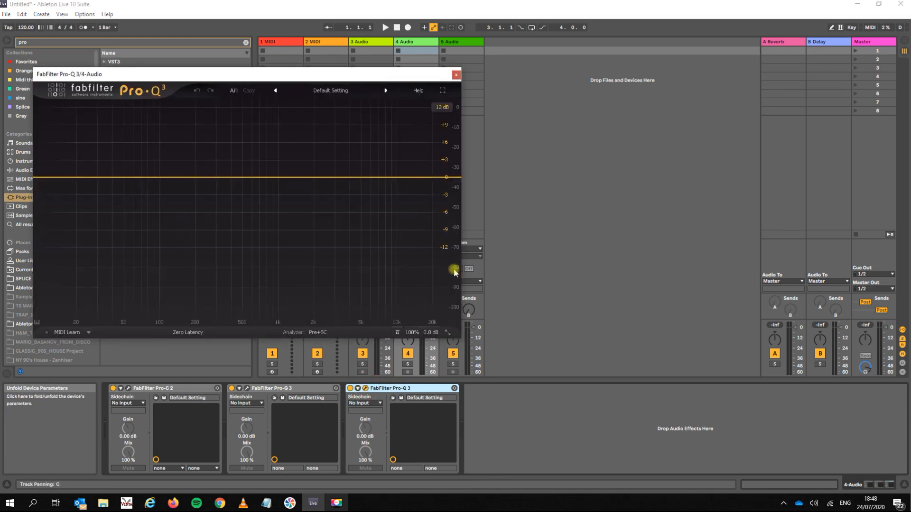
left_click(340, 91)
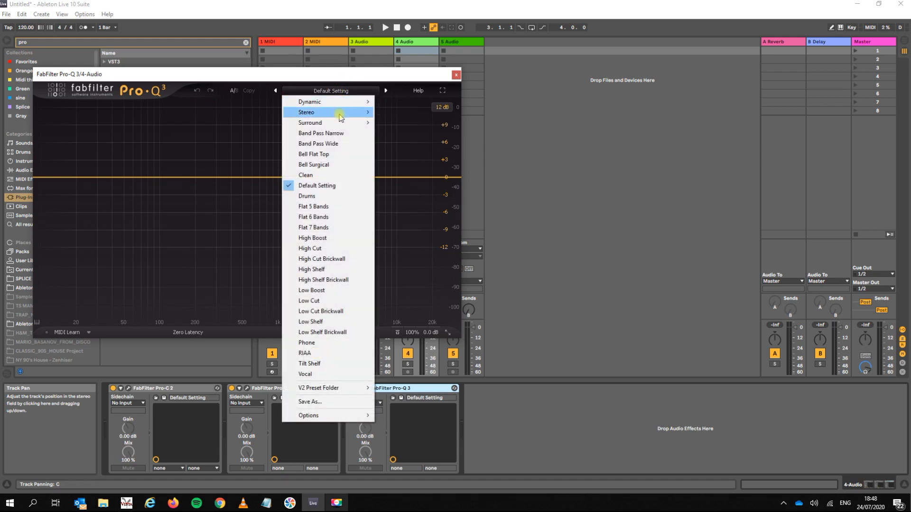
mouse_move(345, 114)
left_click(392, 125)
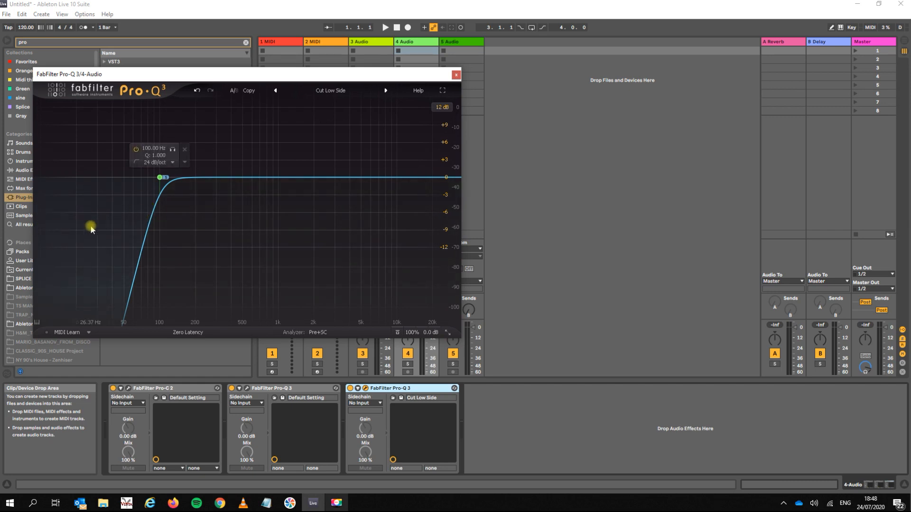
left_click(338, 90)
mouse_move(341, 112)
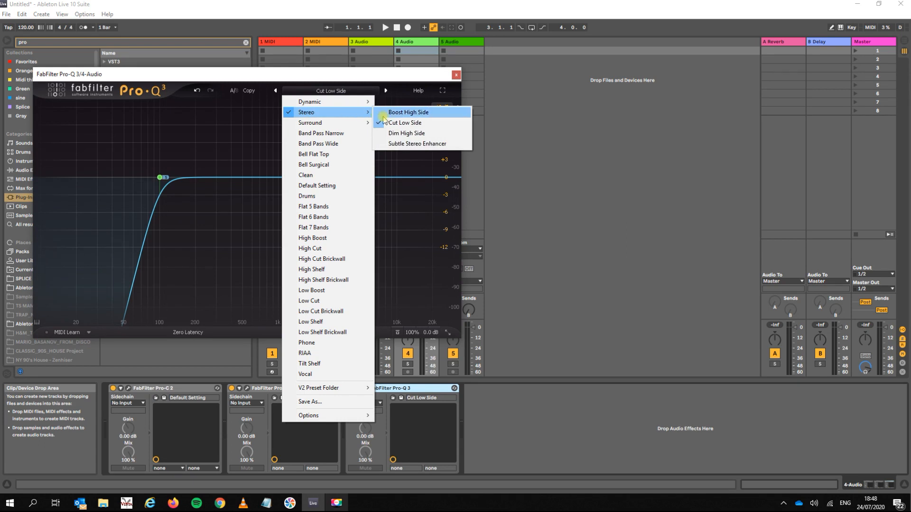
left_click(456, 75)
left_click(458, 75)
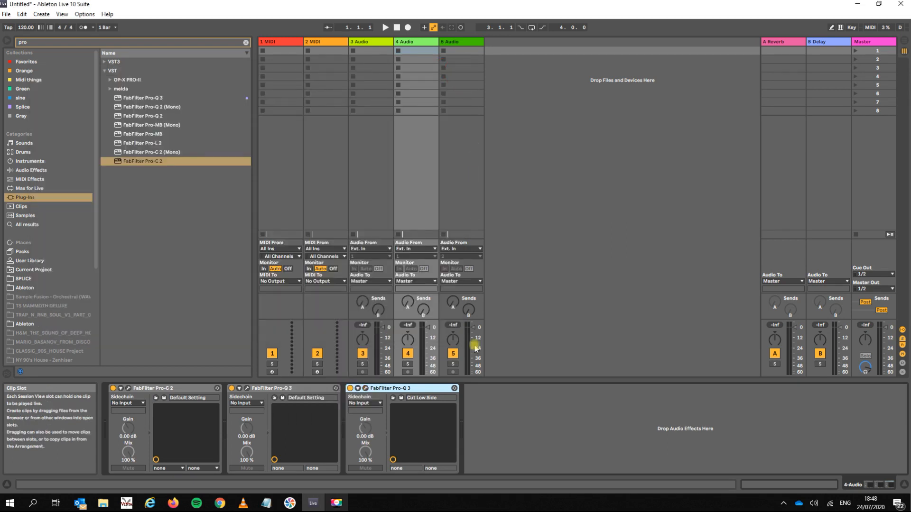
Save 4 Audio as the default audio track, overwriting the existing default.
right_click(413, 42)
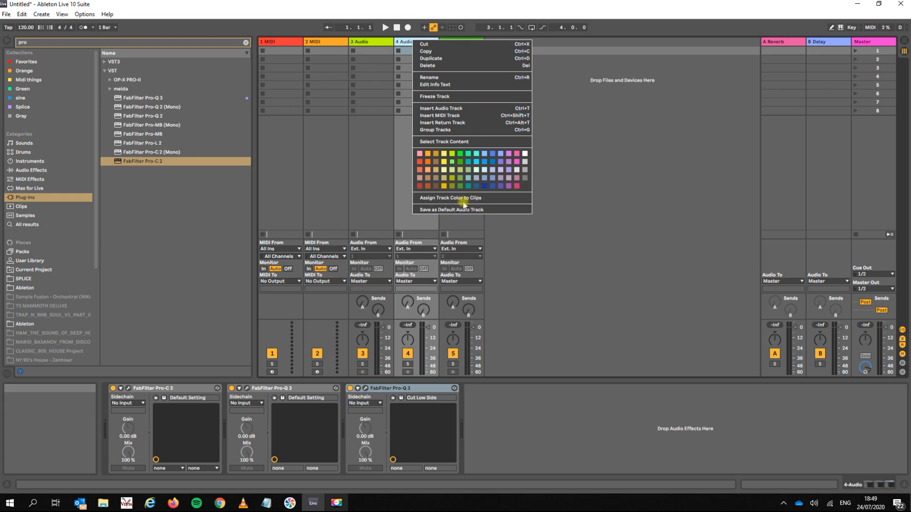
left_click(457, 210)
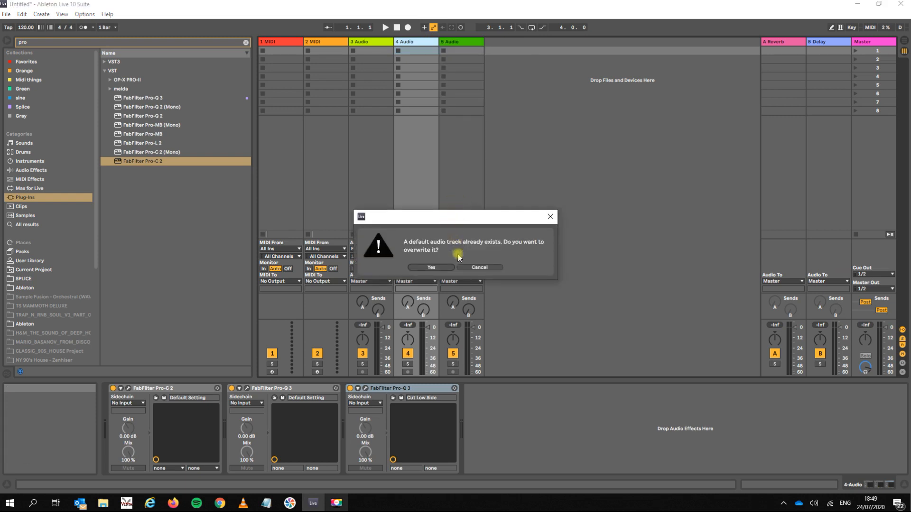
left_click(440, 271)
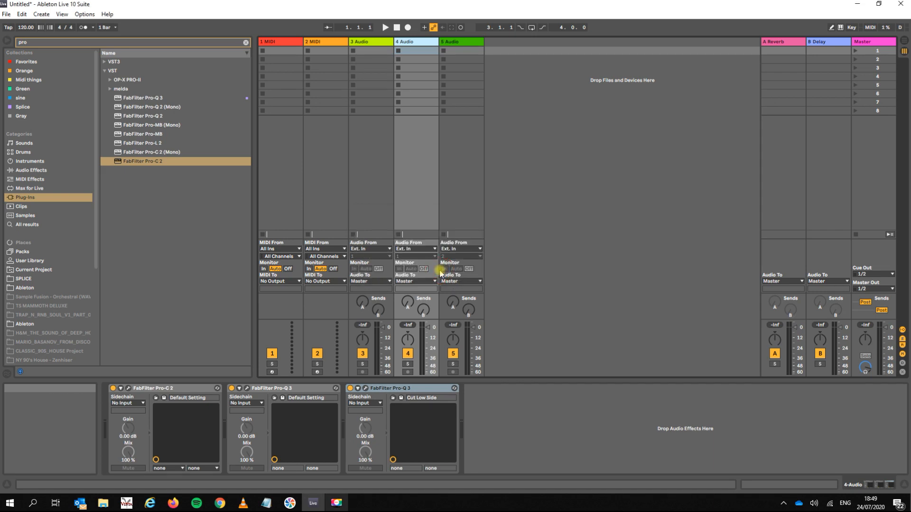
Insert another audio track after 4 Audio and check the preset of its last Pro-Q 3.
right_click(424, 46)
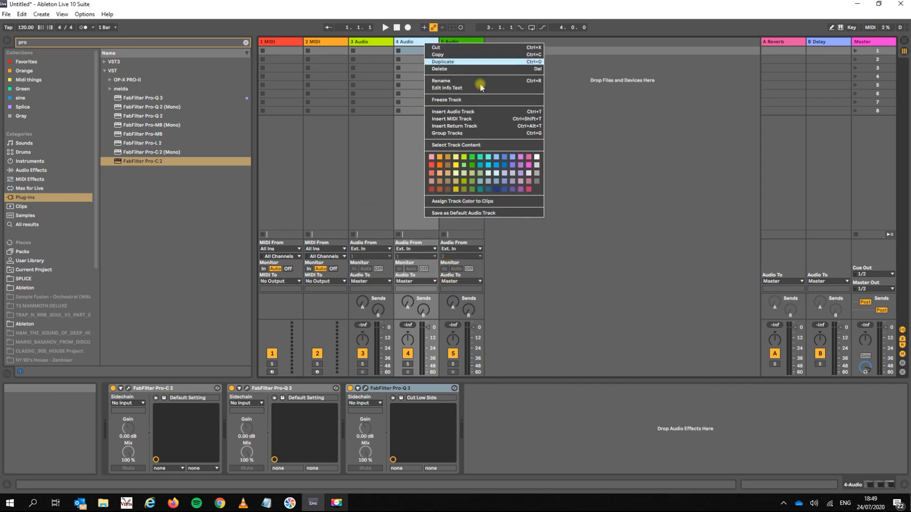
left_click(475, 112)
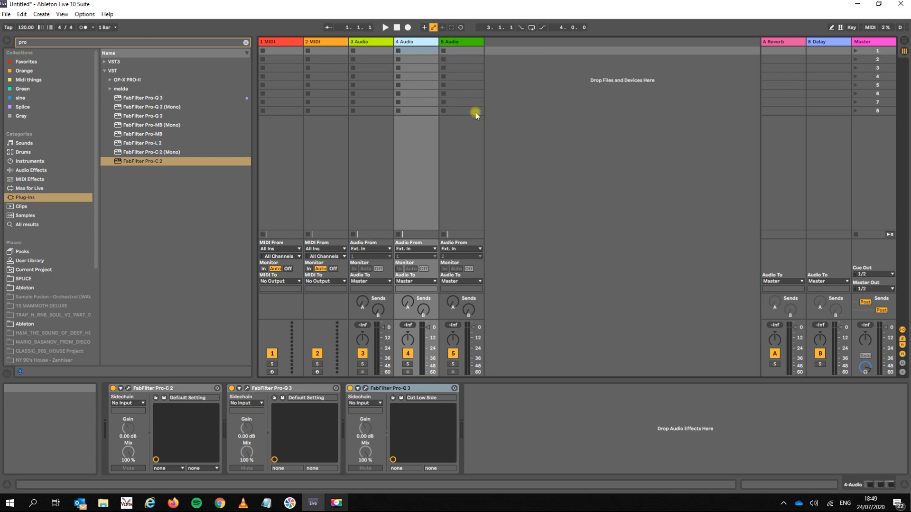
left_click(447, 45)
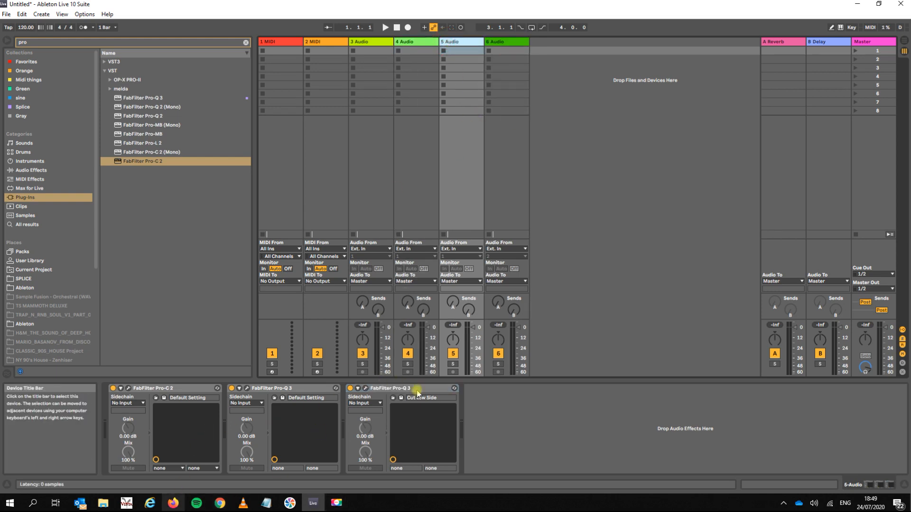
left_click(366, 389)
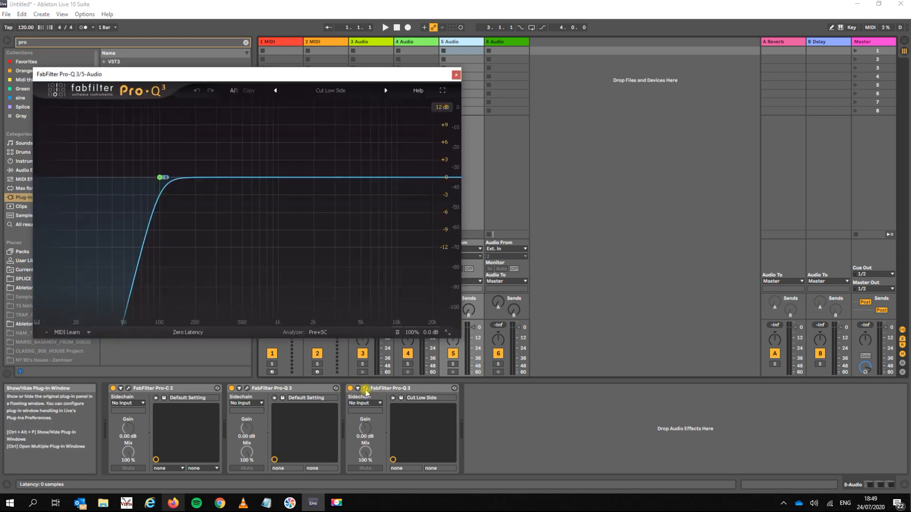
left_click(456, 74)
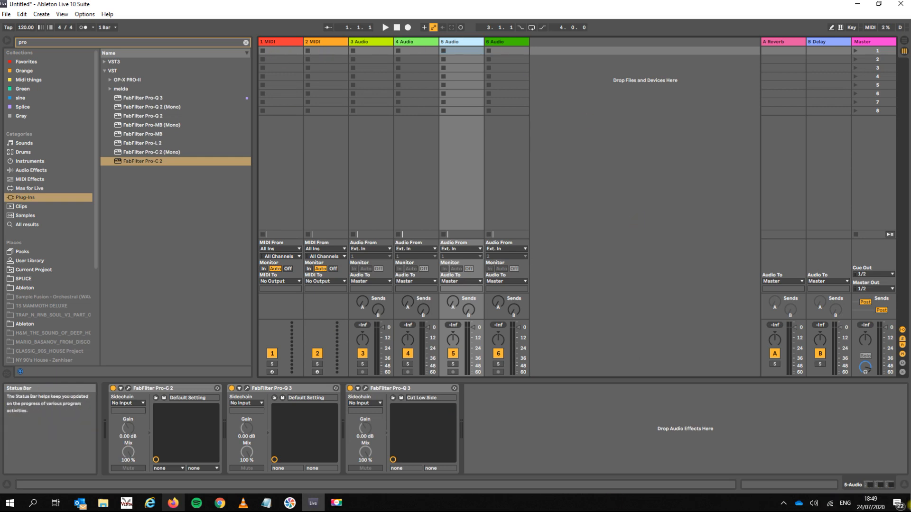
Delete tracks 2 MIDI through 4 Audio and the last audio track, leaving one MIDI and one audio track.
left_click(322, 43)
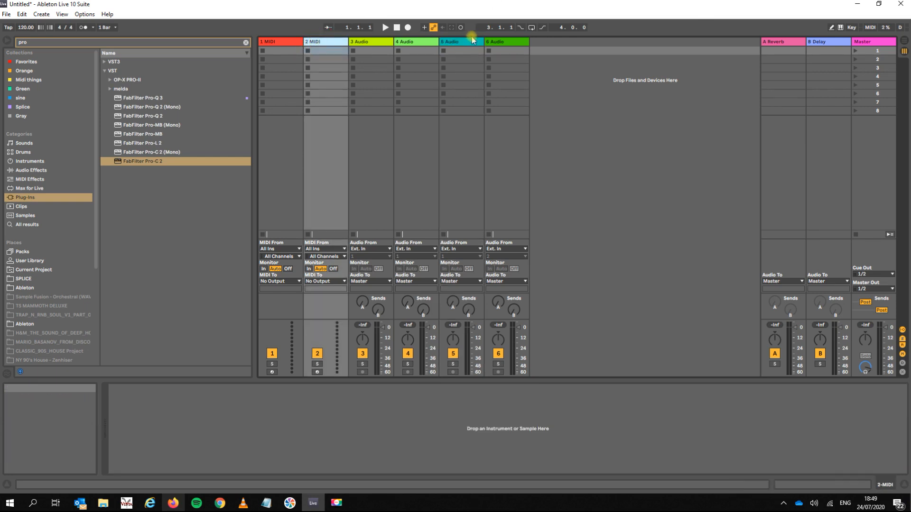
left_click(438, 67, "shift")
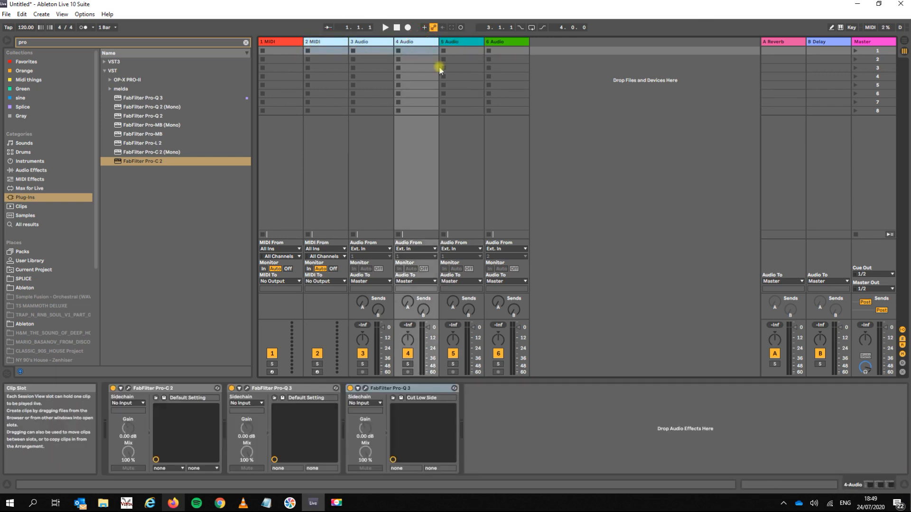
key("Delete")
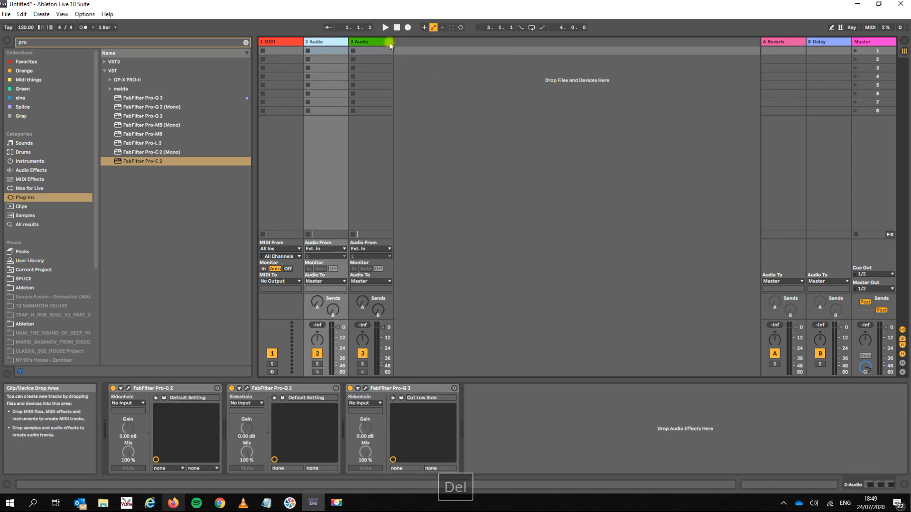
left_click(379, 46)
key("Delete")
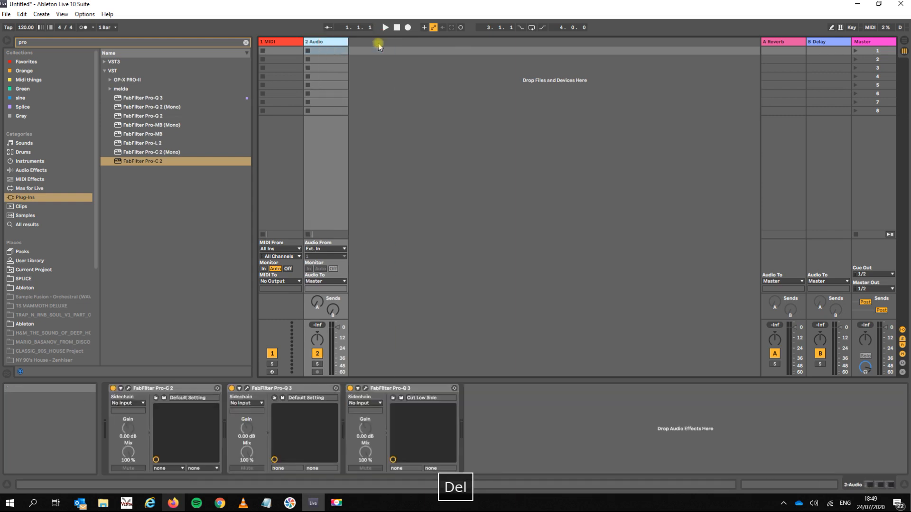
Copy the FabFilter Pro-C 2 and both Pro-Q 3 devices from 2 Audio onto the 1 MIDI track.
left_click(277, 41)
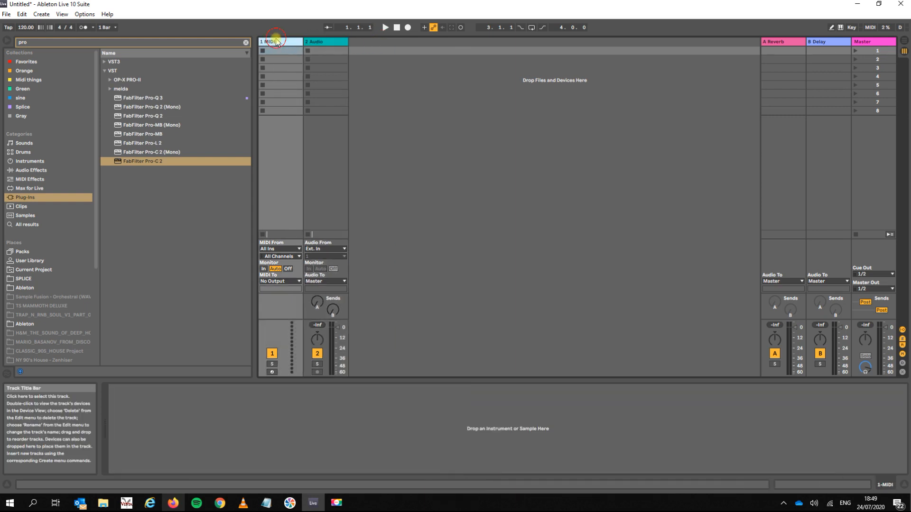
left_click(323, 42)
left_click(178, 388)
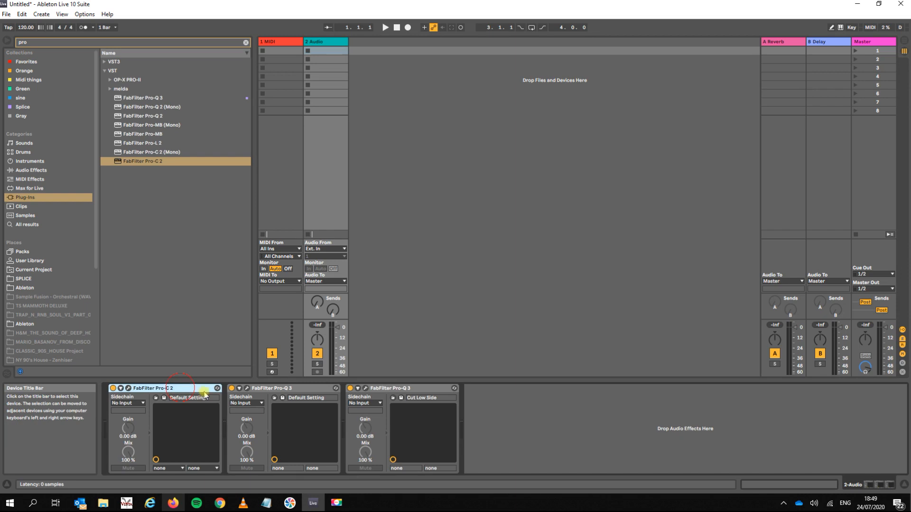
left_click(407, 390, "shift")
key("ctrl+c")
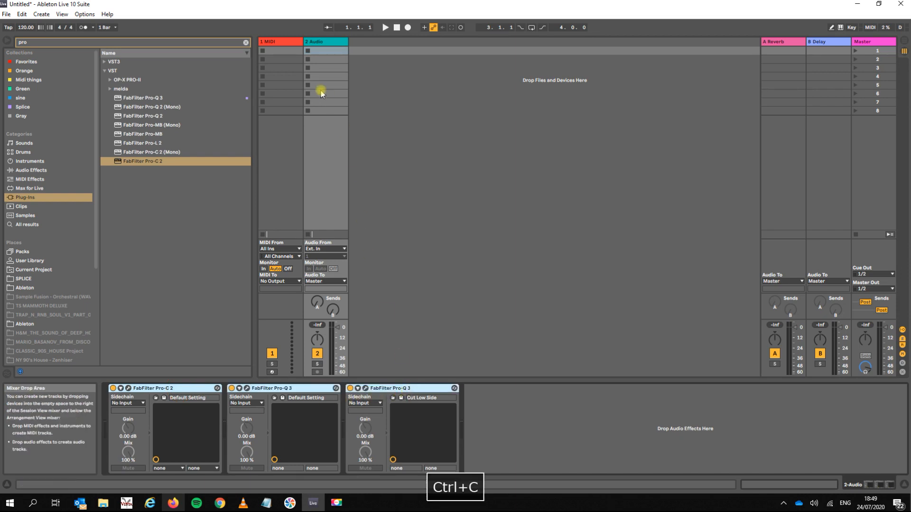
left_click(276, 43)
left_click(331, 409)
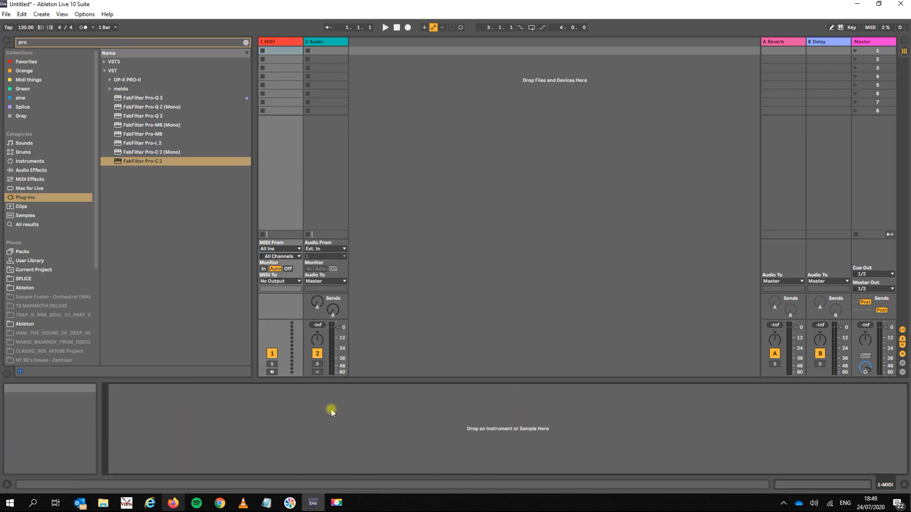
key("ctrl+v")
left_click(278, 41)
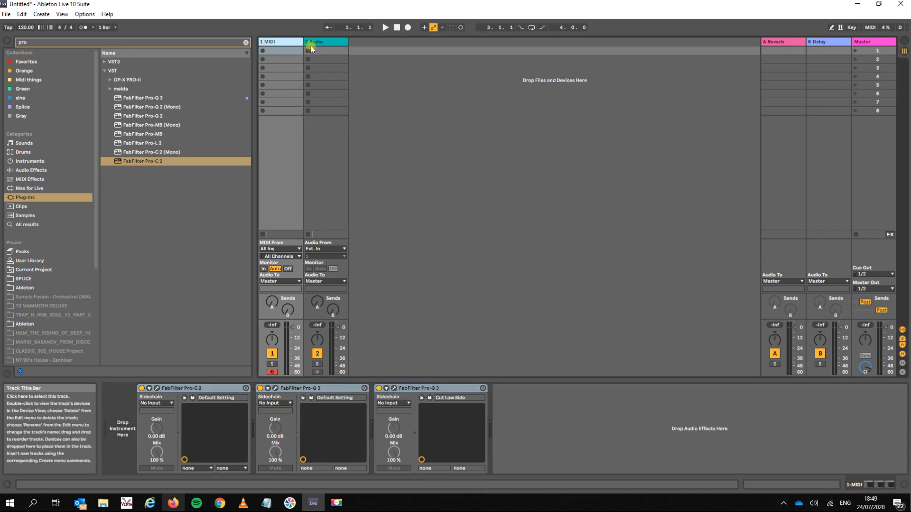
left_click(315, 45)
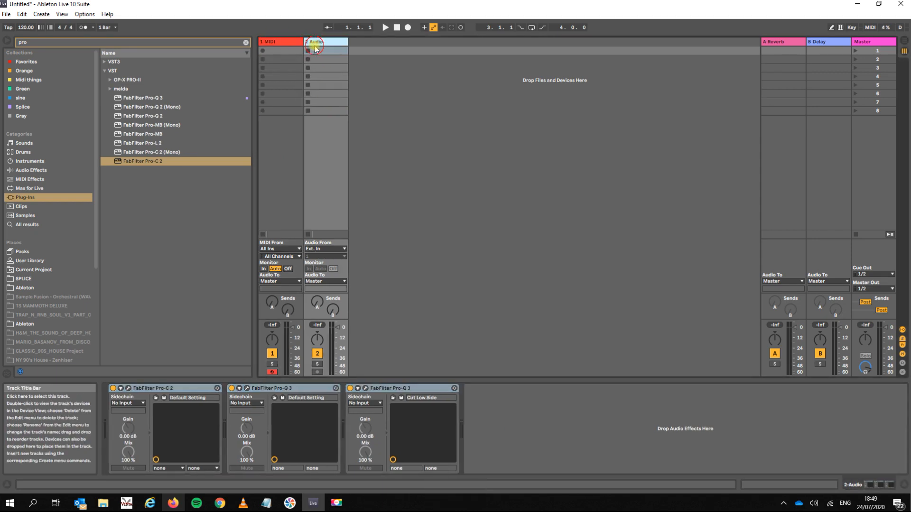
Set the record quantization to Sixteenth-Note Quantization.
left_click(84, 14)
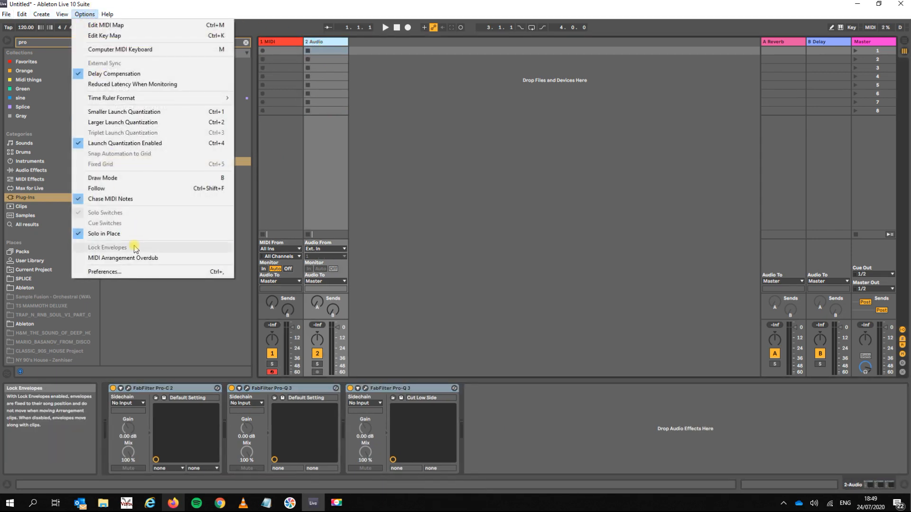
left_click(362, 70)
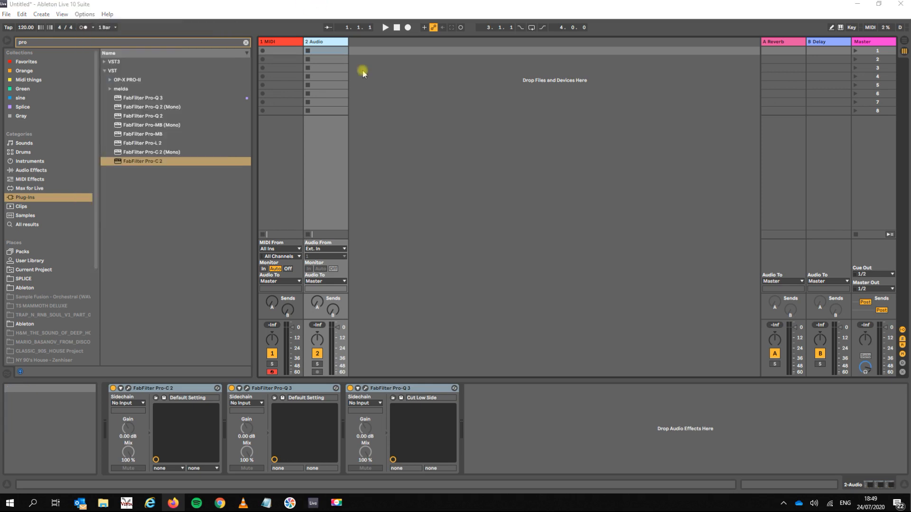
left_click(22, 15)
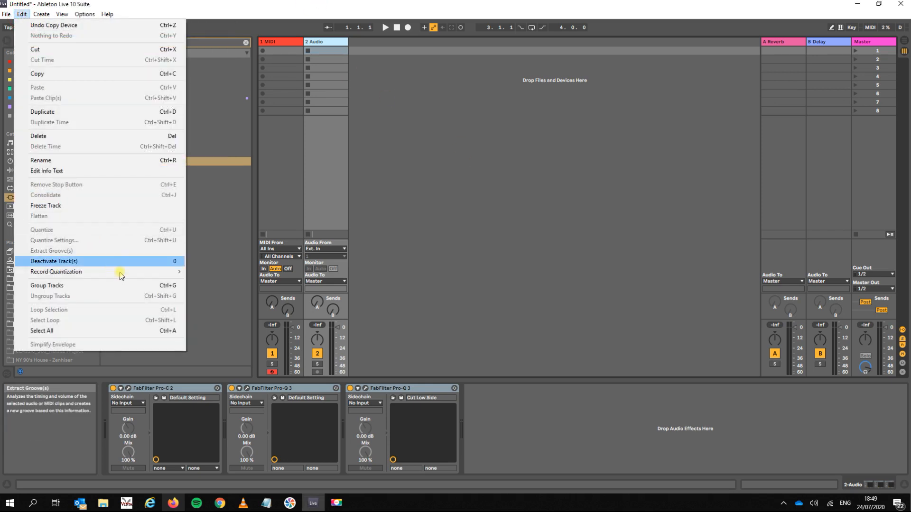
mouse_move(126, 278)
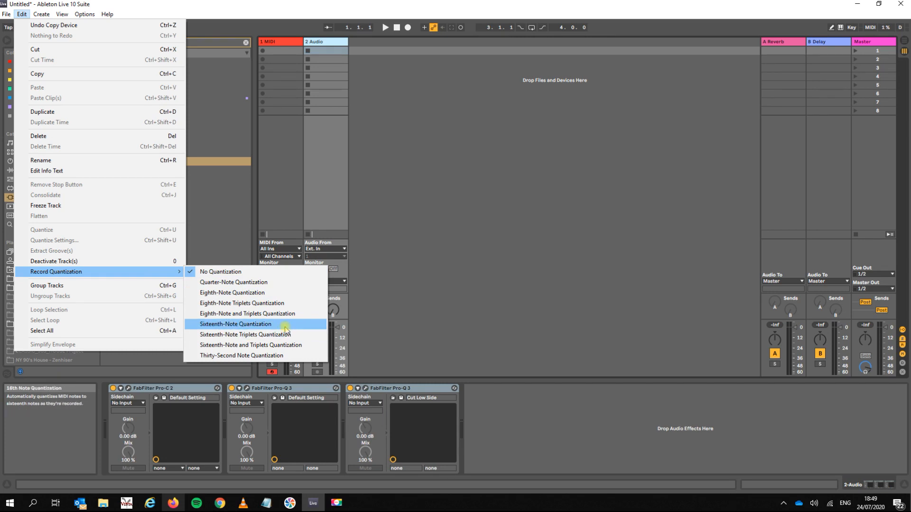
left_click(285, 327)
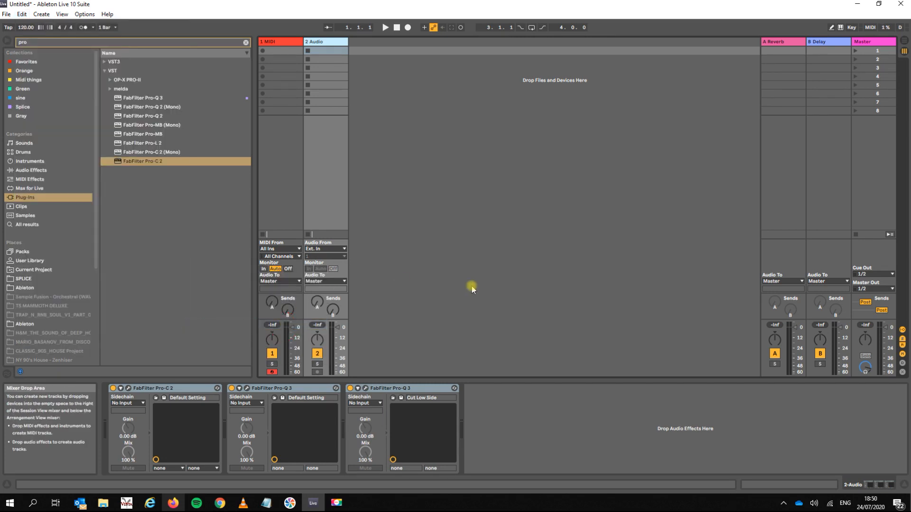
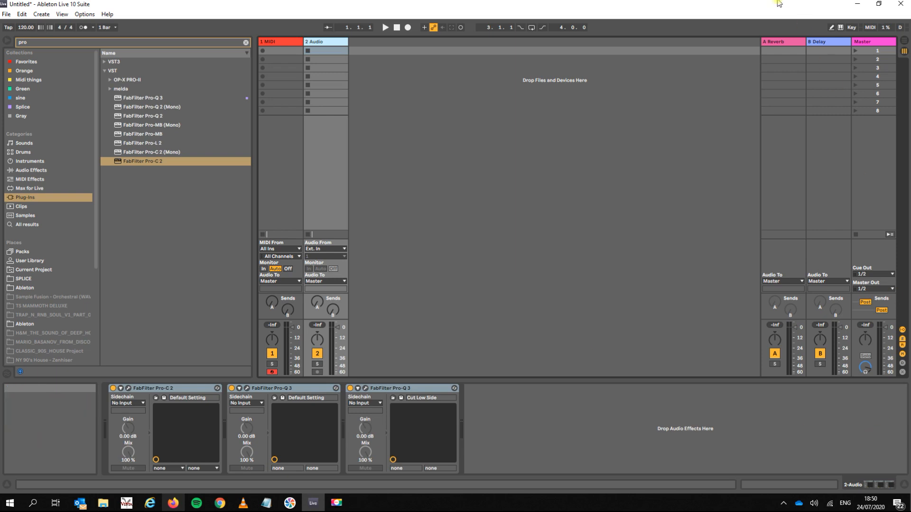
Find ValhallaVintageVerb_x64 among the plug-ins, replace the Reverb on return track A with it, and close its window.
left_click(768, 42)
left_click(137, 44)
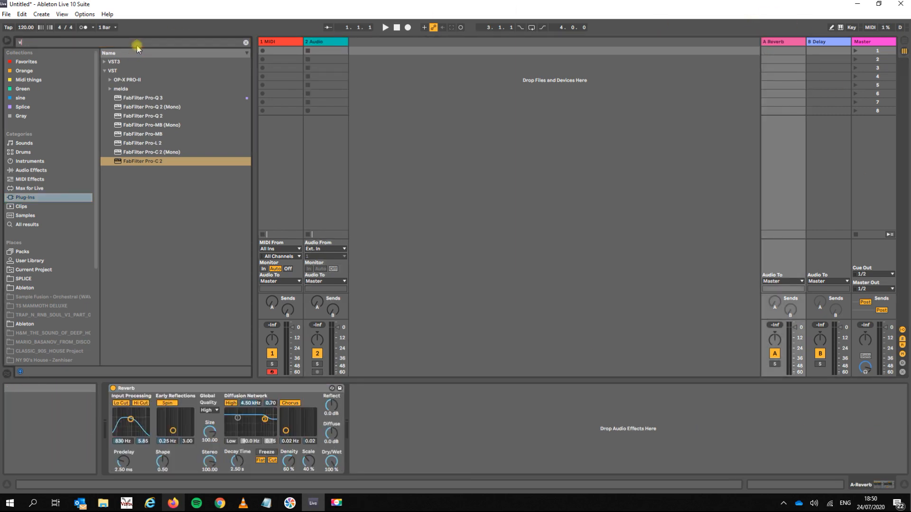
type("val")
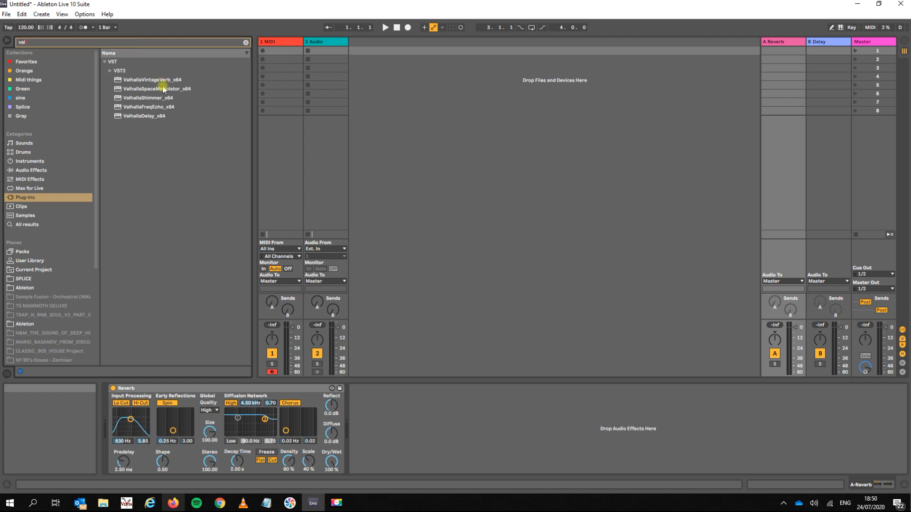
left_click_drag(151, 80, 410, 472)
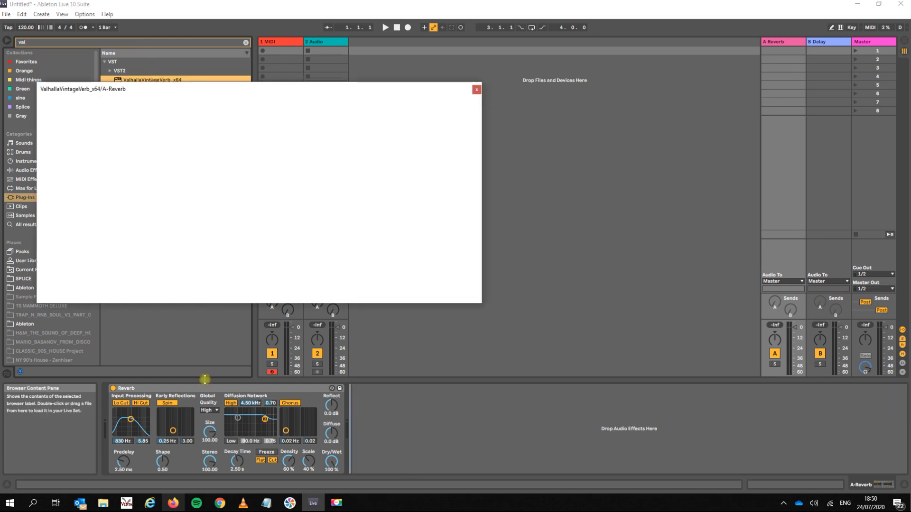
key("Delete")
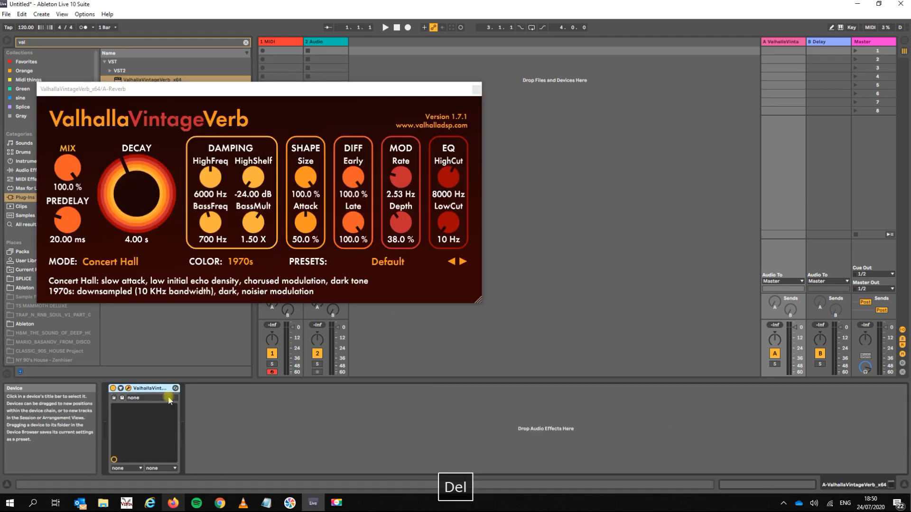
left_click(477, 90)
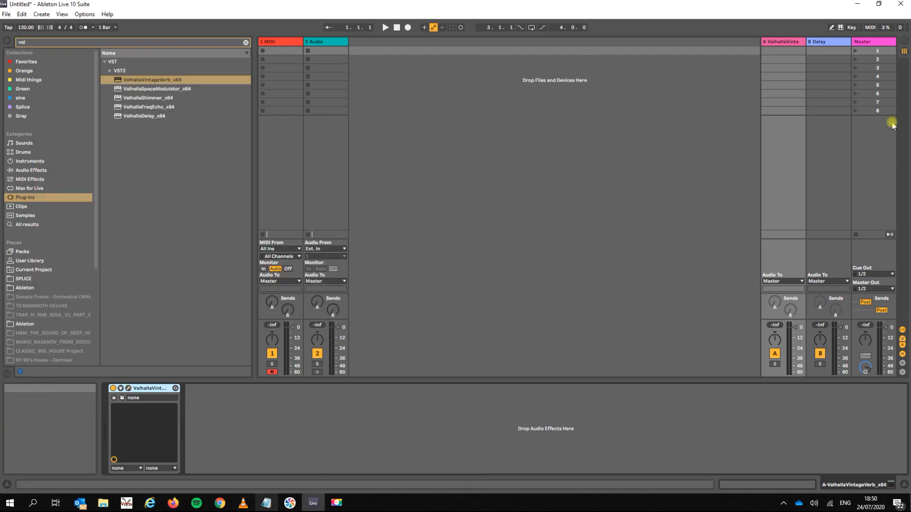
Remove the Delay from return track B, load the Soundtoys EchoBoyJr plug-in there instead, and close its window.
left_click(836, 42)
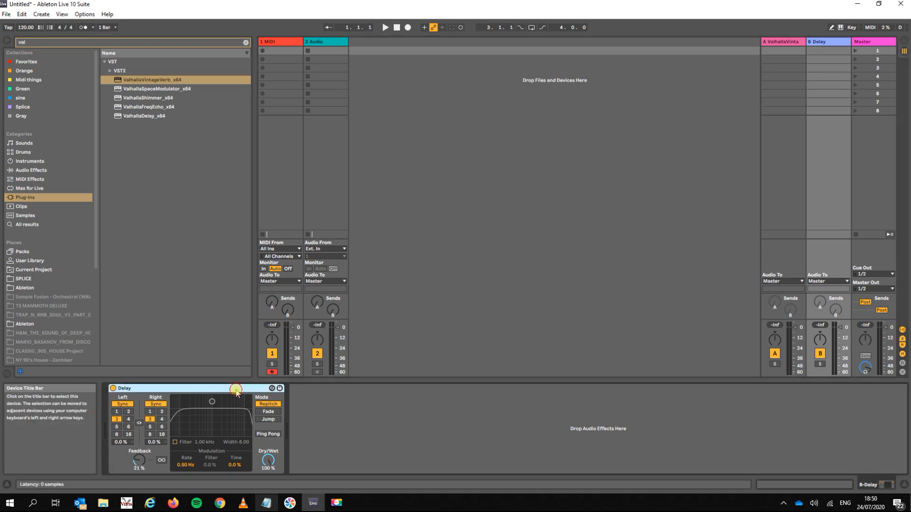
key("Delete")
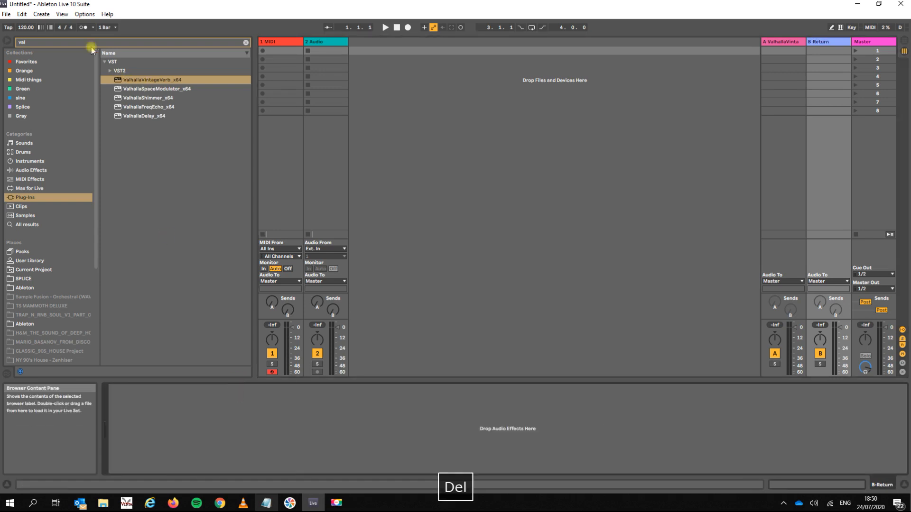
double_click(78, 46)
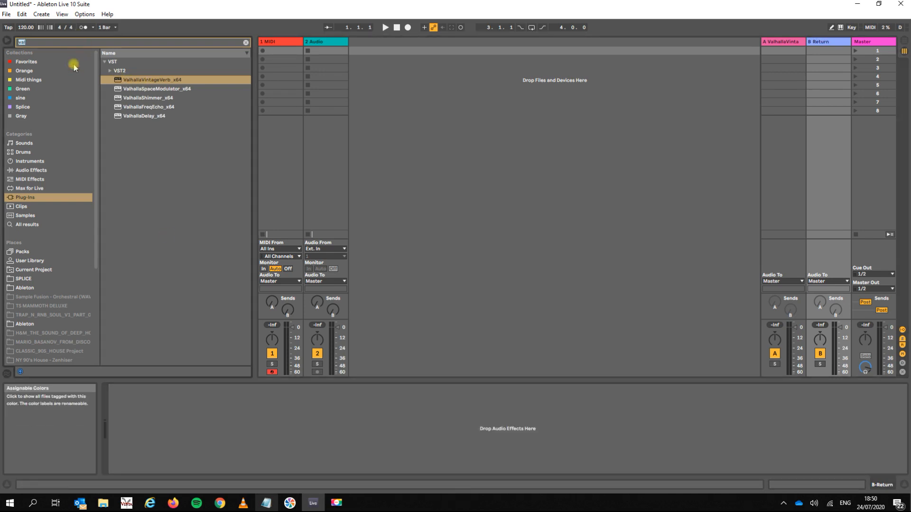
type("echo")
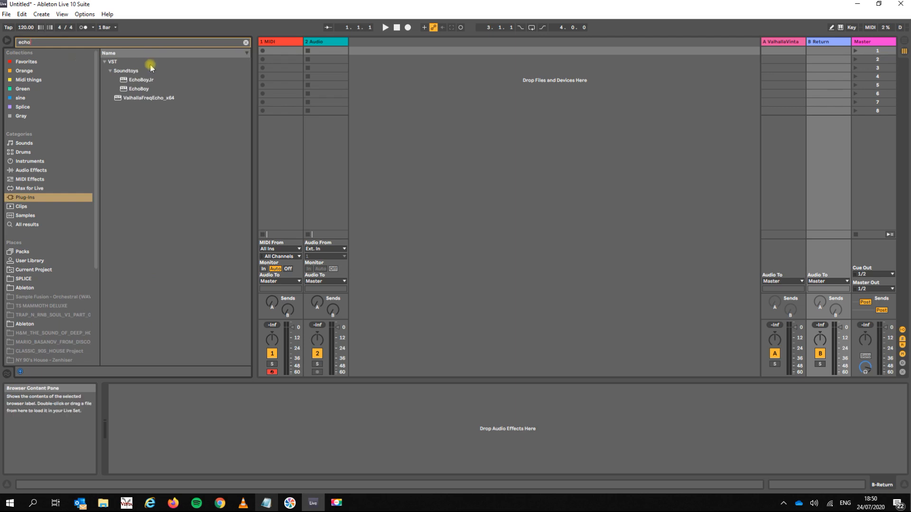
left_click_drag(144, 81, 259, 423)
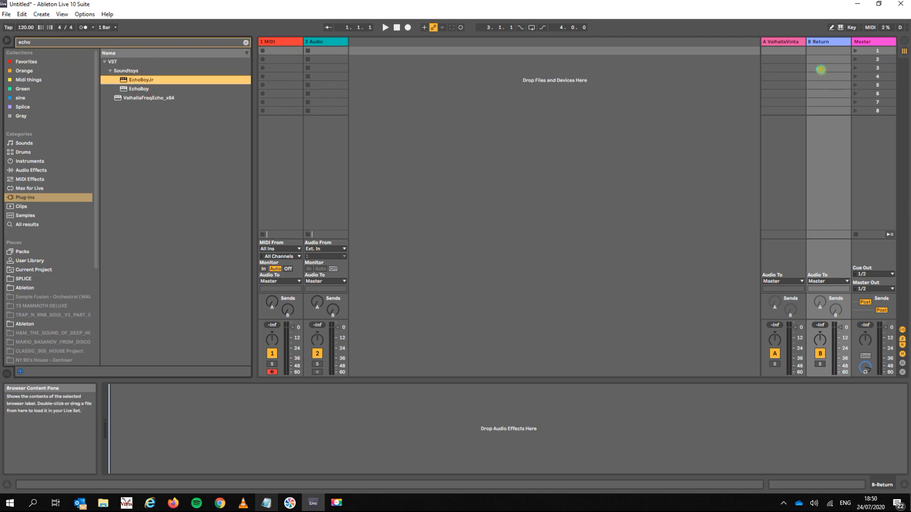
left_click_drag(824, 67, 830, 46)
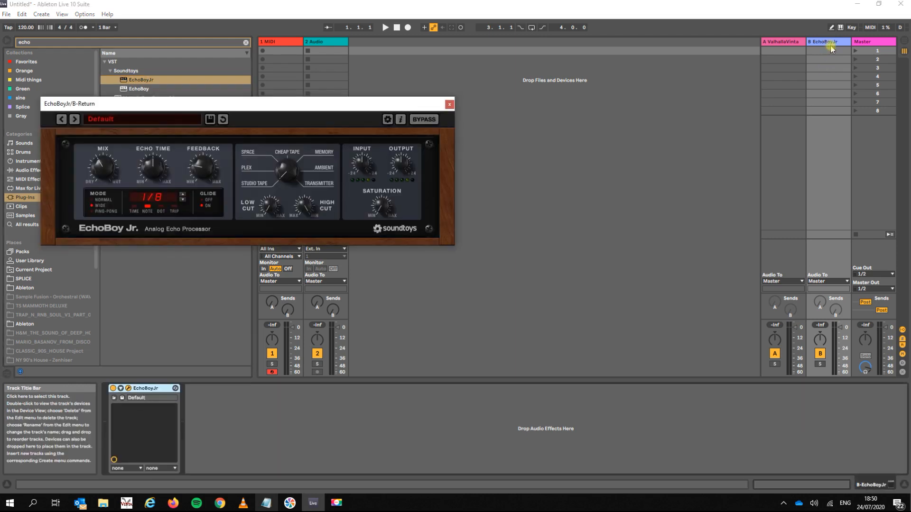
left_click(449, 105)
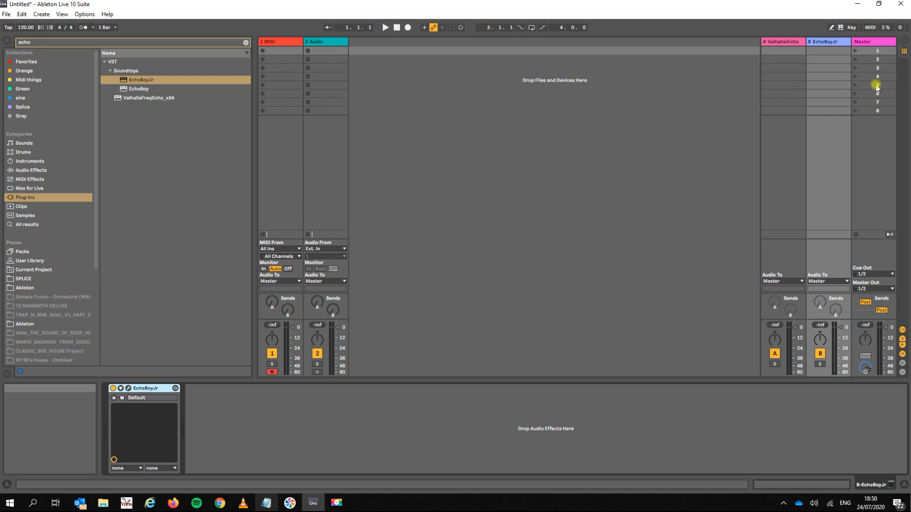
Check the devices on return tracks A and B, 1 MIDI and 2 Audio.
left_click(789, 44)
left_click(823, 45)
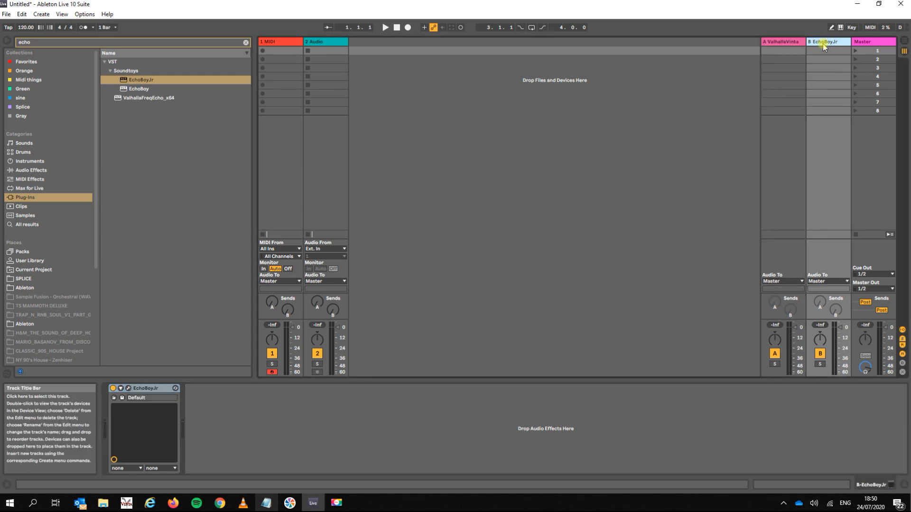
left_click(792, 43)
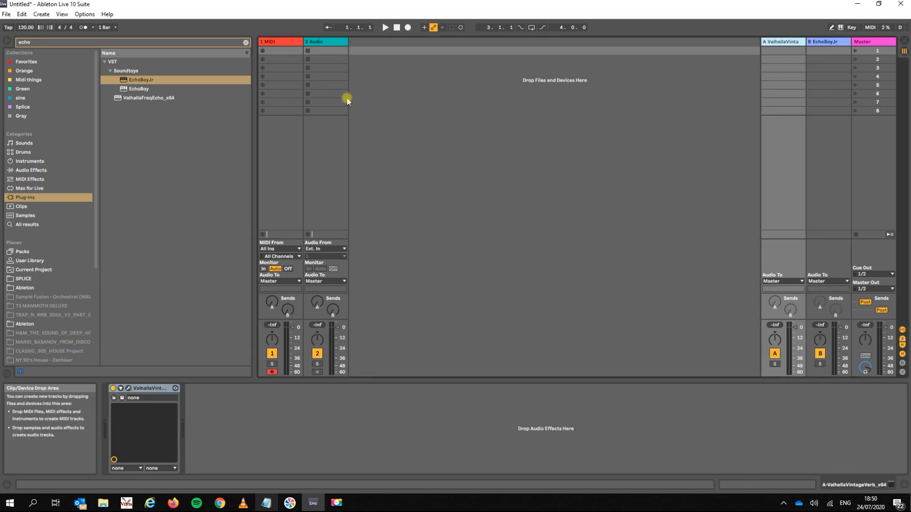
left_click(284, 51)
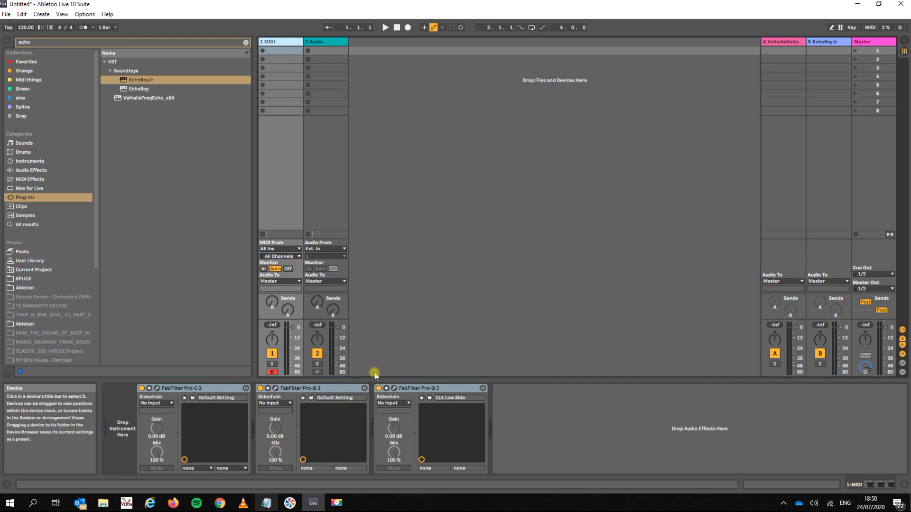
left_click(319, 190)
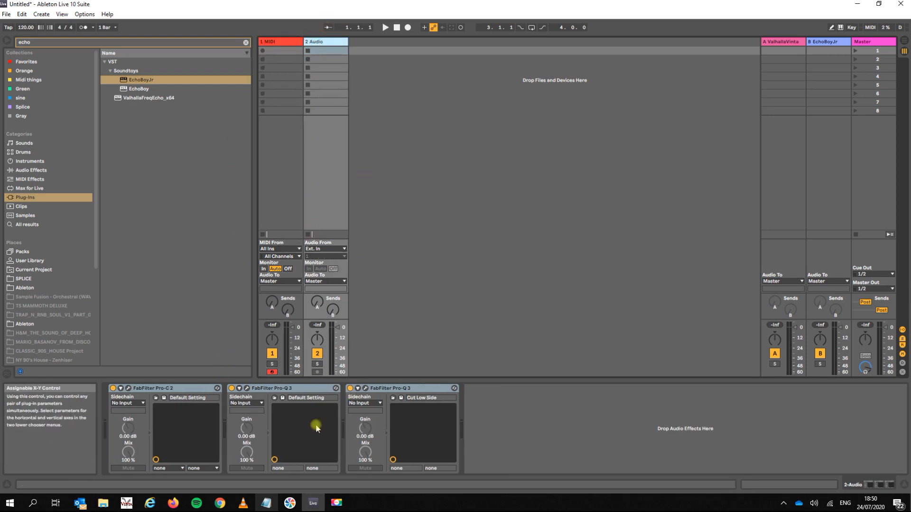
Save the current set as the default Live Set in the File Folder preferences and close the preferences.
left_click(85, 14)
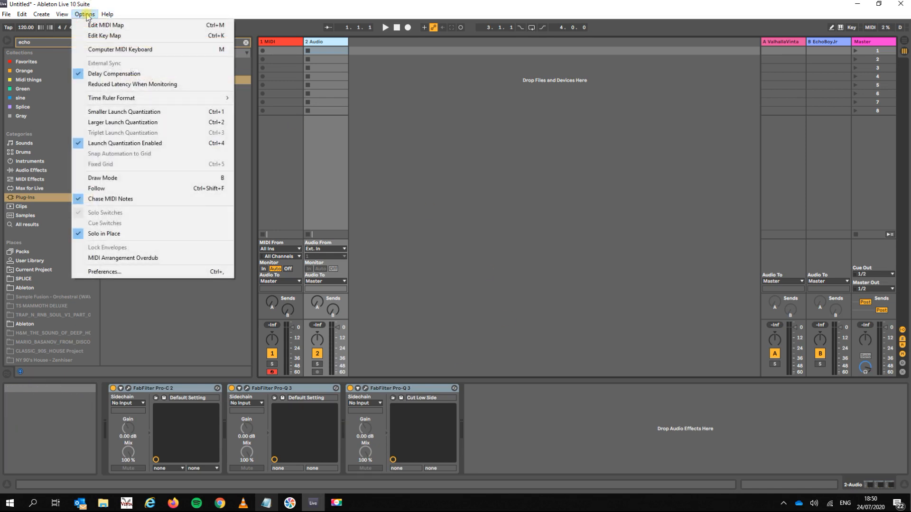
left_click(194, 272)
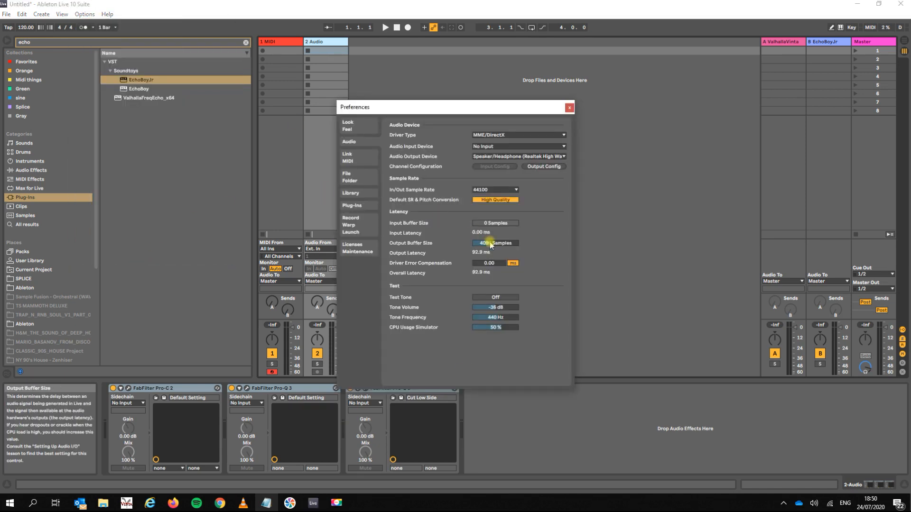
left_click(349, 177)
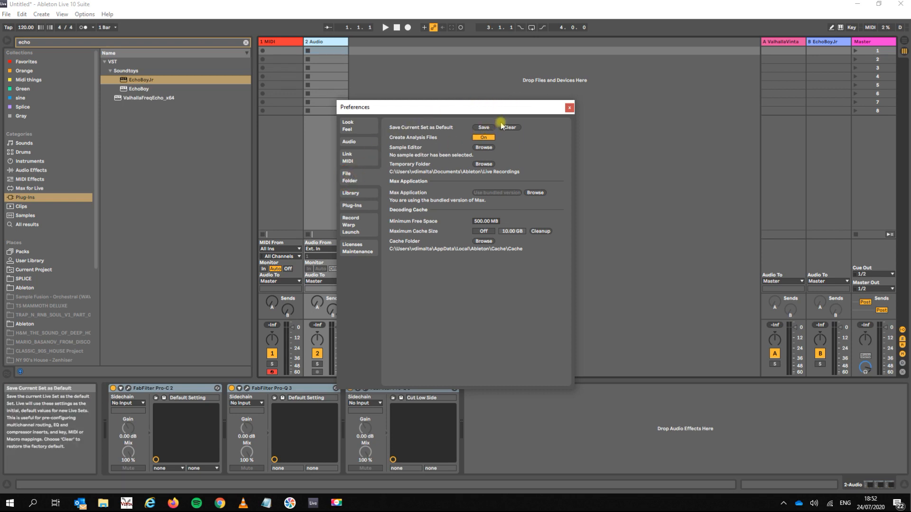
left_click(483, 129)
left_click(570, 109)
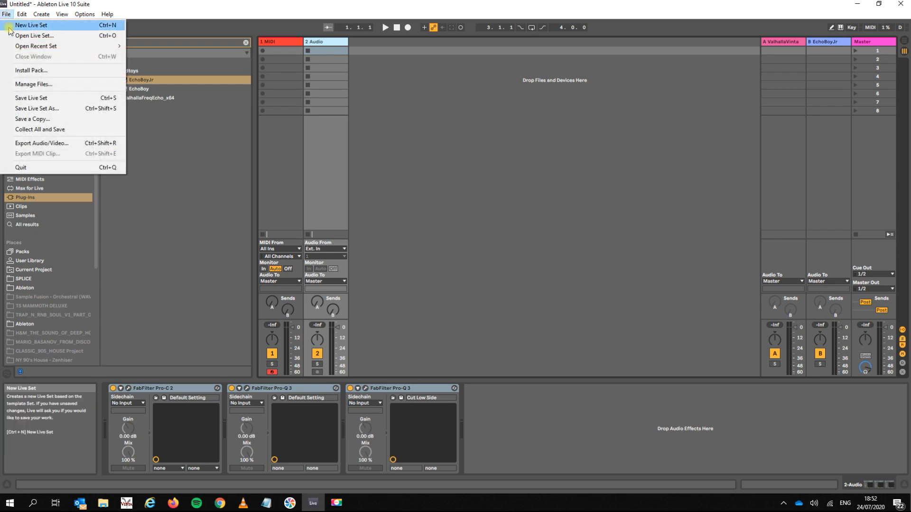
Create a new Live Set and check the FabFilter devices on 2 Audio.
left_click(9, 26)
left_click(454, 267)
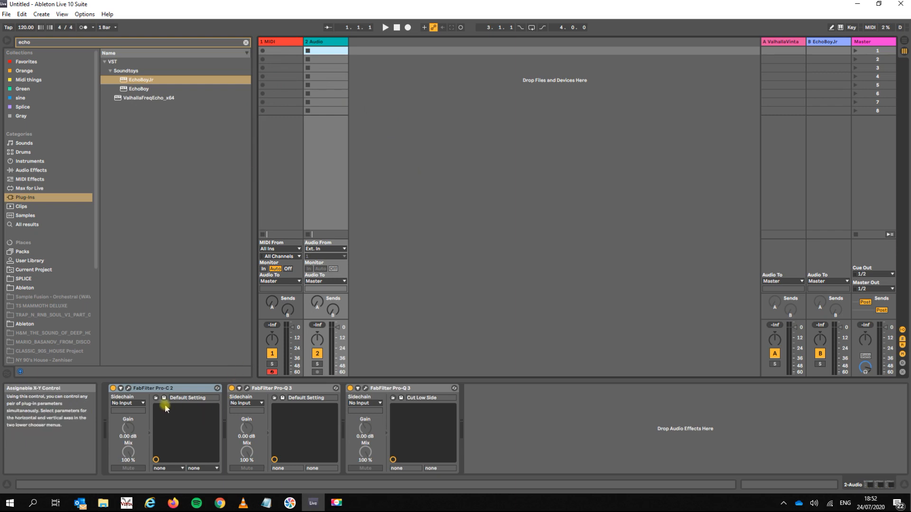
left_click(164, 388)
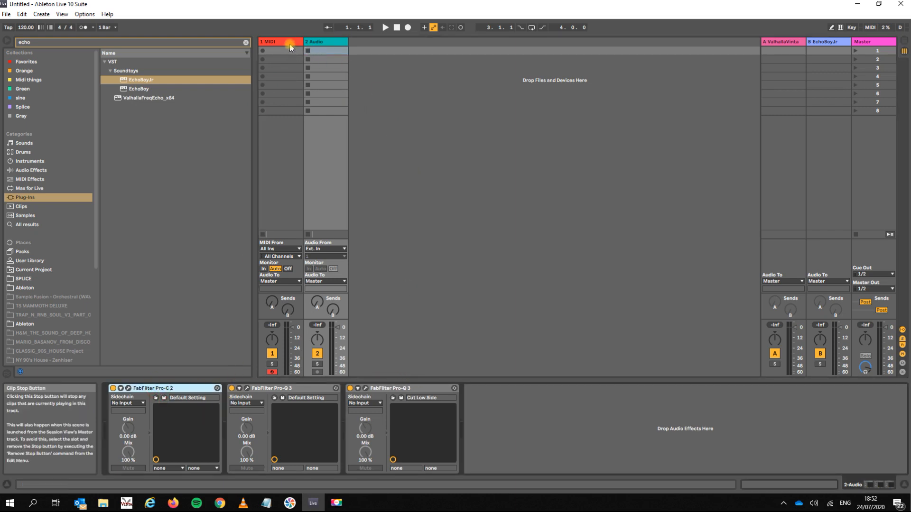
left_click(320, 44)
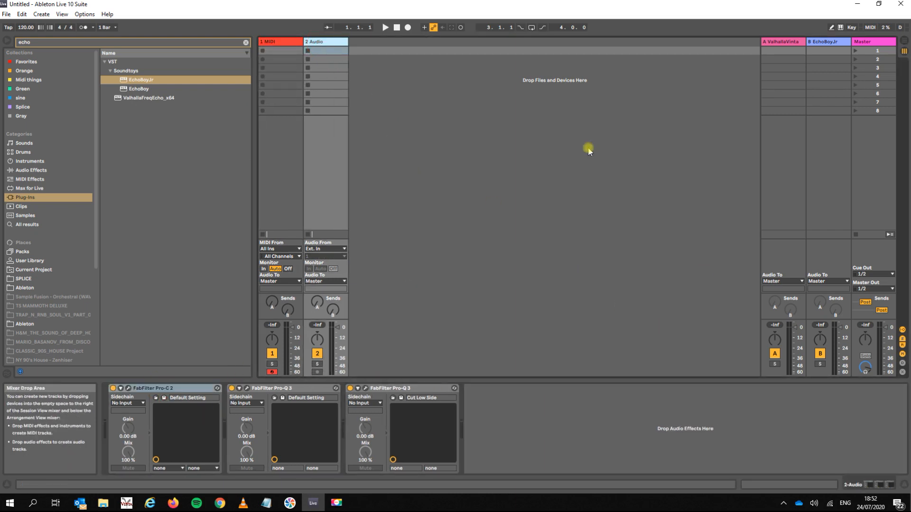
Insert an audio track after 2 Audio and a MIDI track after 1 MIDI.
right_click(325, 42)
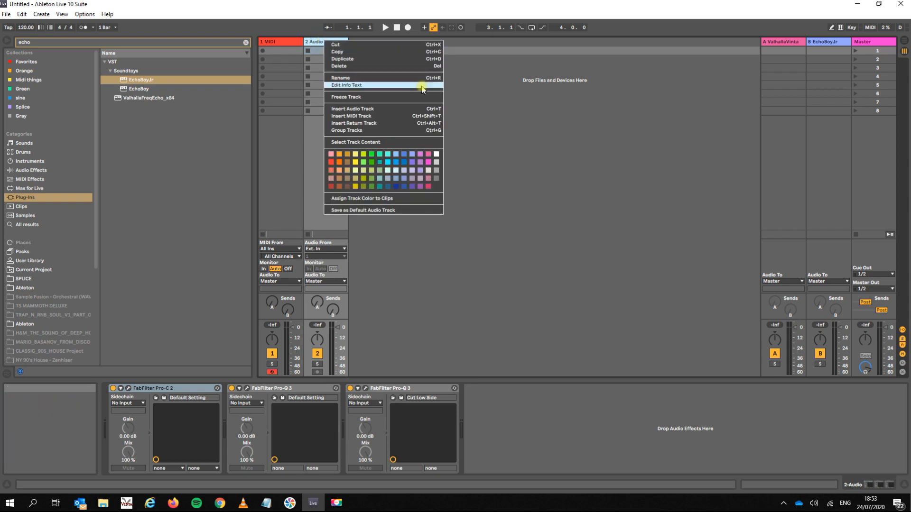
left_click(396, 114)
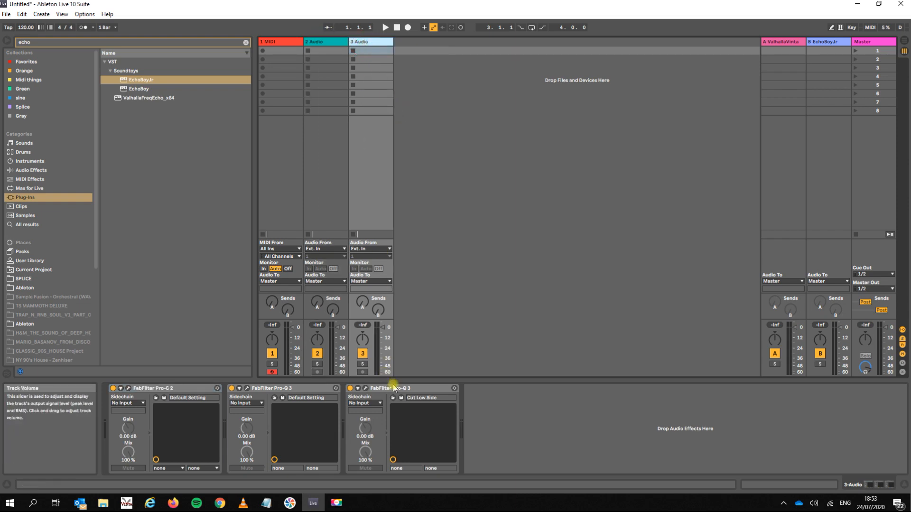
right_click(272, 41)
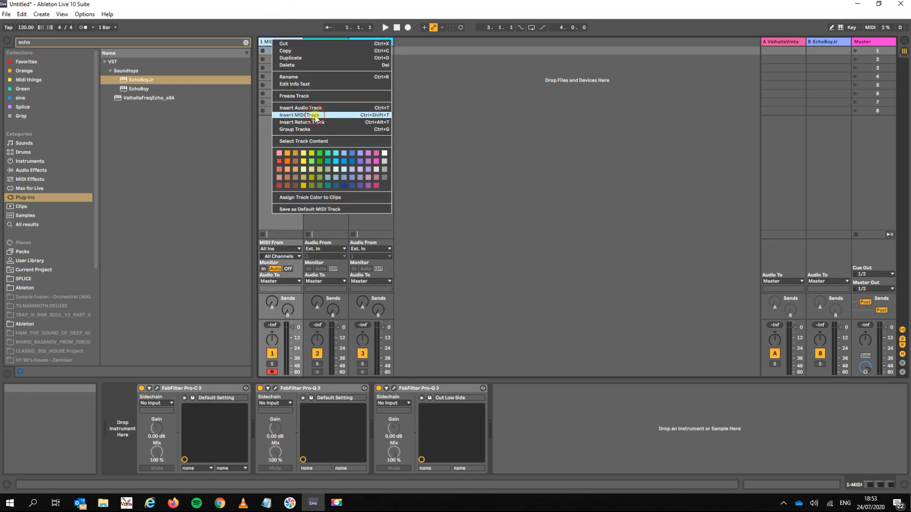
left_click(315, 116)
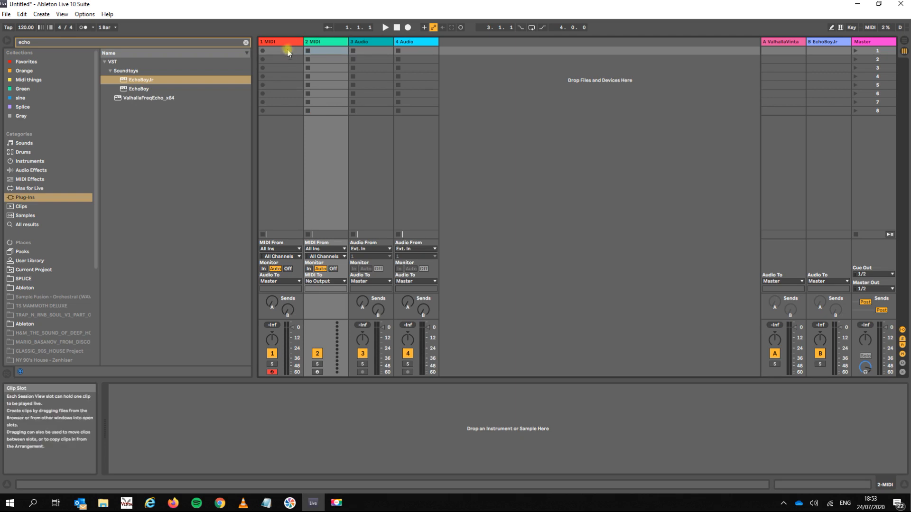
Compare the devices on both MIDI tracks and save 1 MIDI with its FabFilter chain as the default MIDI track.
left_click(285, 51)
left_click(317, 42)
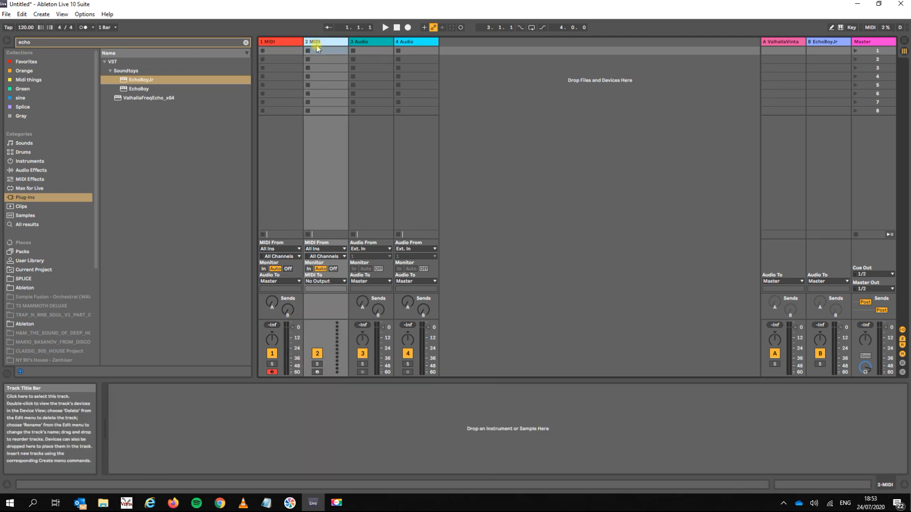
left_click(278, 41)
right_click(279, 43)
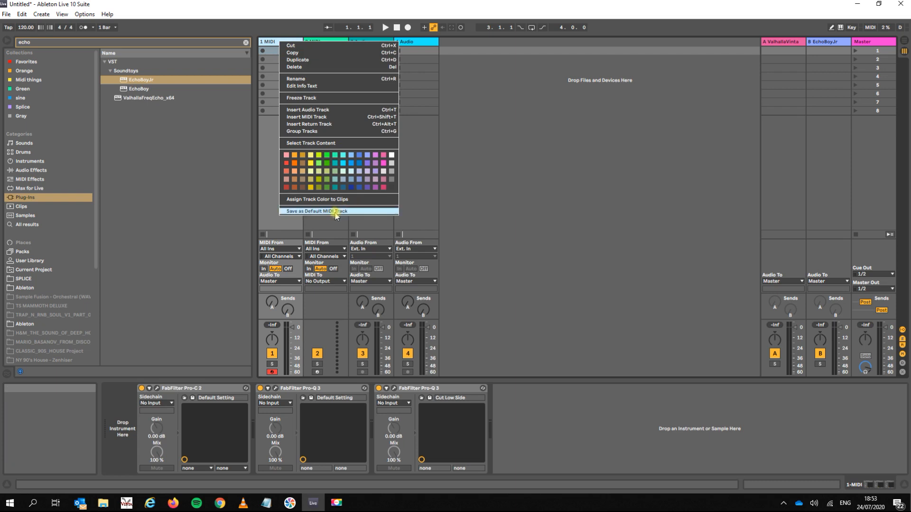
left_click(332, 211)
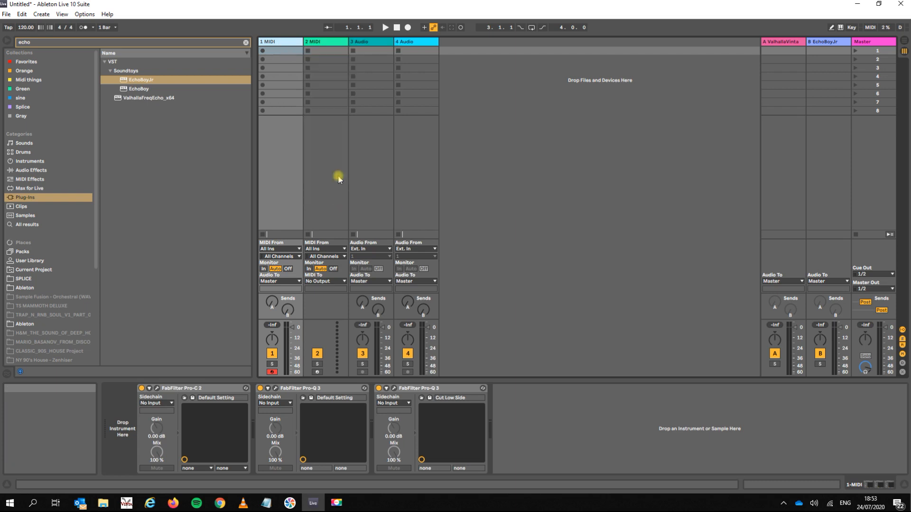
Delete the empty 2 MIDI track and insert a new MIDI track after 1 MIDI.
left_click(321, 42)
key("Delete")
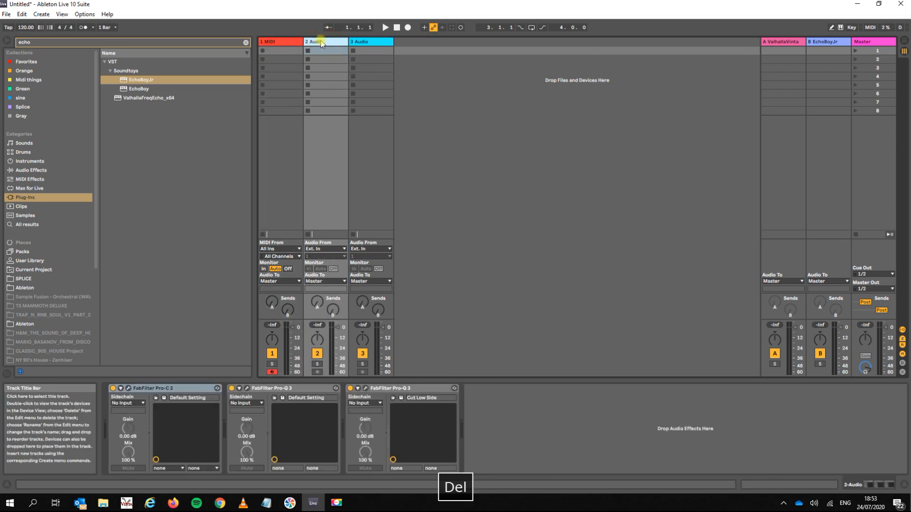
right_click(290, 44)
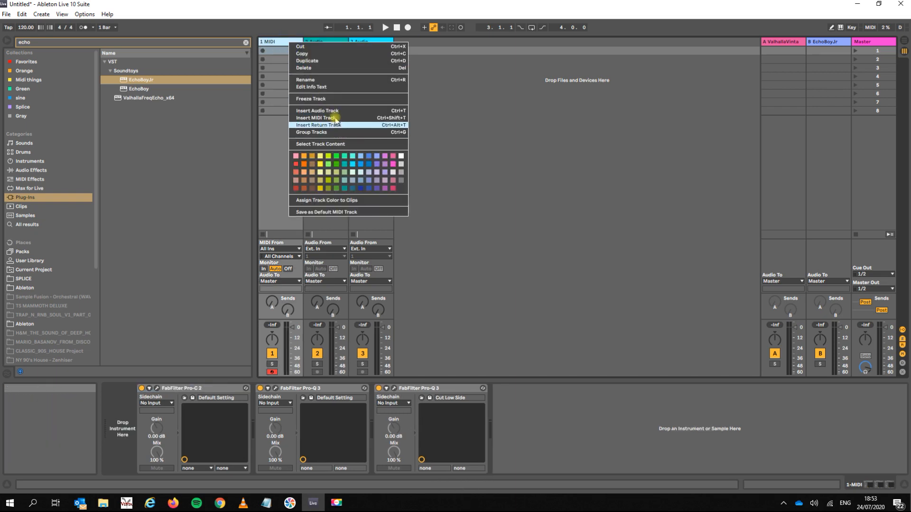
left_click(337, 119)
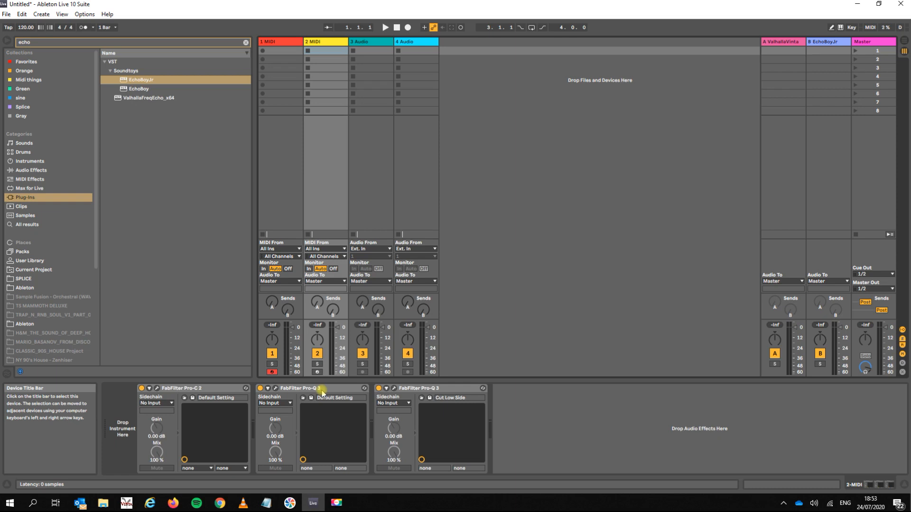
Check the devices on return tracks A and B and the record quantization setting of the new set.
left_click(781, 48)
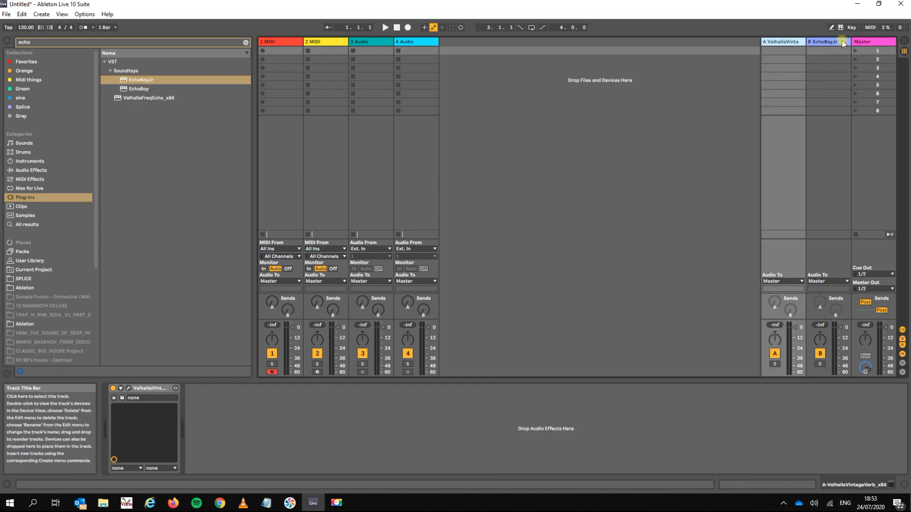
left_click(841, 43)
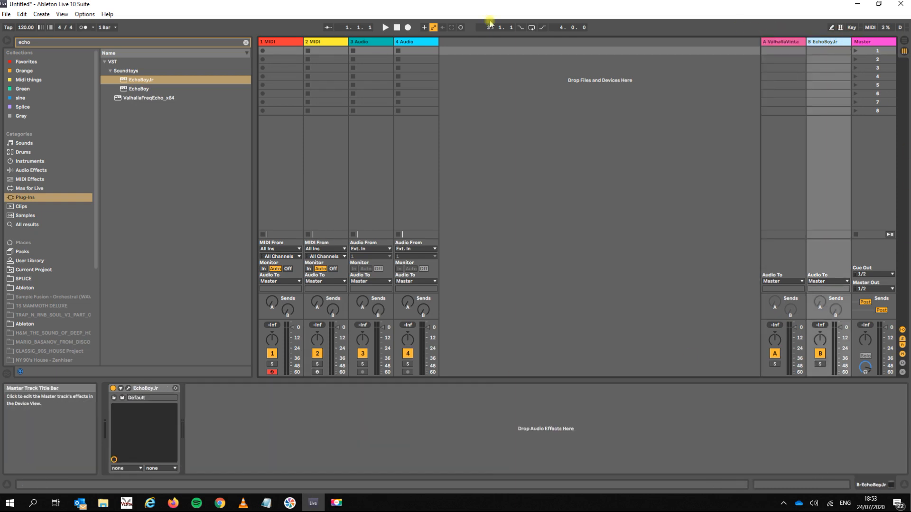
left_click(22, 14)
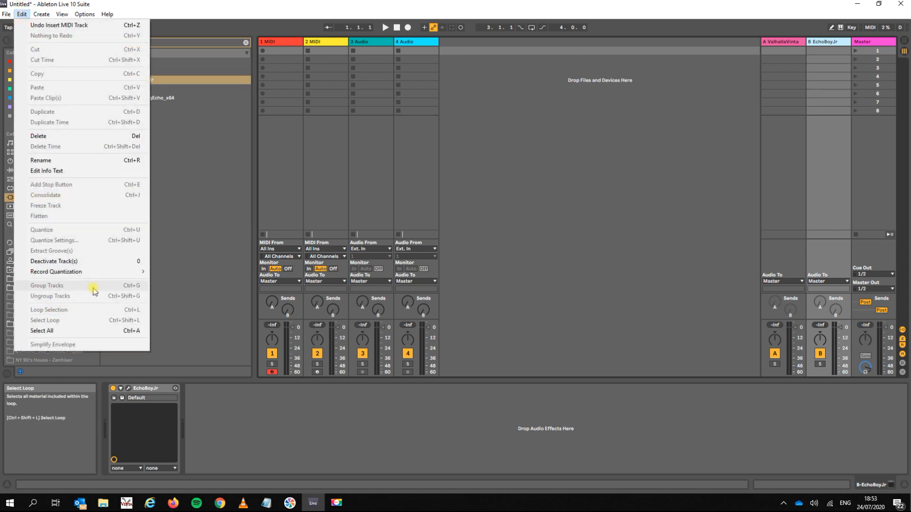
mouse_move(114, 277)
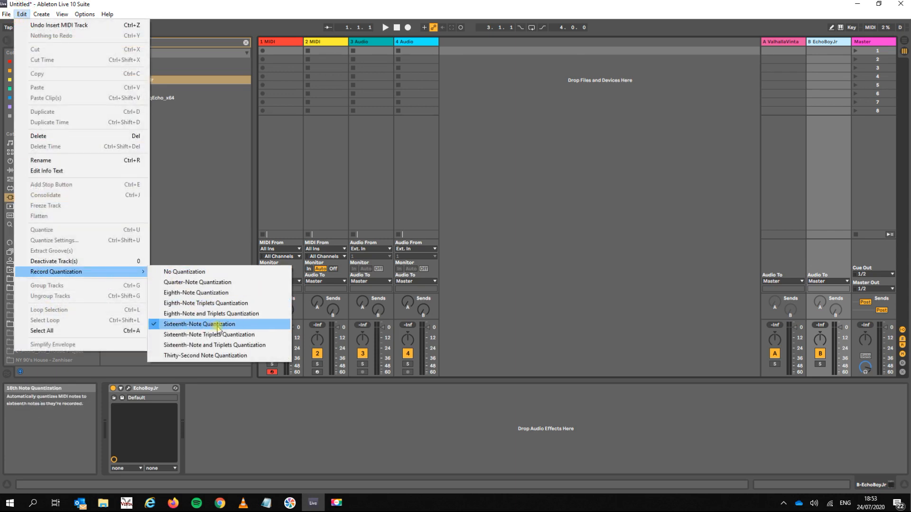
left_click(539, 229)
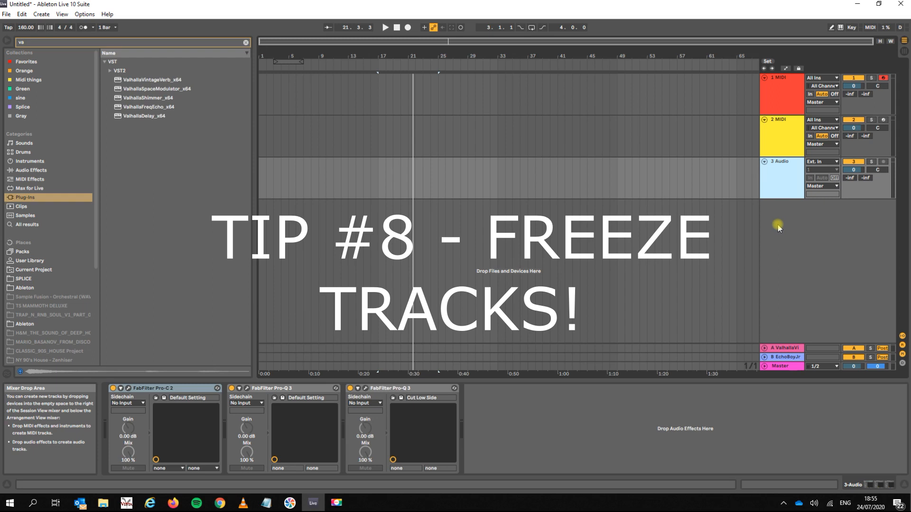
Search the plug-ins for "diva", load Diva(x64) onto 1 MIDI, and close its window.
left_click(34, 44)
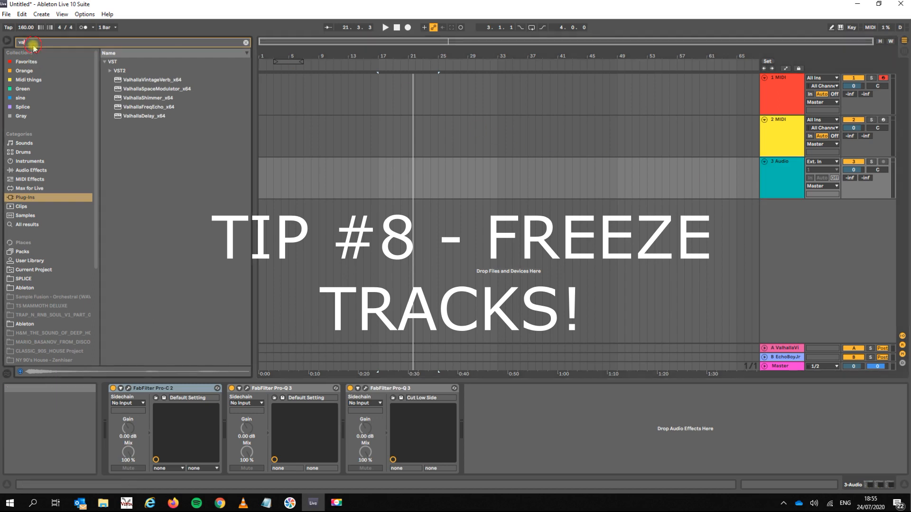
double_click(34, 46)
type("diva")
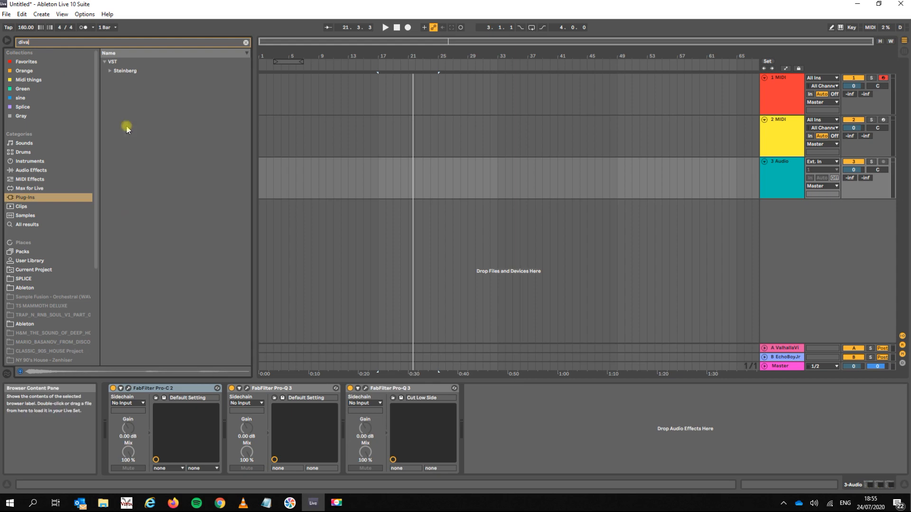
left_click(110, 72)
left_click(115, 80)
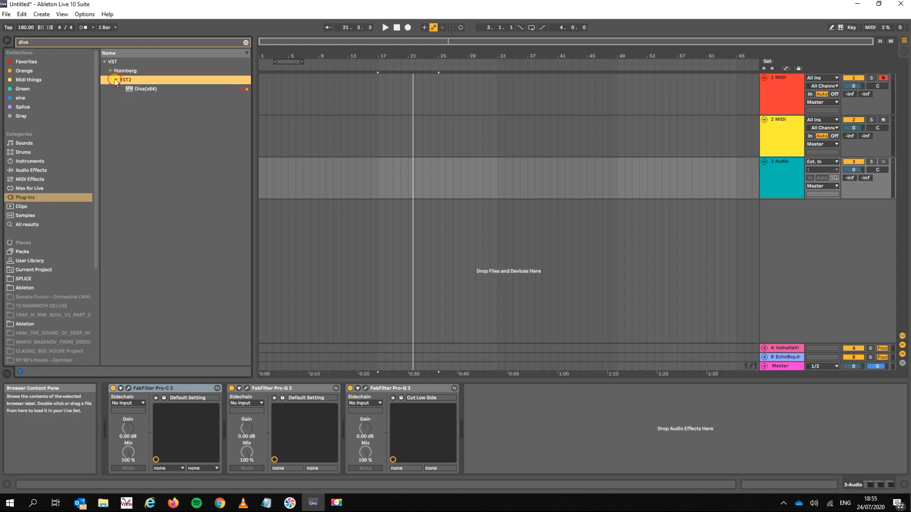
left_click(140, 90)
left_click_drag(254, 91, 419, 95)
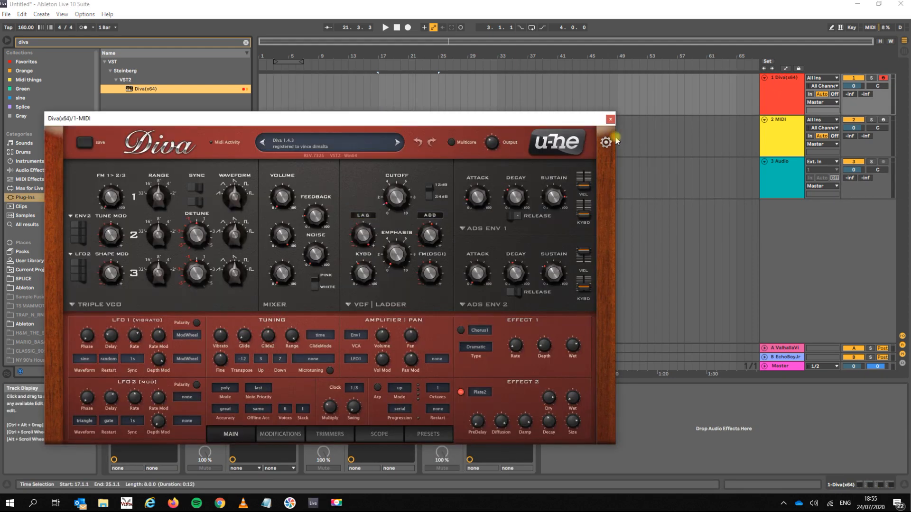
left_click(609, 120)
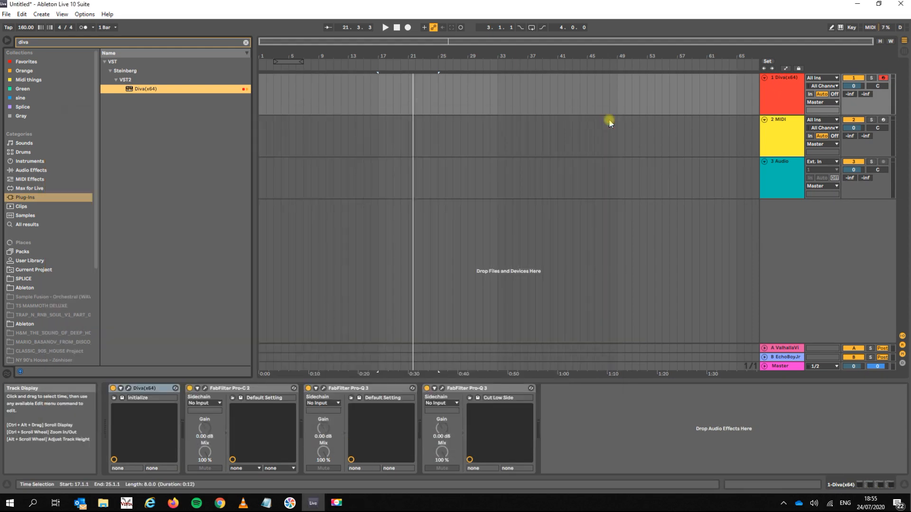
Record a MIDI clip of about four bars on the Diva track, starting at 17.1.1.
left_click(382, 111)
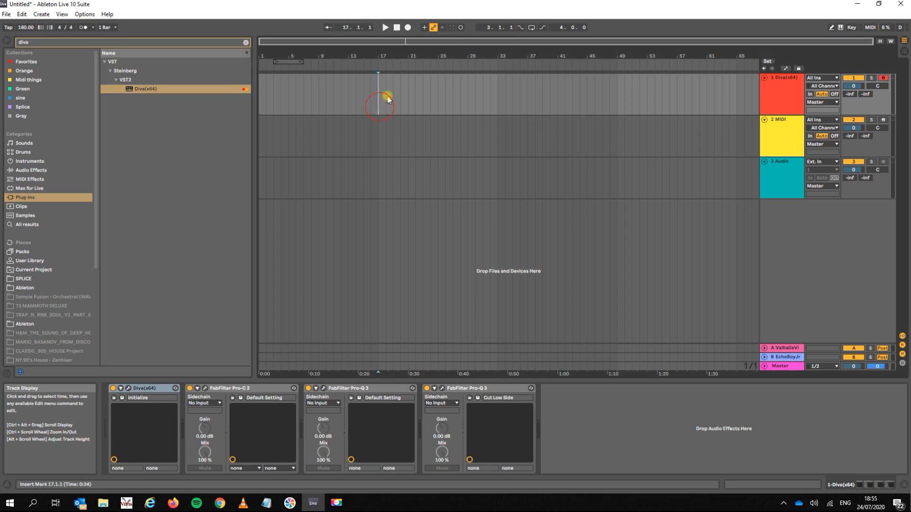
left_click(409, 28)
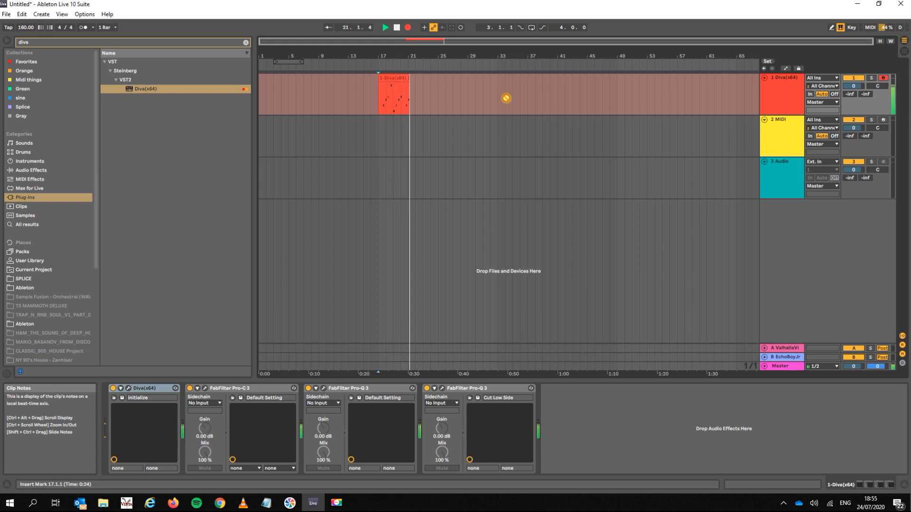
key("space")
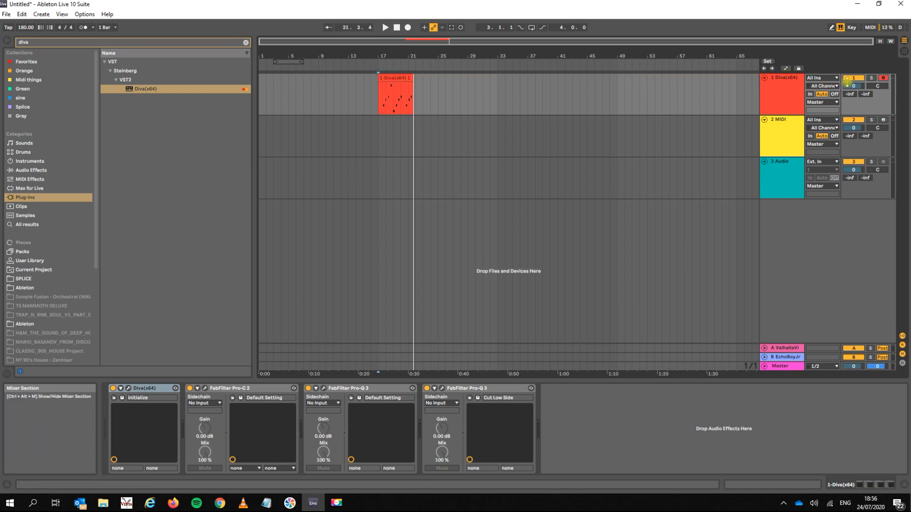
Lower the Diva track's volume to -11.6 dB and play back the recorded clip.
left_click_drag(852, 85, 853, 112)
key("space")
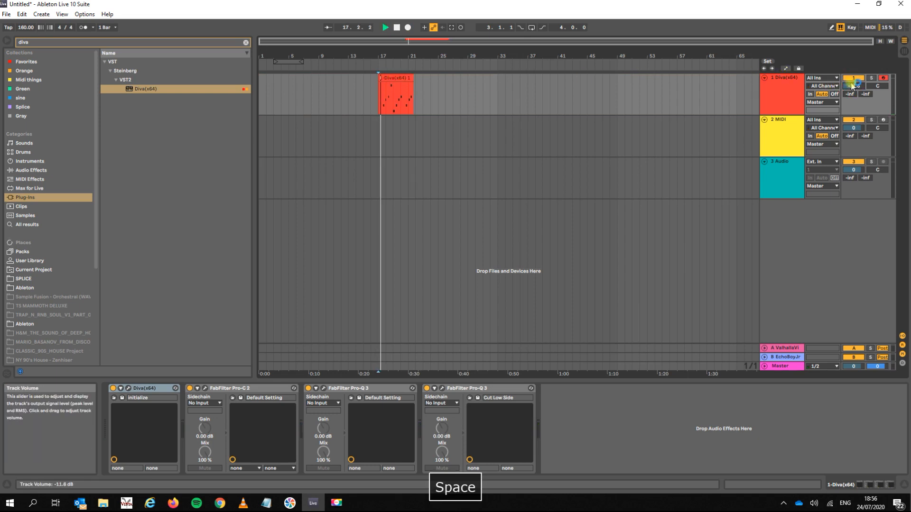
left_click(398, 56)
left_click_drag(399, 56, 398, 75)
key("space")
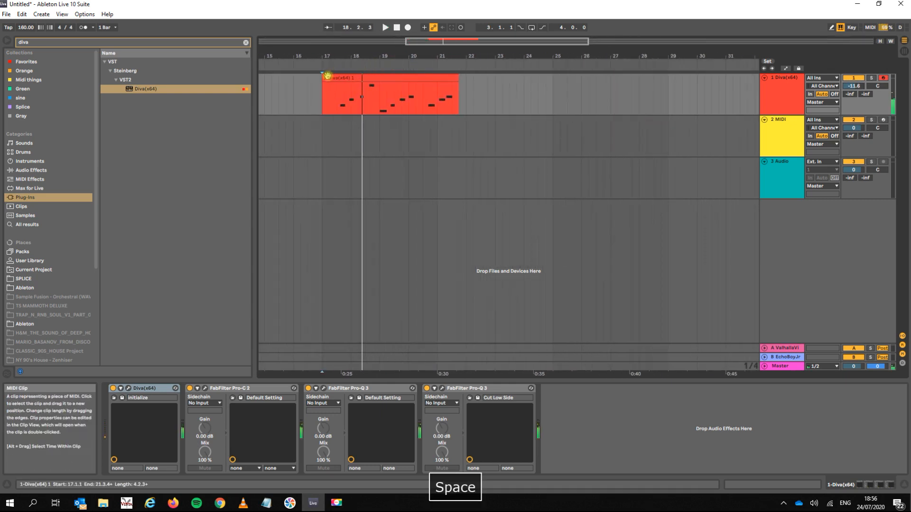
Shift the recorded Diva clip's notes earlier and trim the clip's start so it begins at 17.1.1.
left_click(332, 78)
left_click_drag(332, 79, 325, 79)
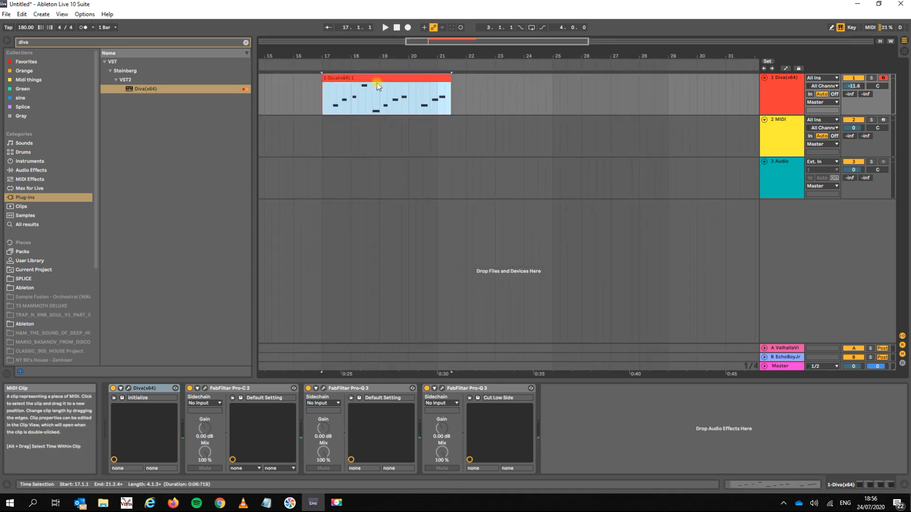
left_click_drag(439, 78, 430, 78)
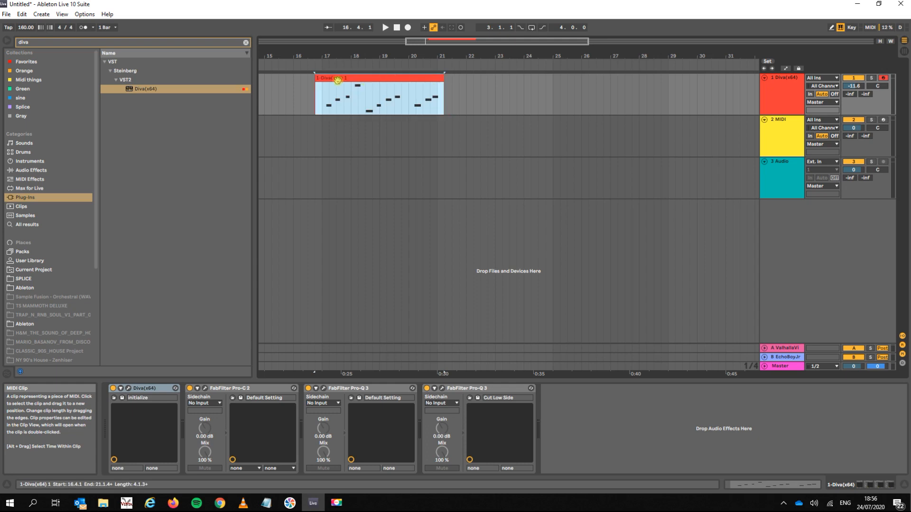
left_click_drag(316, 78, 322, 78)
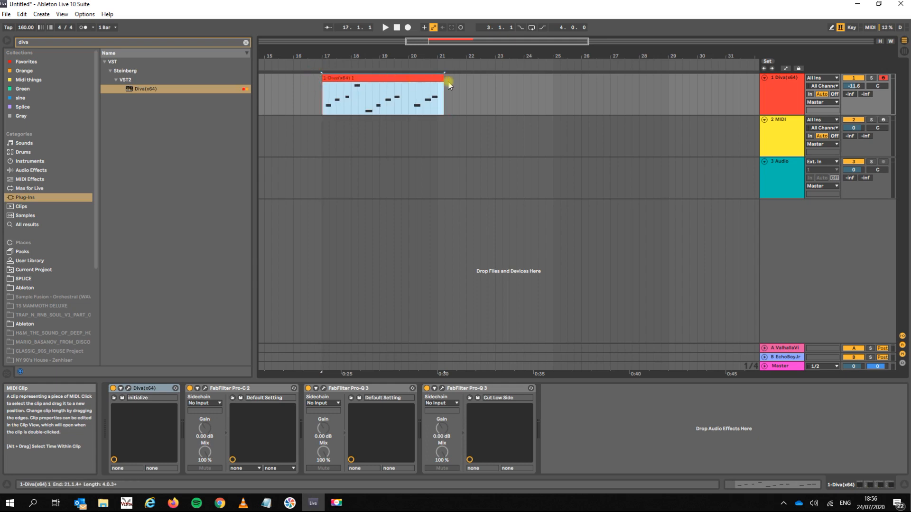
Trim the Diva clip's end to 21.1.1, loop the clip's four bars, and play them back.
left_click_drag(443, 79, 437, 79)
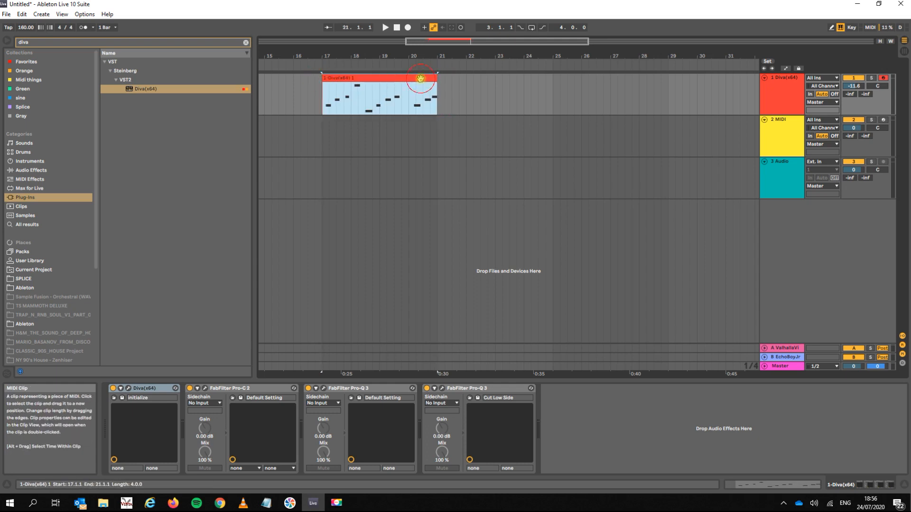
key("ctrl+l")
key("space")
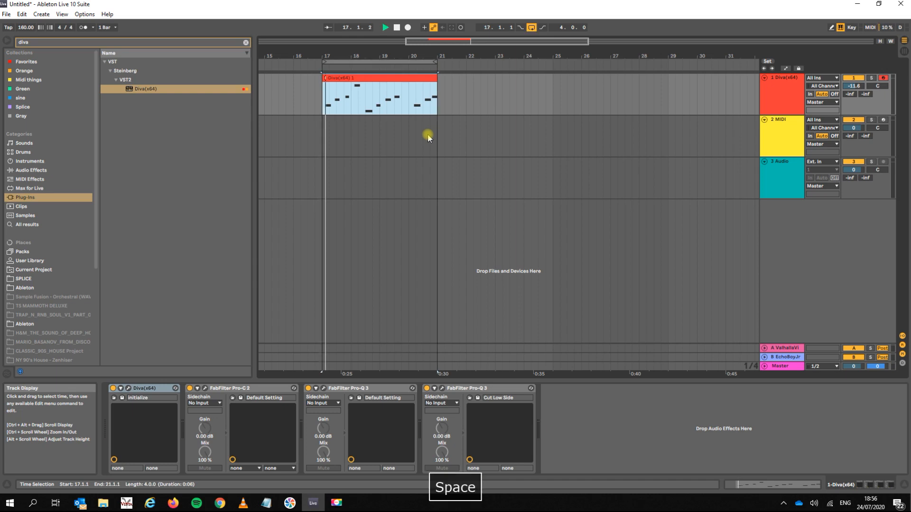
key("space")
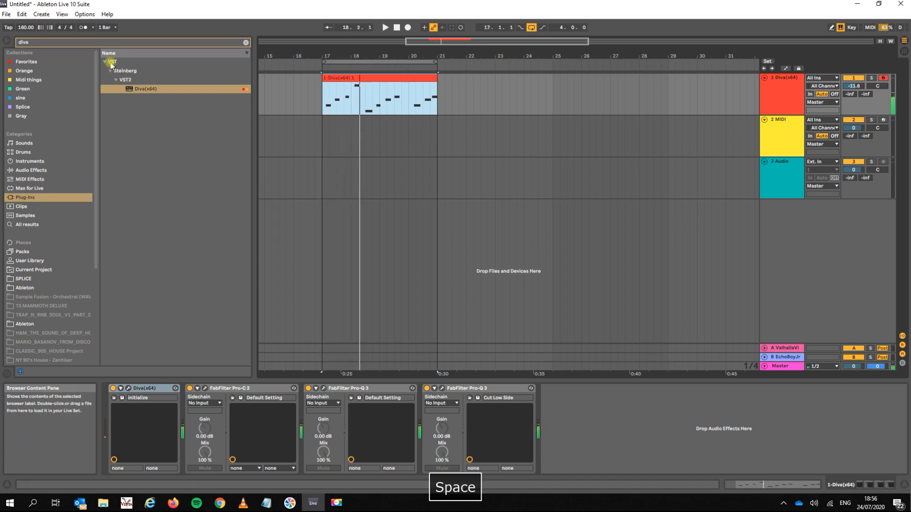
Search the plug-ins for "ECHO", insert EchoBoyJr directly after Diva, audition the clip, and close the plug-in window.
left_click(78, 41)
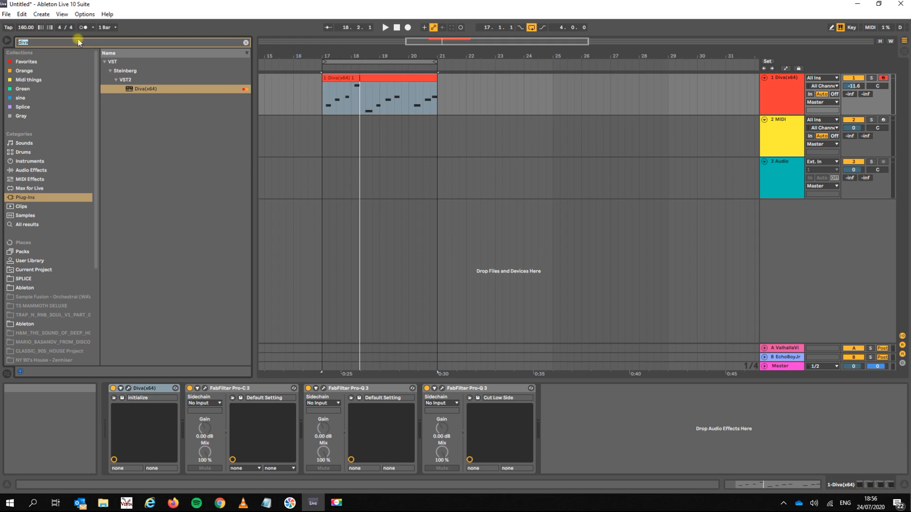
type("ECHO")
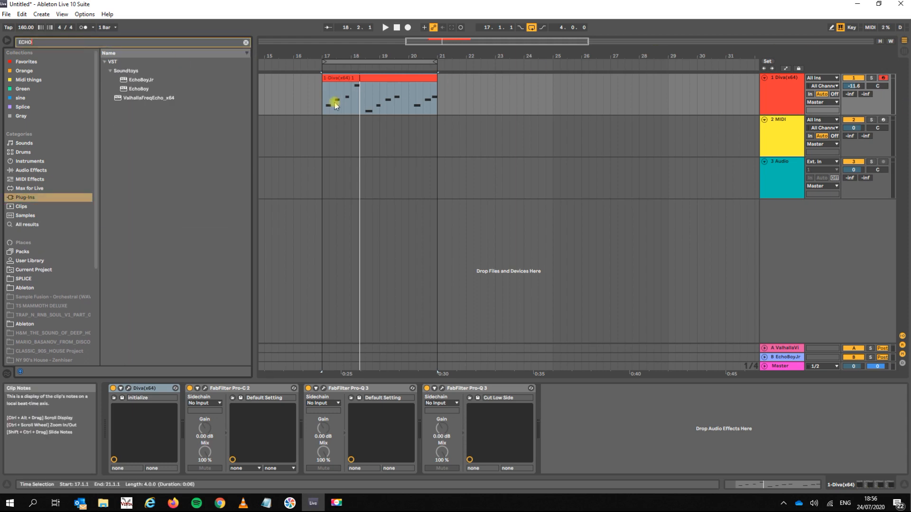
left_click_drag(139, 82, 194, 447)
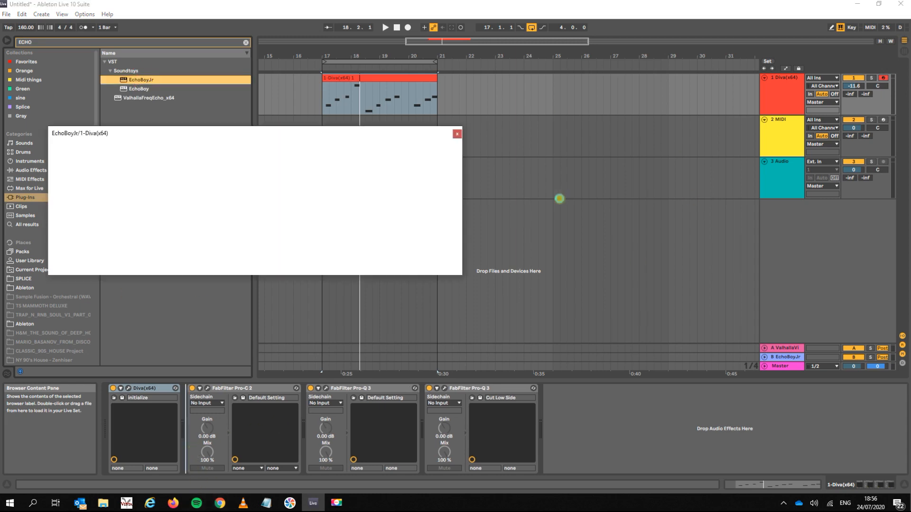
key("space")
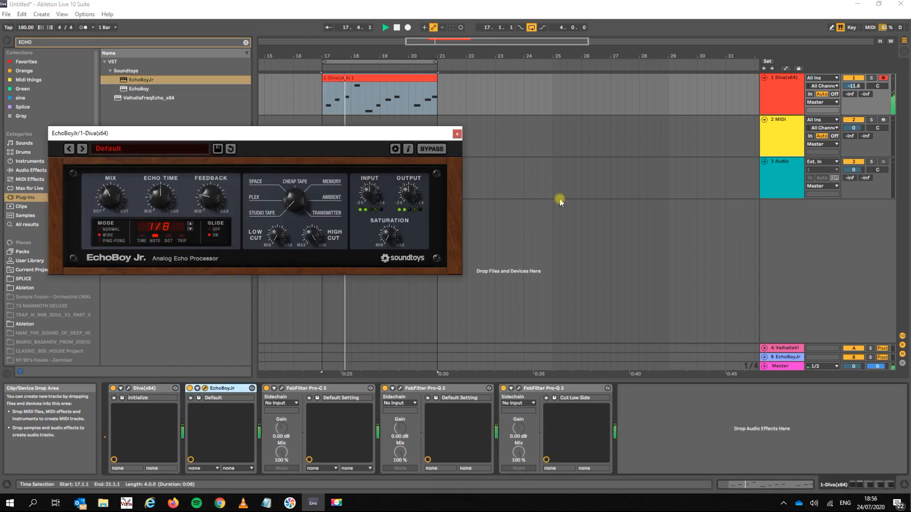
key("space")
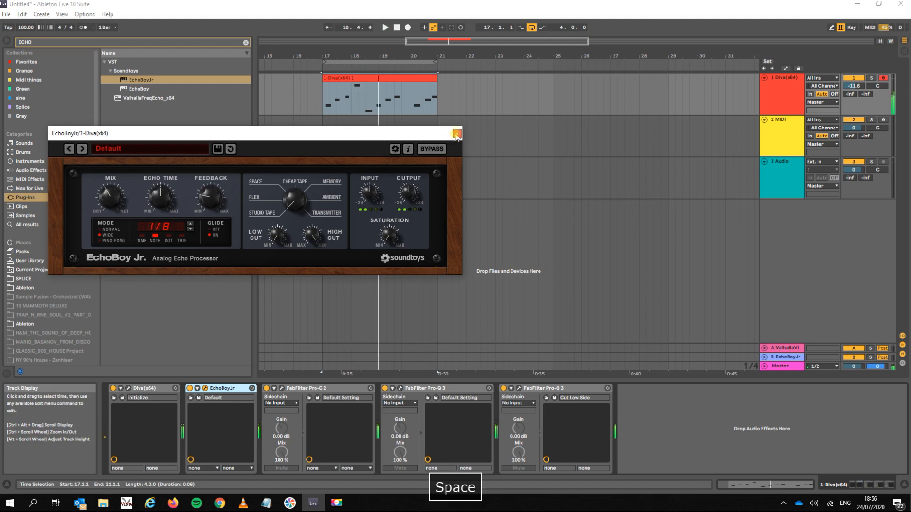
left_click(457, 133)
Search for "VAL", insert ValhallaSpaceModulator_x64 after EchoBoyJr, and audition it with depth at 5.16 ms and feedback at 10.4 %.
left_click(93, 42)
type("V")
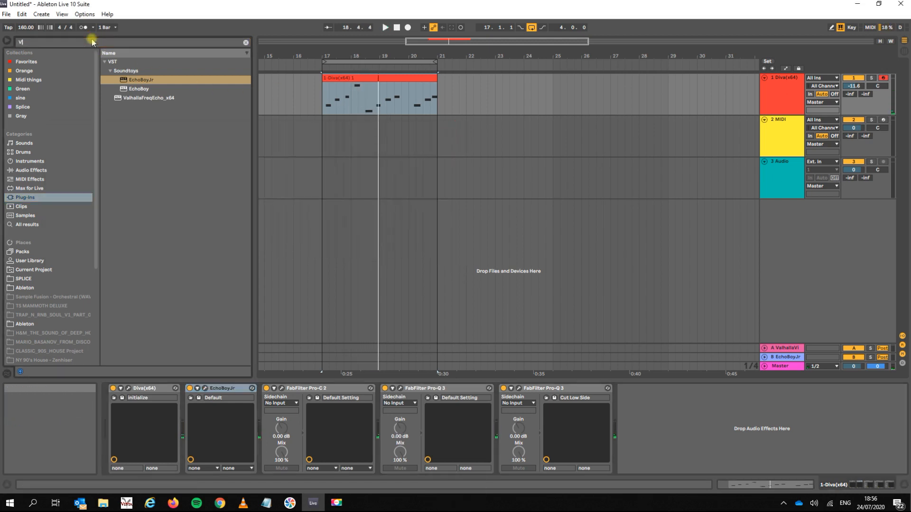
type("AL")
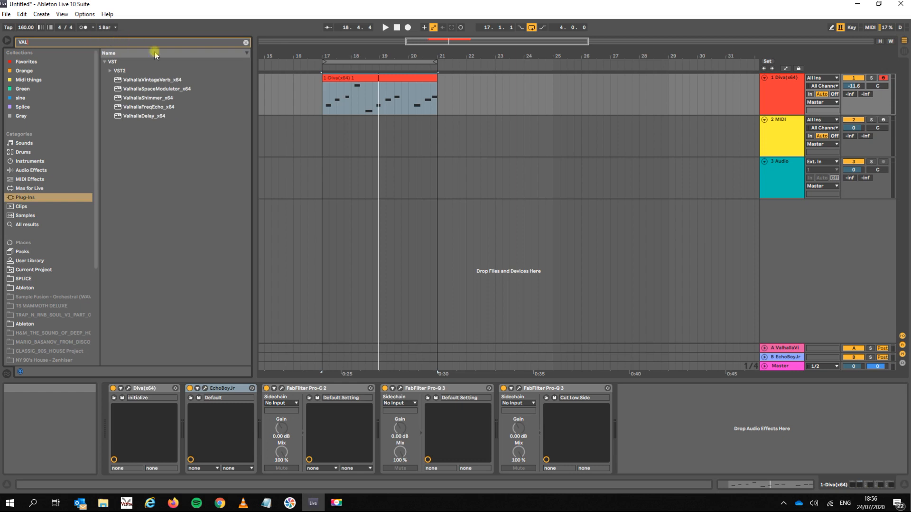
left_click_drag(159, 89, 263, 393)
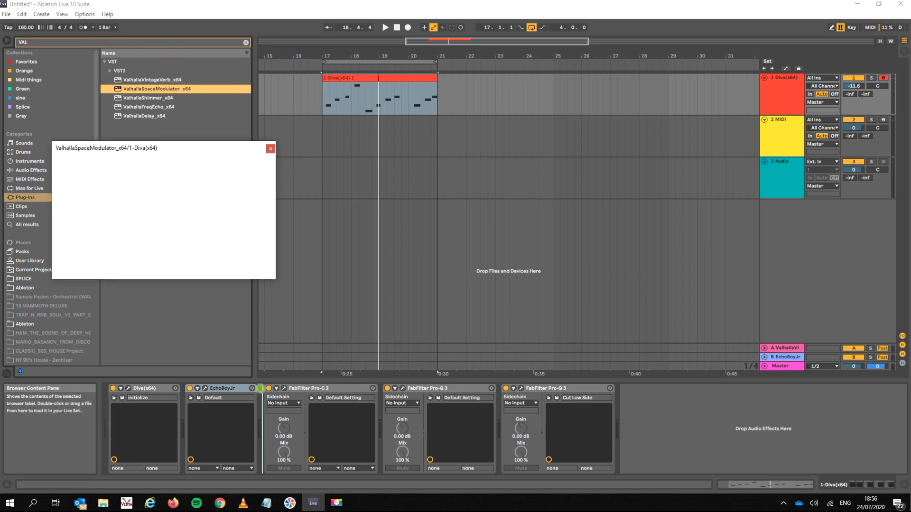
key("space")
left_click_drag(211, 213, 164, 225)
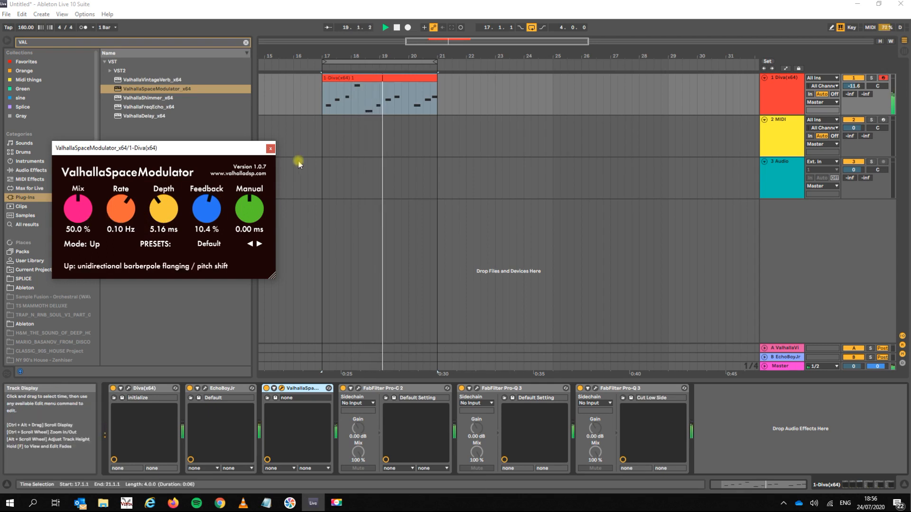
key("space")
left_click(270, 148)
Insert ValhallaFreqEcho_x64 after the SpaceModulator, set its delay sync to dotted 1/64, audition the clip, and close the plug-in window.
mouse_move(137, 112)
left_mouse_down()
mouse_move(246, 254)
mouse_move(338, 418)
left_mouse_up()
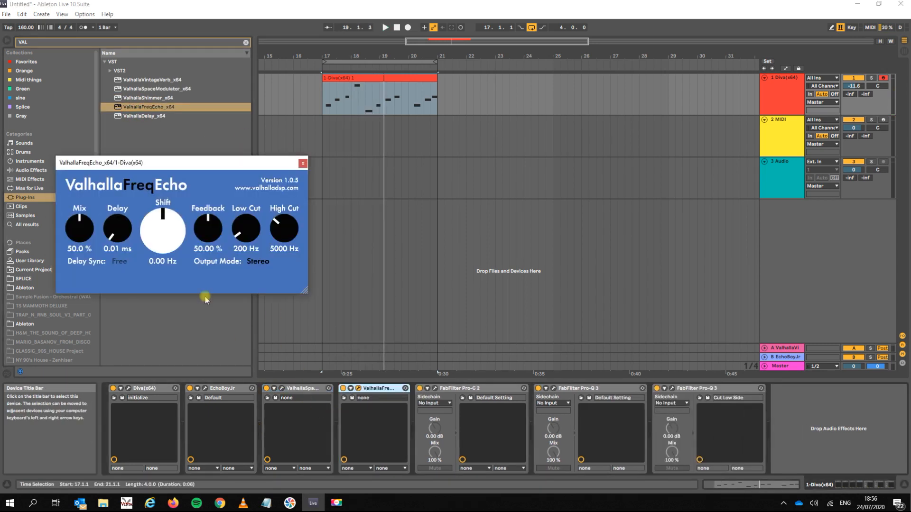
left_click(119, 261)
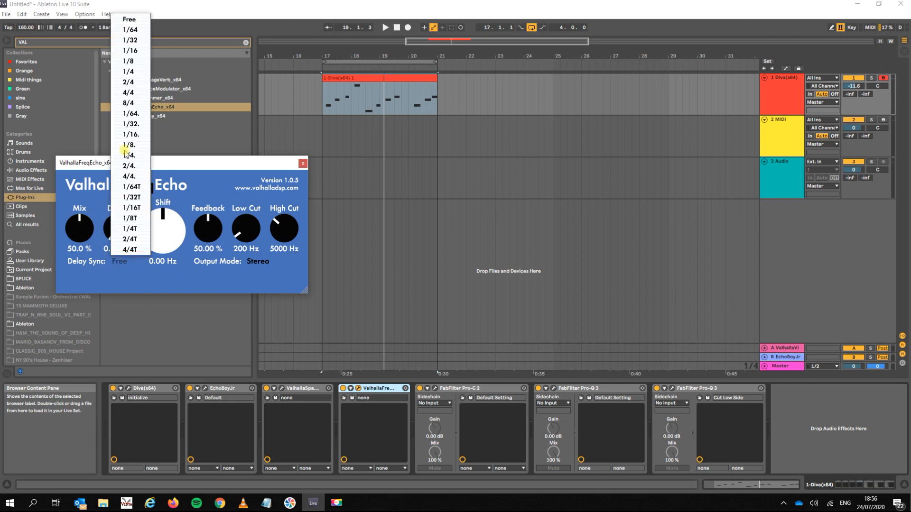
left_click(122, 113)
key("space")
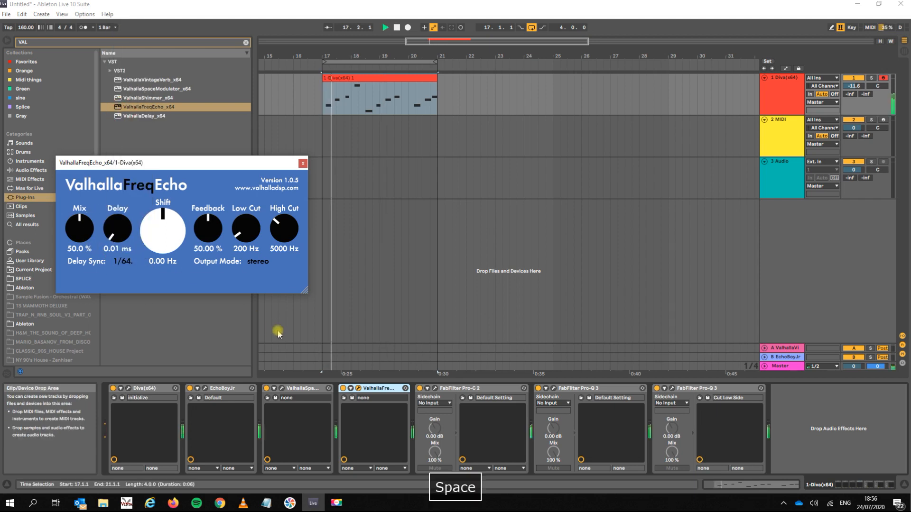
key("space")
left_click(302, 164)
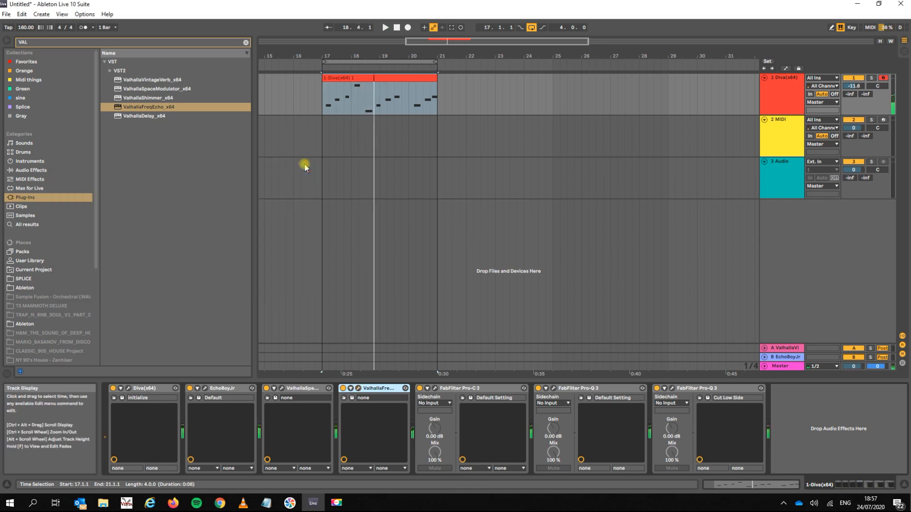
Turn off the computer MIDI keyboard, show automation, and lower the FreqEcho sync envelope to its minimum from the Diva clip's start.
left_click(840, 27)
key("a")
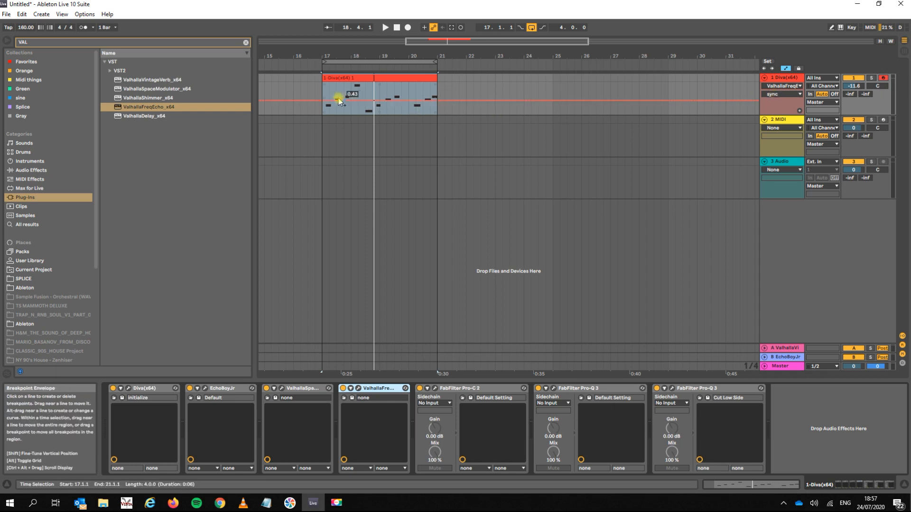
left_click_drag(323, 98, 322, 114)
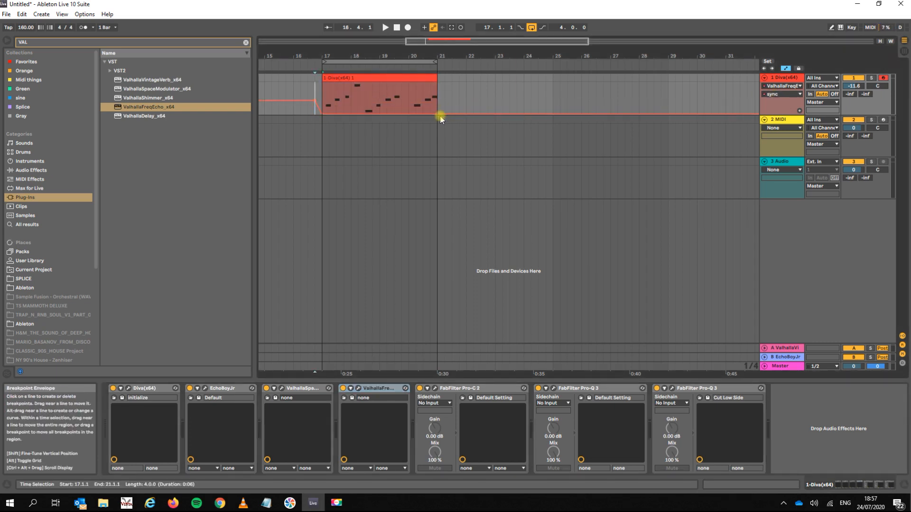
Try a sync automation ramp rising to about 0.70 at the clip's end, play it back, and remove the end breakpoint.
left_click_drag(441, 118, 437, 94)
key("space")
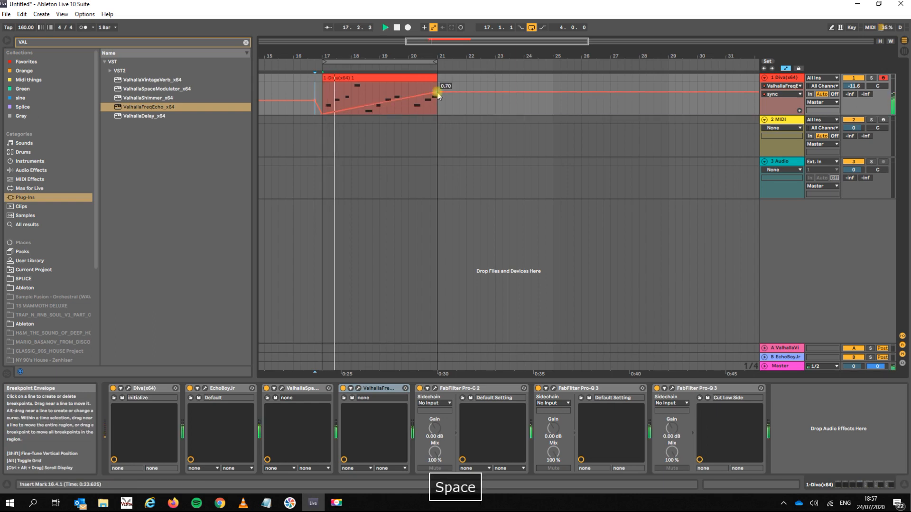
left_click(437, 93)
key("space")
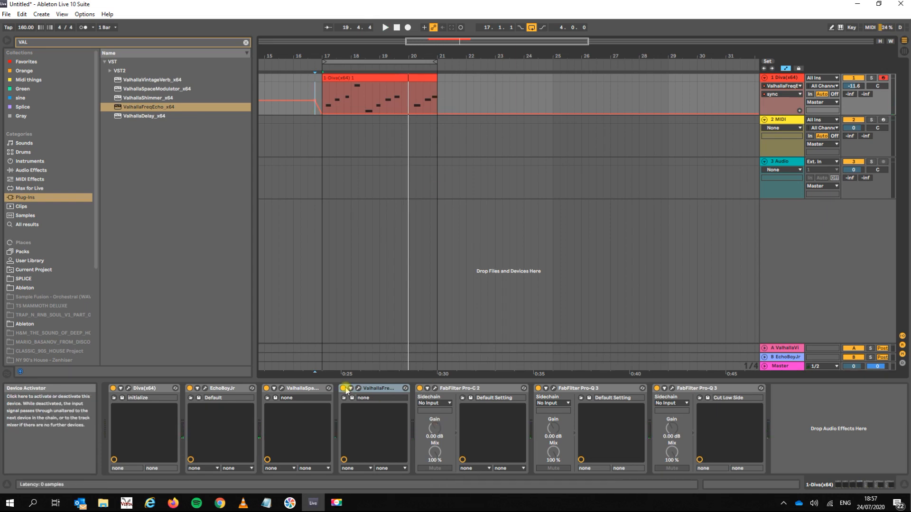
Adjust Diva's filter cutoff and set its envelope 1 attack to 33.00 and sustain to 84.50 during playback, and close its window.
left_click(128, 388)
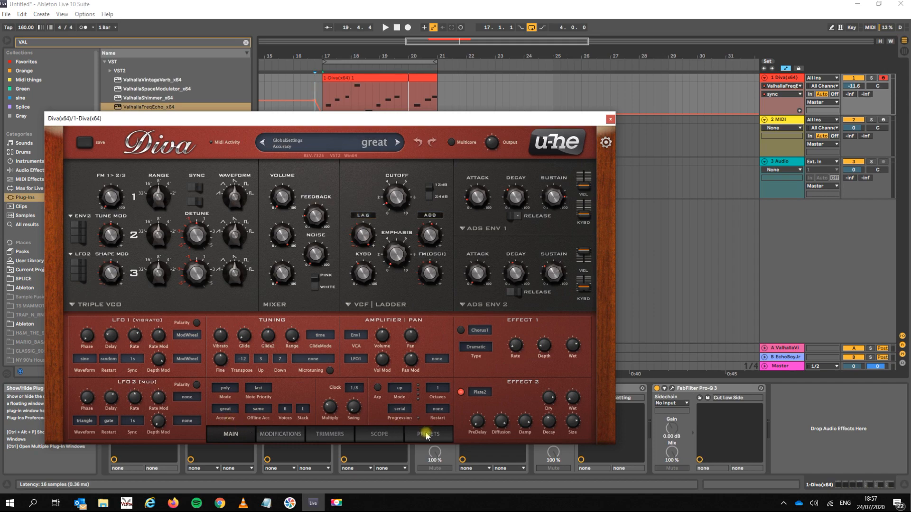
left_click(427, 436)
left_click(234, 437)
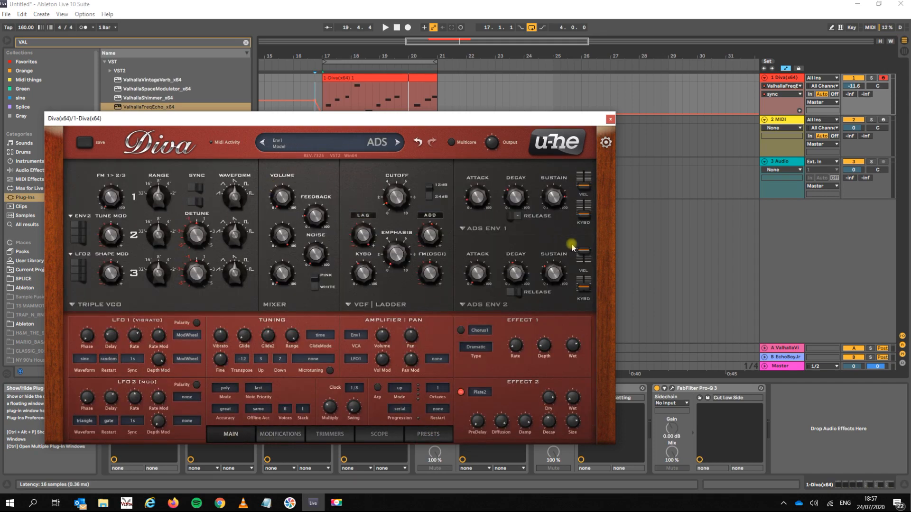
left_click(402, 208)
mouse_move(400, 205)
left_mouse_down()
mouse_move(392, 169)
mouse_move(390, 190)
left_mouse_up()
key("space")
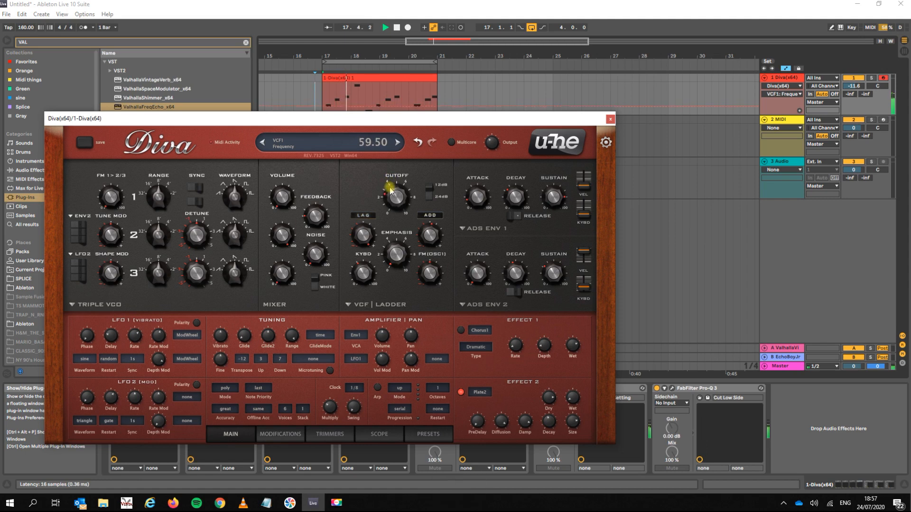
left_click_drag(379, 228, 394, 187)
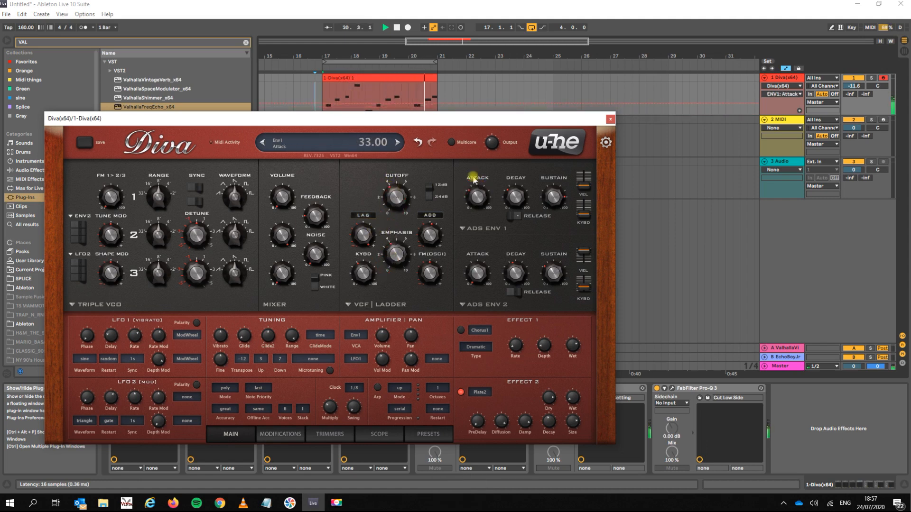
left_click(557, 200)
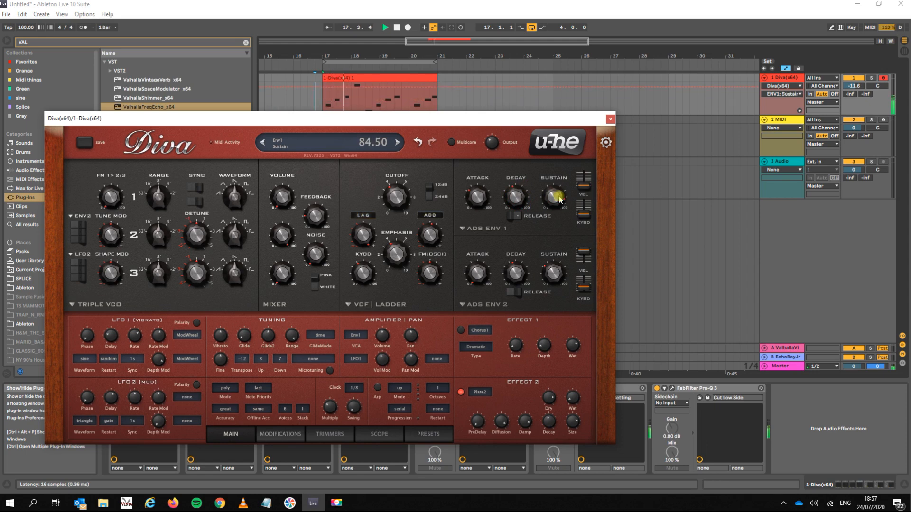
key("space")
left_click(610, 119)
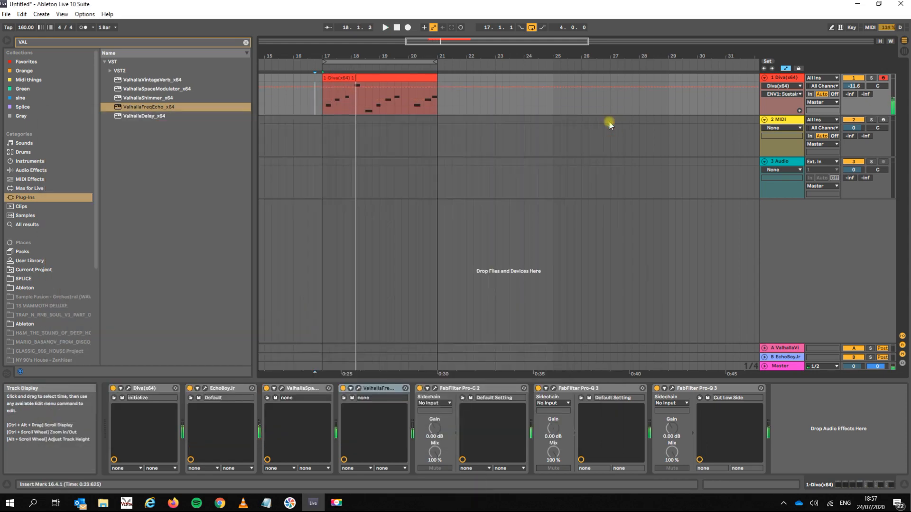
Disarm the Diva track, keep it active, turn off looping, and move the loop brace to 34.1.1.
left_click(880, 78)
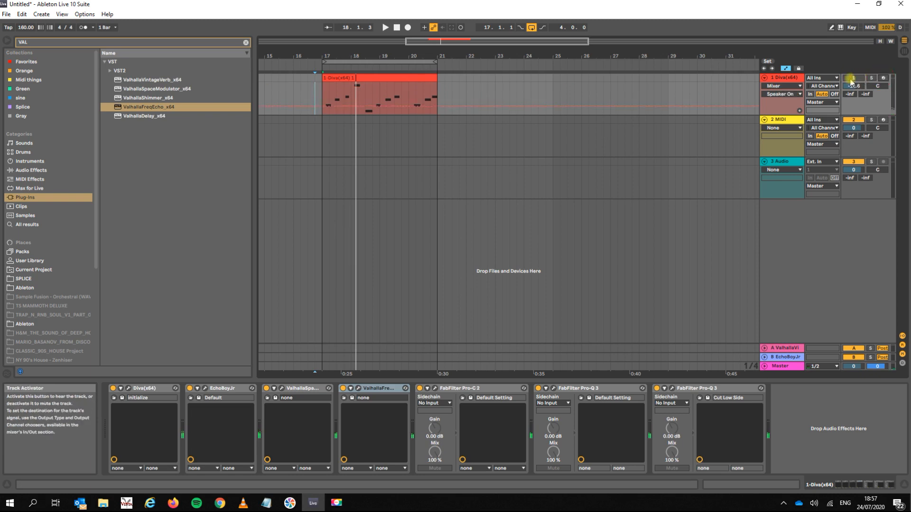
left_click(851, 80)
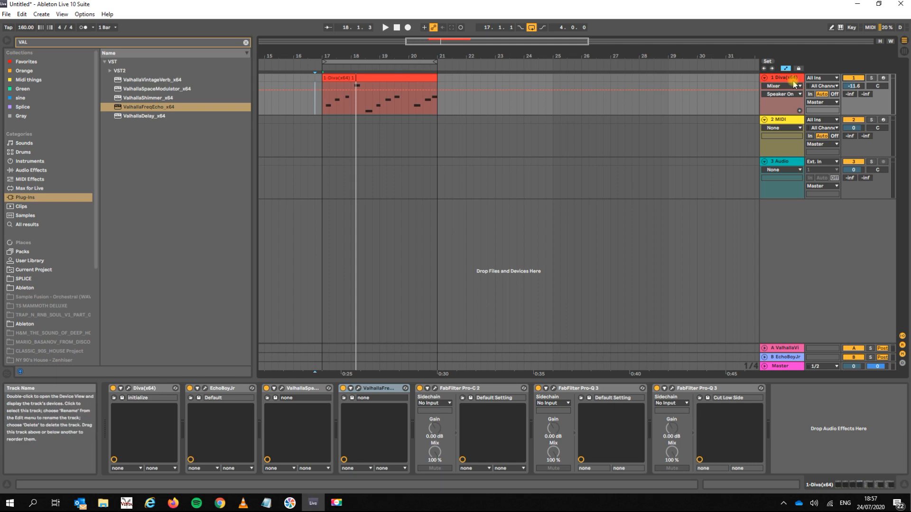
left_click_drag(376, 51, 413, 51)
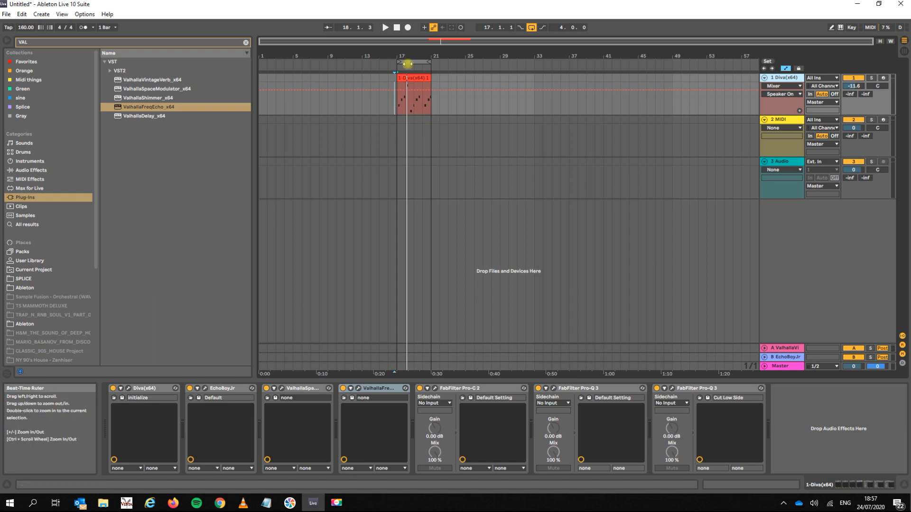
left_click(531, 29)
left_click_drag(421, 60, 564, 60)
Select 17.1.1 to 21.1.1 across the Diva and 2 MIDI tracks and duplicate it eight times, up to 53.1.1.
left_click_drag(433, 140, 395, 75)
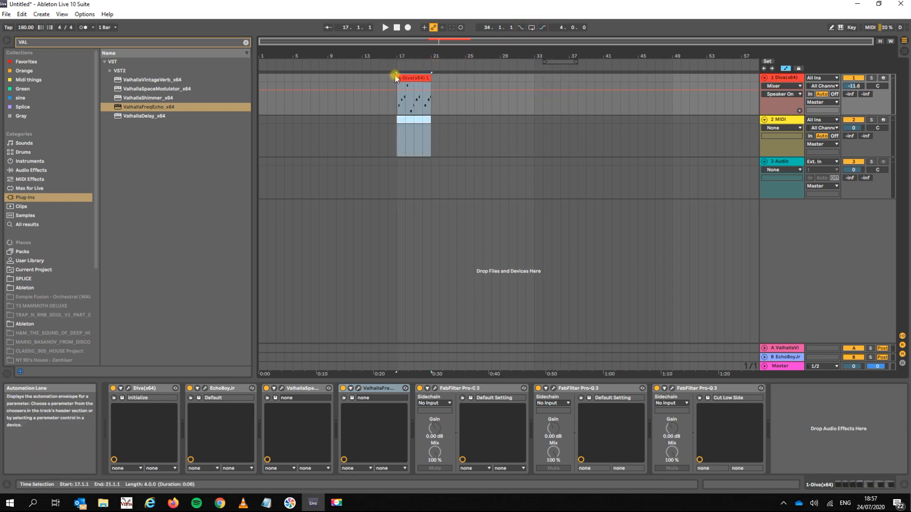
key("ctrl+d")
key("ctrl+d")
key("ctrl+d")
key("ctrl+d")
key("ctrl+d")
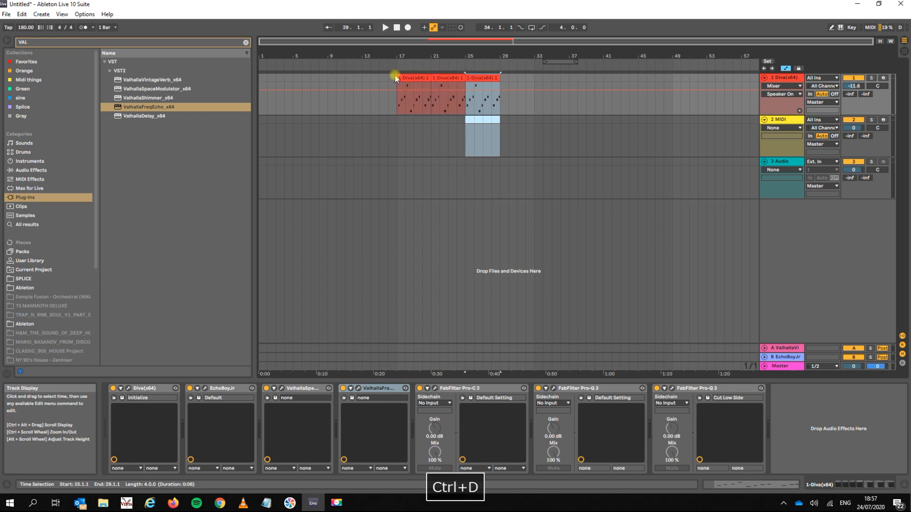
key("ctrl+d")
key("ctrl+d")
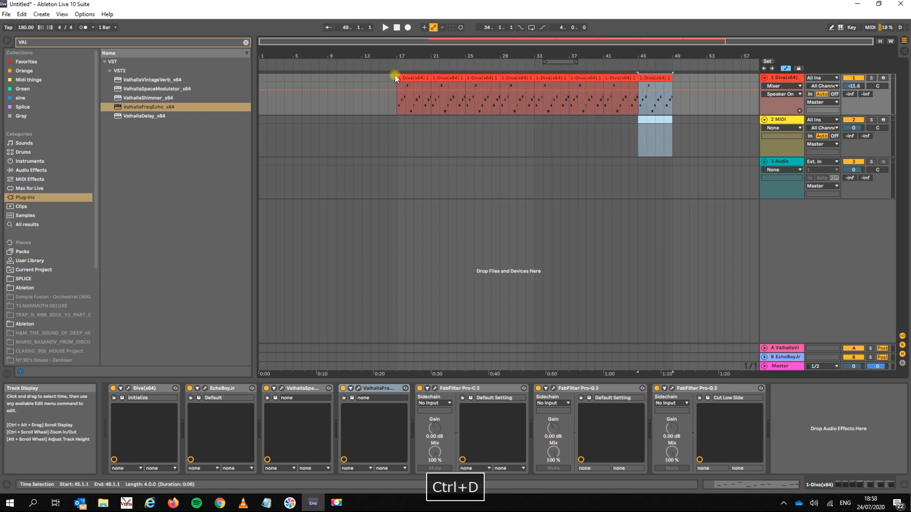
key("ctrl+d")
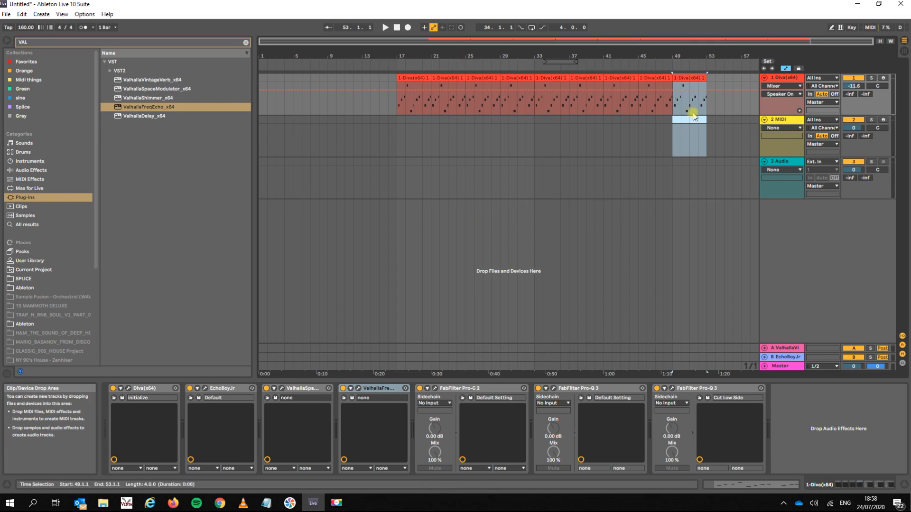
Copy the last duplicated four-bar section and paste it at 58.1.1 on the Diva track, leaving a gap.
key("ctrl+c")
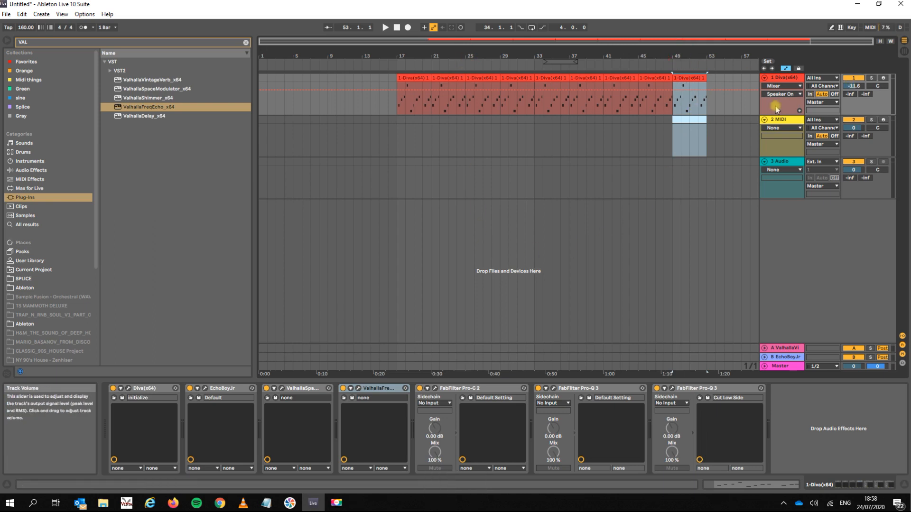
left_click(750, 110)
key("ctrl+v")
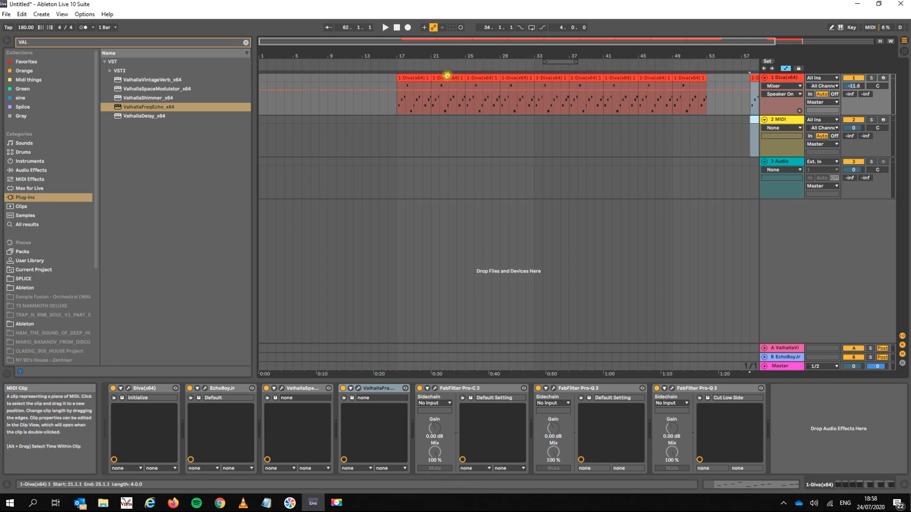
Delete all clips on the Diva track from 21.1.1 to 62.1.1.
left_click(447, 74)
left_click(756, 75, "shift")
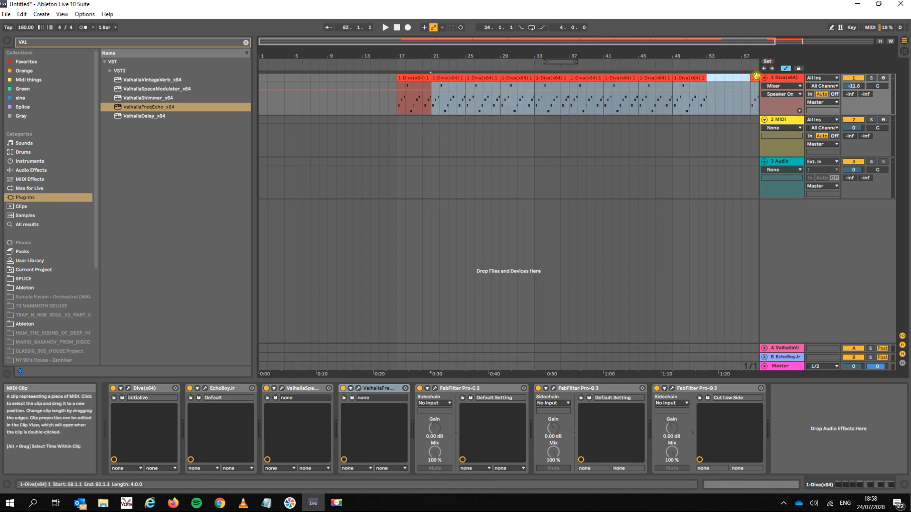
key("Delete")
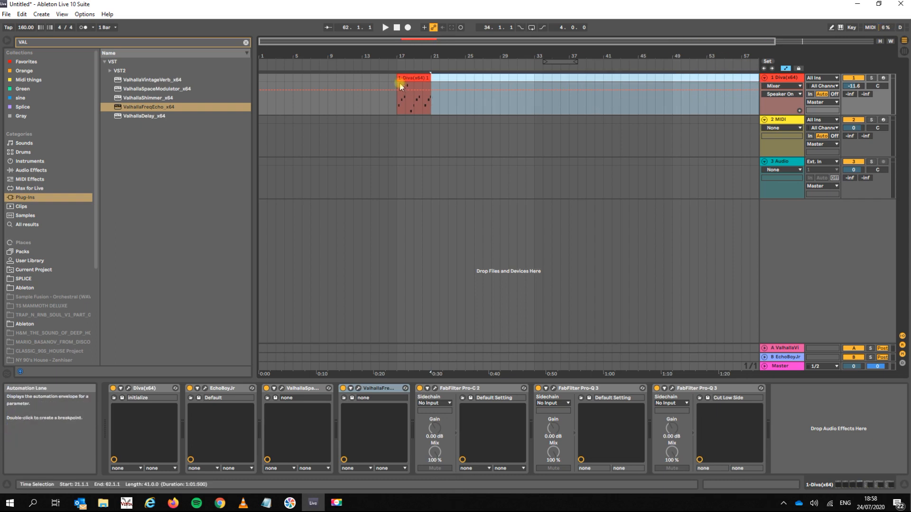
Select the remaining Diva clip at 17.1.1 and freeze the Diva track.
left_click(403, 77)
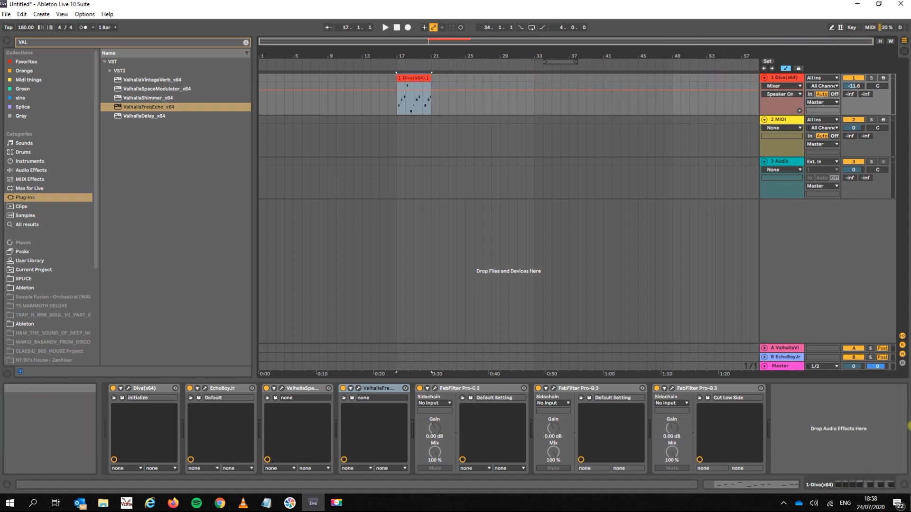
right_click(776, 79)
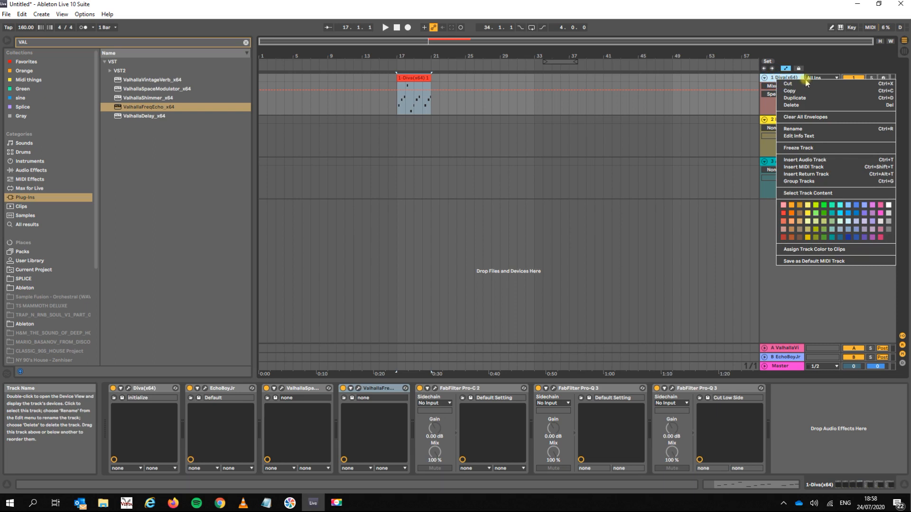
left_click(825, 148)
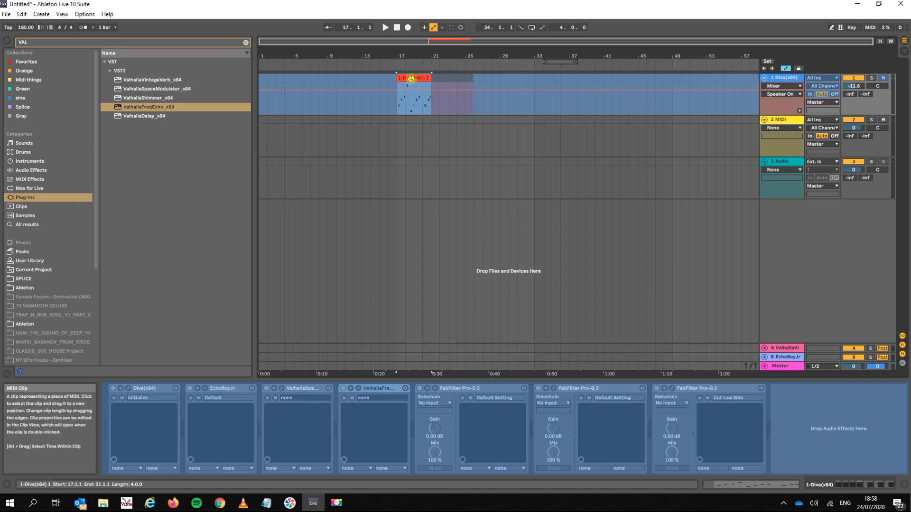
Duplicate the frozen four-bar Diva clip nine times, filling the track up to 57.1.1.
key("ctrl+d")
key("ctrl+d")
key("ctrl+d")
key("ctrl+d")
key("ctrl+d")
key("ctrl+d")
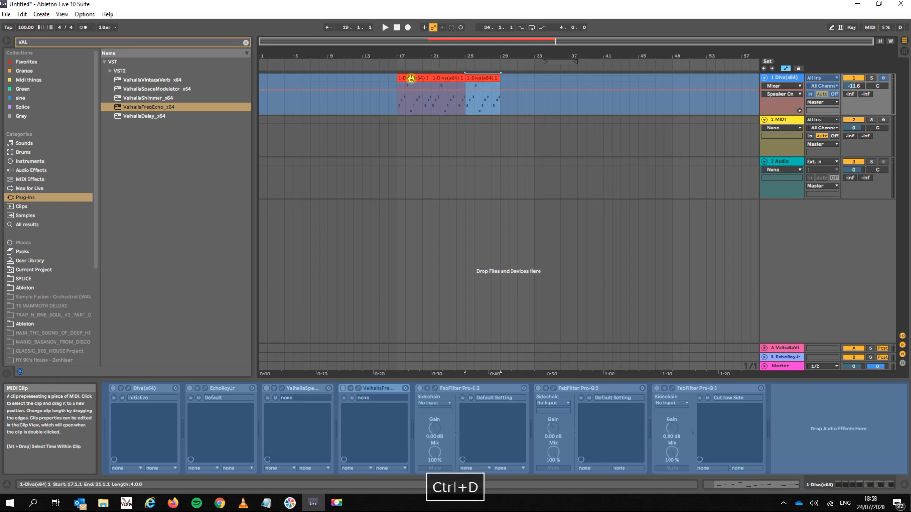
key("ctrl+d")
key("ctrl+d")
key("ctrl+d")
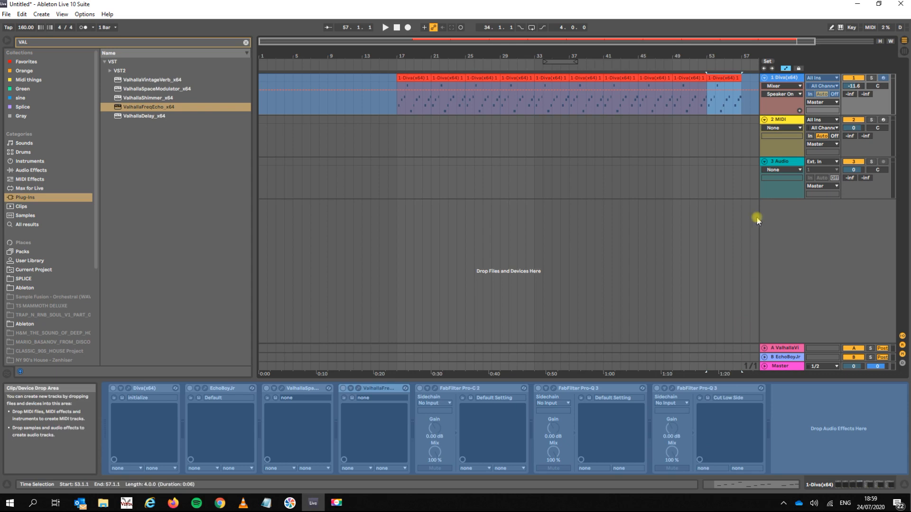
Duplicate the frozen Diva track.
right_click(785, 81)
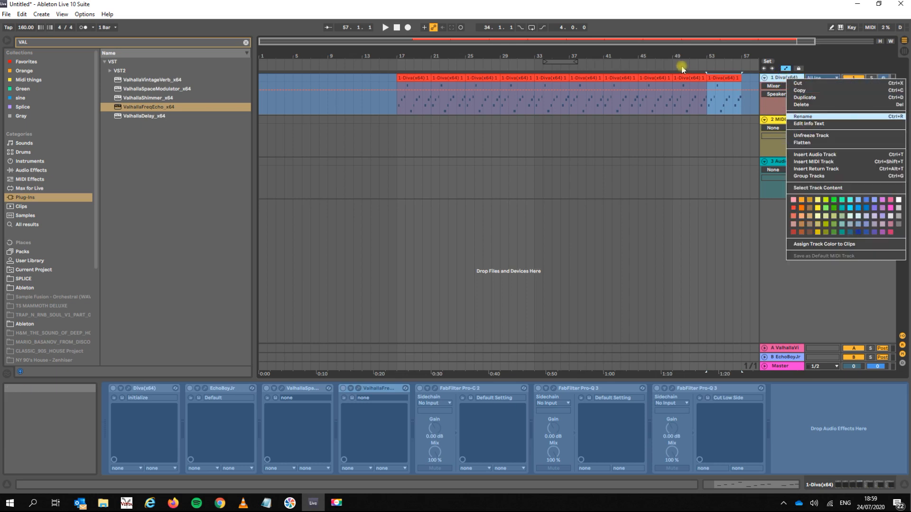
left_click(776, 81)
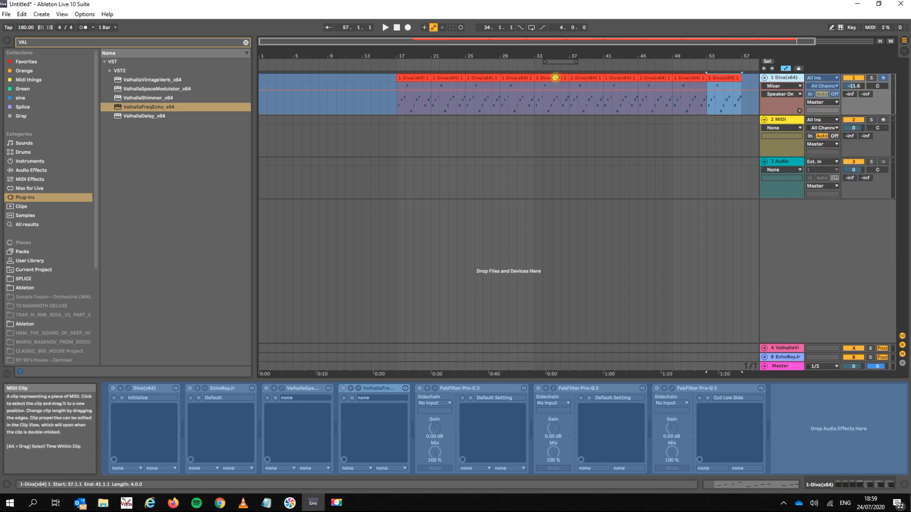
right_click(791, 81)
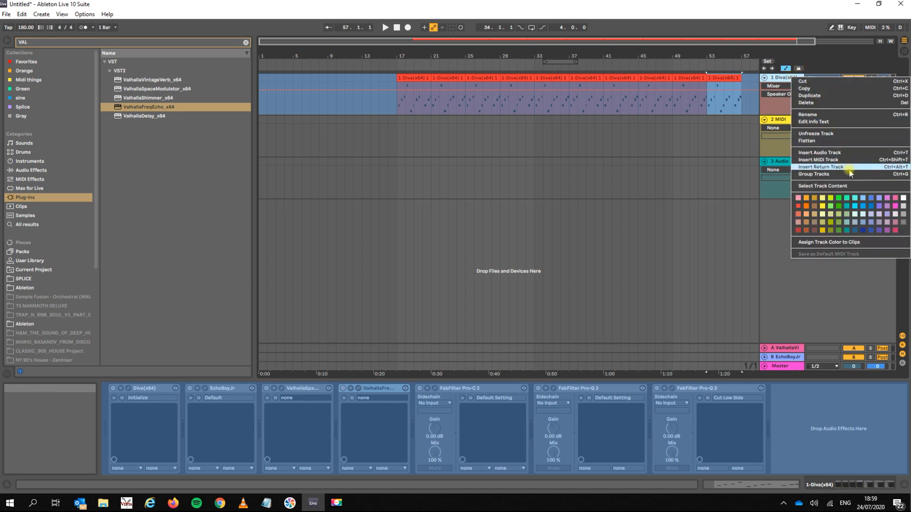
left_click(835, 97)
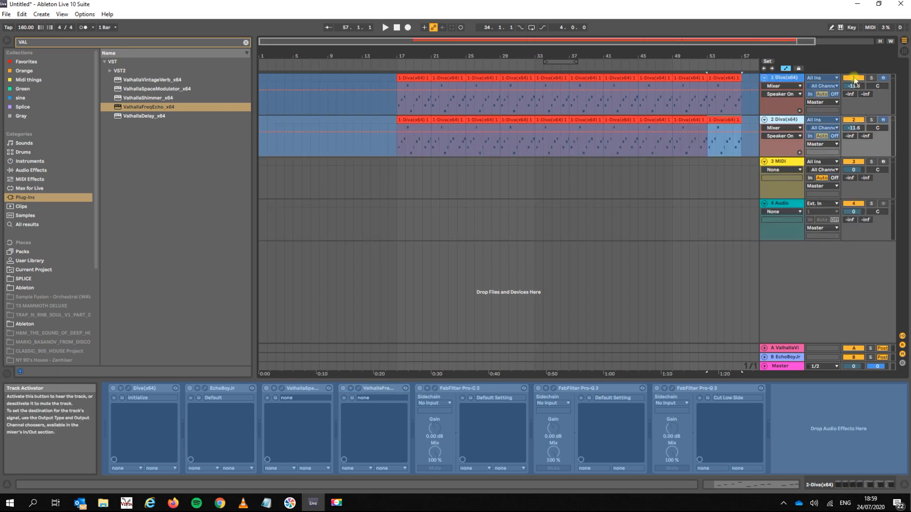
Deactivate the original Diva track and audition the duplicate from its first clip at 17.1.1.
left_click(427, 122)
key("space")
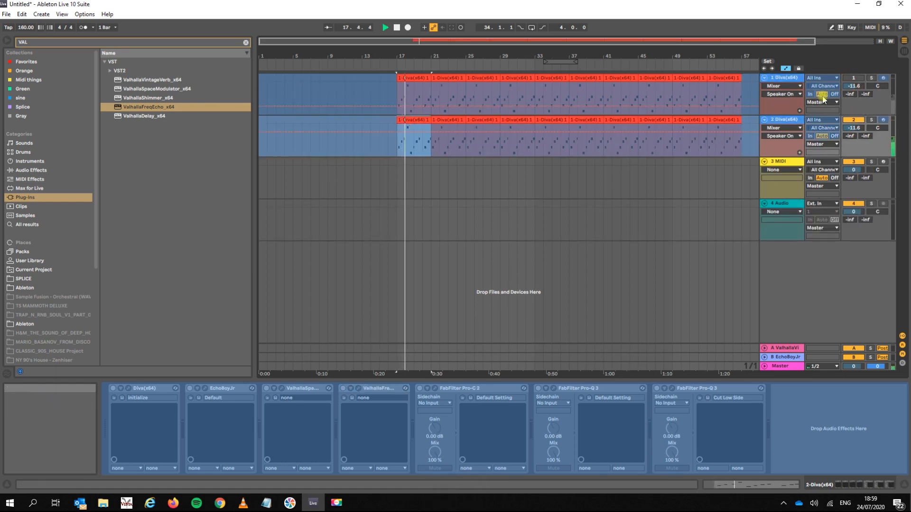
key("space")
Flatten the duplicated Diva track to audio and start playback from 17.1.1.
right_click(784, 123)
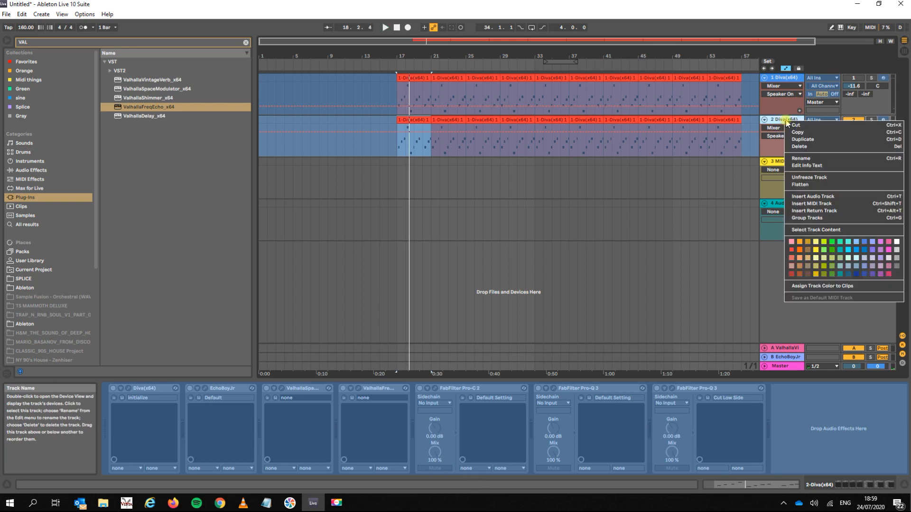
left_click(820, 185)
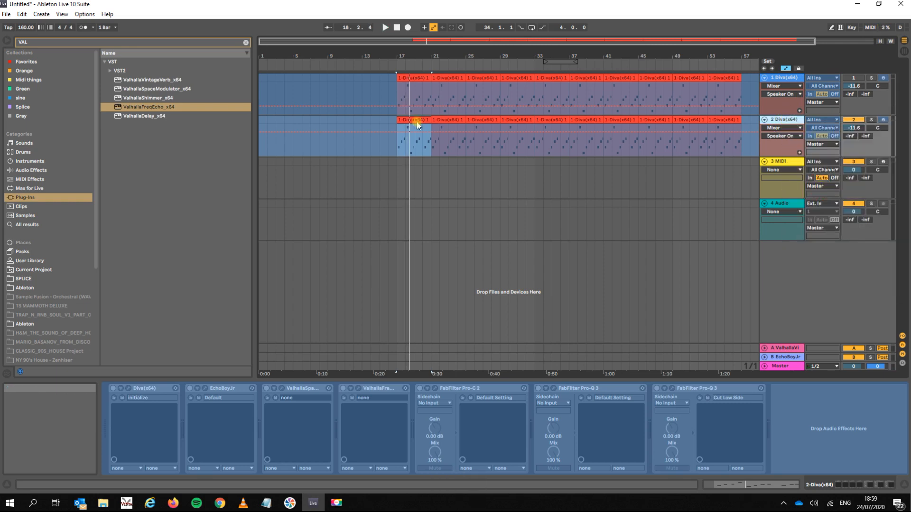
key("space")
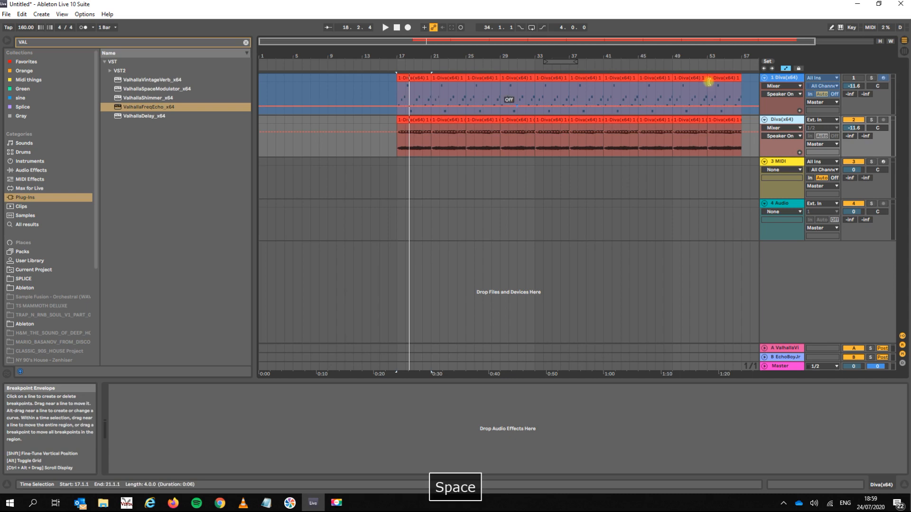
Transpose the first flattened Diva audio clip to 12 st and audition it.
left_click(398, 127)
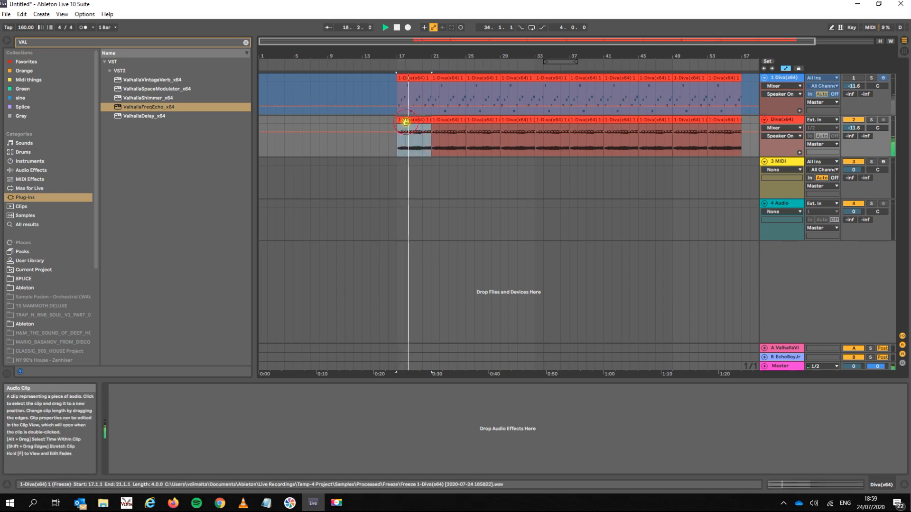
key("space")
left_click_drag(180, 449, 153, 448)
key("space")
key("space")
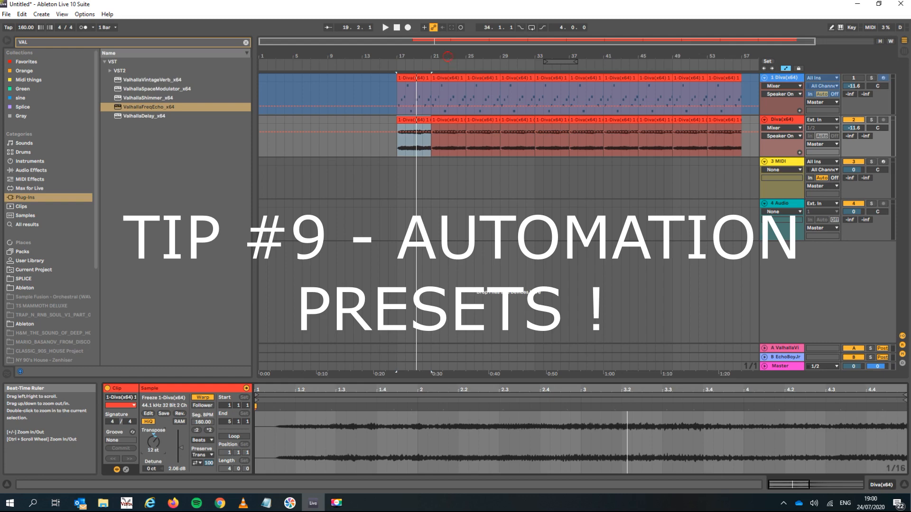
Show the Track Volume automation of the flattened Diva track and lower its volume to -23.0 dB while auditioning it.
left_click_drag(431, 60, 432, 57)
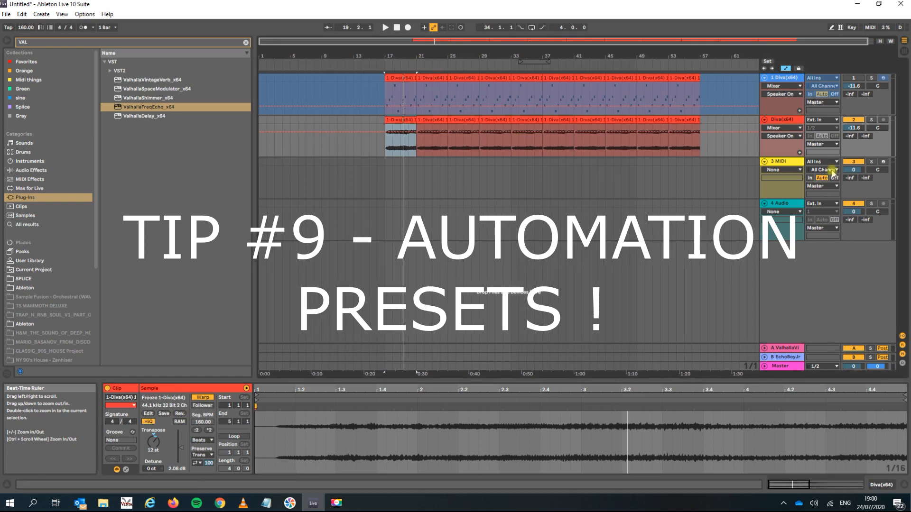
left_click(776, 136)
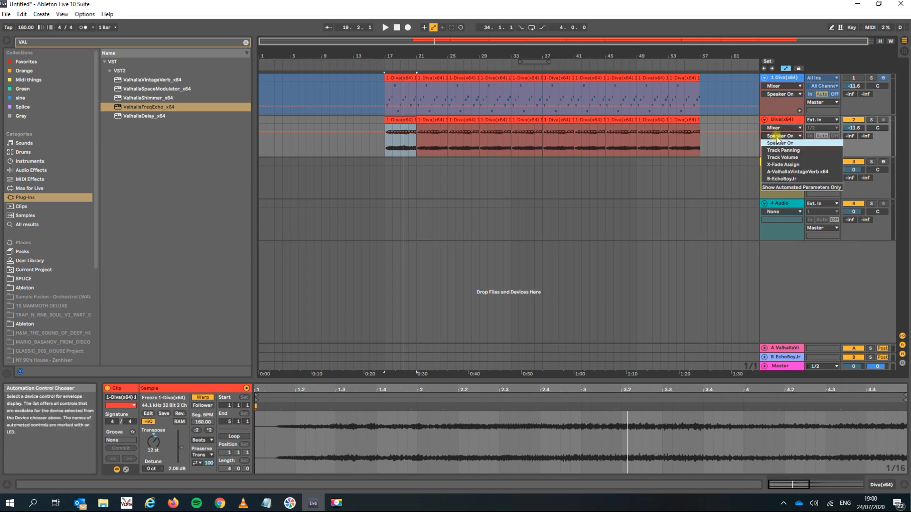
left_click(780, 180)
left_click_drag(856, 129, 855, 141)
key("space")
scroll(854, 128, "down", 6)
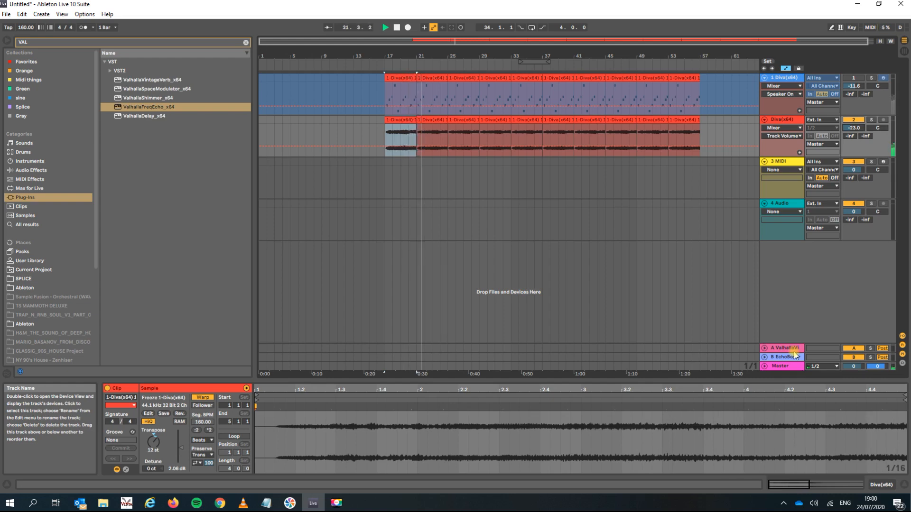
key("space")
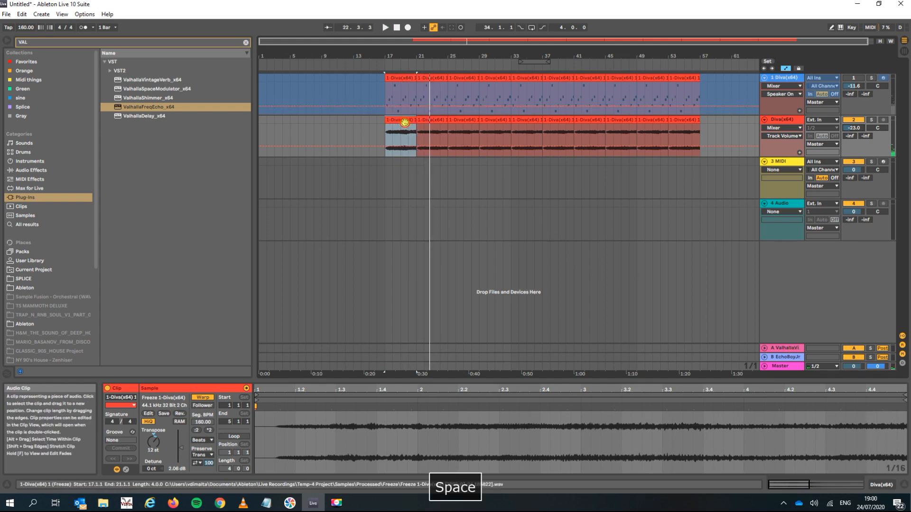
Insert an upward ramp shape in the flattened Diva track's volume automation from 17.1.1 to 21.1.1 and audition it.
left_click_drag(393, 56, 392, 140)
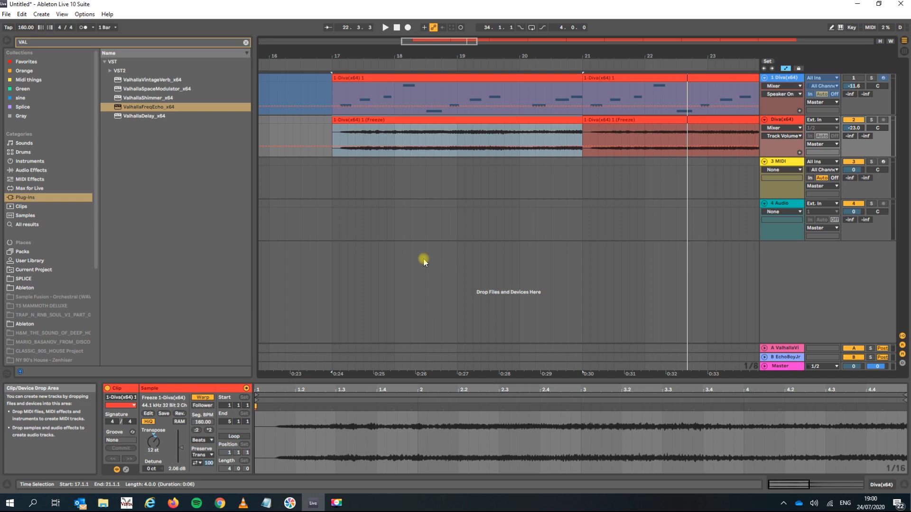
right_click(448, 139)
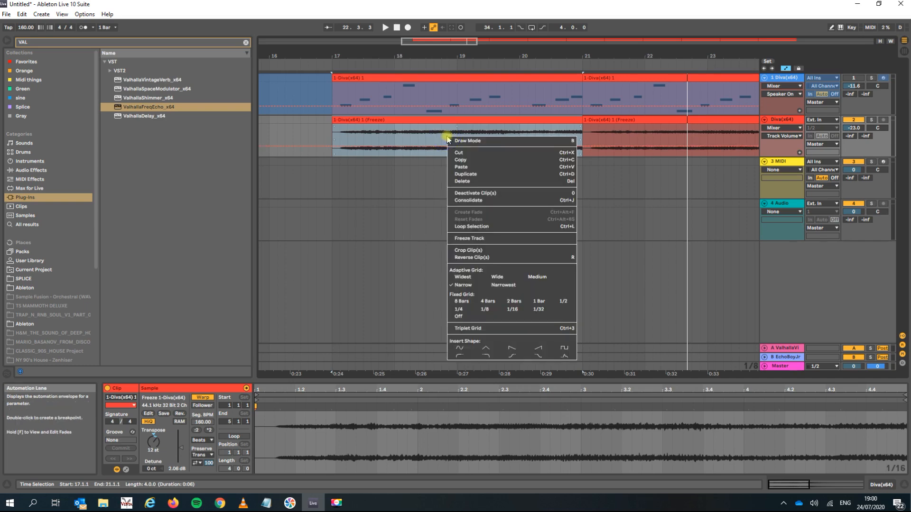
left_click(538, 349)
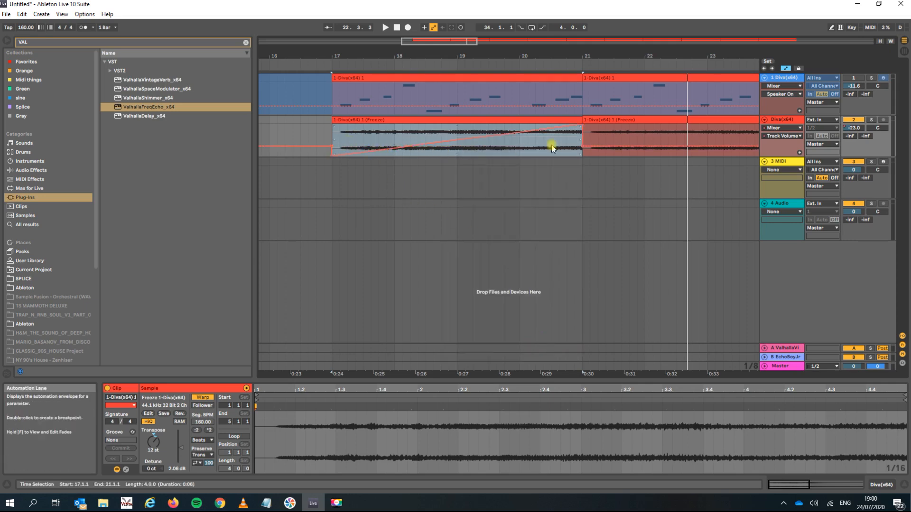
key("space")
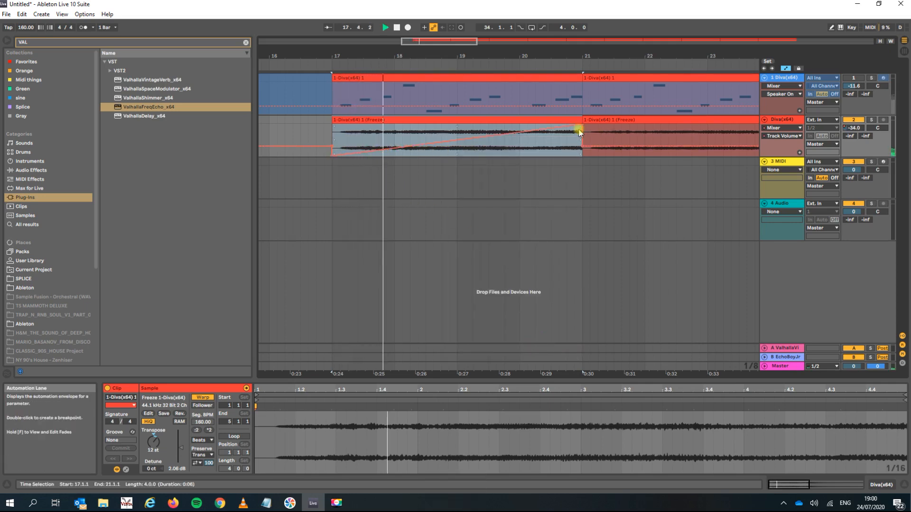
key("space")
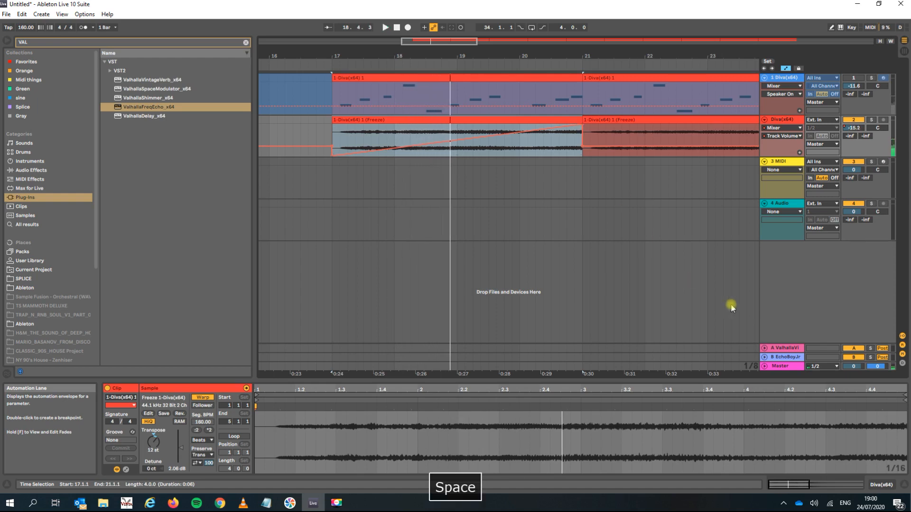
Replace the volume automation over the selected four bars with a downward ramp shape and audition it.
right_click(543, 141)
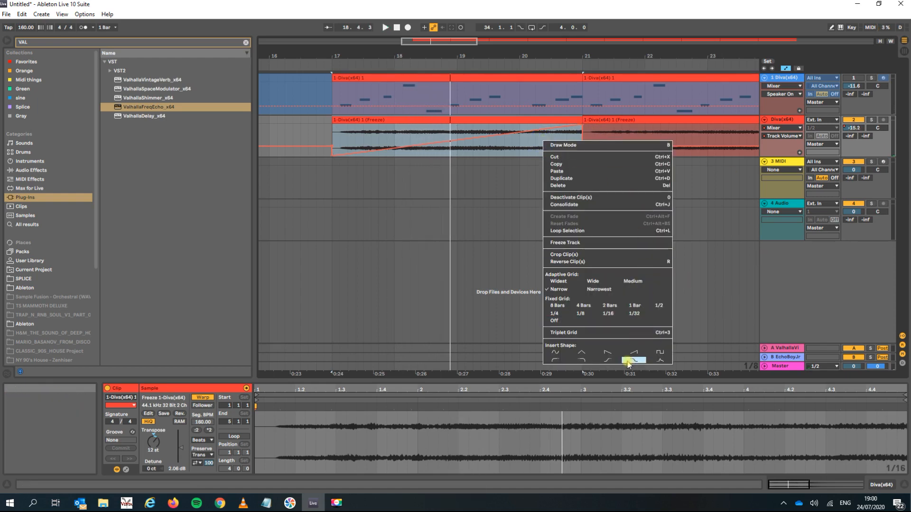
left_click(609, 352)
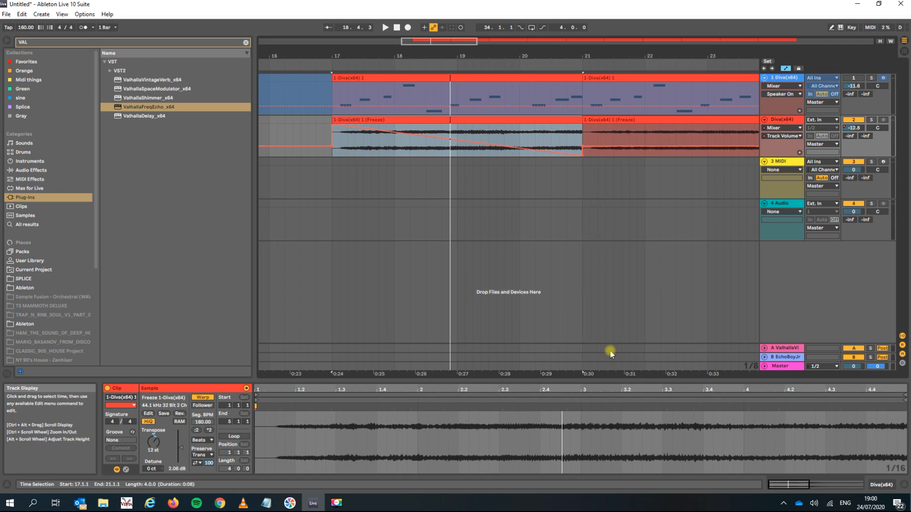
key("space")
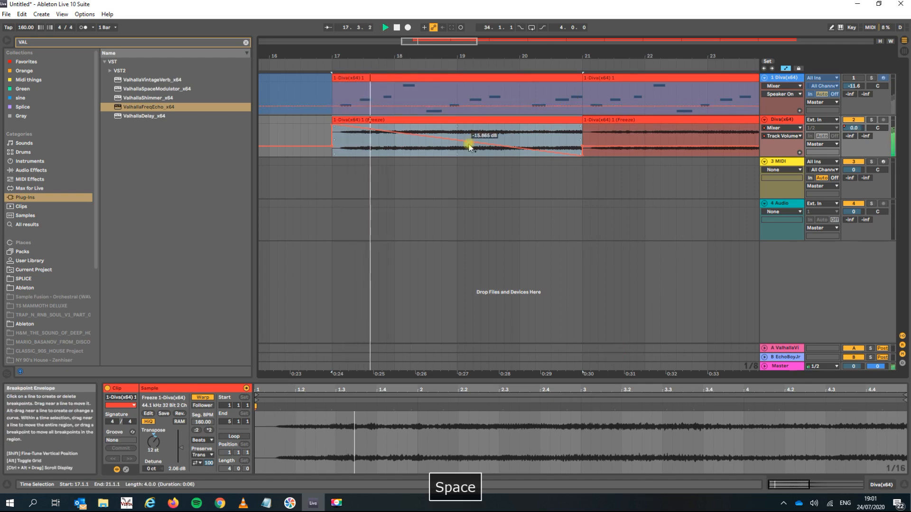
key("space")
Insert a sine shape in the volume automation of the same four bars and audition it.
right_click(441, 146)
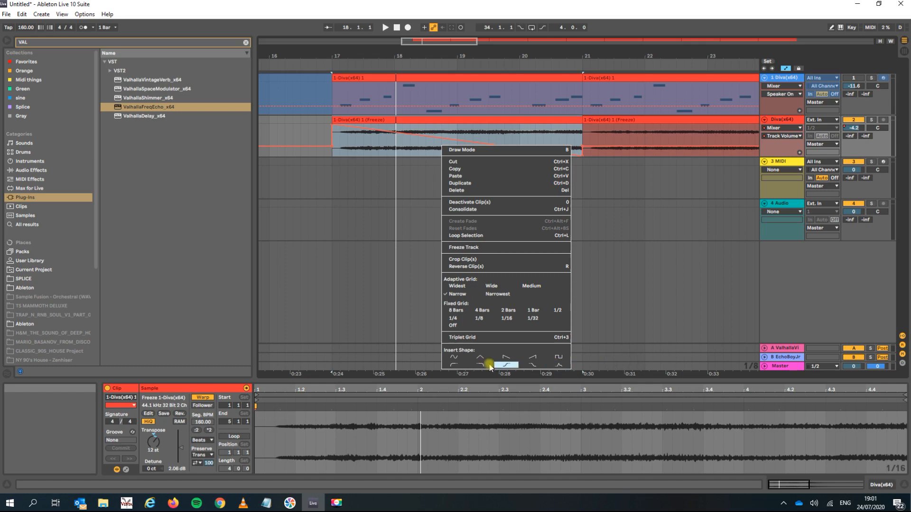
left_click(453, 357)
key("space")
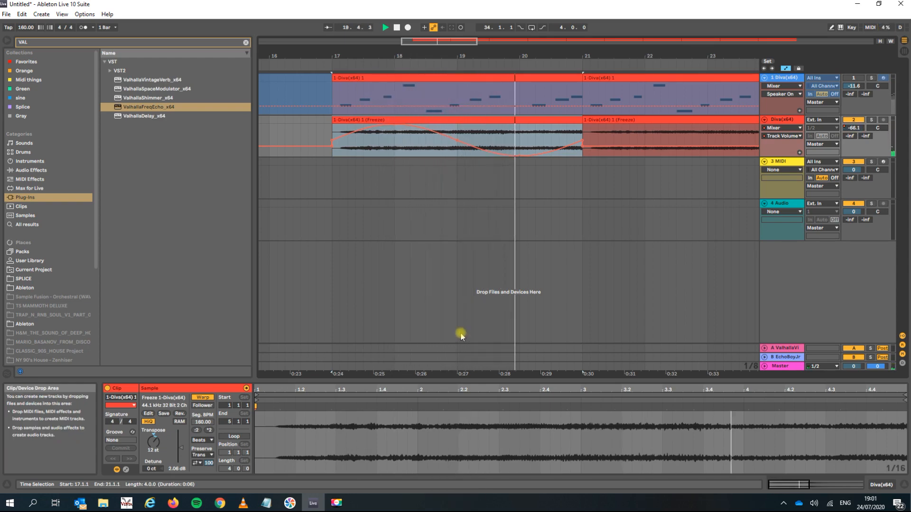
key("space")
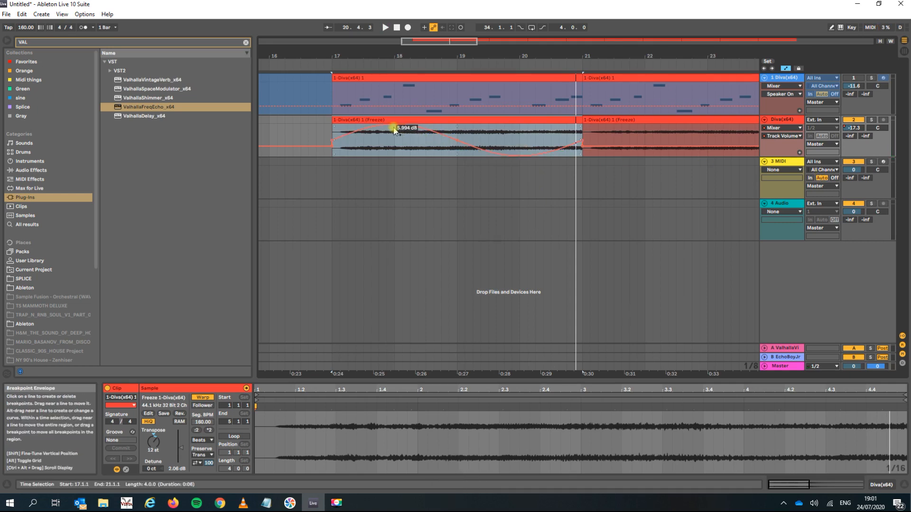
Enlarge the flattened Diva track's height and examine the peak of its sine volume curve around bar 18.
left_click_drag(375, 53, 375, 97)
left_click_drag(380, 53, 381, 28)
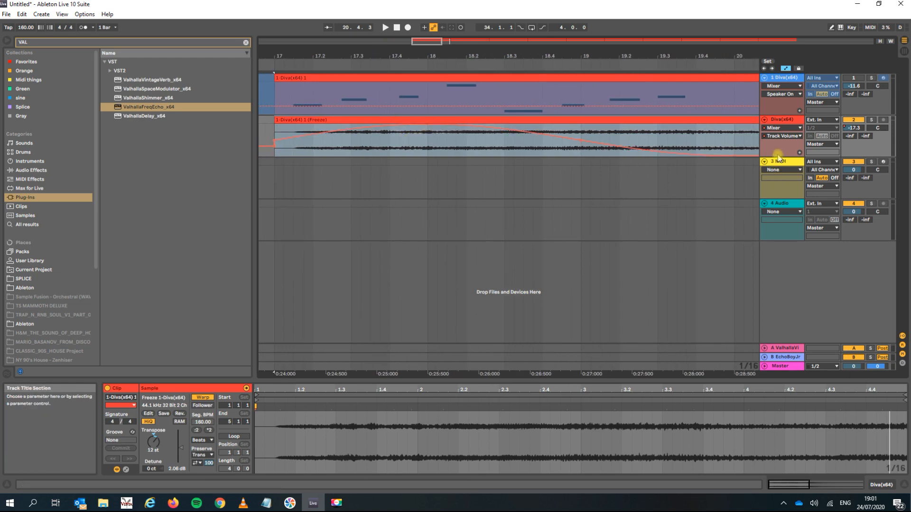
left_click_drag(777, 156, 778, 277)
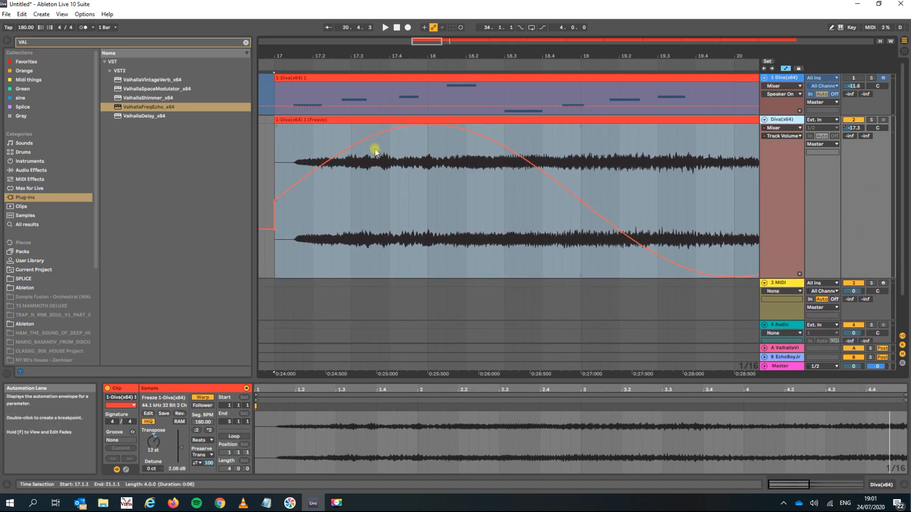
left_click_drag(430, 53, 499, 132)
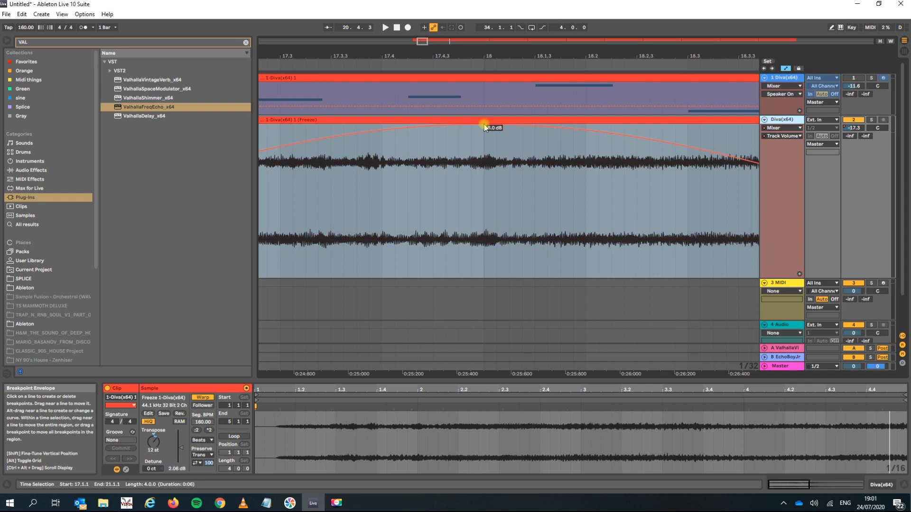
Lower the peak of the flattened Diva track's sine volume curve at bar 18 to about -1.5 dB.
left_click_drag(484, 124, 484, 153)
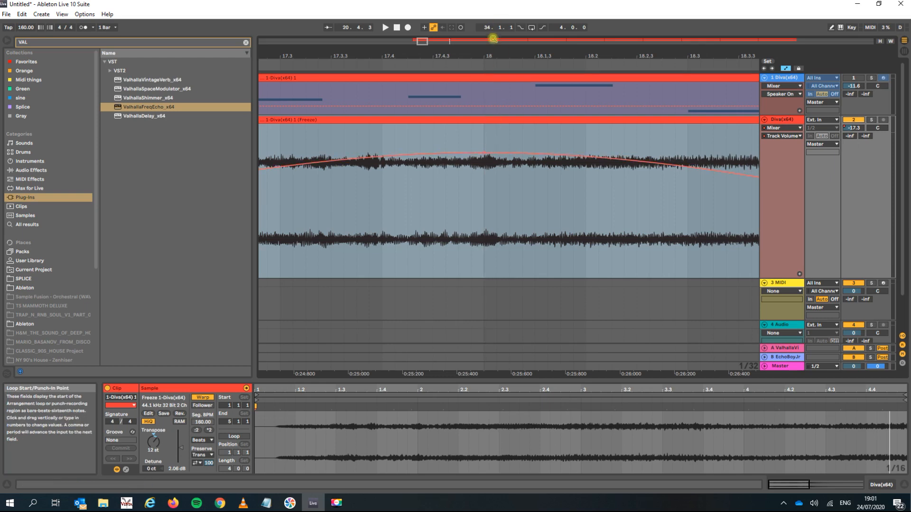
left_click_drag(486, 54, 486, 12)
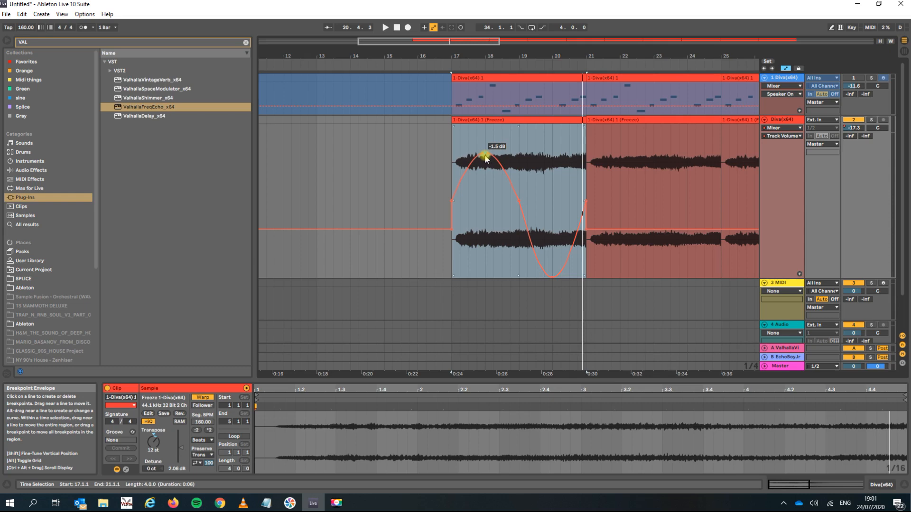
mouse_move(485, 158)
left_mouse_down()
mouse_move(485, 144)
mouse_move(485, 165)
mouse_move(485, 157)
left_mouse_up()
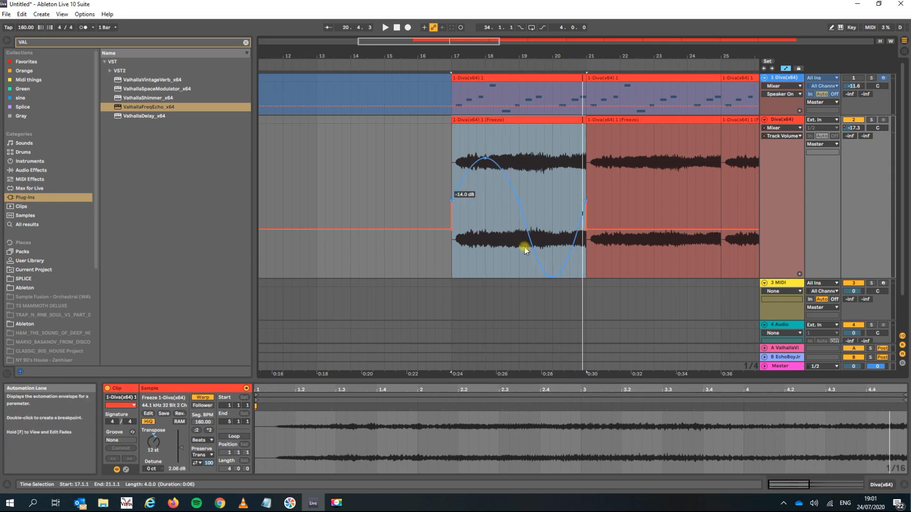
Try to raise the sine volume curve's lowest point near bar 20, and undo the attempts.
left_click(553, 280, "shift")
left_click(553, 275, "shift")
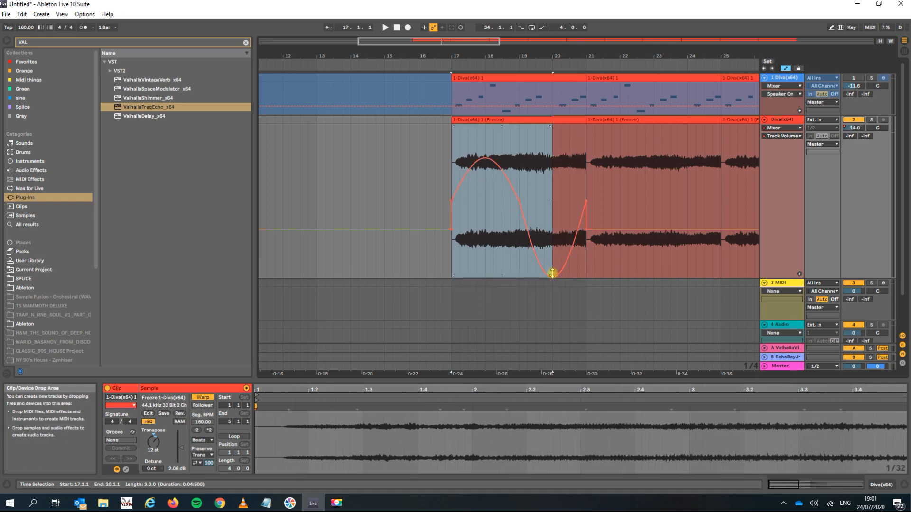
left_click_drag(554, 277, 550, 248)
key("ctrl+z")
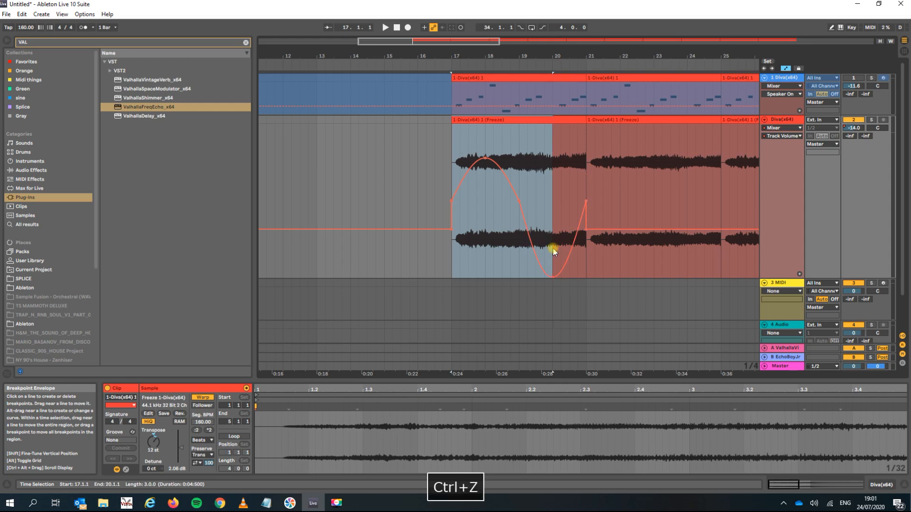
mouse_move(551, 277)
left_mouse_down()
mouse_move(550, 240)
mouse_move(551, 275)
left_mouse_up()
left_click(544, 203)
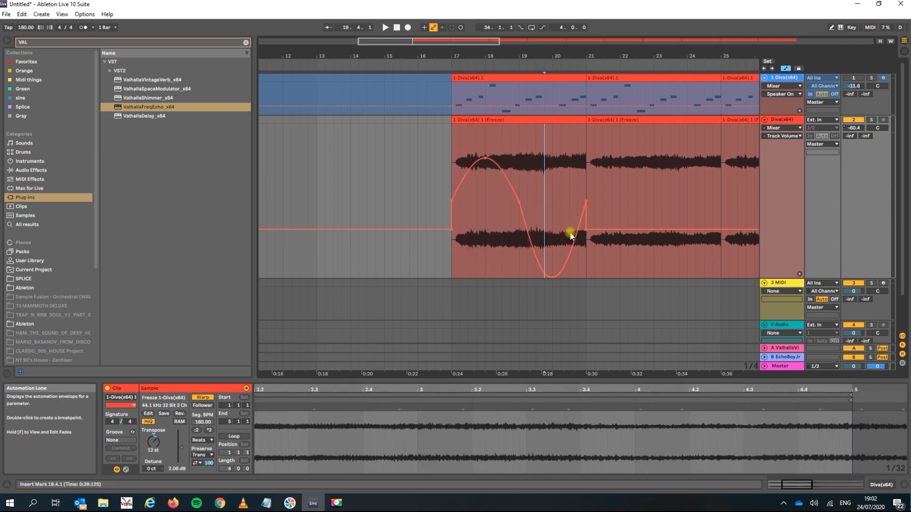
left_click_drag(551, 276, 552, 270)
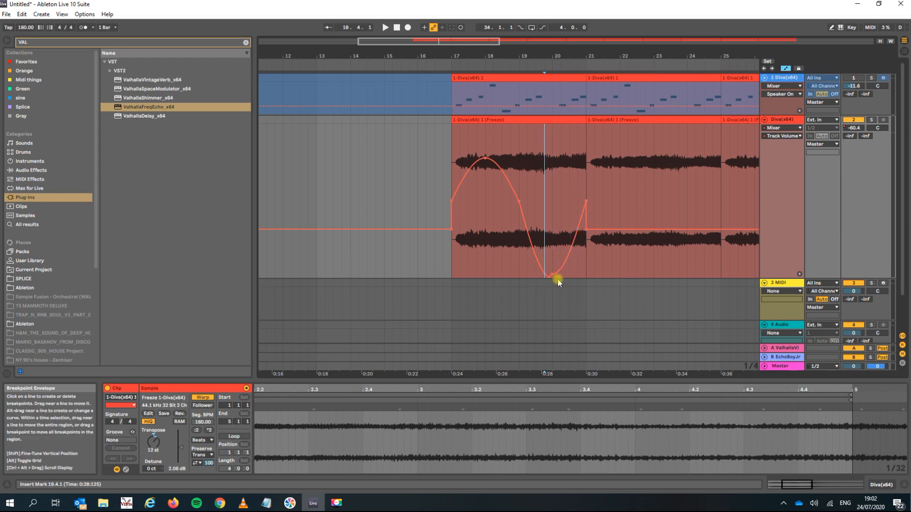
key("ctrl+z")
mouse_move(552, 275)
left_mouse_down()
mouse_move(552, 259)
mouse_move(552, 275)
left_mouse_up()
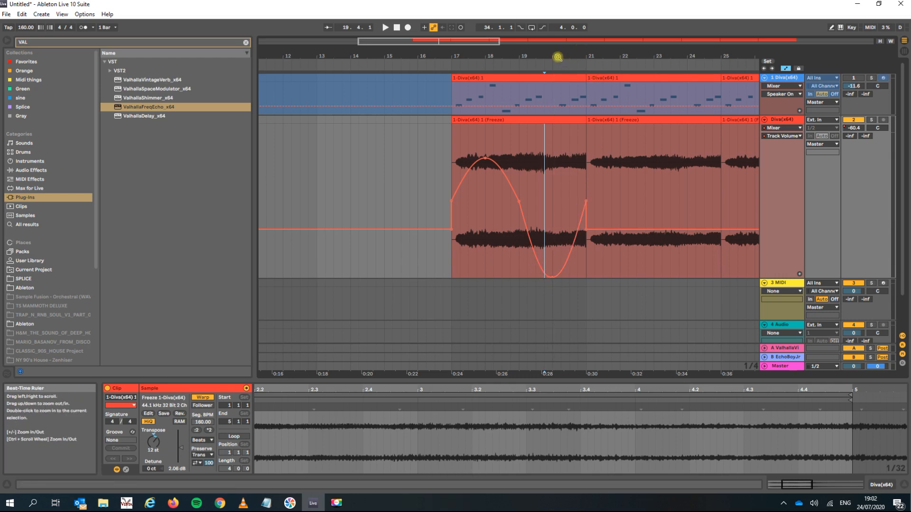
key("ctrl+z")
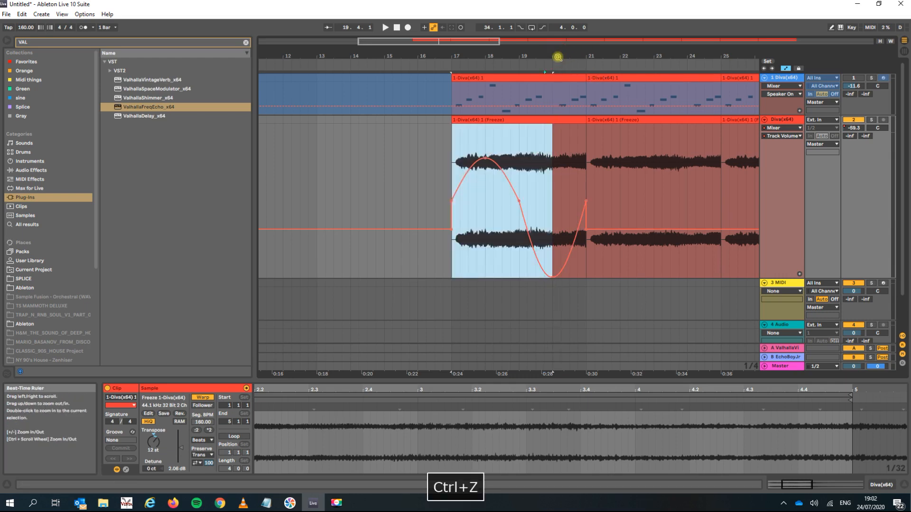
Reinsert a sine shape in the volume automation from 17.1.1 to 21.1.1 and slightly adjust its lowest point near bar 20.
left_click(459, 142)
left_click_drag(453, 143, 586, 145)
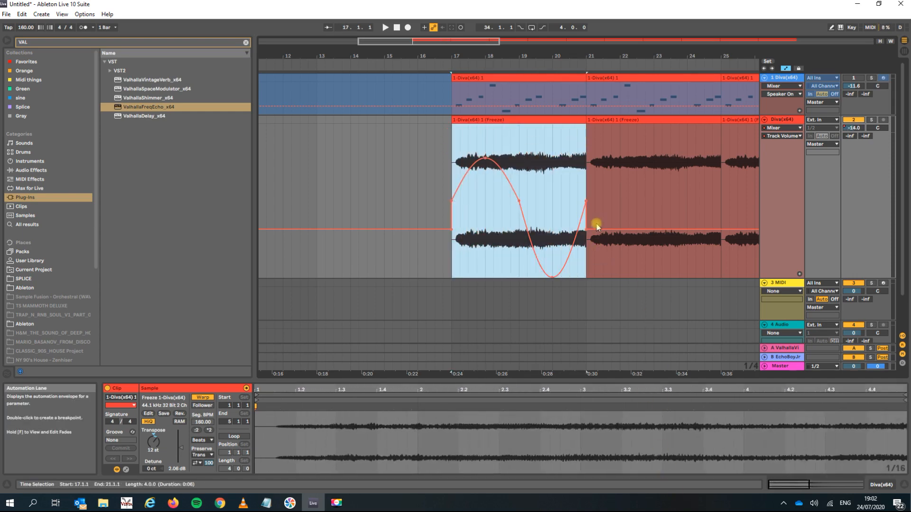
right_click(558, 176)
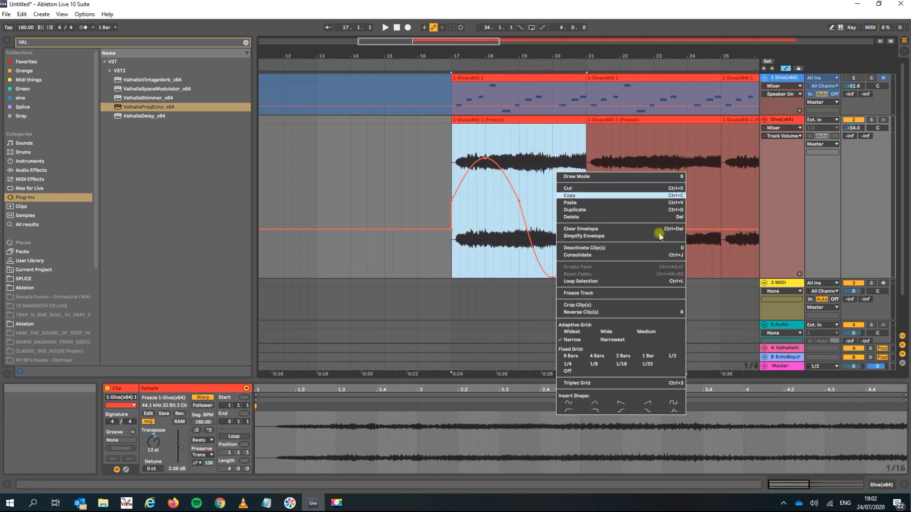
left_click(567, 405)
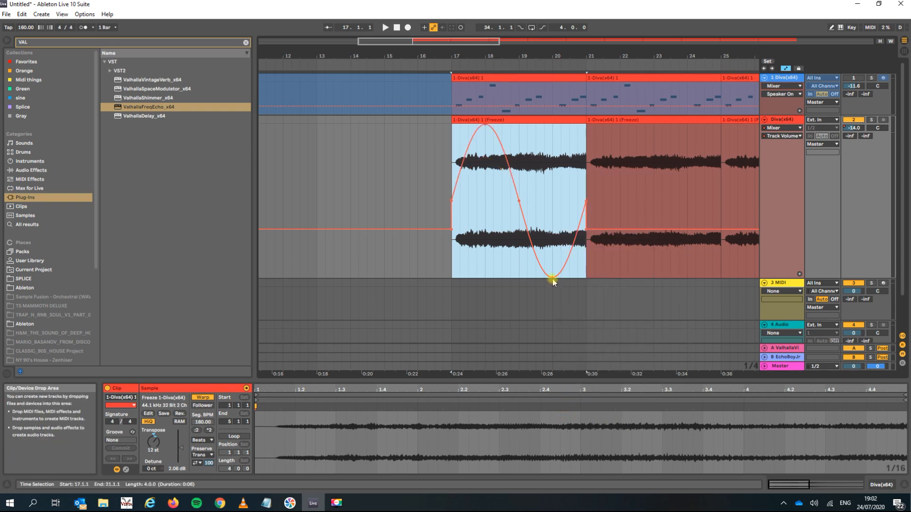
mouse_move(553, 279)
left_mouse_down()
mouse_move(559, 208)
mouse_move(548, 264)
mouse_move(560, 272)
mouse_move(553, 277)
mouse_move(553, 267)
mouse_move(553, 278)
mouse_move(577, 277)
mouse_move(553, 280)
mouse_move(552, 263)
mouse_move(552, 277)
left_mouse_up()
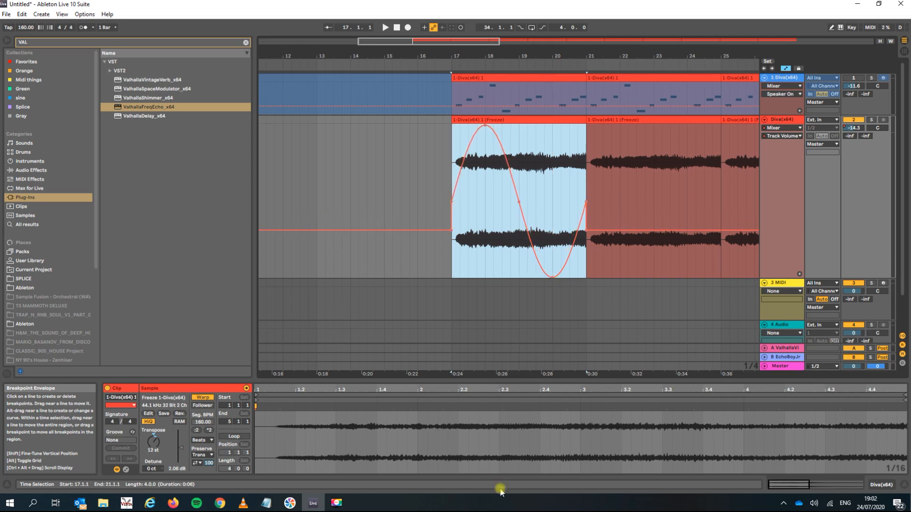
Replace the volume automation from 17.1.1 to 21.1.1 with an upward ramp and duplicate it repeatedly up to bar 45.
left_click(564, 56)
left_click_drag(563, 56, 376, 97)
right_click(382, 182)
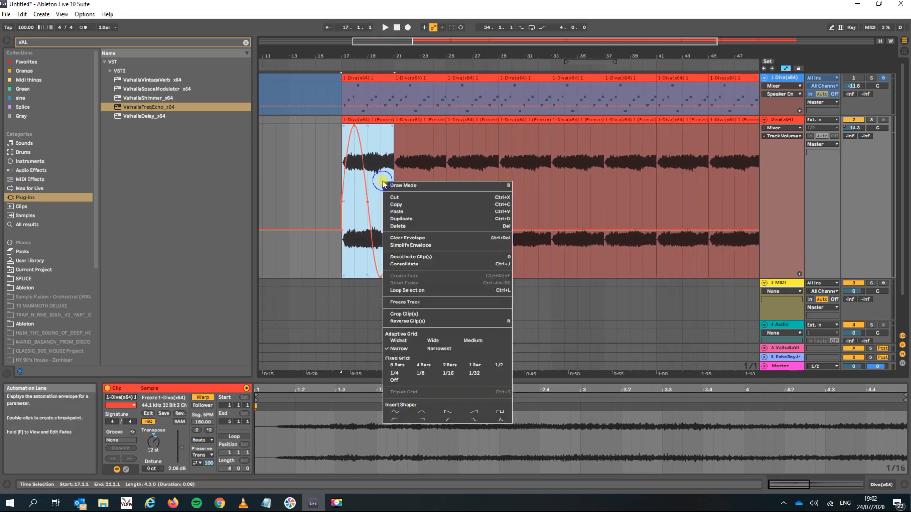
left_click(475, 413)
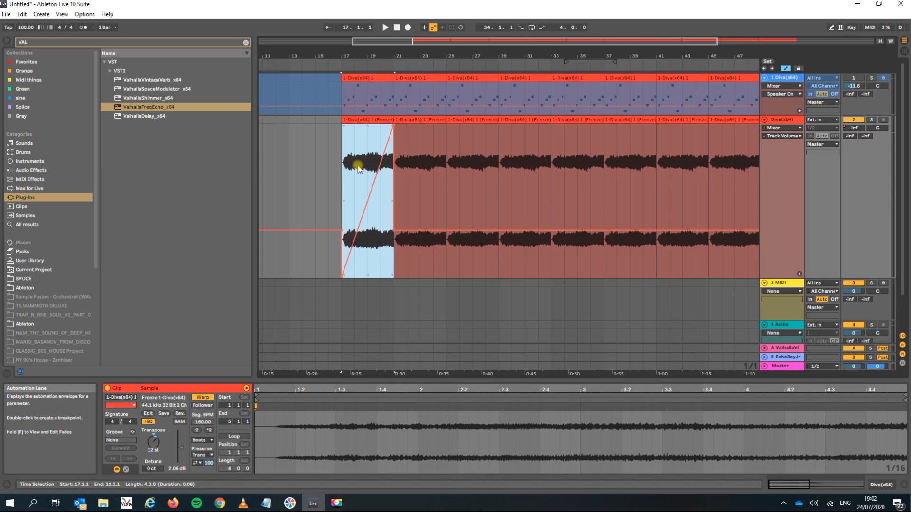
key("ctrl+d")
key("ctrl+d")
key("ctrl+d")
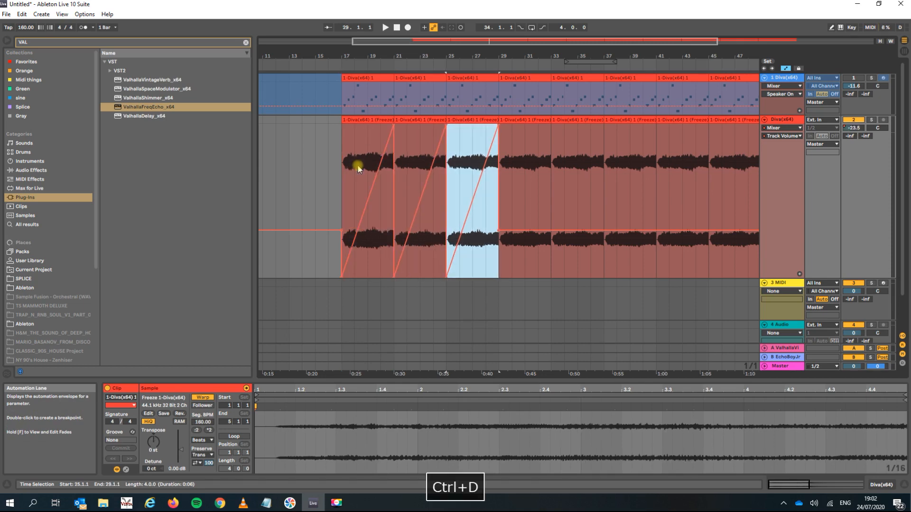
key("ctrl+d")
key("ctrl+d")
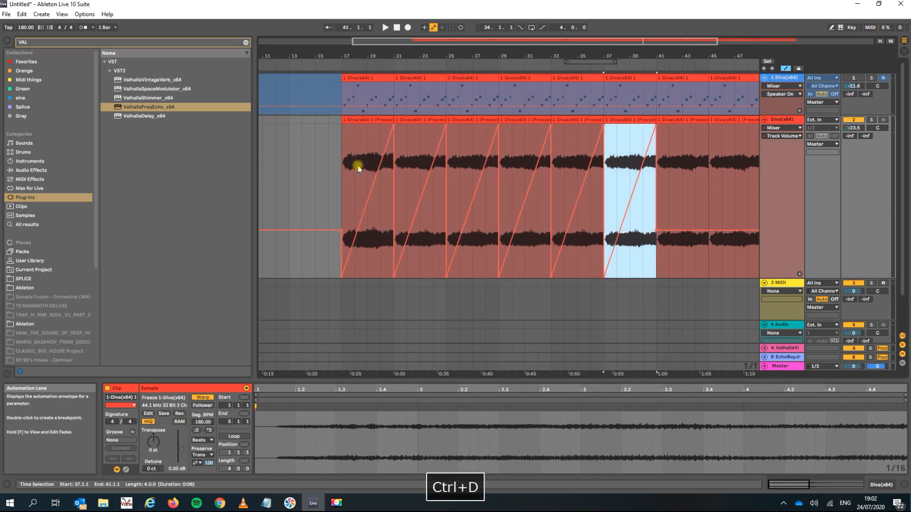
key("ctrl+d")
Insert one upward ramp in the volume automation from 17.1.1 to 33.1.1 and duplicate it twice, up to bar 65.
left_click_drag(345, 147, 549, 164)
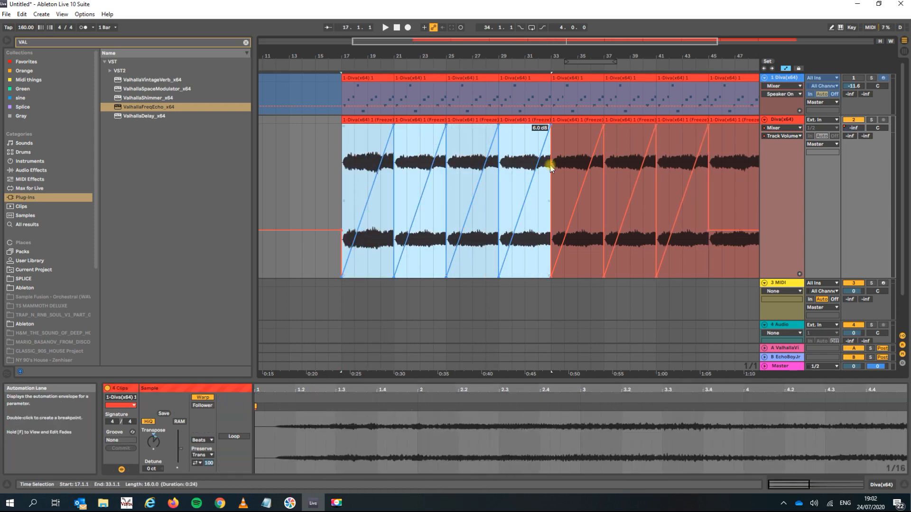
right_click(420, 167)
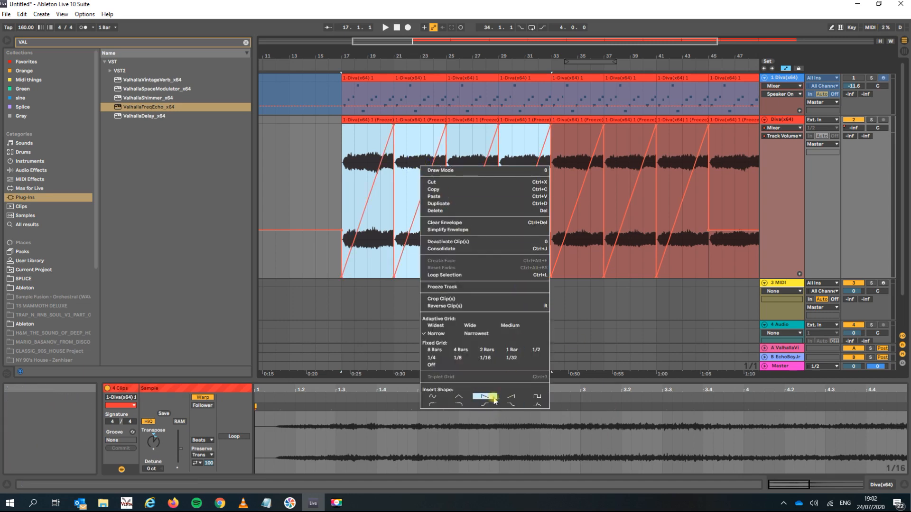
left_click(511, 396)
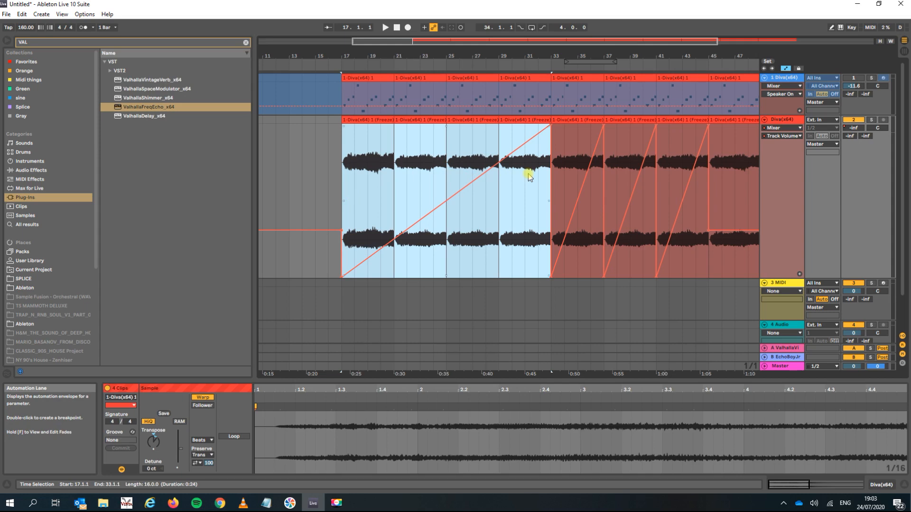
key("ctrl+d")
key("ctrl+d")
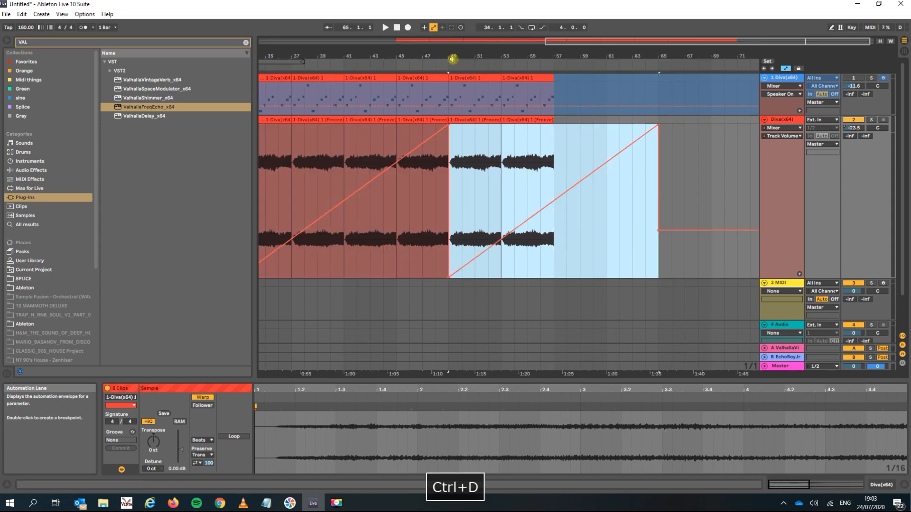
Audition the long volume ramp from bar 17, and hide and show the automation lanes again.
left_click_drag(453, 57, 453, 23)
left_click(386, 120)
key("space")
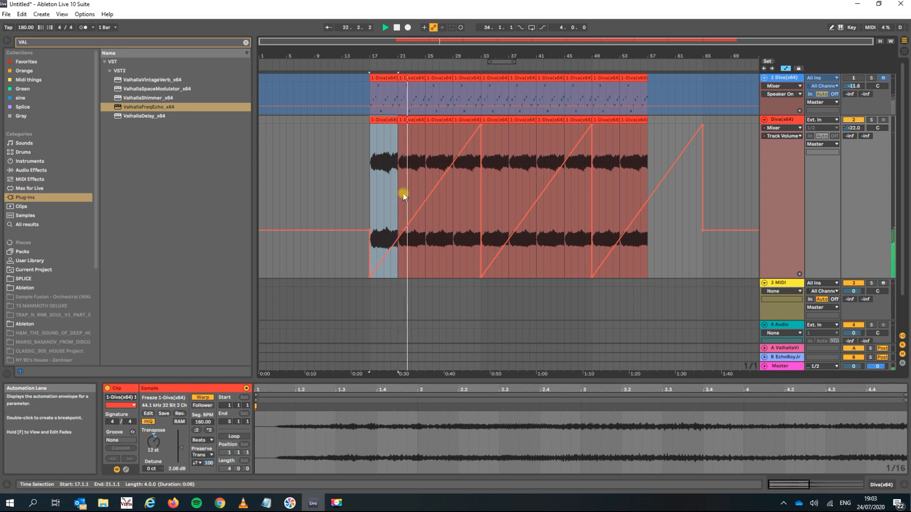
key("space")
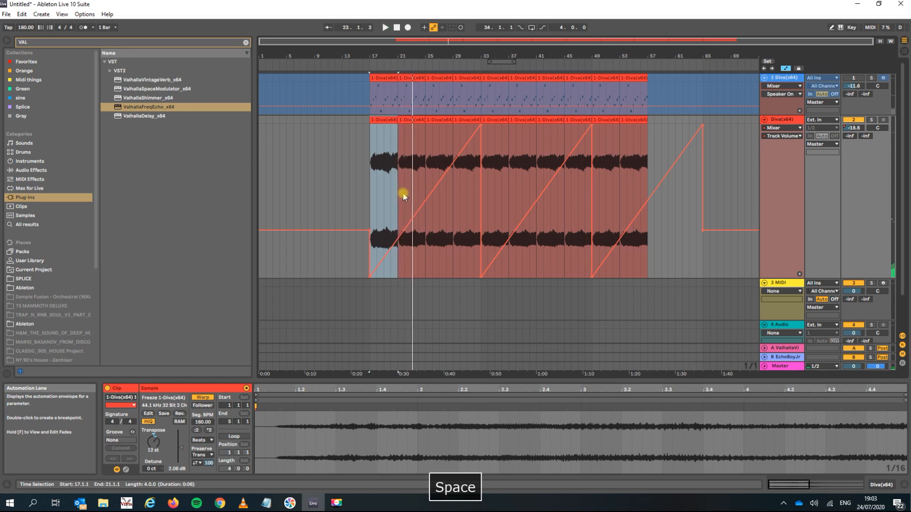
key("a")
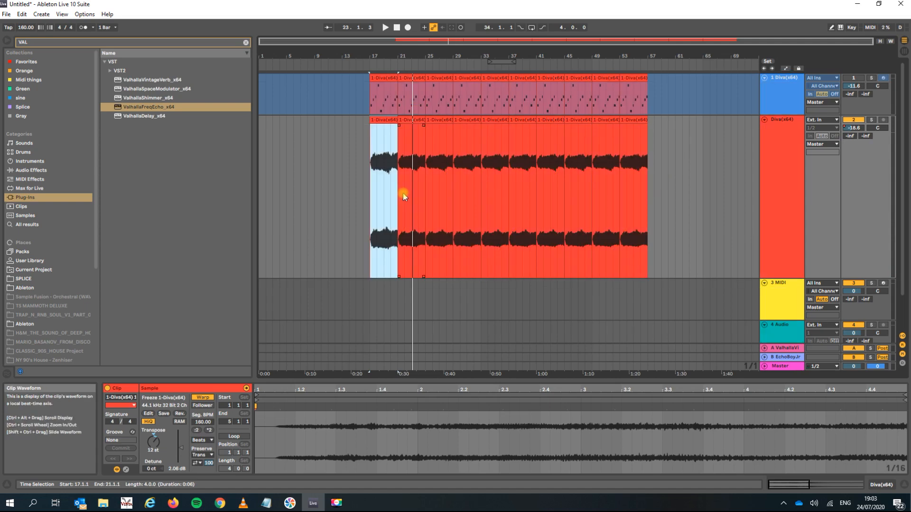
key("a")
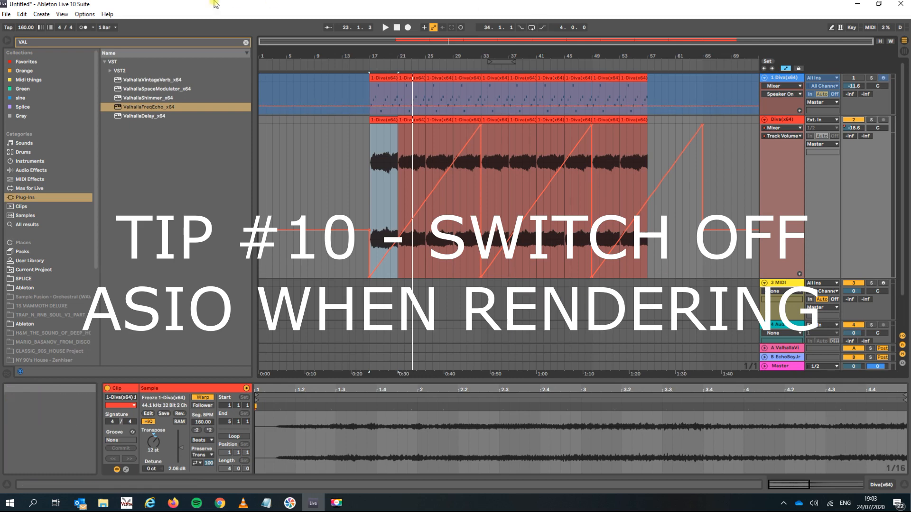
Open the audio/video export settings, switch off Encode PCM, and close the dialog without exporting.
left_click(5, 14)
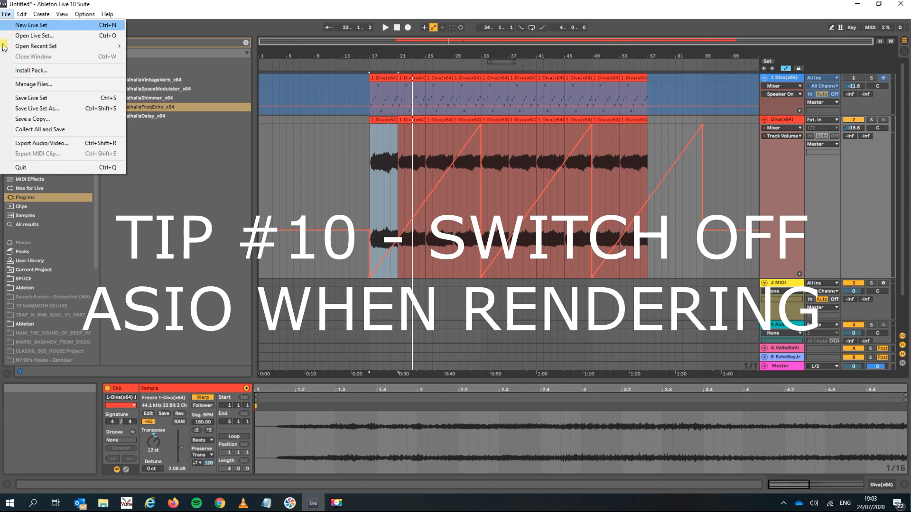
left_click(41, 142)
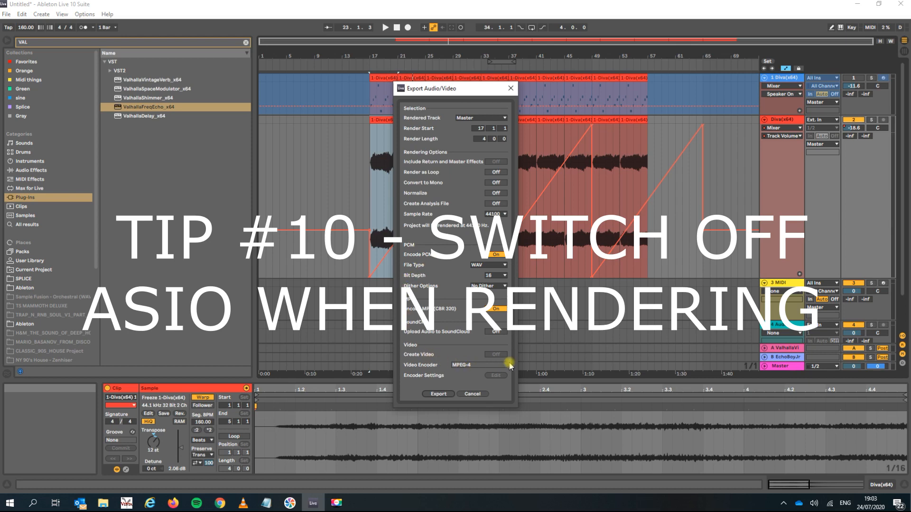
left_click(495, 255)
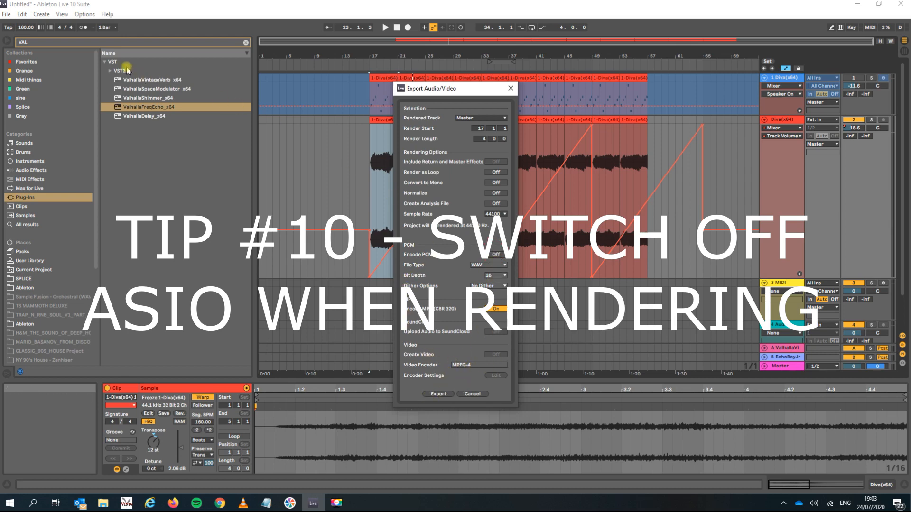
left_click(511, 88)
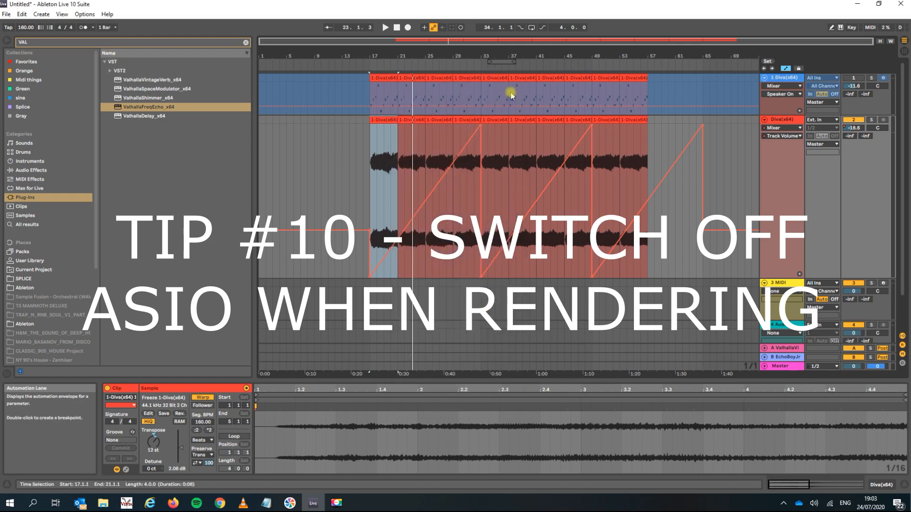
Open the audio preferences and examine the available driver types without choosing another one.
left_click(86, 14)
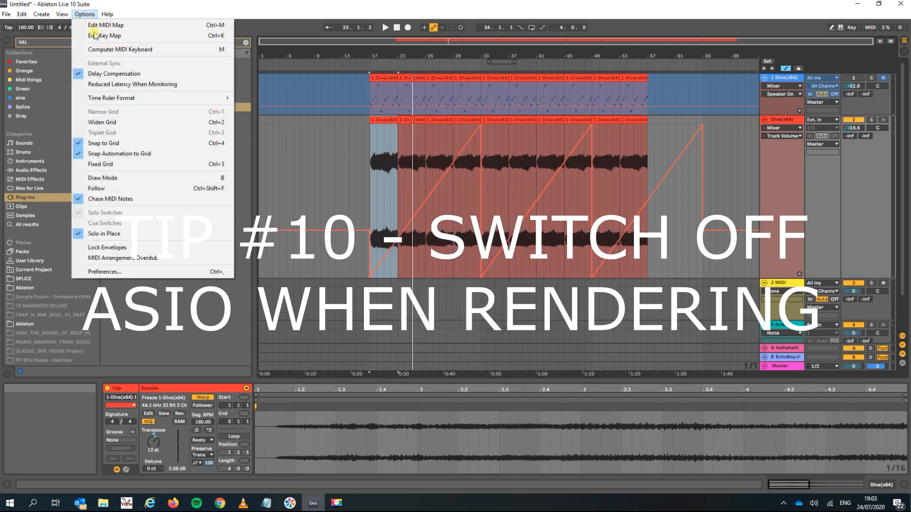
left_click(147, 272)
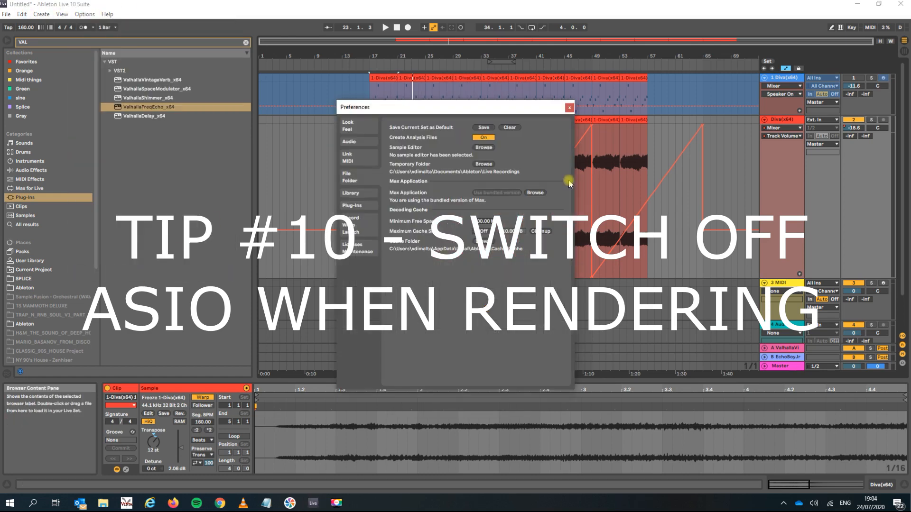
left_click(350, 144)
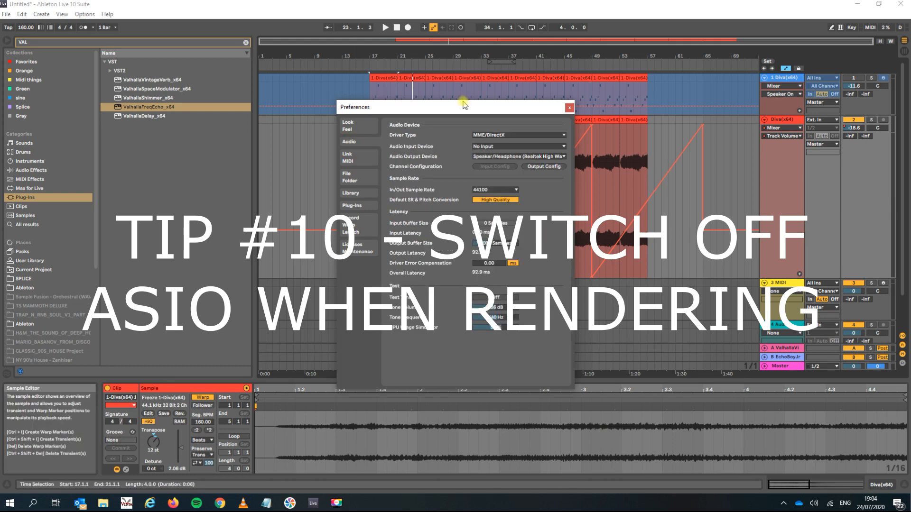
left_click(486, 137)
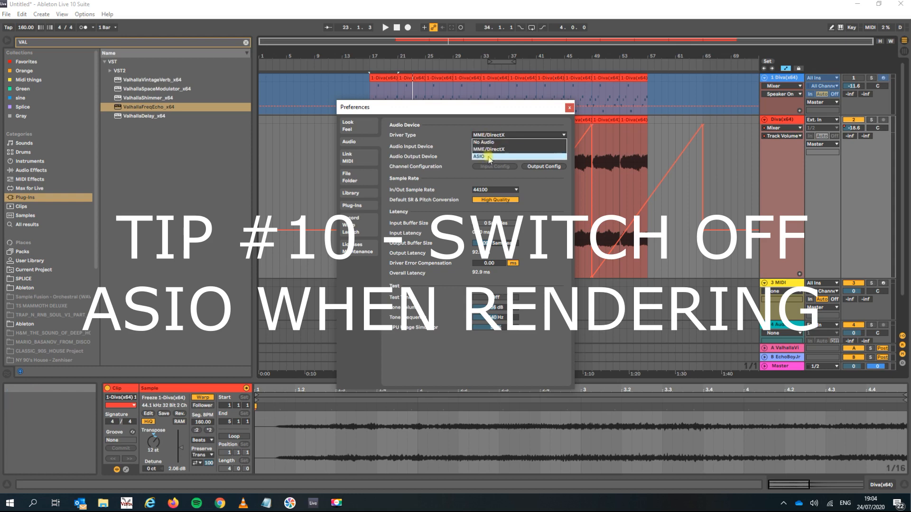
left_click(484, 117)
left_click(493, 147)
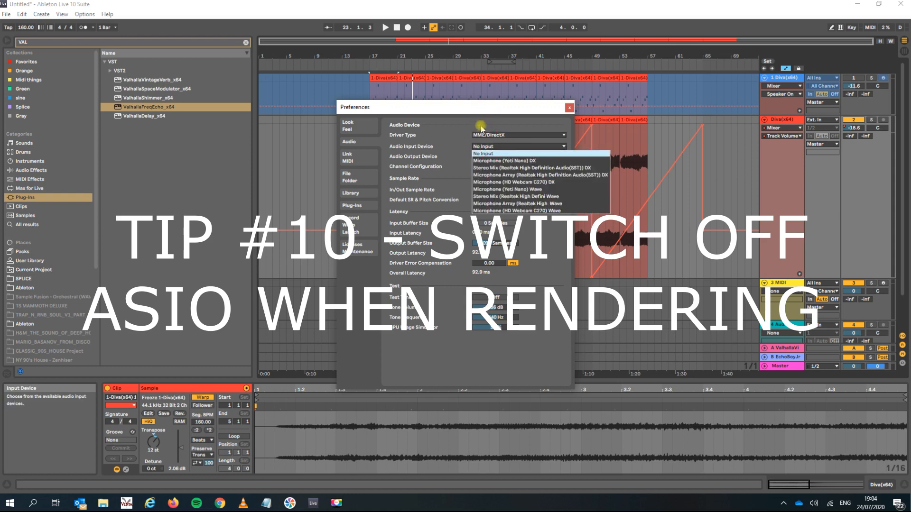
left_click(481, 127)
left_click(484, 135)
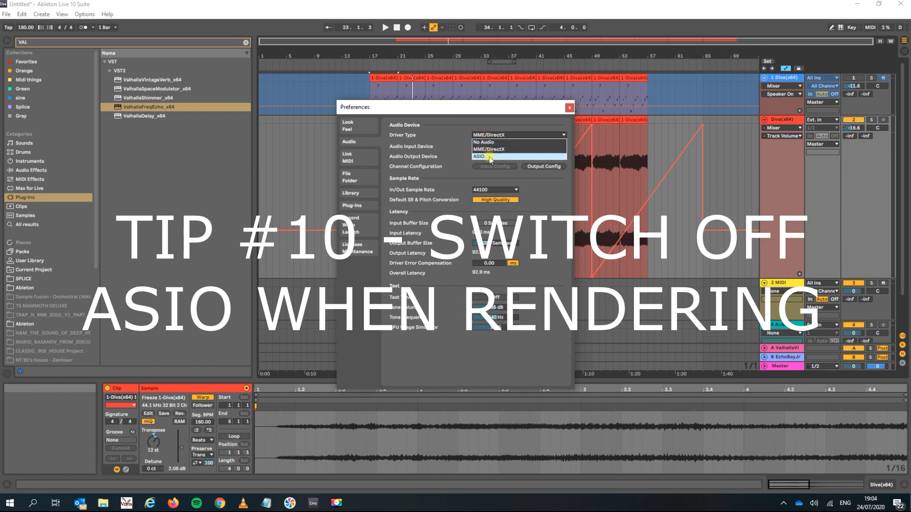
left_click(511, 121)
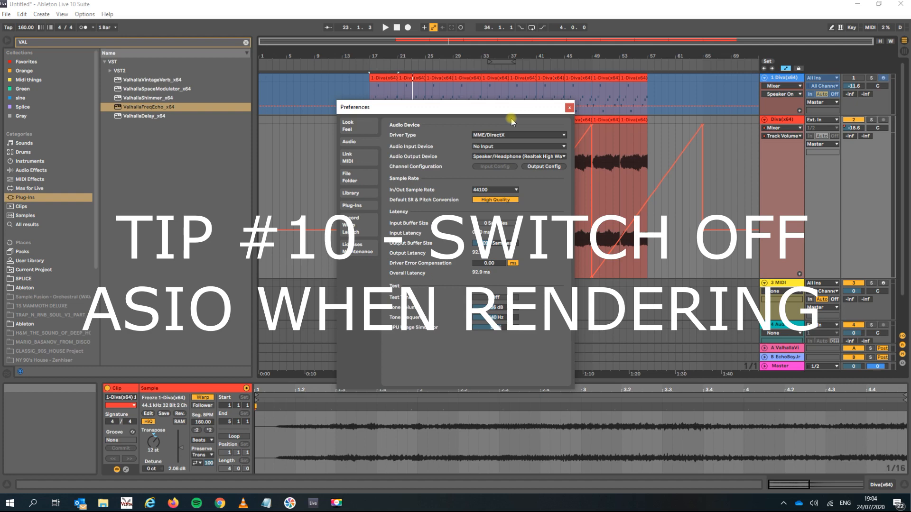
Set the audio driver type to No Audio and close the preferences.
left_click(494, 137)
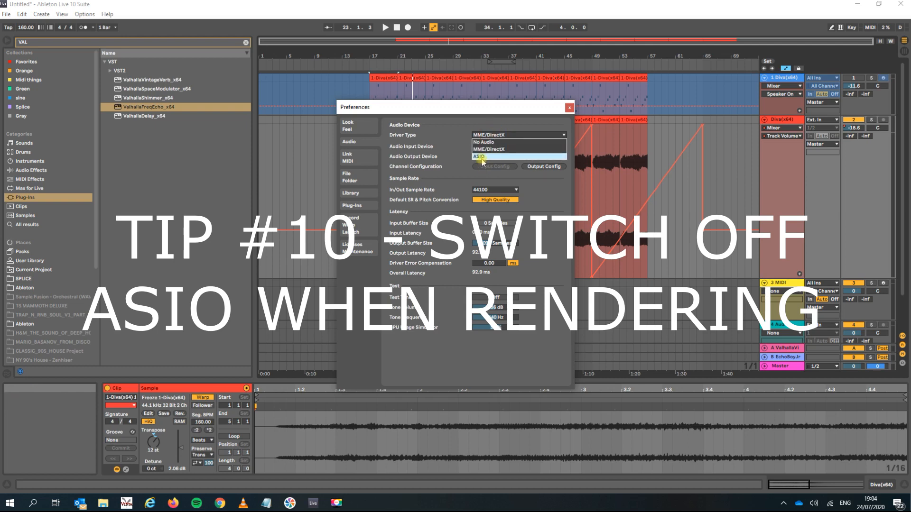
left_click(484, 143)
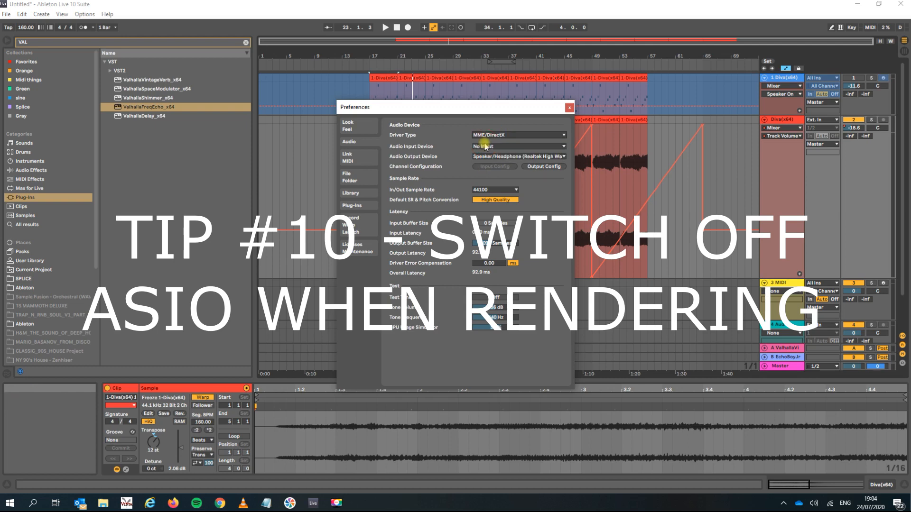
left_click(569, 108)
Loop the first Diva MIDI clip at bar 17 and export its four bars from the Master track as Untitled.mp3.
left_click(393, 76)
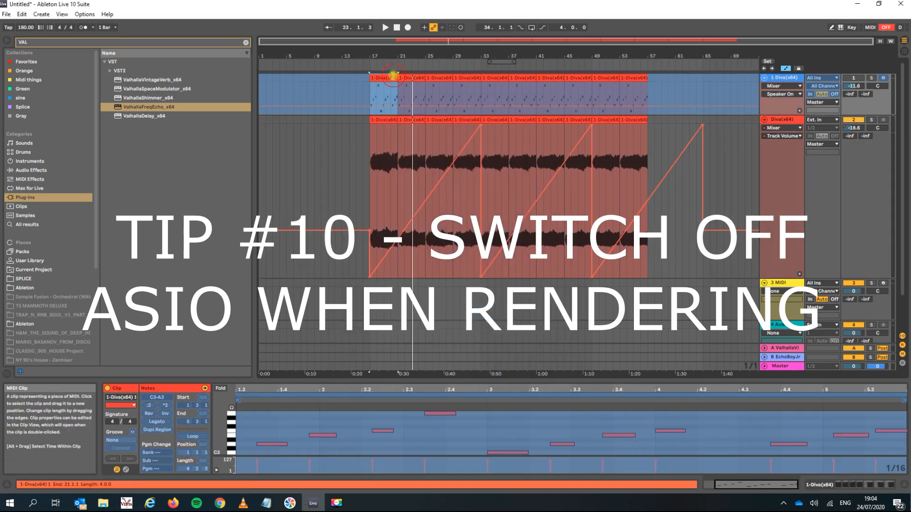
key("ctrl+l")
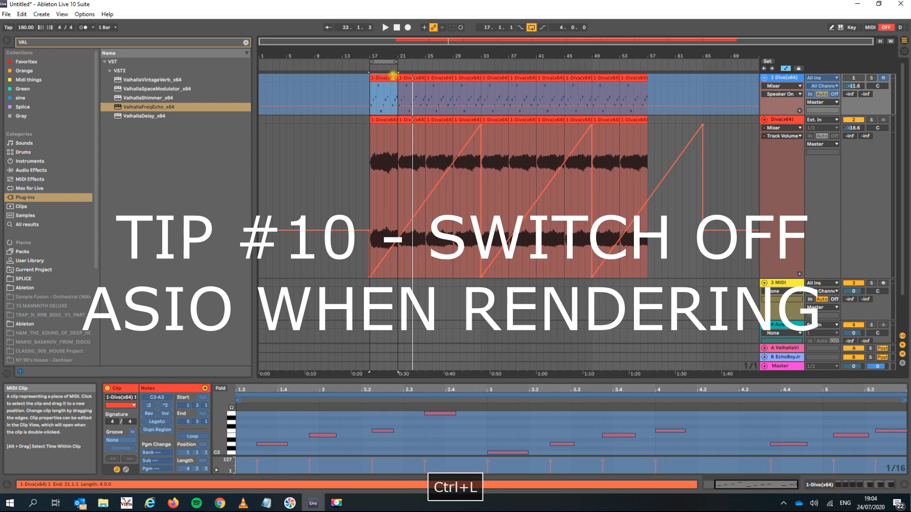
left_click(7, 14)
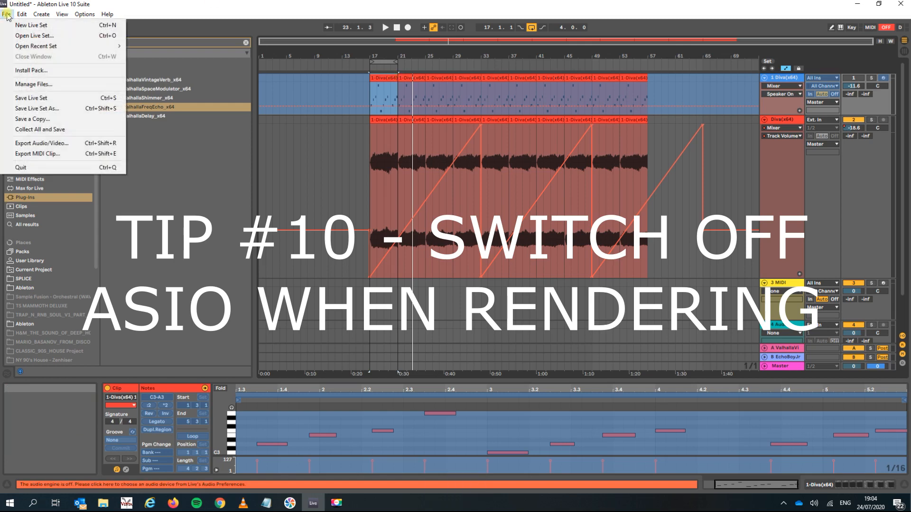
left_click(53, 144)
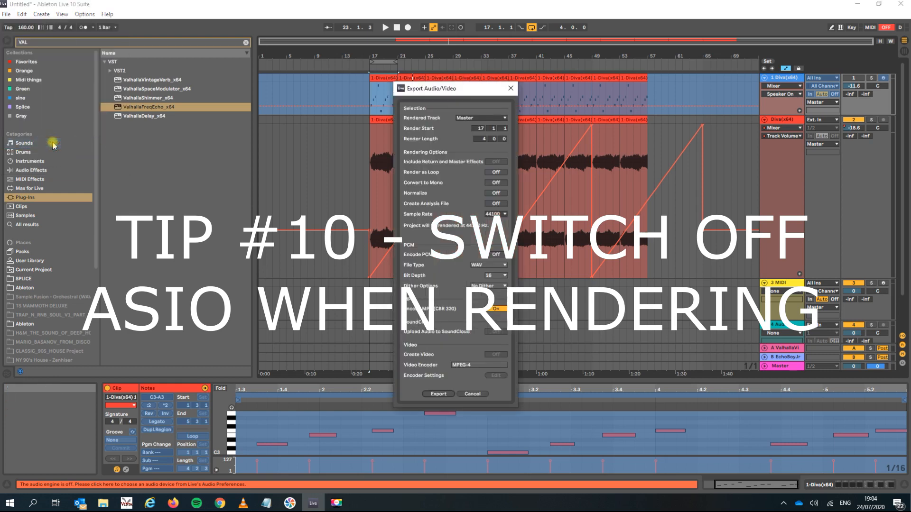
left_click(431, 394)
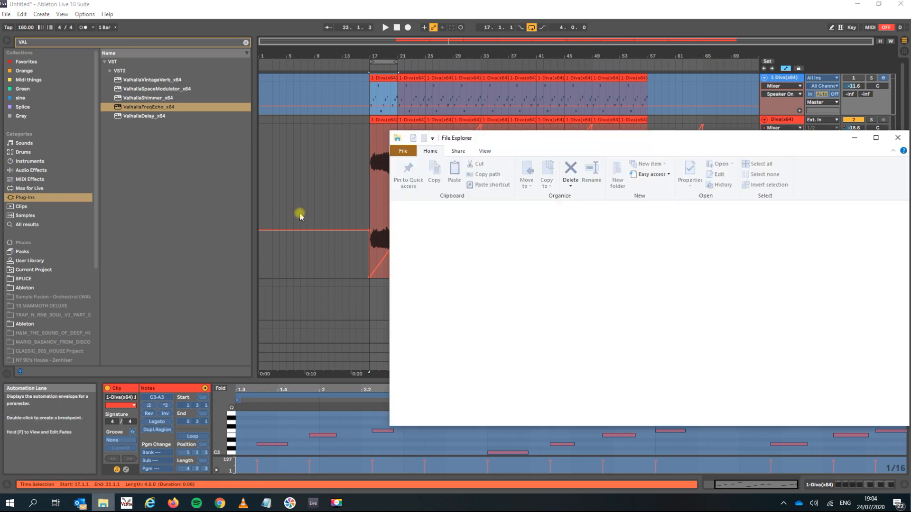
In File Explorer, open the deconstructed double bass Project folder, play Untitled.mp3, close the player and return to Ableton Live.
double_click(671, 338)
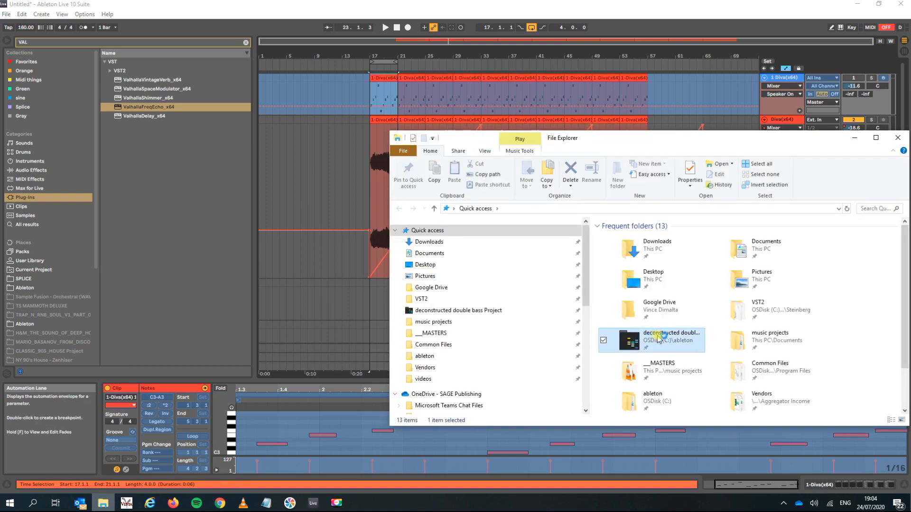
left_click(634, 237)
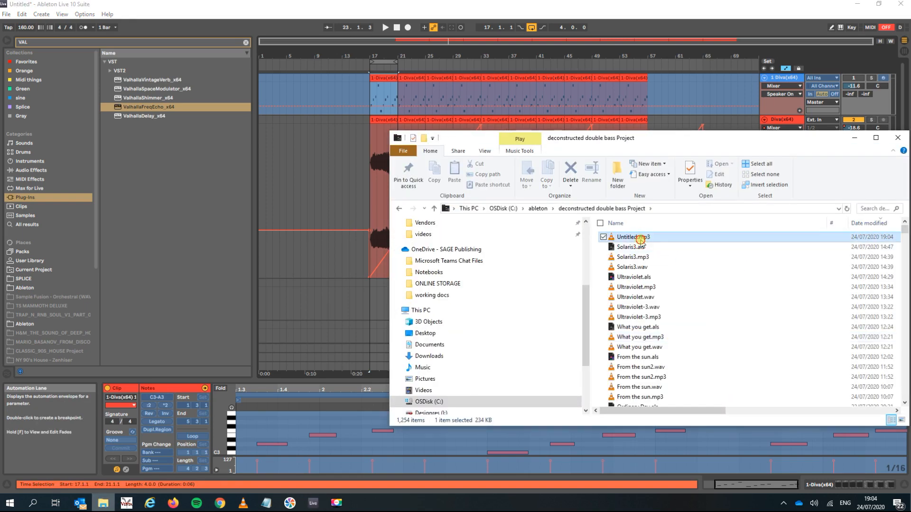
key("Return")
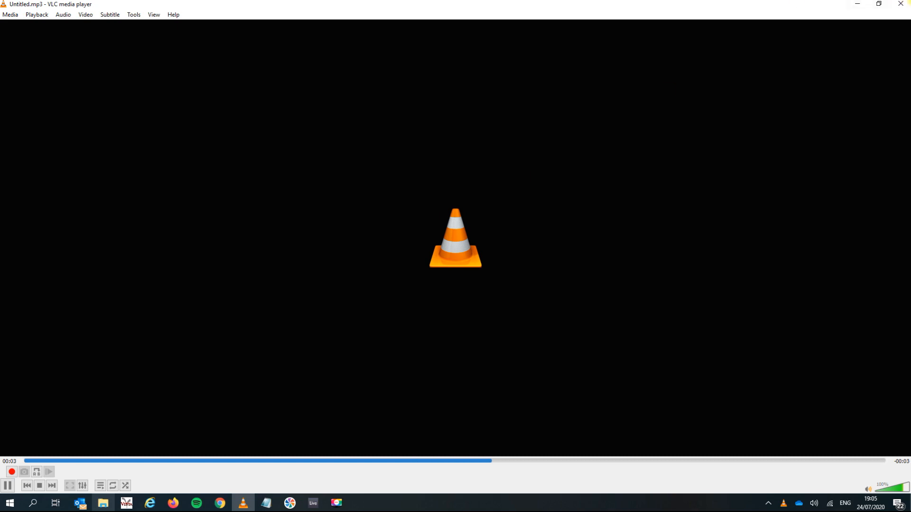
left_click(899, 6)
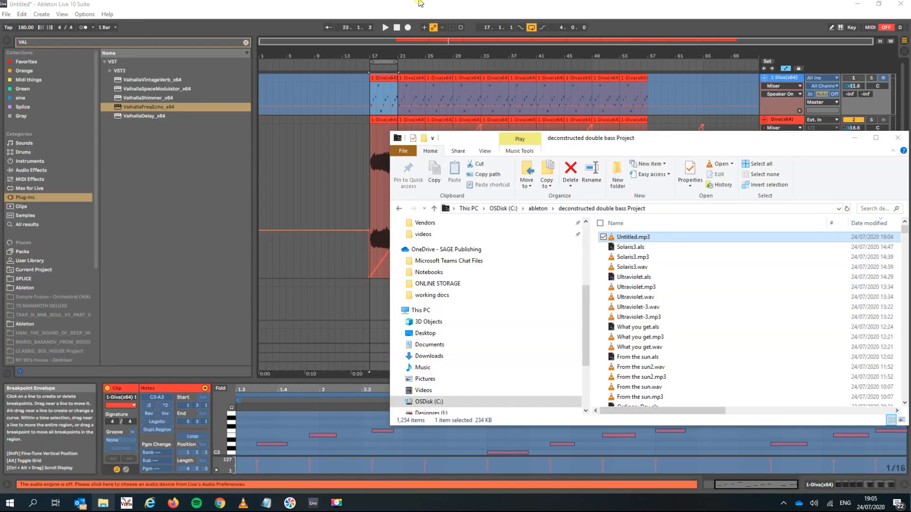
left_click(379, 324)
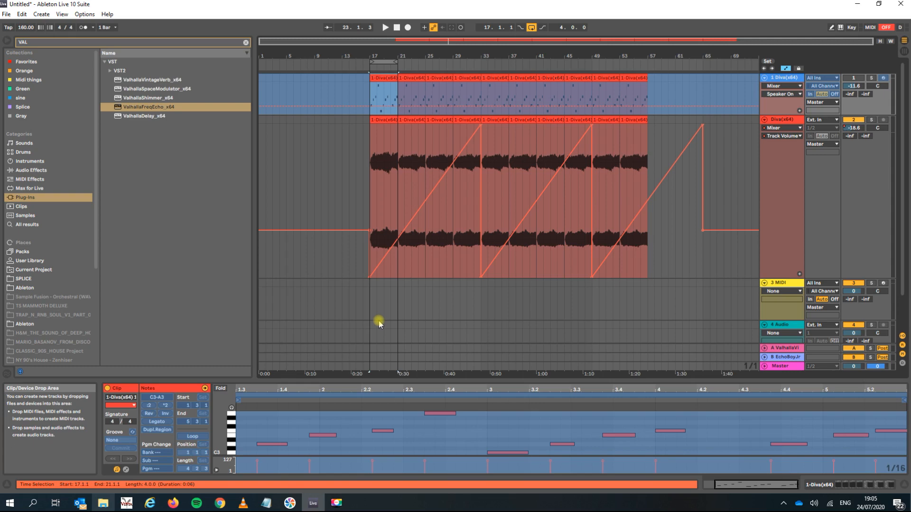